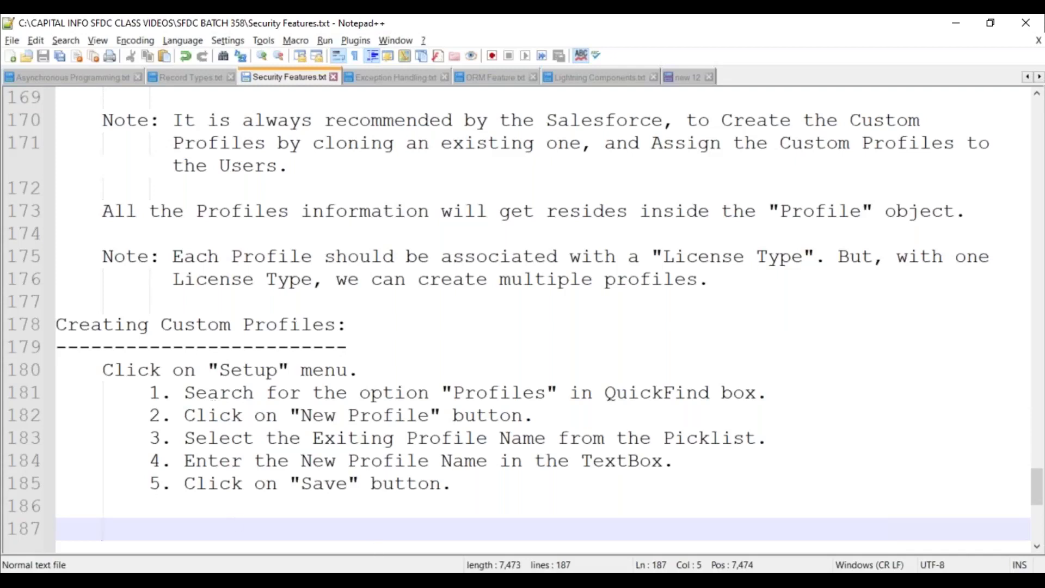
Switch from the Notepad++ profile notes to the Chrome window previews
left_click(498, 580)
Log in to the developer org as the saved training user and defer phone registration
left_click(572, 496)
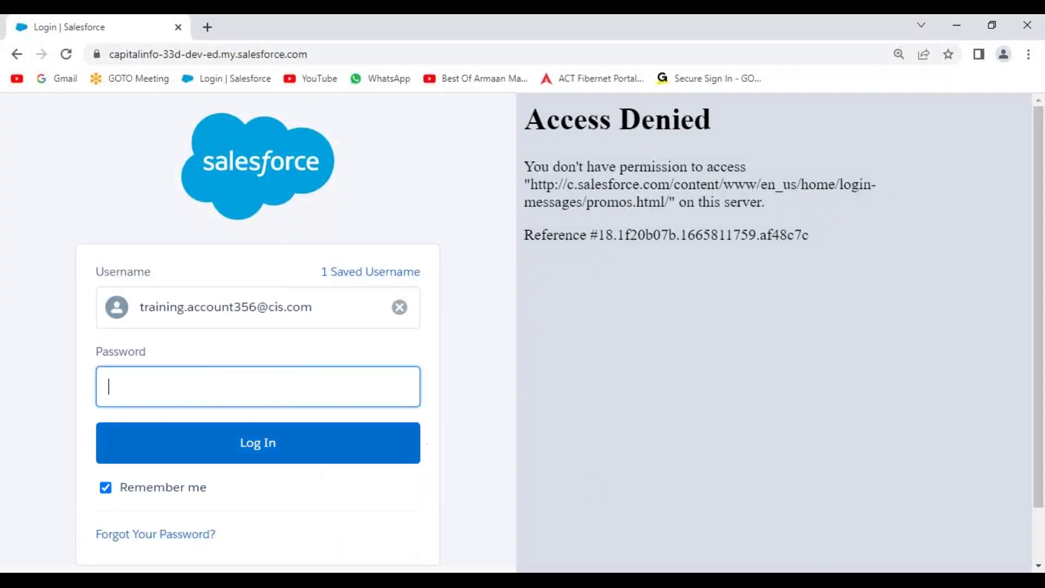
left_click(238, 81)
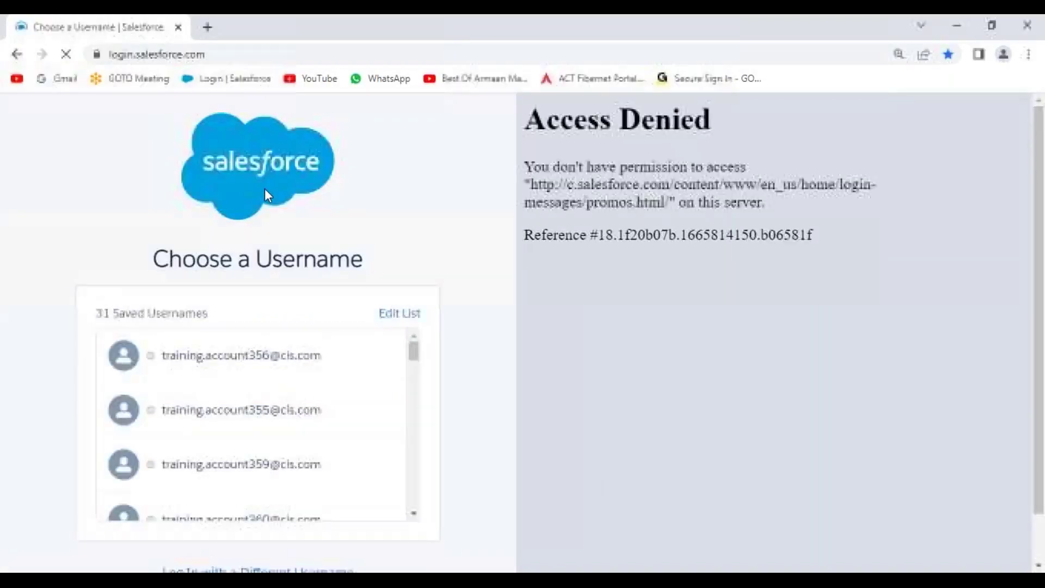
left_click(257, 466)
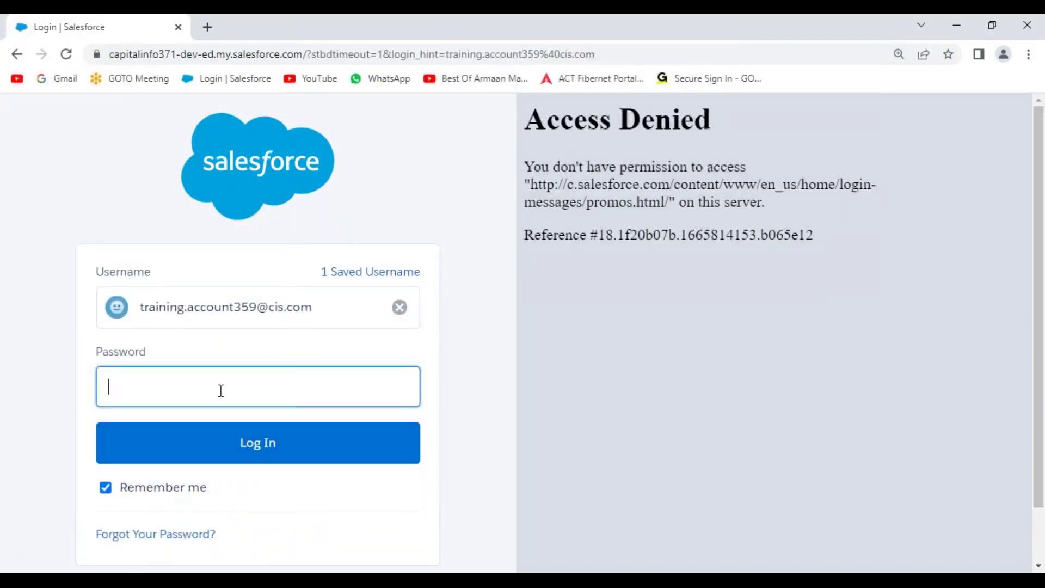
type("***********")
key("Return")
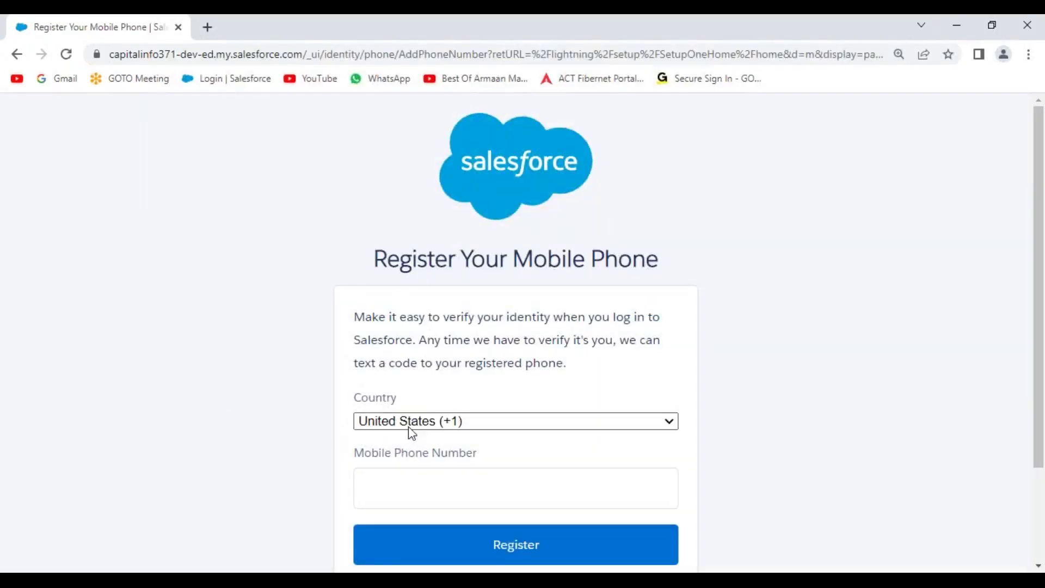
scroll(411, 433, "down", 1)
left_click(415, 471)
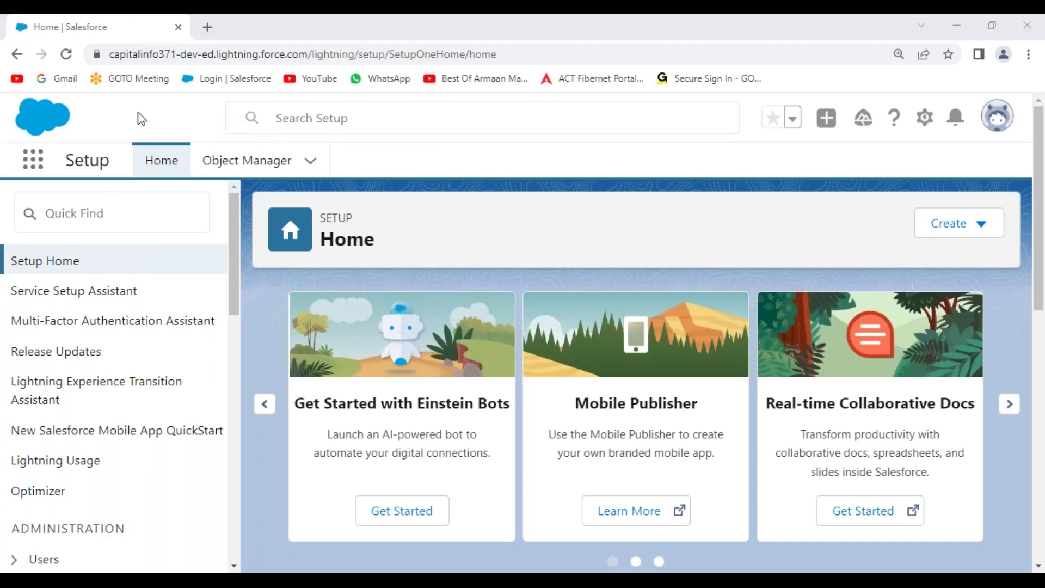
Find 'profiles' in Quick Find and browse the 38 profiles, including Marketing Profile
left_click(116, 221)
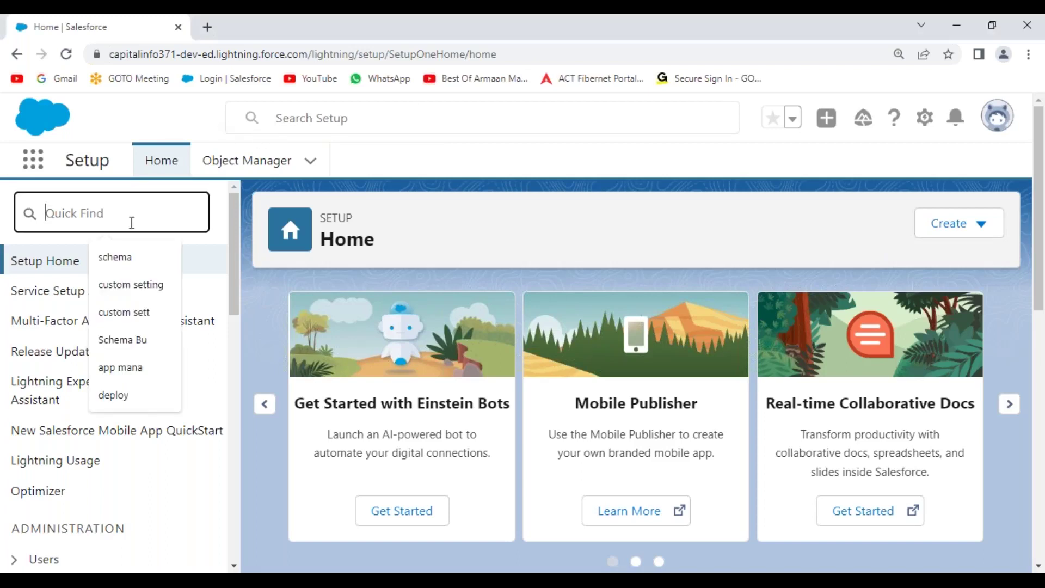
type("profiles")
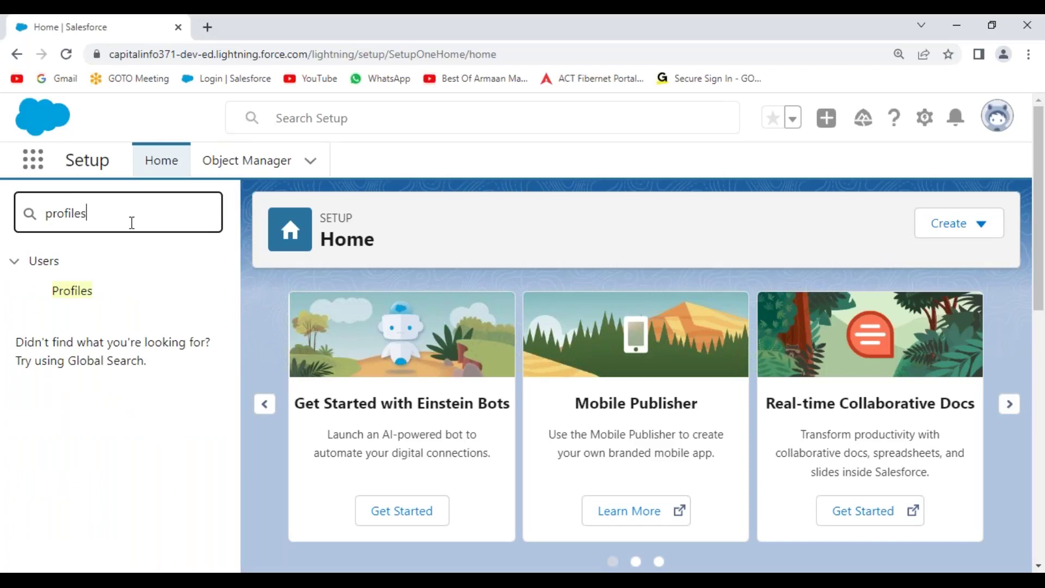
left_click(74, 294)
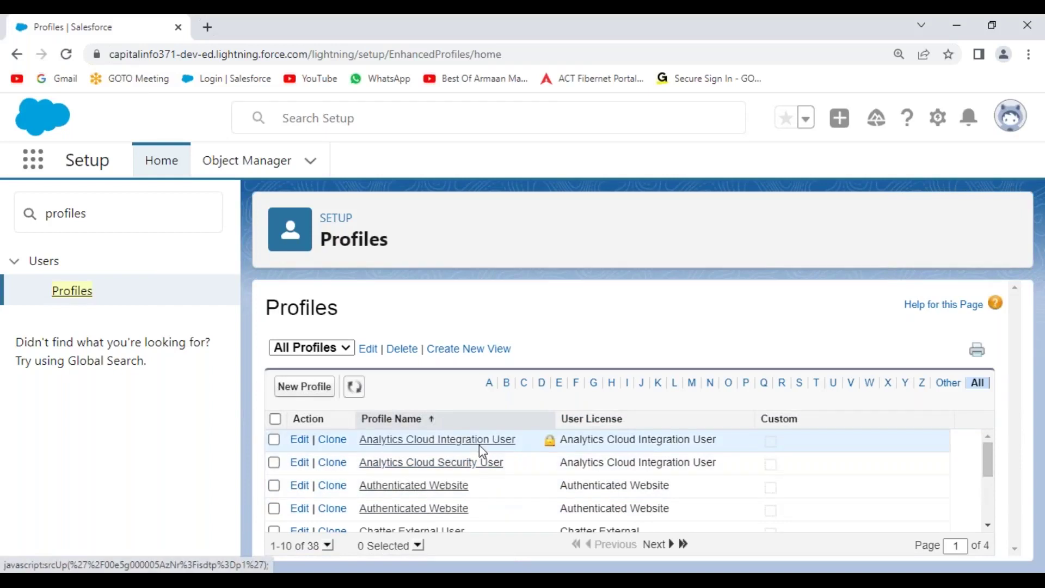
scroll(480, 442, "down", 3)
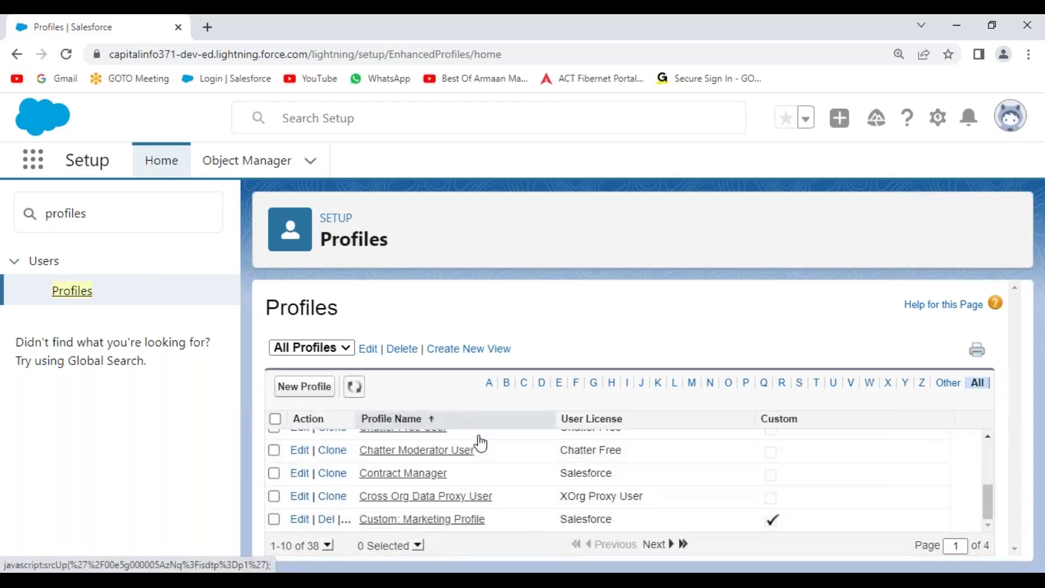
scroll(480, 442, "up", 3)
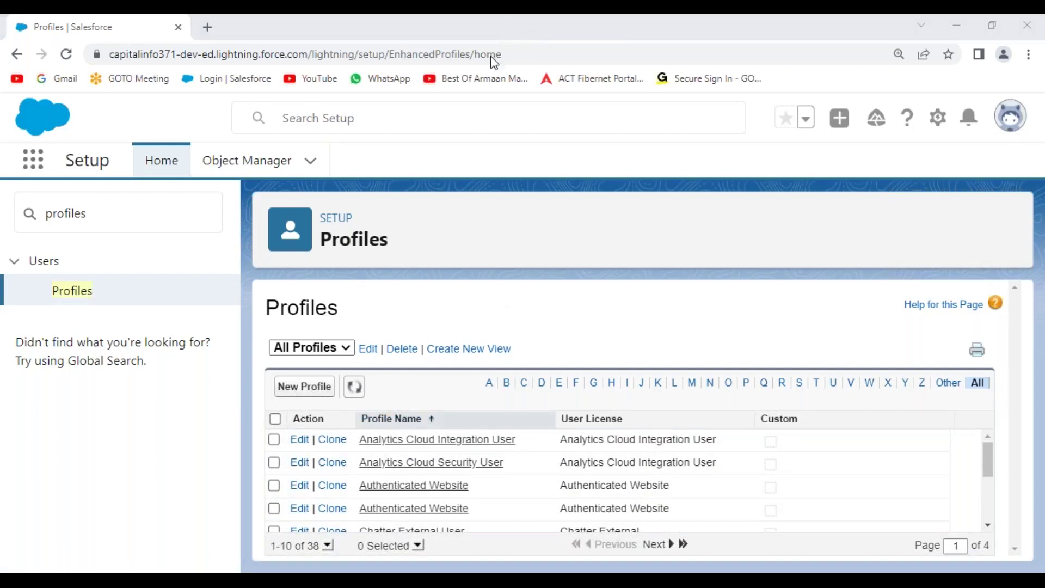
mouse_move(357, 425)
left_mouse_down()
mouse_move(358, 526)
mouse_move(495, 519)
mouse_move(509, 425)
mouse_move(349, 424)
left_mouse_up()
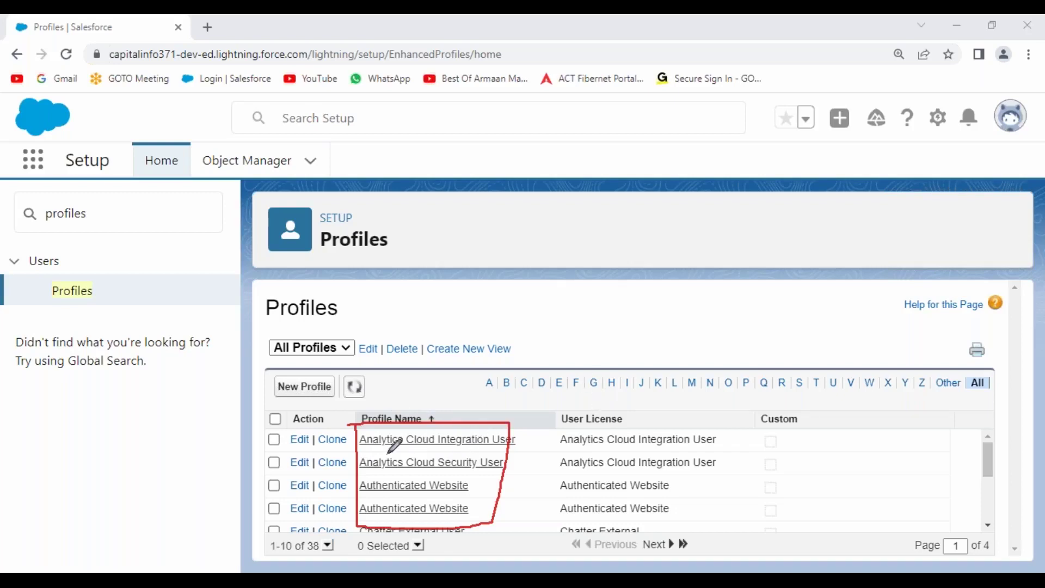
left_click_drag(362, 452, 514, 452)
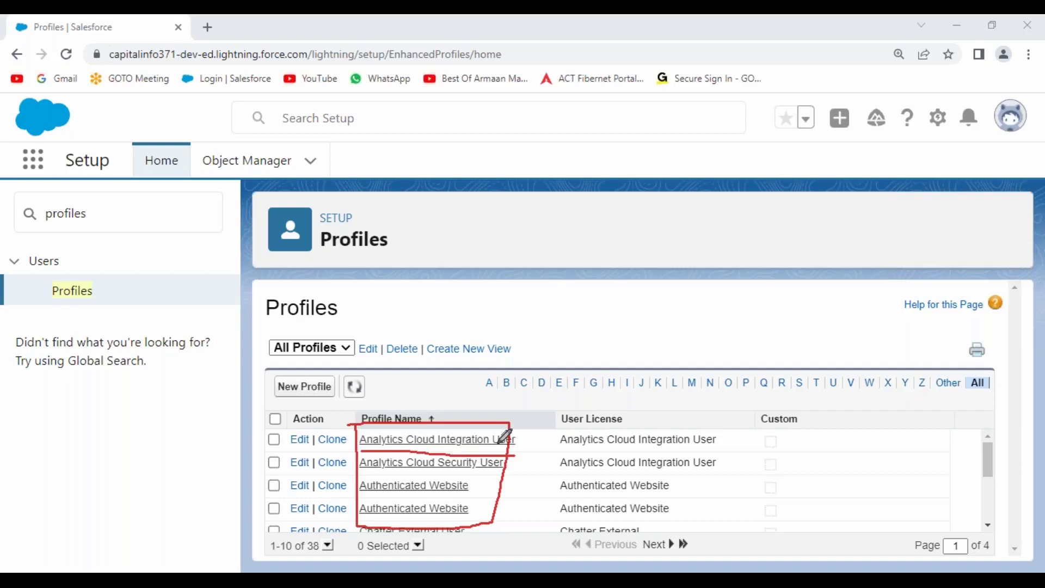
left_click_drag(360, 474, 506, 475)
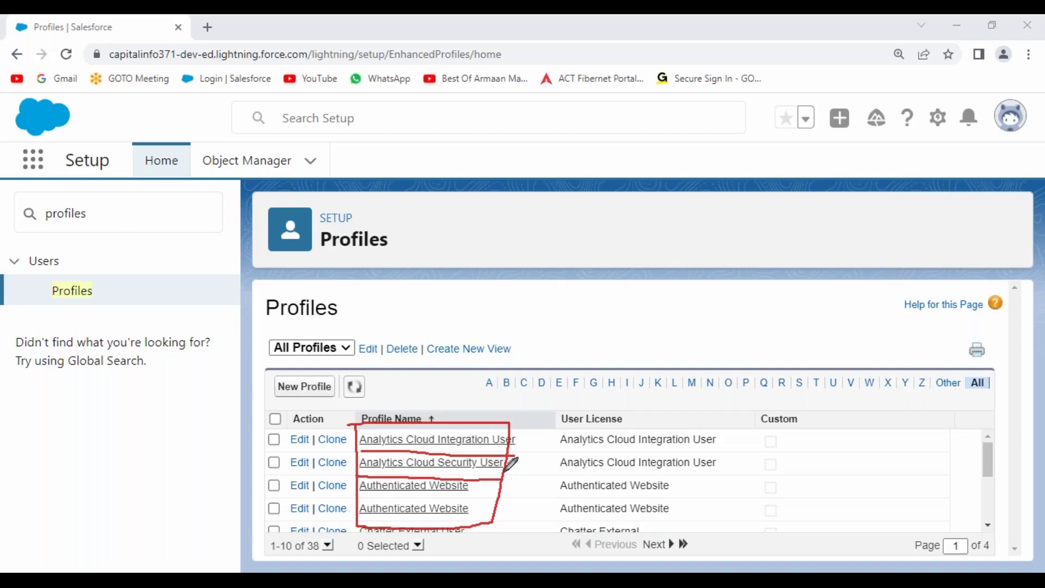
mouse_move(554, 430)
left_mouse_down()
mouse_move(553, 444)
mouse_move(609, 474)
mouse_move(749, 472)
mouse_move(752, 433)
mouse_move(554, 427)
mouse_move(547, 440)
left_mouse_up()
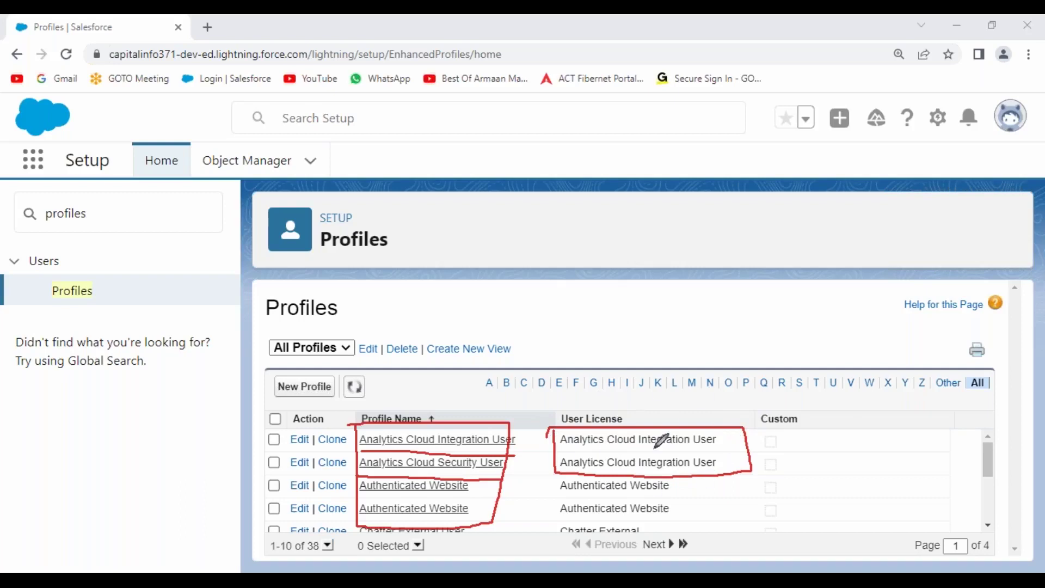
left_click_drag(359, 452, 516, 453)
left_click_drag(359, 474, 503, 471)
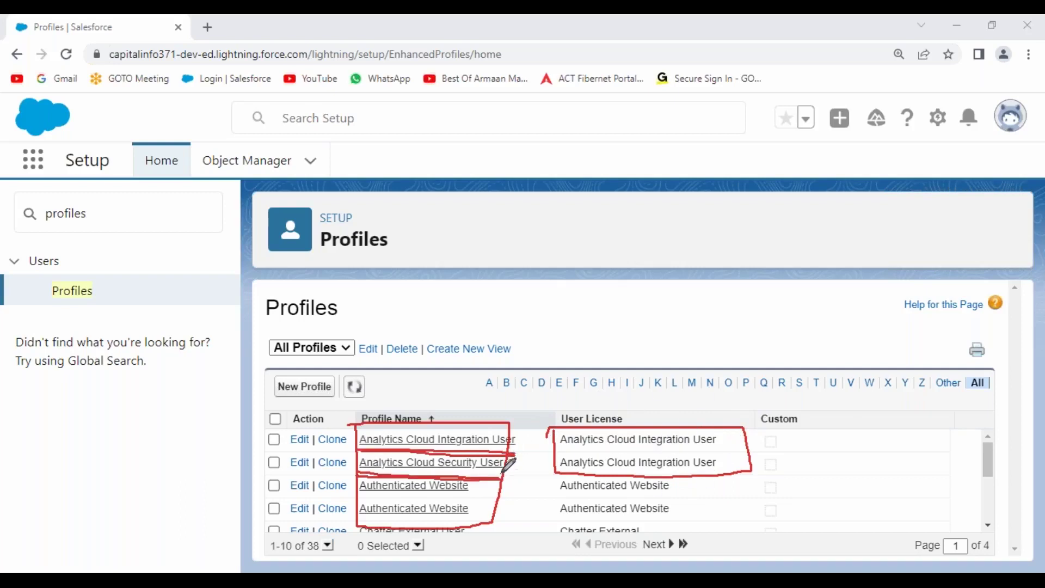
left_click_drag(559, 452, 705, 450)
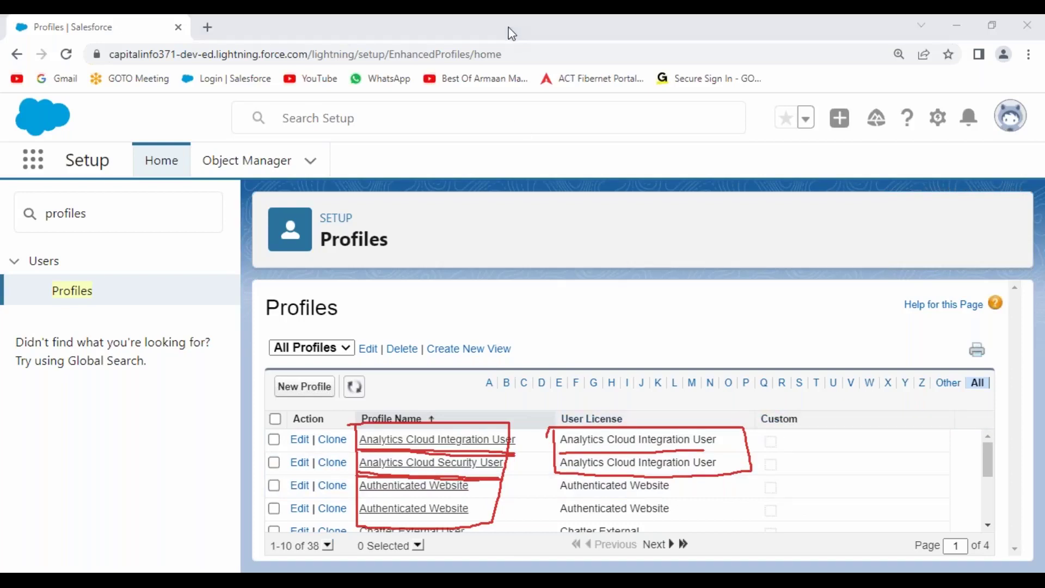
key("Escape")
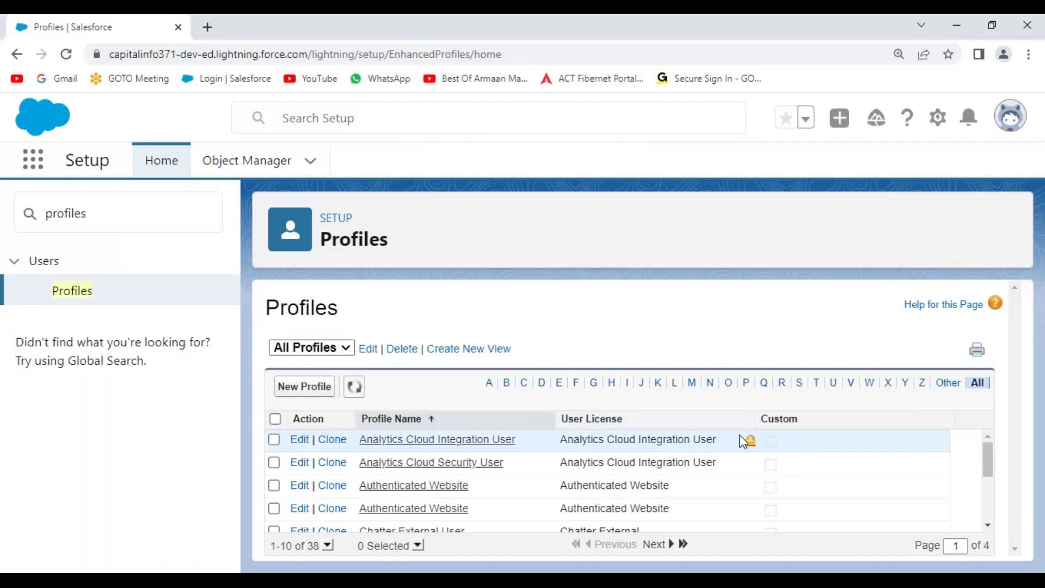
key("ctrl+2")
mouse_move(768, 439)
left_mouse_down()
mouse_move(775, 447)
mouse_move(789, 428)
left_mouse_up()
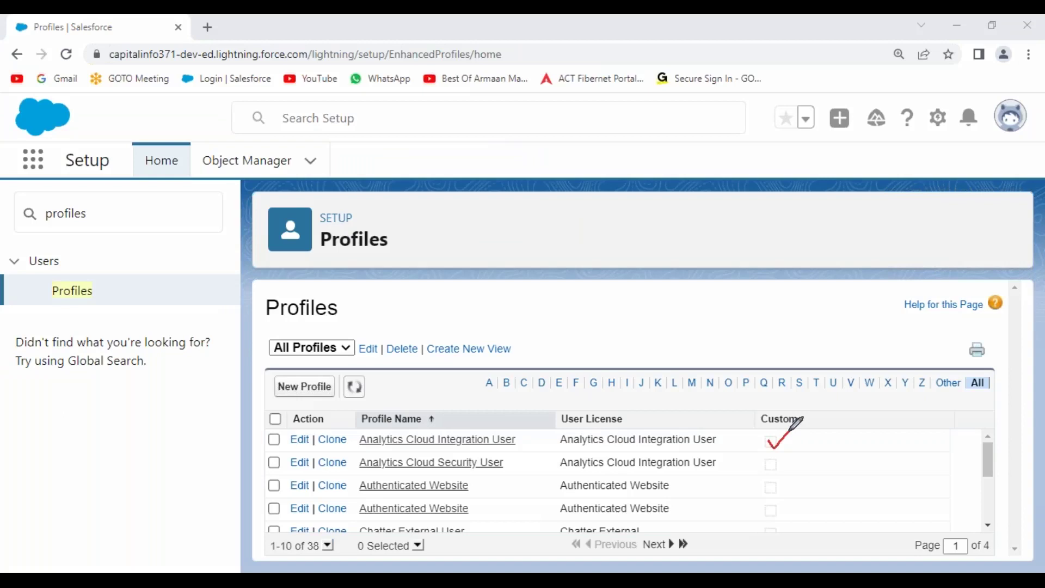
left_click_drag(768, 432, 790, 448)
left_click_drag(287, 407, 285, 442)
mouse_move(280, 528)
left_mouse_down()
mouse_move(357, 536)
mouse_move(366, 427)
mouse_move(310, 399)
mouse_move(304, 405)
left_mouse_up()
left_click_drag(291, 450, 360, 448)
left_click_drag(286, 472, 353, 473)
left_click_drag(281, 494, 352, 493)
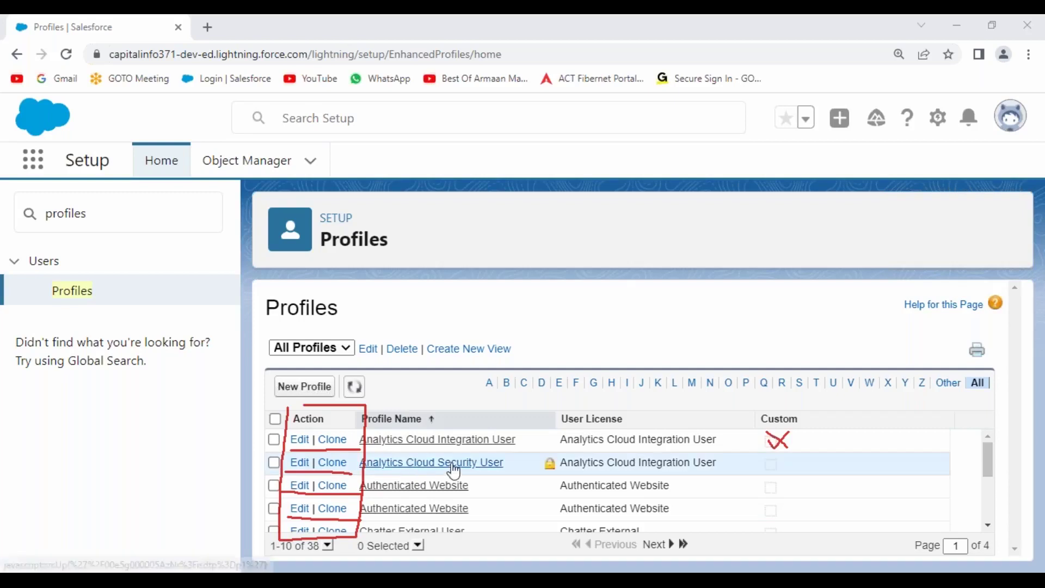
key("Escape")
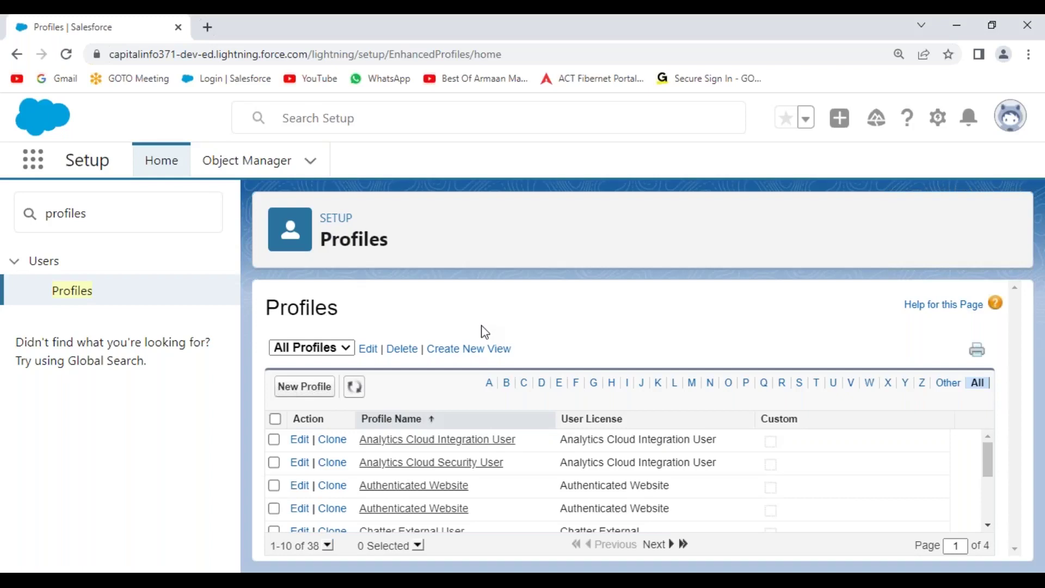
Open System Overview and mark up the Salesforce licence usage: 1 used, 50% (maximum 2)
left_click_drag(110, 214, 3, 215)
type("system")
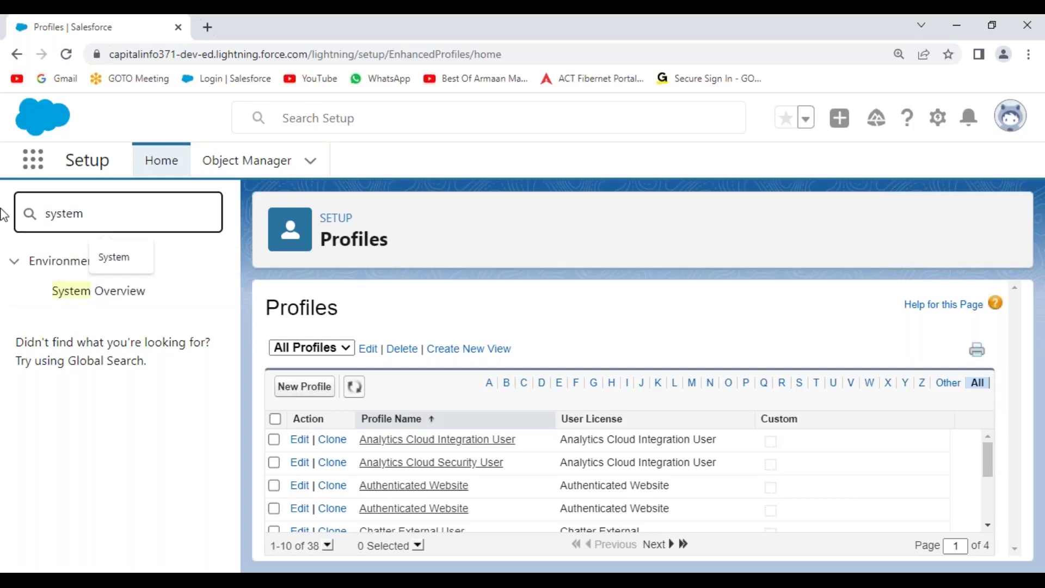
left_click(85, 294)
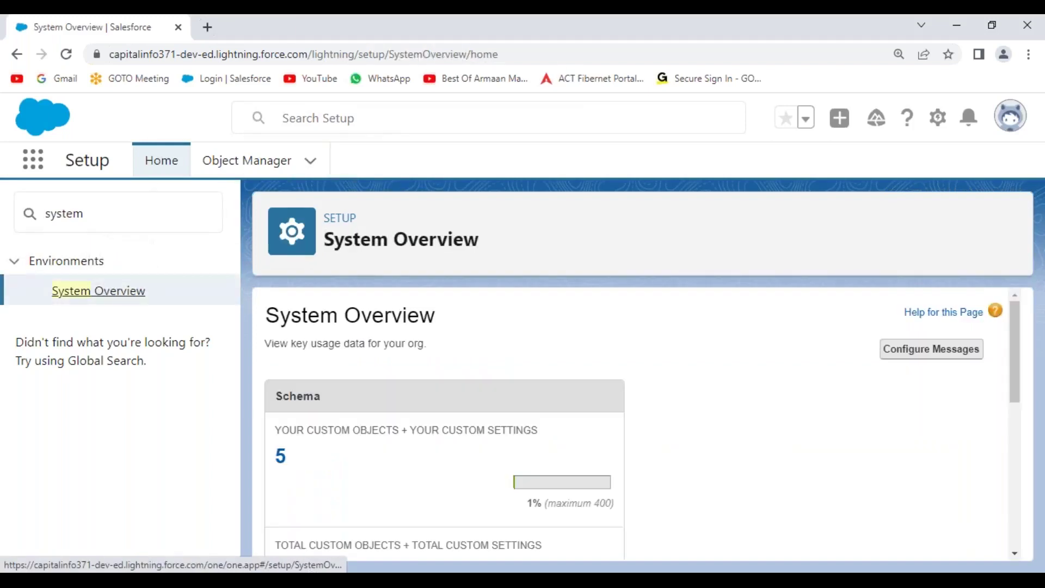
scroll(491, 344, "down", 10)
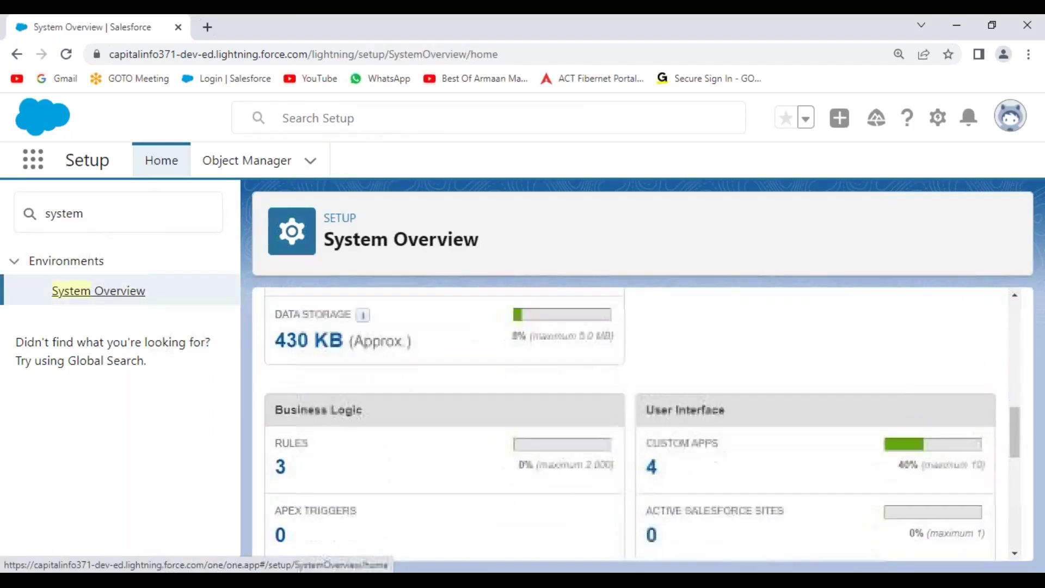
scroll(491, 345, "down", 2)
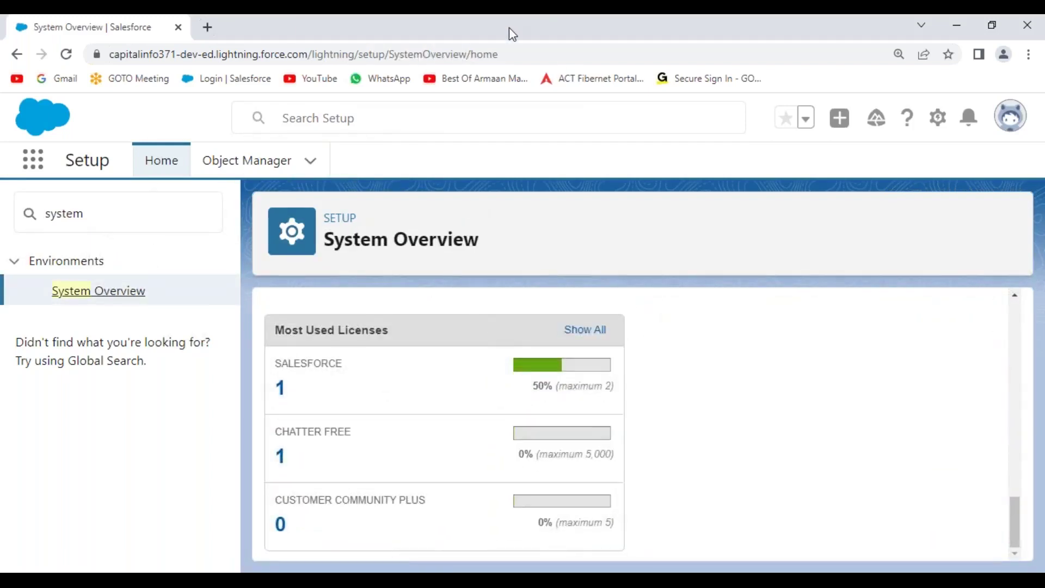
mouse_move(342, 347)
left_mouse_down()
mouse_move(261, 376)
mouse_move(351, 377)
left_mouse_up()
left_click_drag(533, 397, 614, 395)
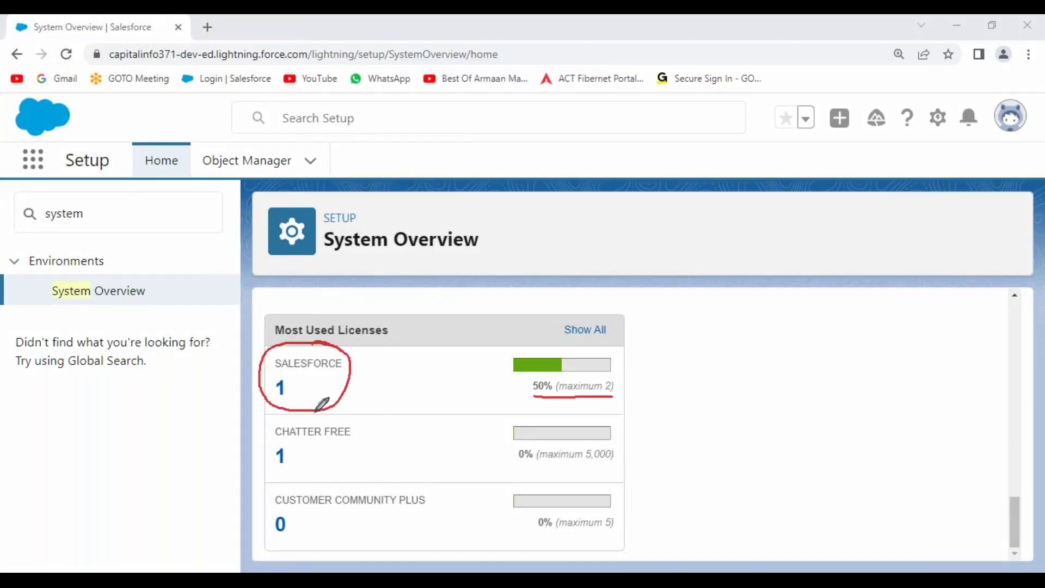
mouse_move(294, 385)
left_mouse_down()
mouse_move(313, 396)
mouse_move(329, 363)
left_mouse_up()
mouse_move(553, 347)
left_mouse_down()
mouse_move(506, 357)
mouse_move(561, 375)
left_mouse_up()
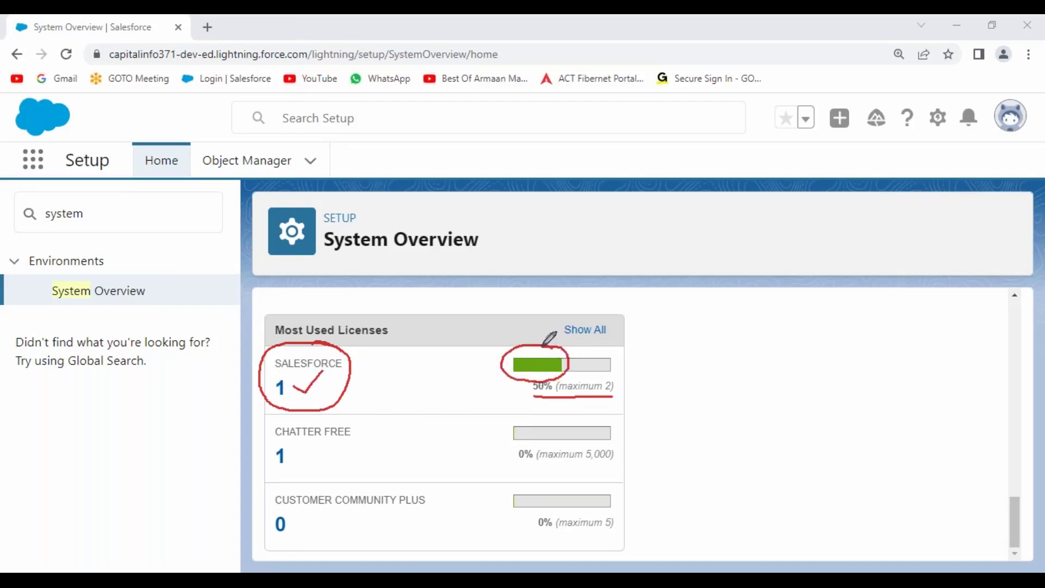
mouse_move(616, 351)
left_mouse_down()
mouse_move(569, 352)
mouse_move(616, 368)
mouse_move(599, 364)
mouse_move(608, 345)
left_mouse_up()
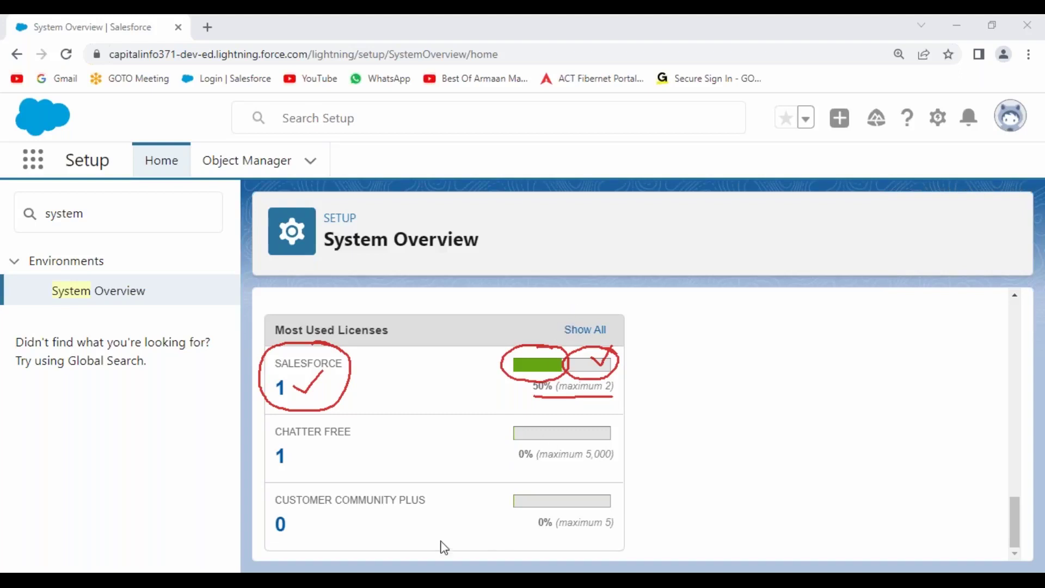
Open Profiles.png from the SFDC BATCH 358 folder in the image viewer
key("super+e")
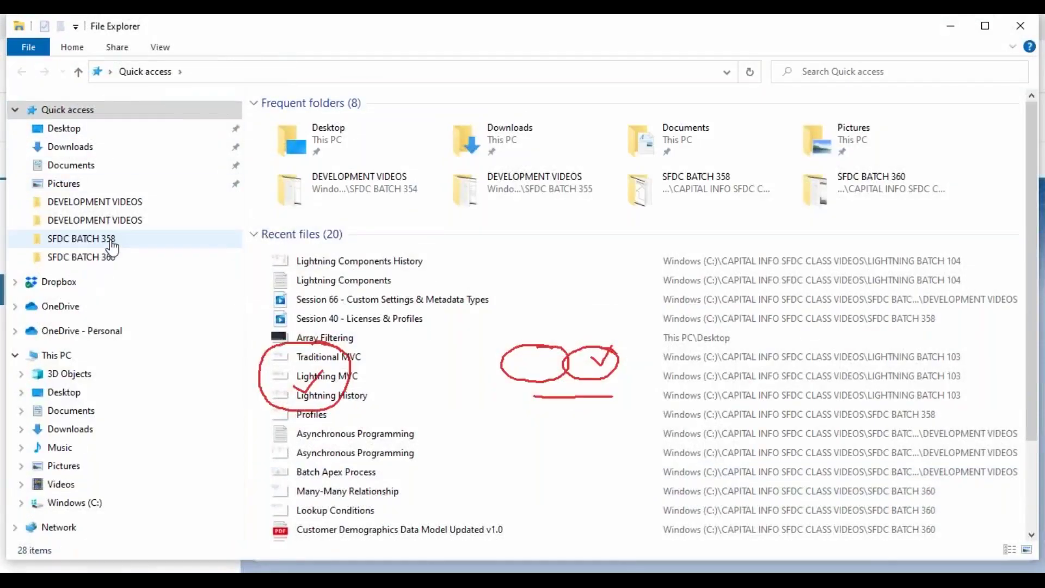
left_click(81, 239)
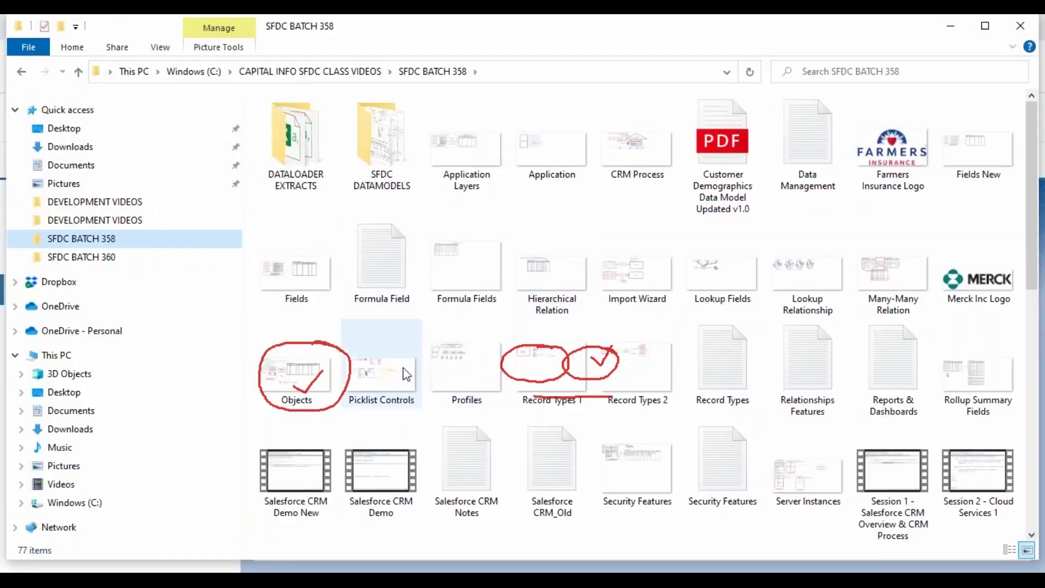
left_click(380, 374)
key("Right")
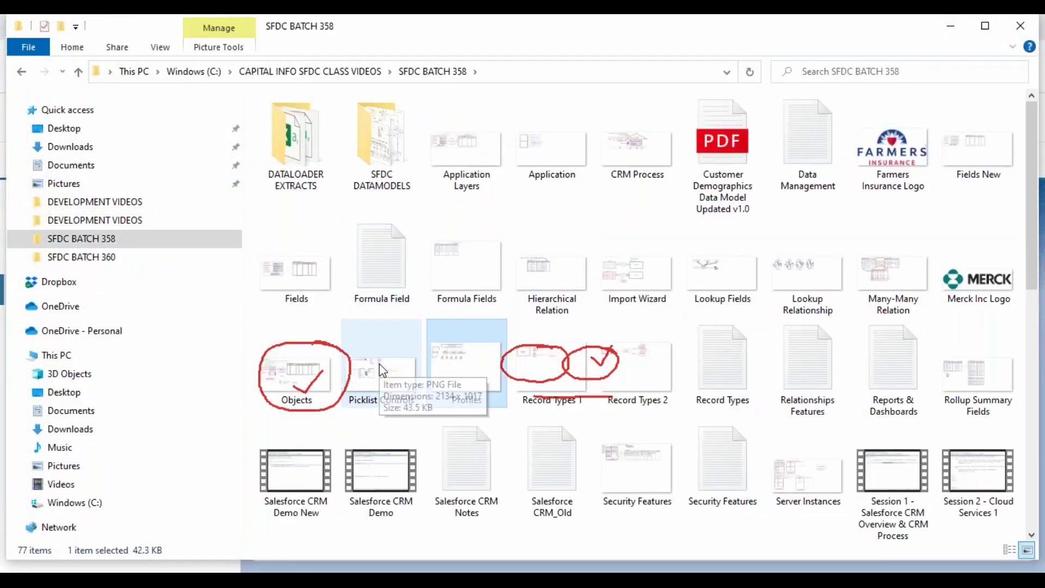
key("Return")
scroll(402, 304, "up", 5)
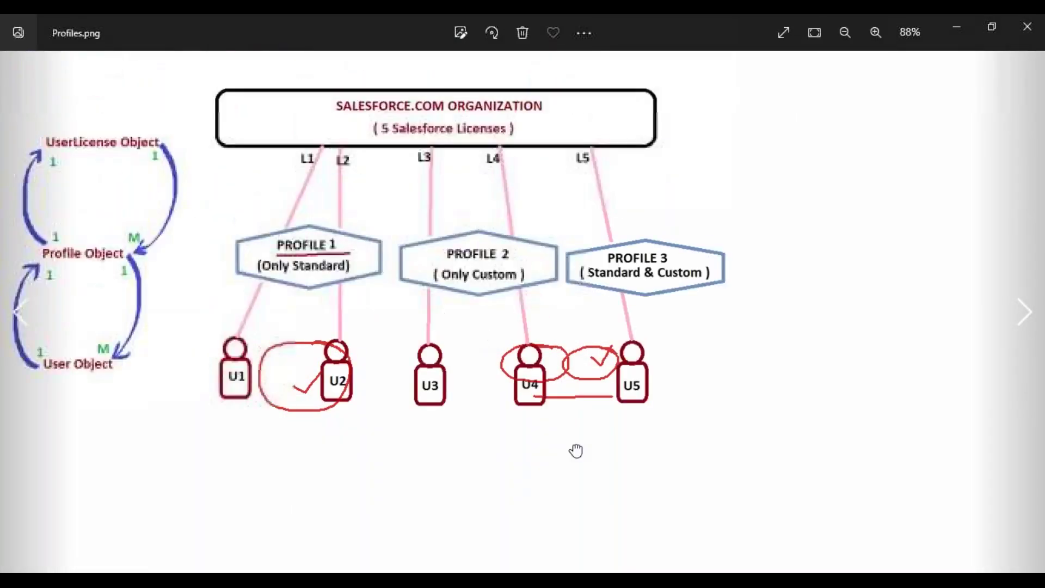
Trace the Profile, UserLicense, Profile Object and User Object arrows on the diagram
scroll(352, 311, "up", 2)
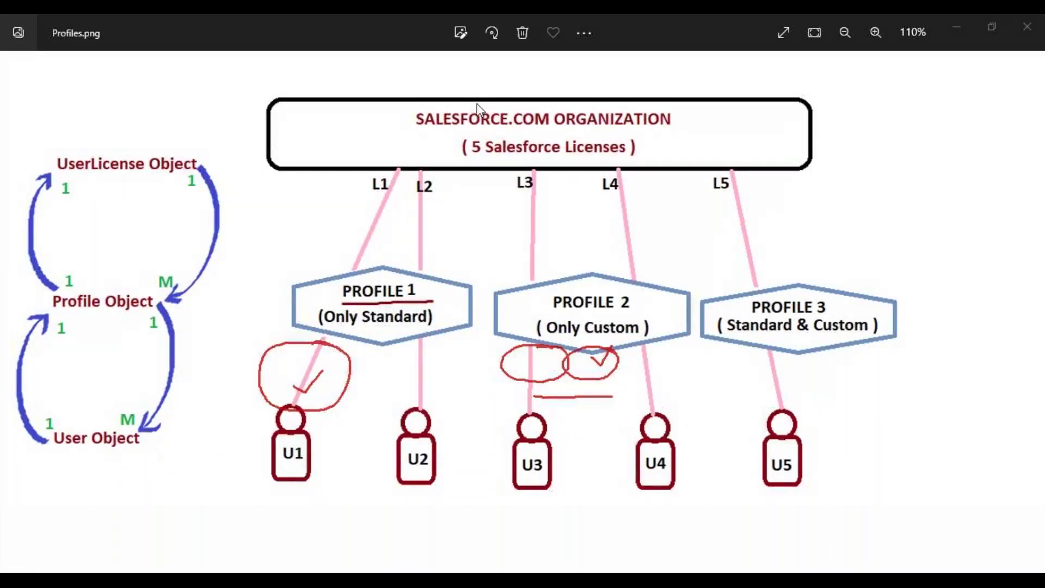
key("ctrl+shift+c")
key("ctrl+shift+p")
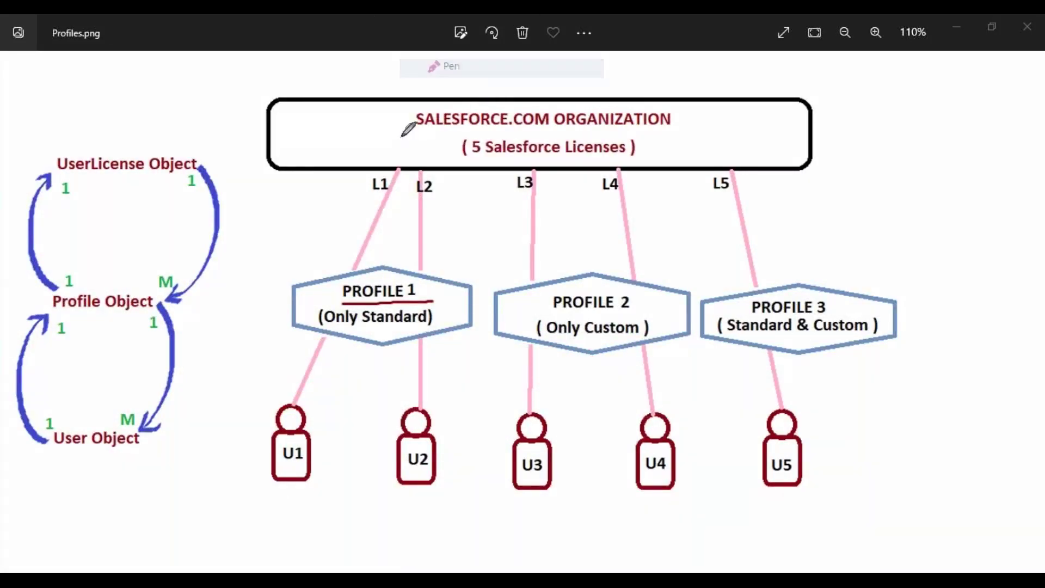
mouse_move(58, 287)
left_mouse_down()
mouse_move(43, 259)
mouse_move(65, 166)
mouse_move(66, 181)
left_mouse_up()
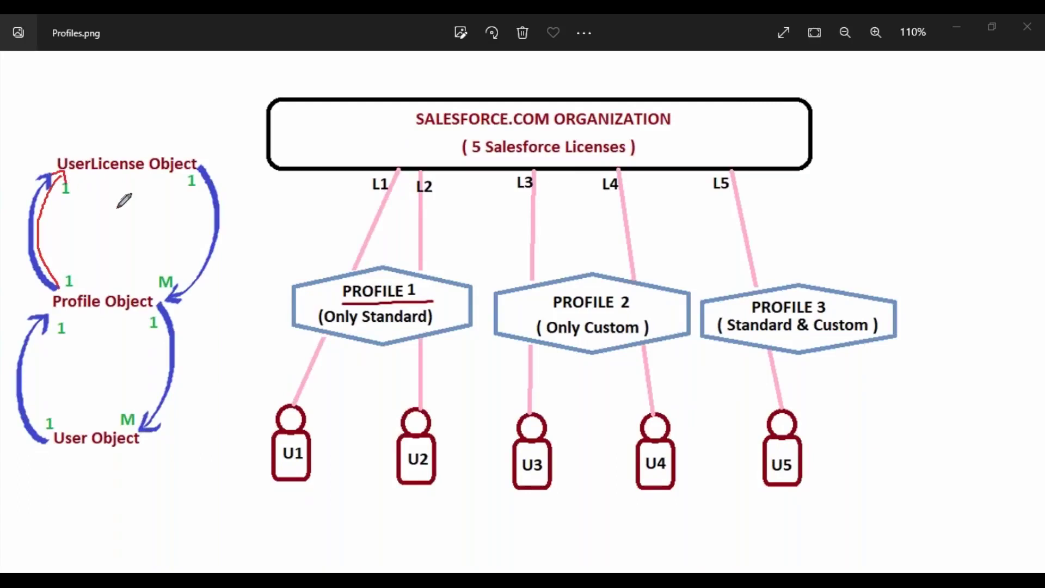
mouse_move(186, 171)
left_mouse_down()
mouse_move(202, 177)
mouse_move(210, 256)
mouse_move(157, 299)
mouse_move(168, 298)
left_mouse_up()
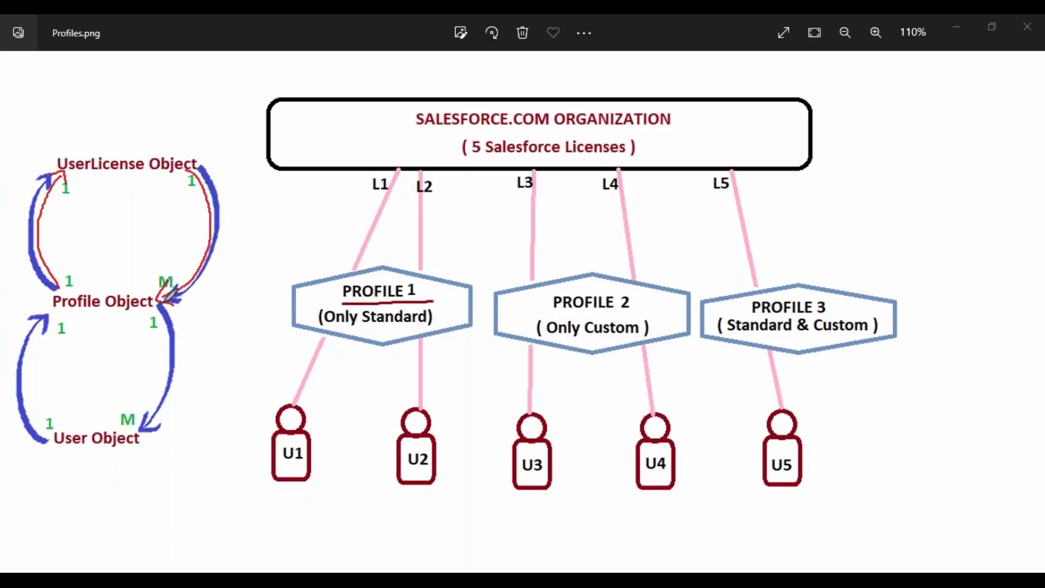
mouse_move(60, 431)
left_mouse_down()
mouse_move(43, 419)
mouse_move(55, 340)
mouse_move(76, 321)
mouse_move(78, 341)
left_mouse_up()
mouse_move(155, 302)
left_mouse_down()
mouse_move(160, 359)
mouse_move(136, 433)
mouse_move(152, 437)
left_mouse_up()
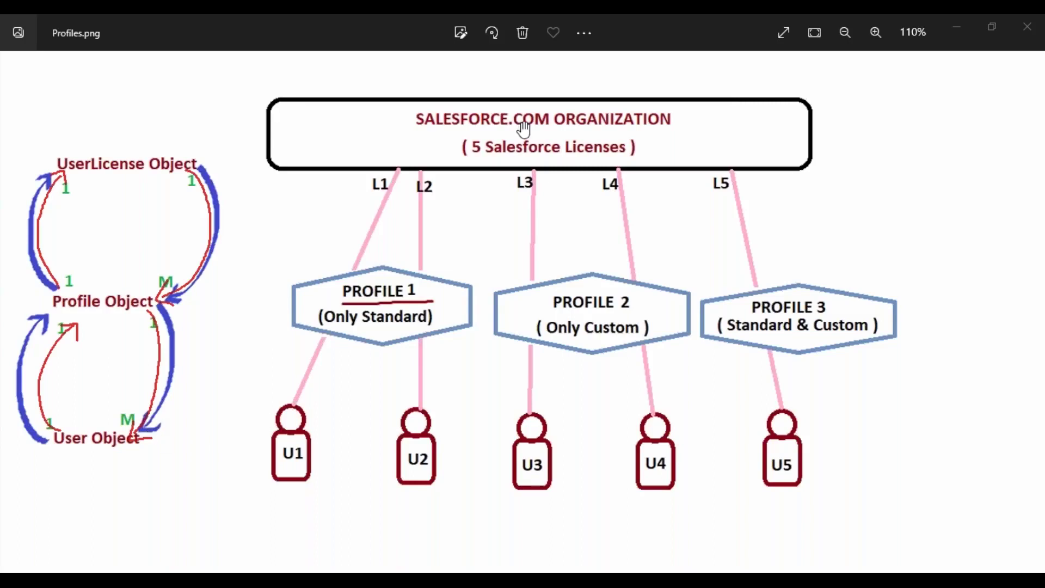
Close the Profiles diagram, erase the annotations and return to Security Features.txt
left_click(1032, 28)
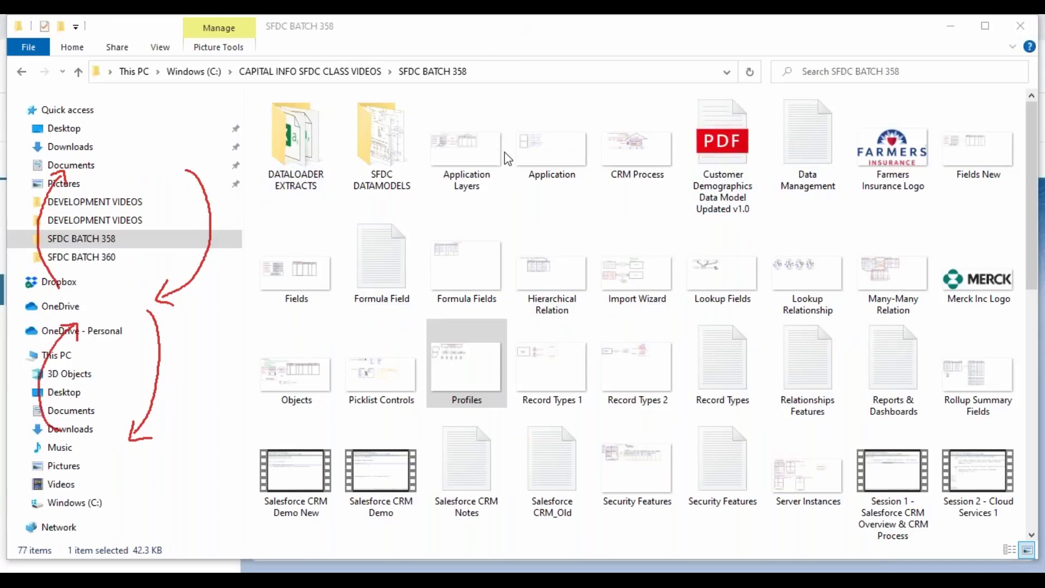
key("e")
left_click(351, 216)
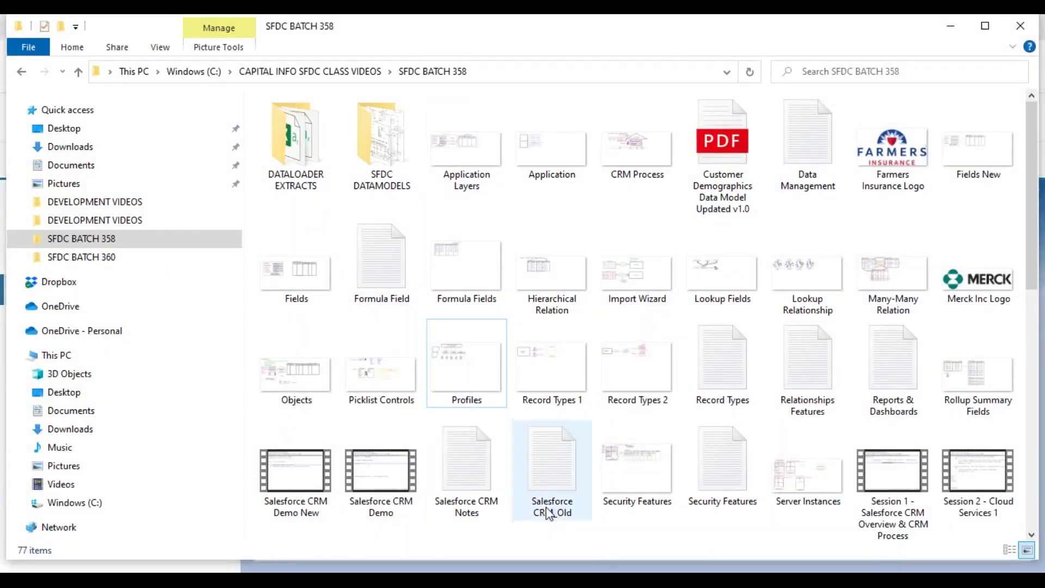
left_click(607, 566)
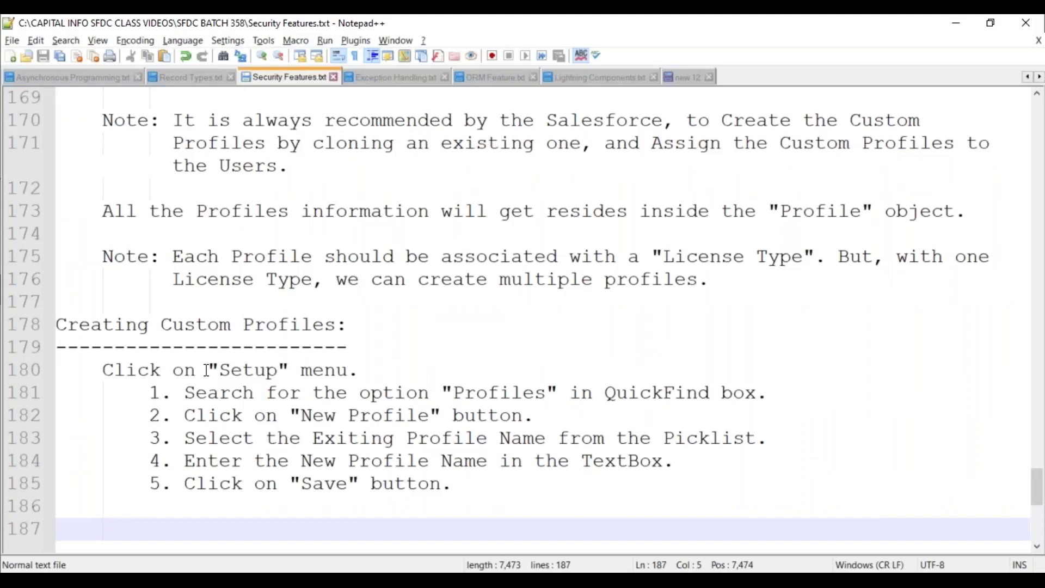
Start line 187 with 'Create the below' and review the custom profile steps above
scroll(238, 366, "down", 3)
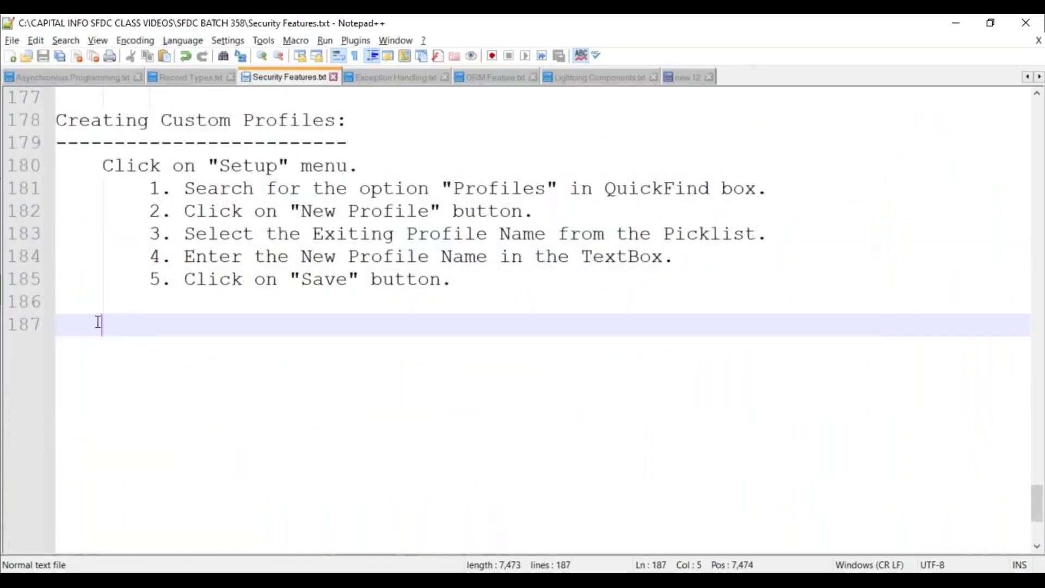
key("BackSpace")
type("Cre")
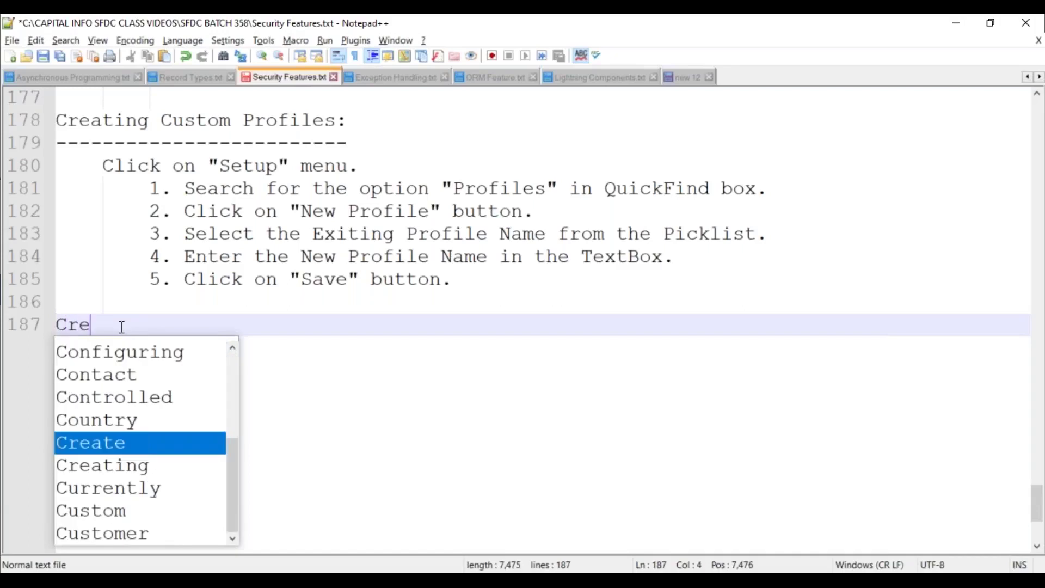
type("ate the below")
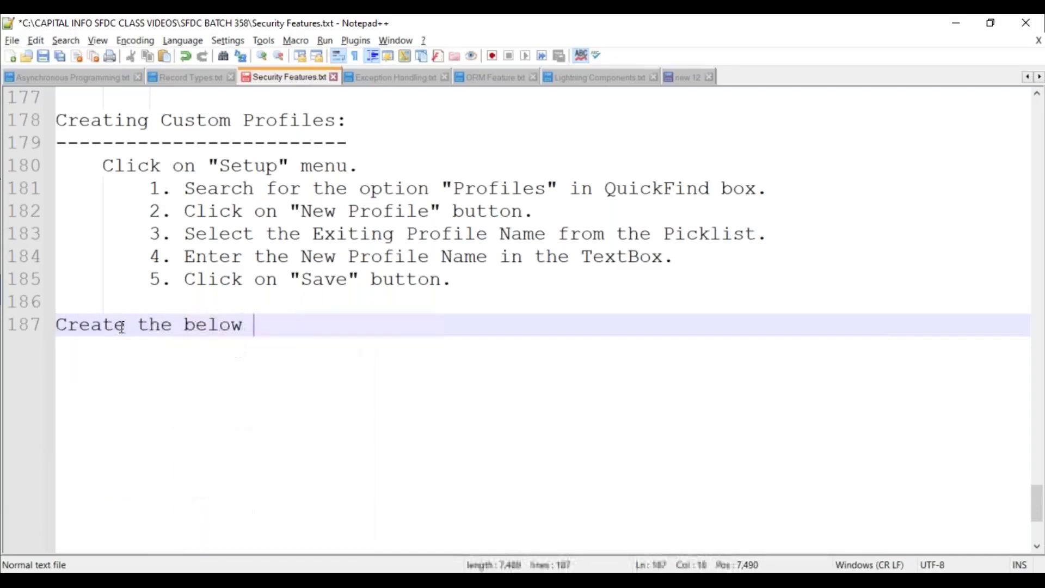
scroll(189, 303, "up", 1)
scroll(189, 304, "up", 5)
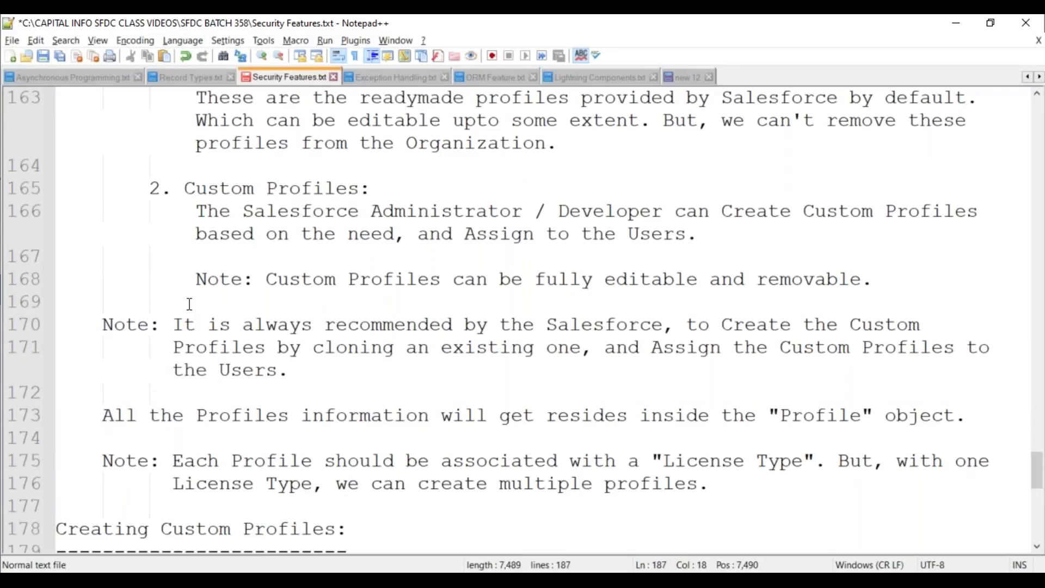
scroll(189, 304, "up", 3)
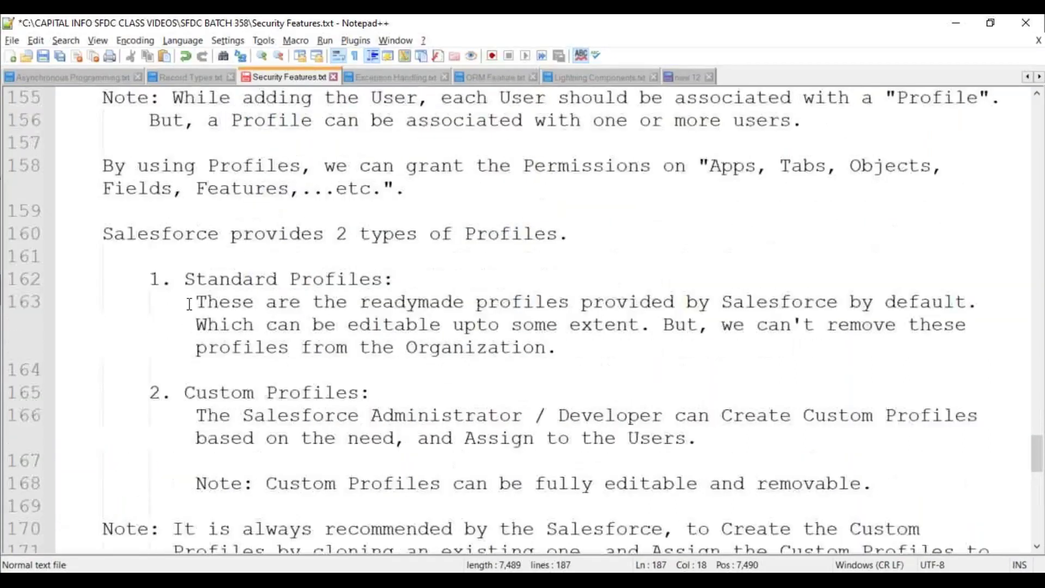
scroll(189, 304, "up", 2)
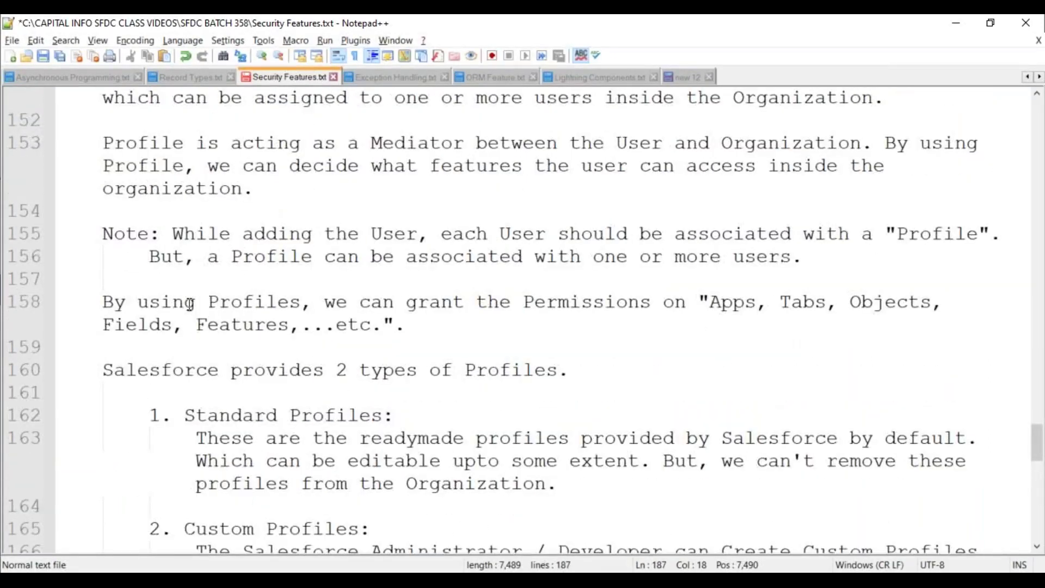
scroll(189, 304, "down", 6)
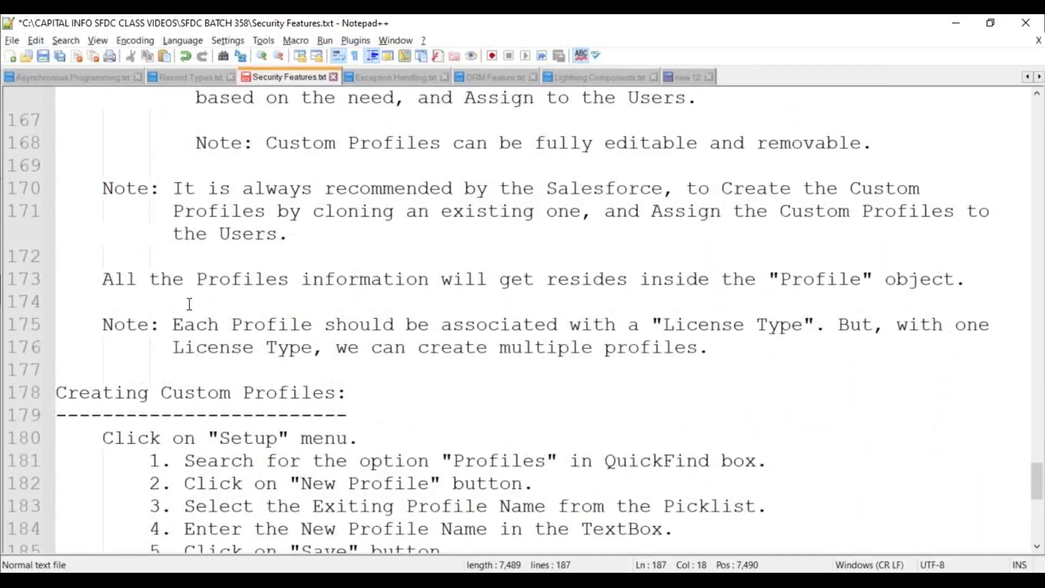
scroll(189, 304, "down", 4)
Replace line 187 with a note that each new User should be associated with a Profile and a License
left_click_drag(292, 329, 3, 327)
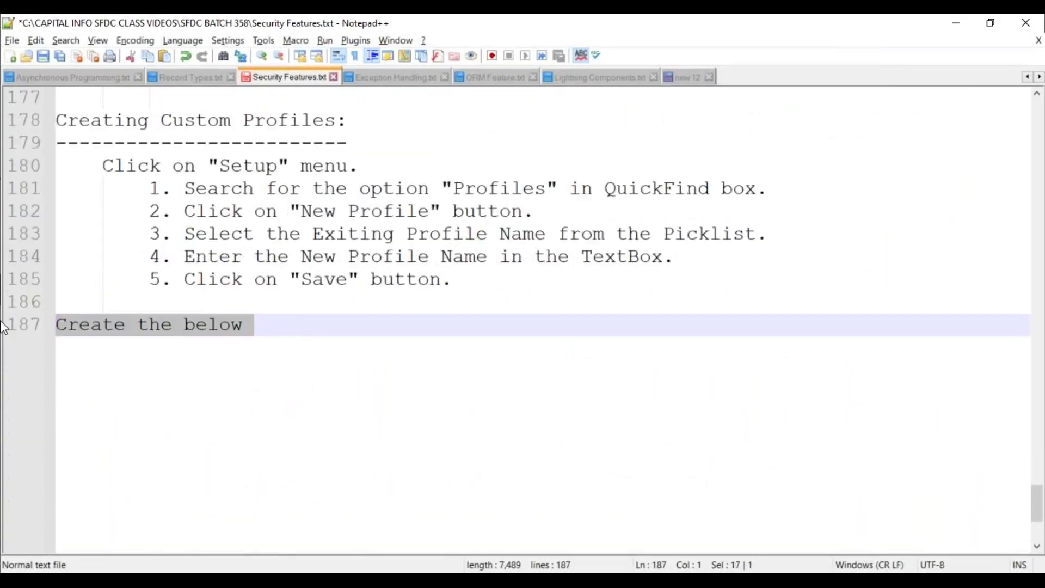
key("BackSpace")
type("Note:")
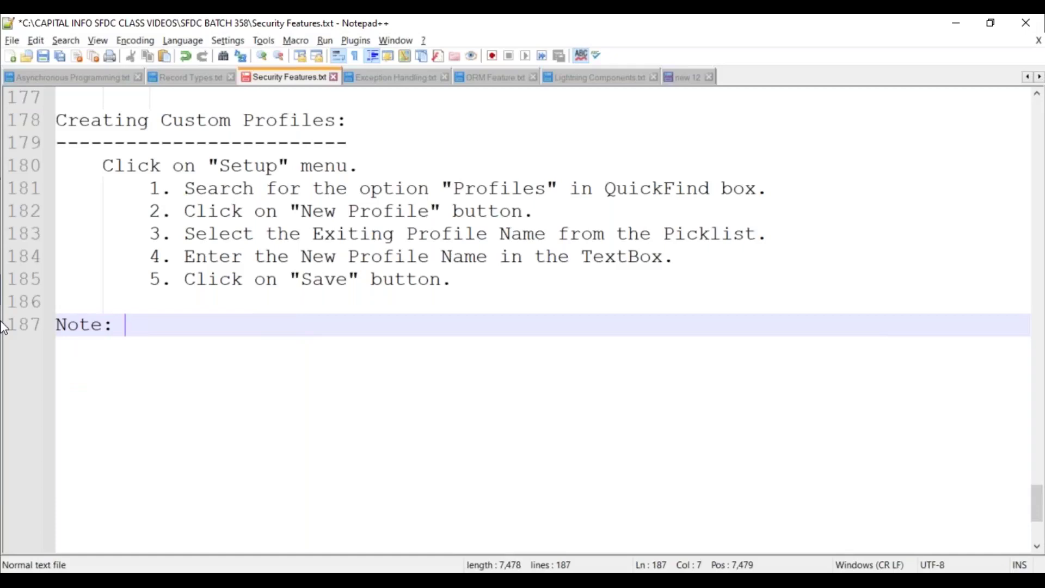
type(" While creating a New ")
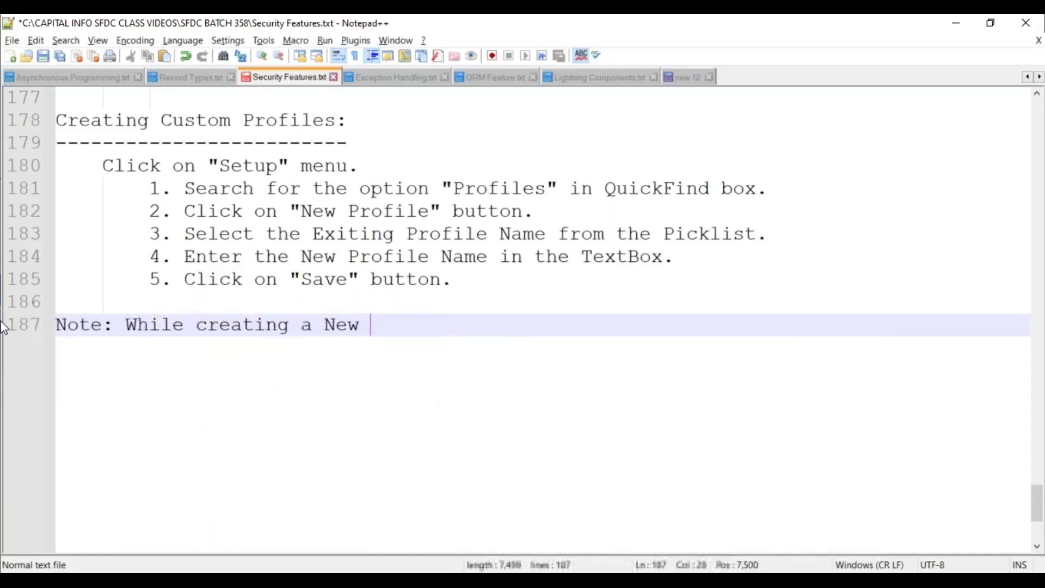
type("User, each ")
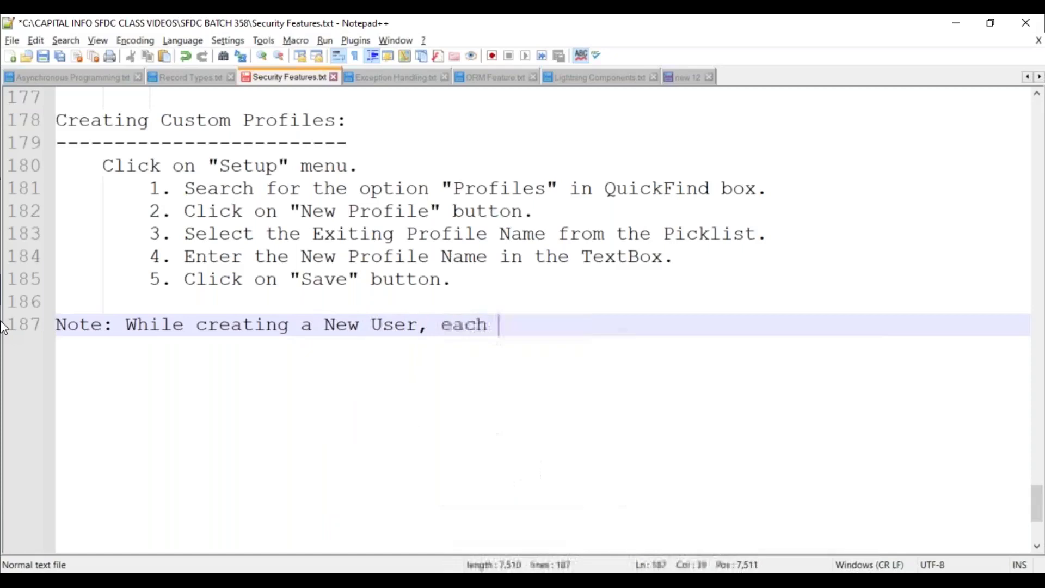
type("User s")
key("BackSpace")
key("BackSpace")
type("bso")
key("BackSpace")
key("BackSpace")
key("BackSpace")
type("should be asso")
key("Return")
type("w")
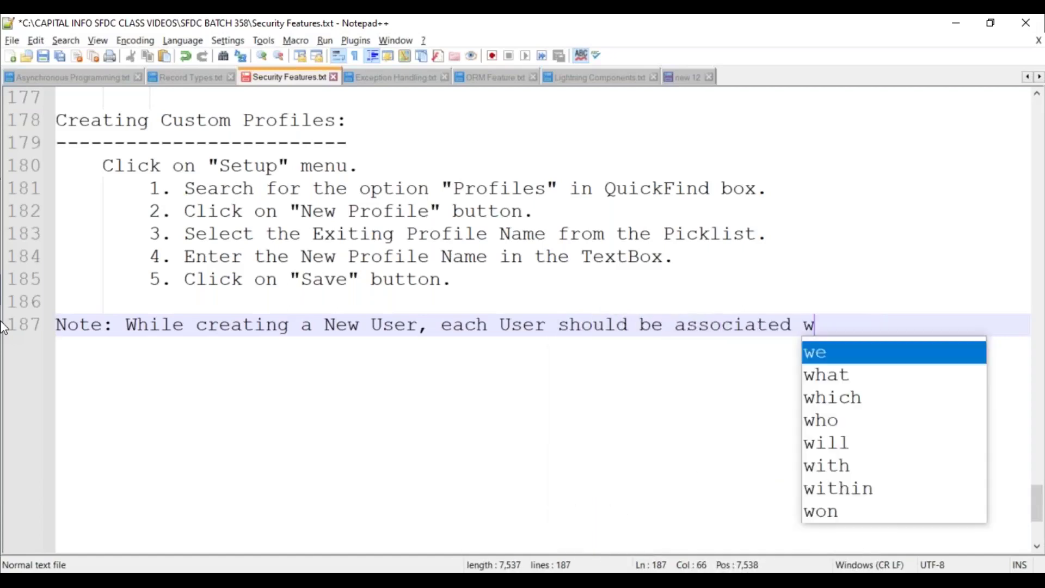
type("ith a \"Prof")
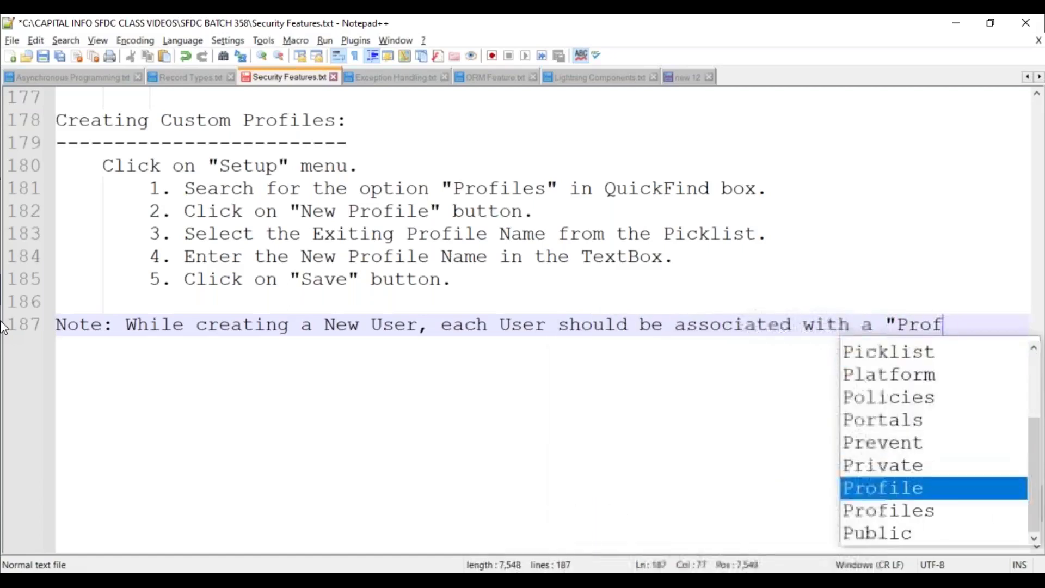
type("ile, and a License\".")
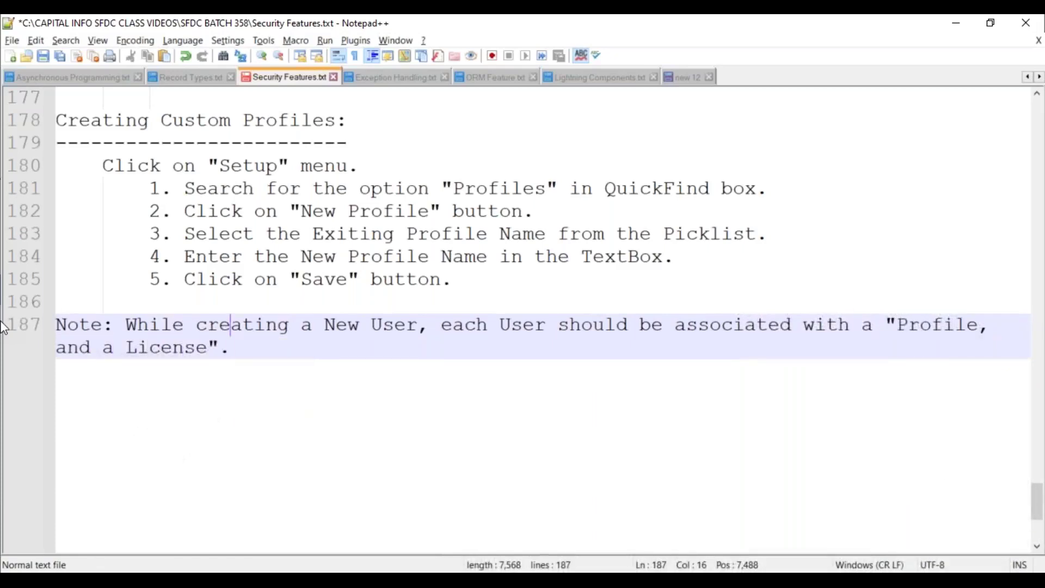
Wrap the note onto an indented second line and add blank lines below it
key("Home")
key("Left")
key("Return")
key("Tab")
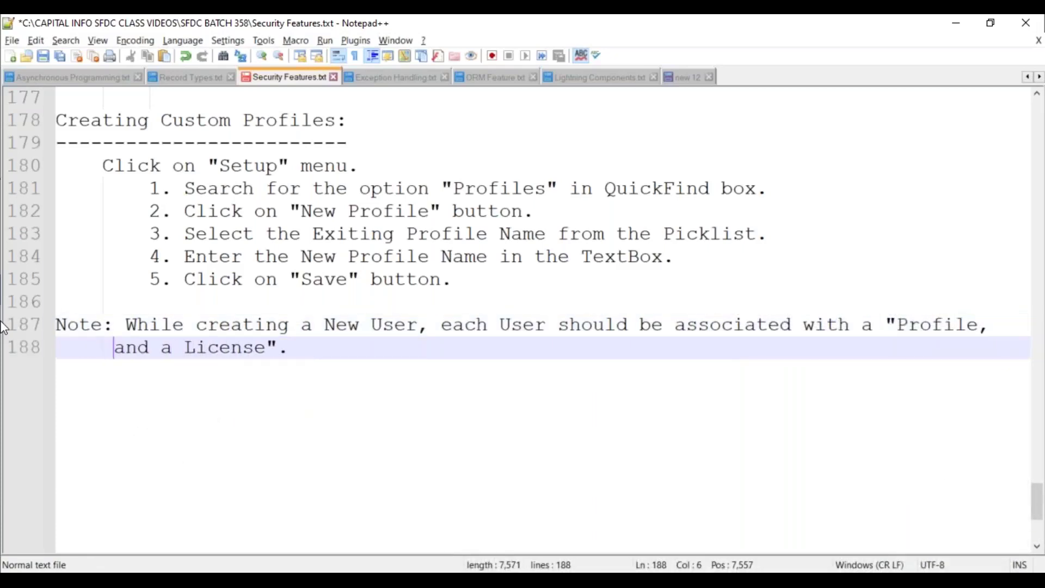
key("End")
key("Return")
key("Return")
key("BackSpace")
key("BackSpace")
key("BackSpace")
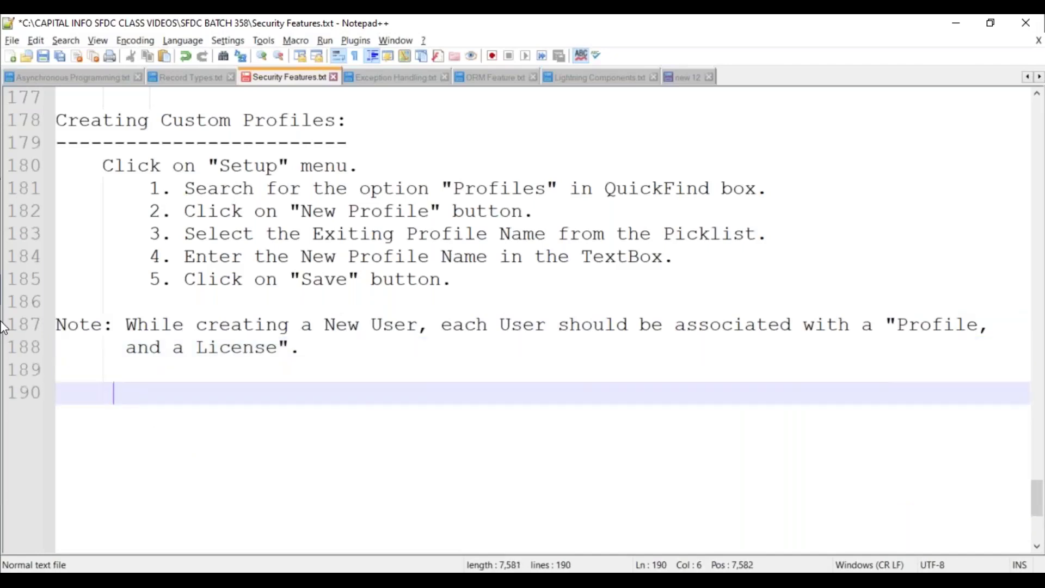
Add the heading 'Create the below 2 Profiles:' with a dashed underline
type("Crete")
key("BackSpace")
key("BackSpace")
type("ate ")
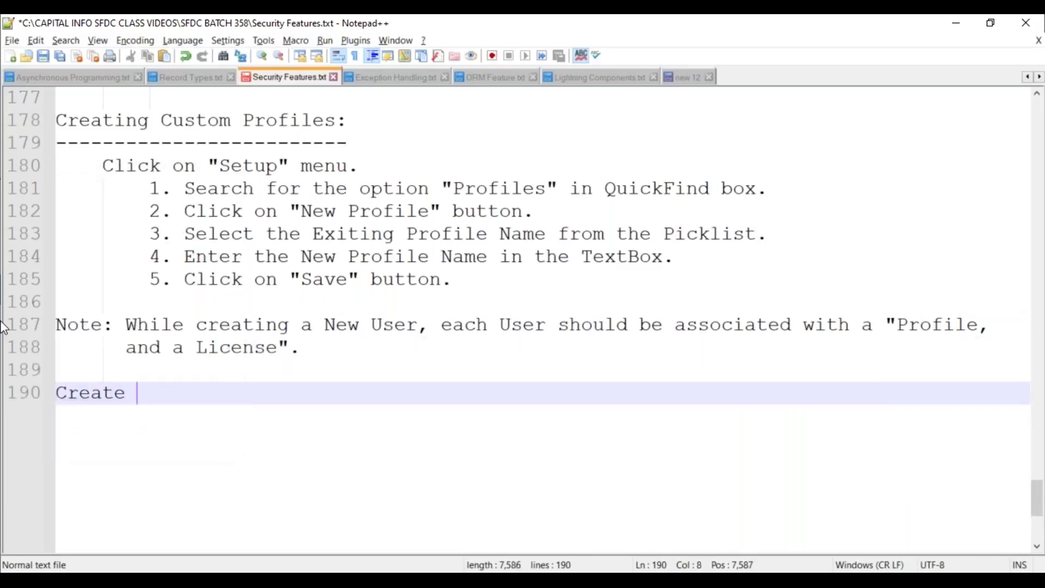
type("the below 2 ")
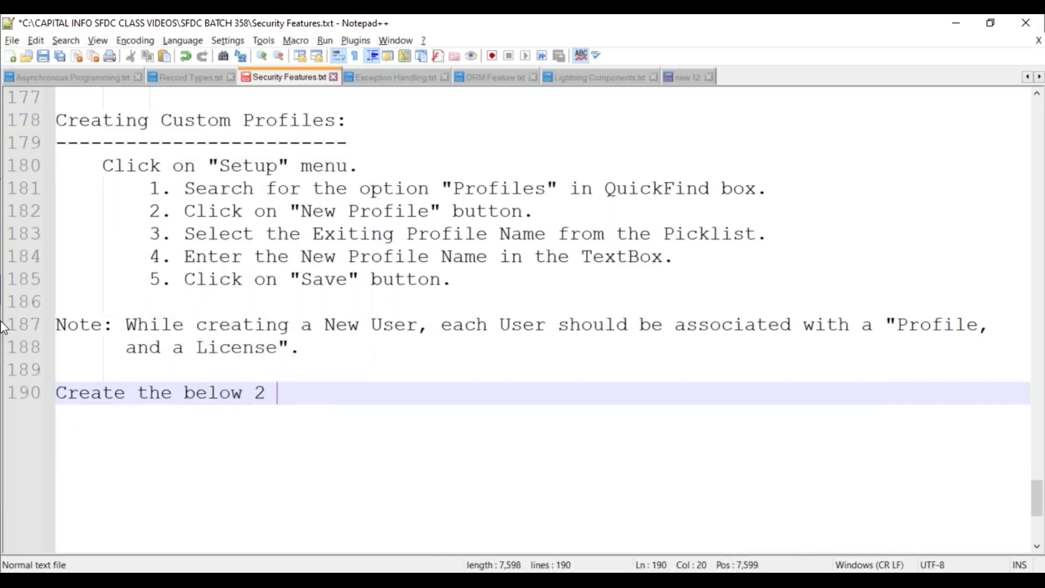
type("Profiles:")
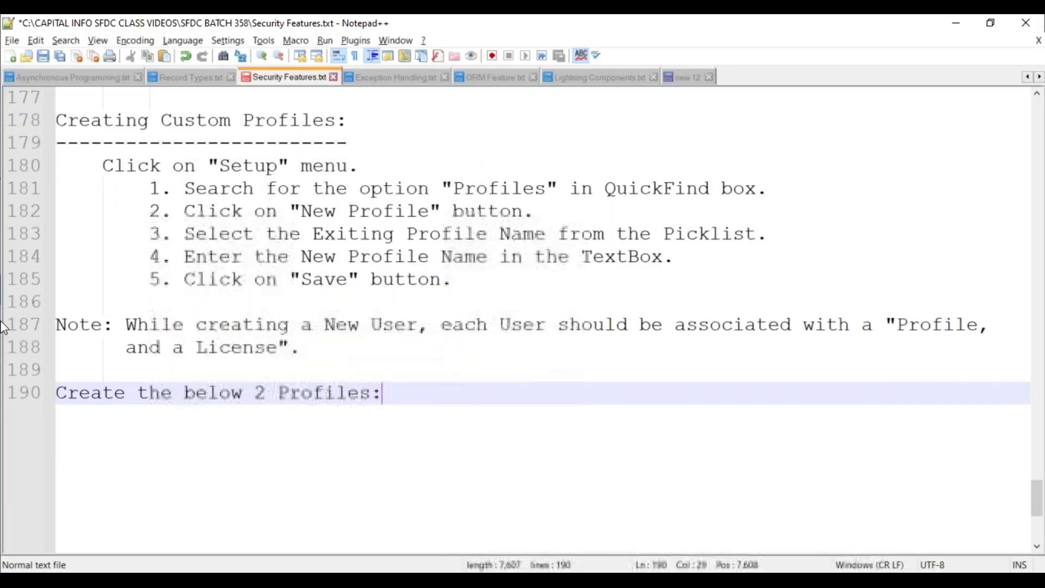
key("Return")
type("-------------------------")
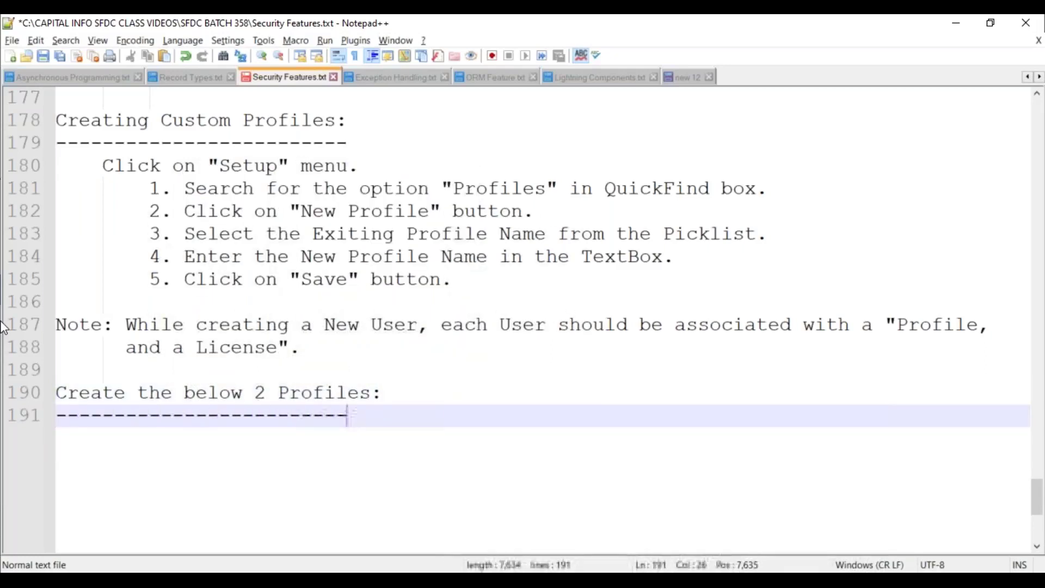
type("---")
Begin indented item '1. Salesforce Licensed Profile:'
key("Return")
key("Tab")
type("1. ")
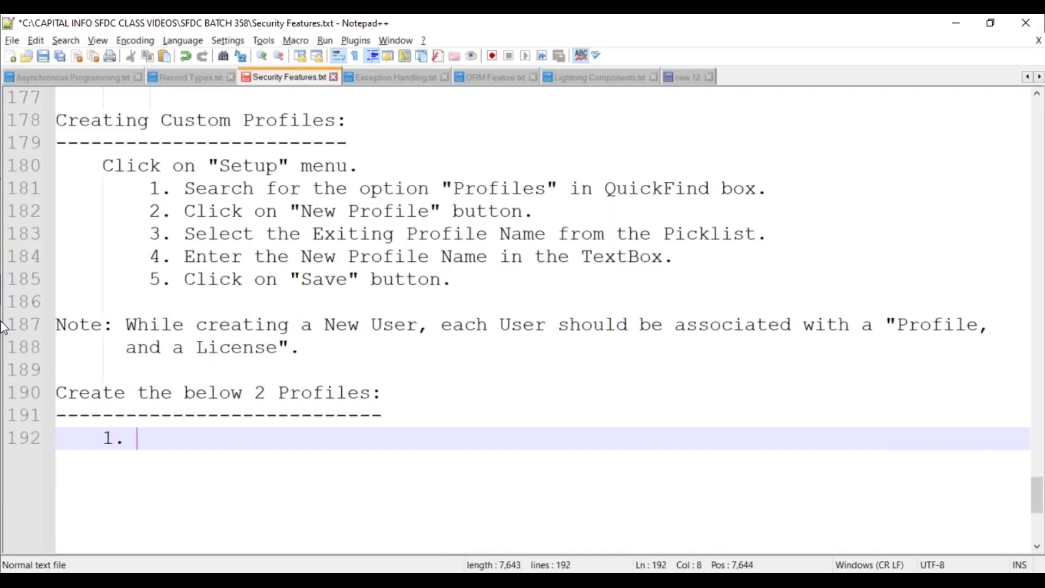
type("Sales")
key("Return")
type("Licn")
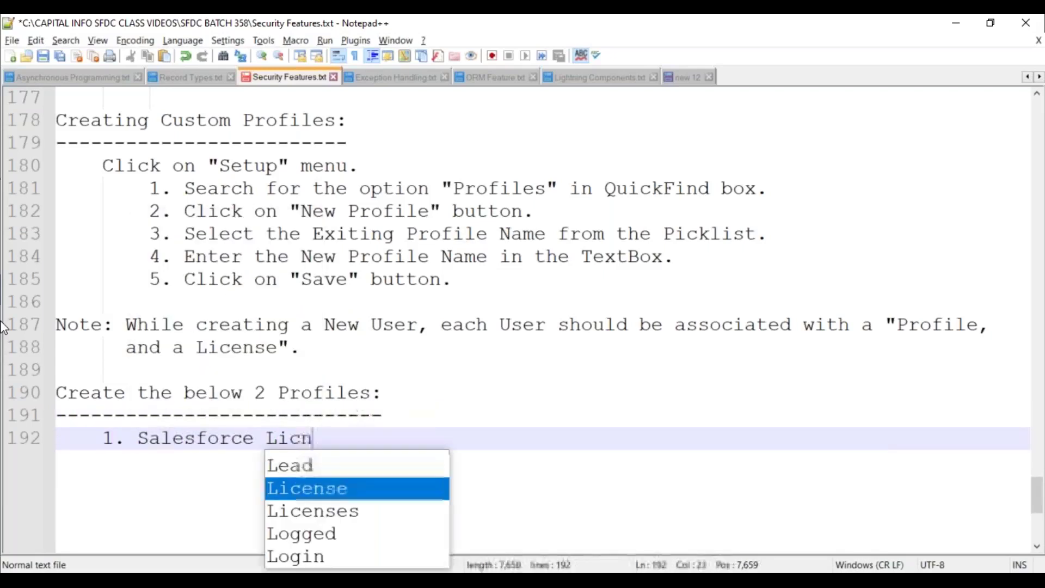
key("BackSpace")
key("BackSpace")
type("cen")
key("Return")
type("d Profile:")
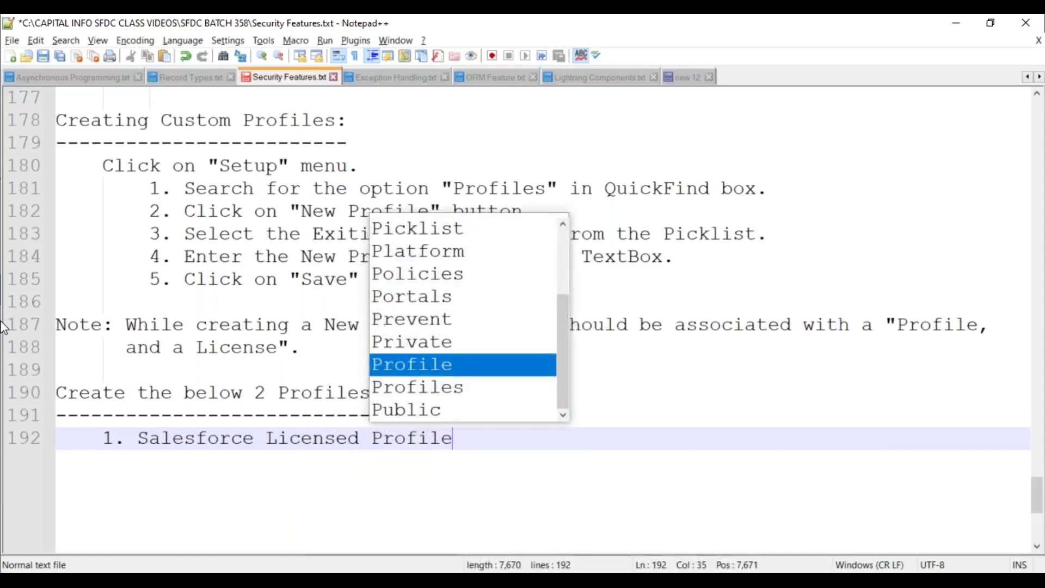
key("Return")
key("Tab")
key("Tab")
Append '(1 License Available)' to the item 1 line
key("Up")
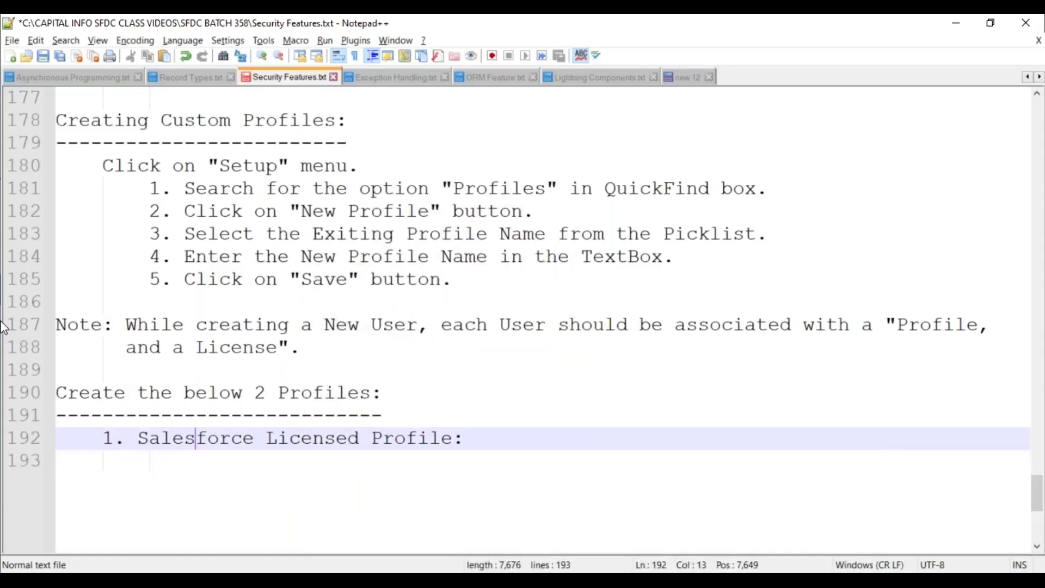
key("End")
type("( 1 Lic")
key("Return")
type("Available")
key("Down")
key("BackSpace")
key("BackSpace")
type("e)")
List Existing Profile Name Standard User Profile and New Profile Name CIS Salesforce Profile
key("Return")
key("Tab")
key("Tab")
key("Tab")
type("Existing Profile Name : ")
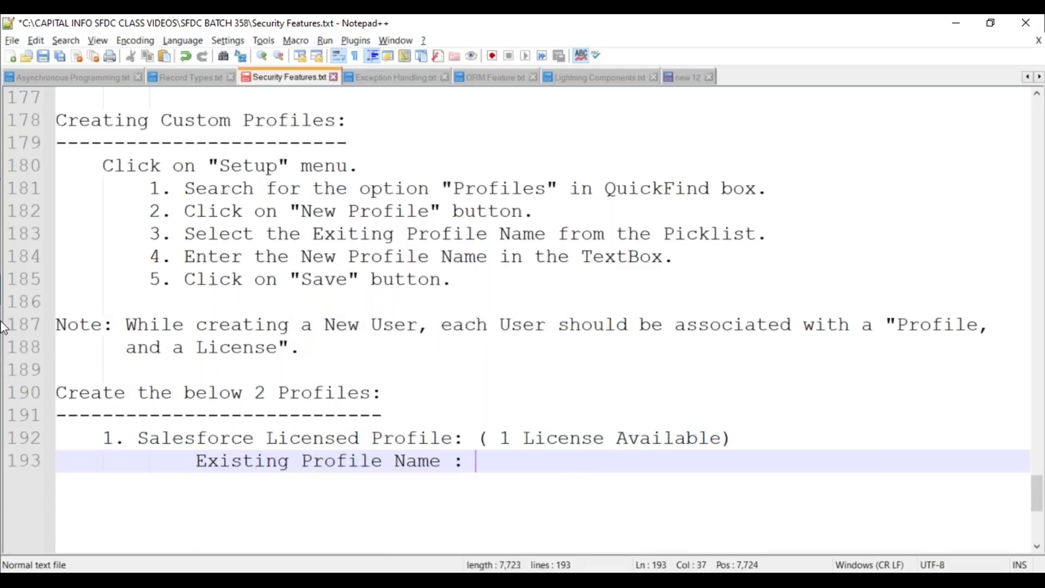
type("Standard User")
type("ile")
key("Return")
key("Return")
key("Tab")
key("Tab")
key("Tab")
type("New")
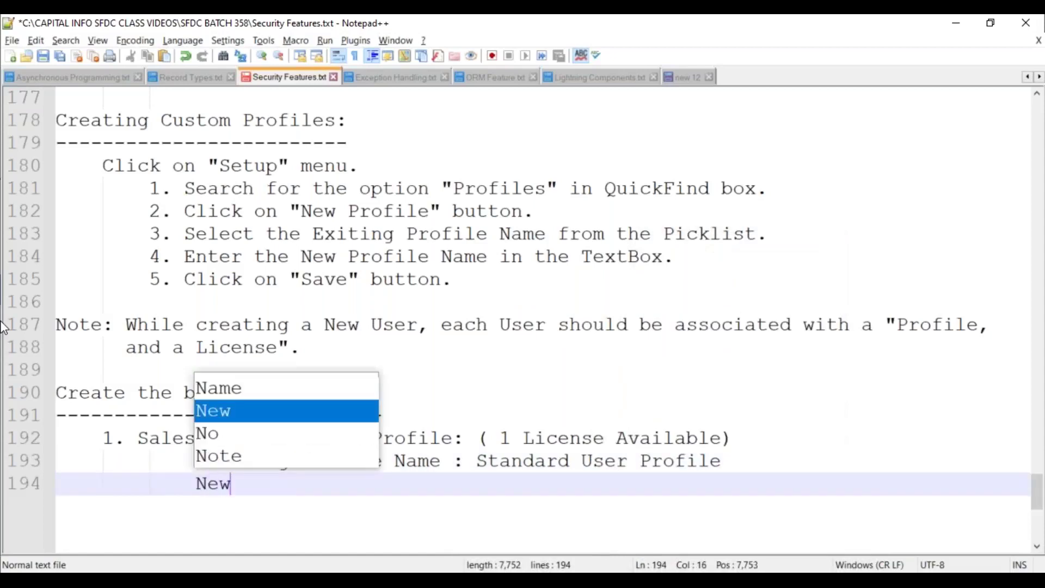
type(" Profile Na")
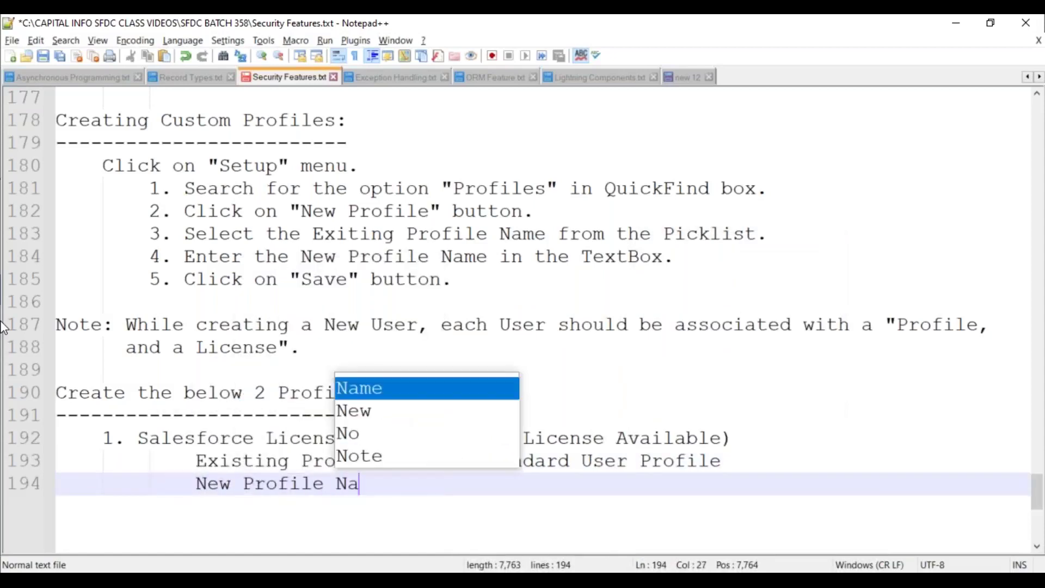
type("me      : ")
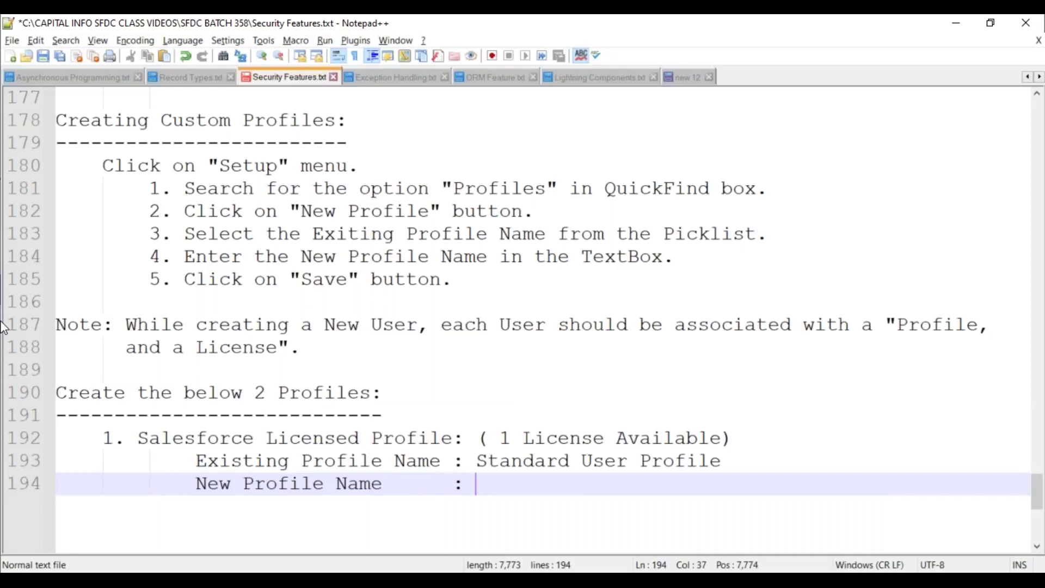
type("CIS Salesforce ")
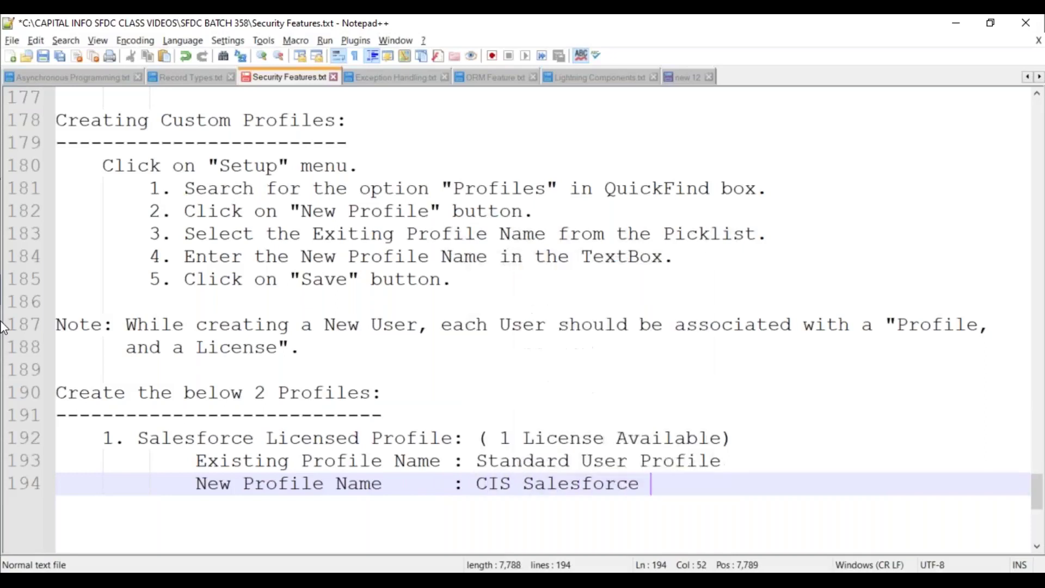
type("Profile.")
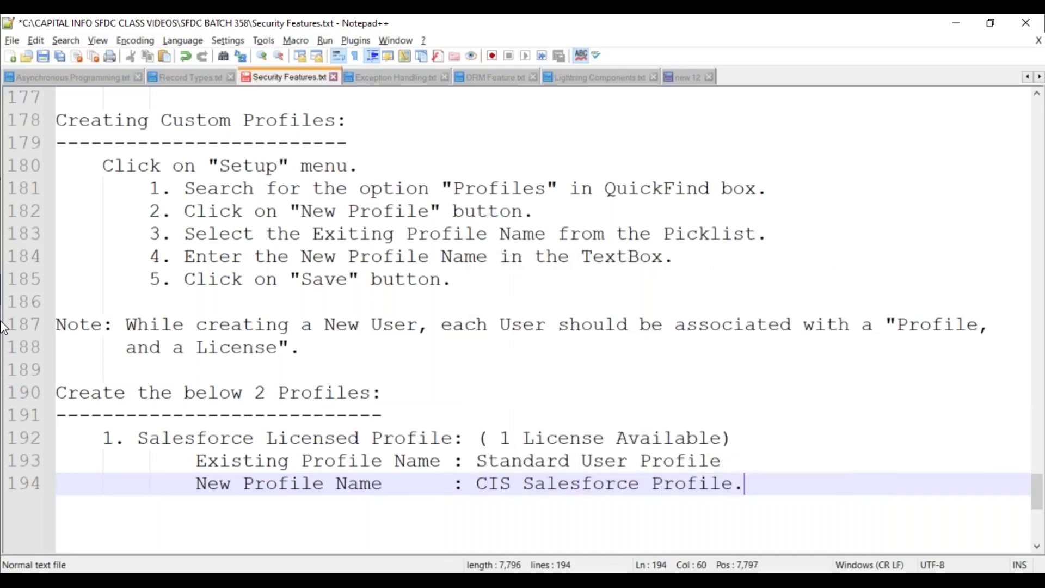
Start item 2, 'Platform Licensed', on a new line
key("Return")
key("Return")
key("BackSpace")
type("2. ")
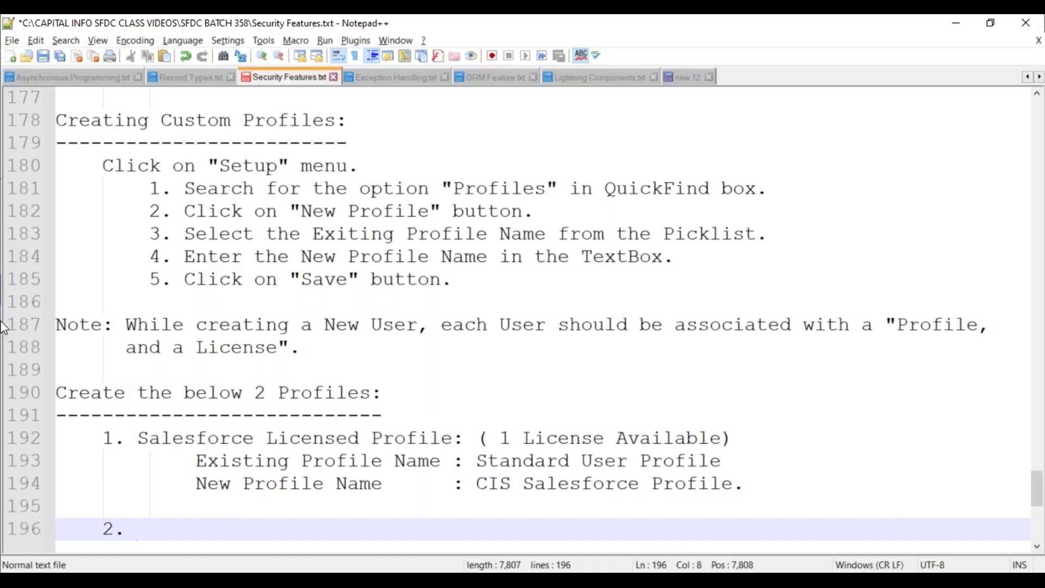
type("Platform ")
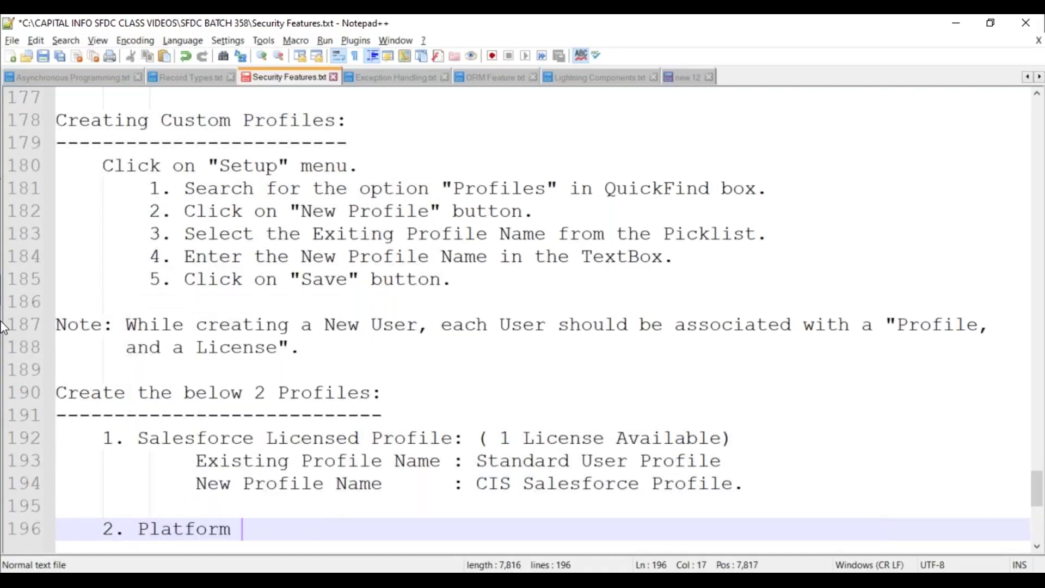
type("Lice")
Complete the item 2 heading as 'Platform Licensed Profile: (3 Licenses Available)'
key("Down")
key("Return")
type("Profile:")
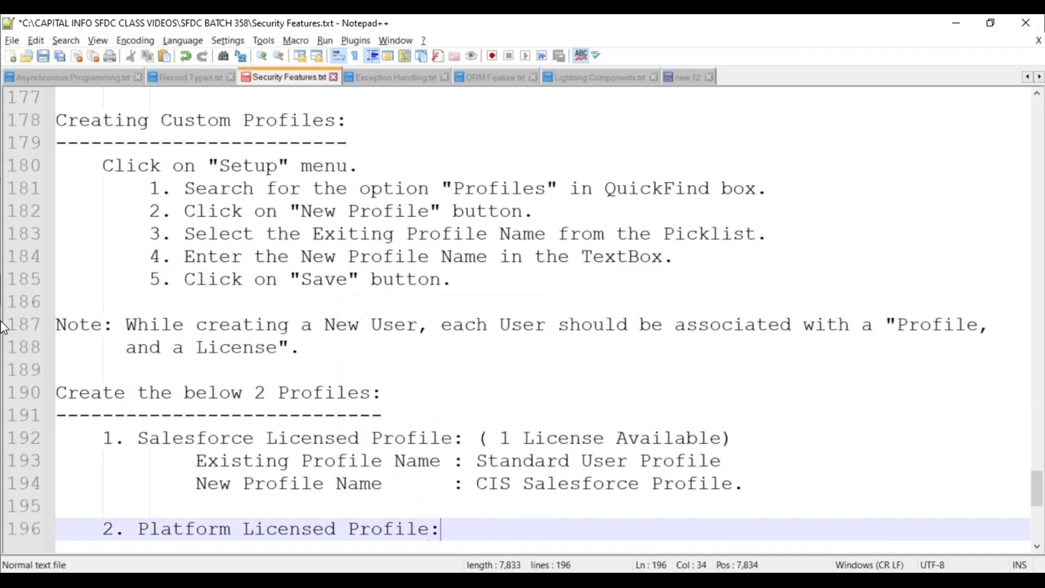
type(" (3 Licenses Ava")
key("Return")
type(")")
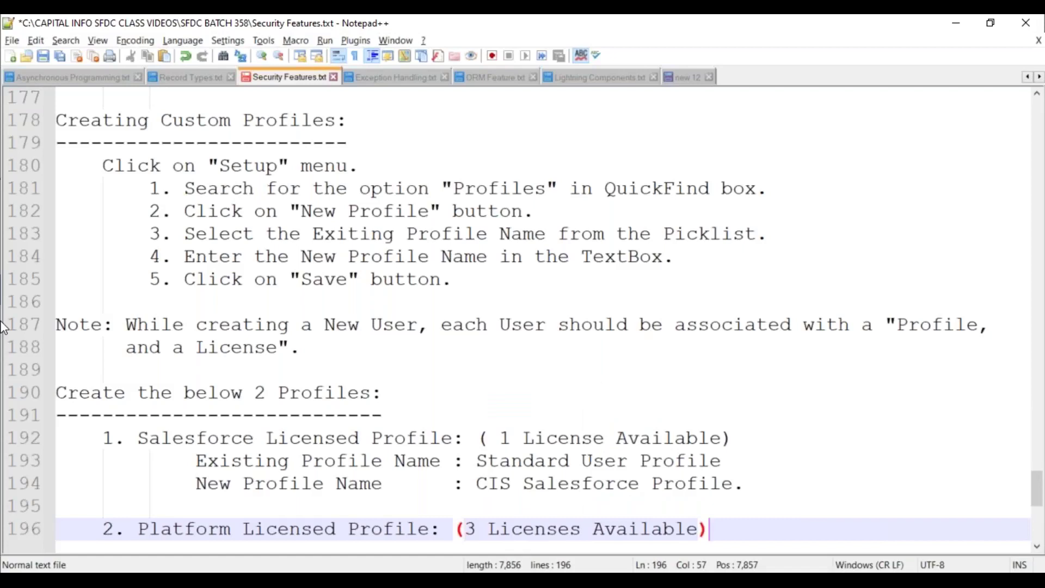
Add the line 'Existing Profile Name : Salesforce Platform User.'
key("Return")
key("Tab")
key("Tab")
type("Exis")
key("Return")
type("Profi")
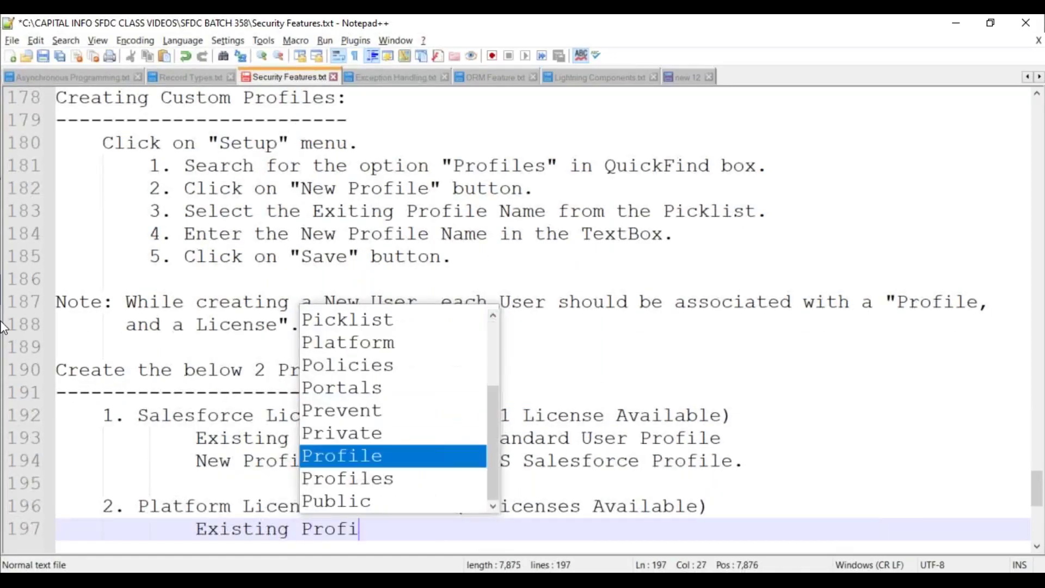
key("Return")
type("Name : ")
type("Pl")
key("BackSpace")
key("BackSpace")
type("Sale")
key("Return")
type("Plat")
key("Return")
type("User.")
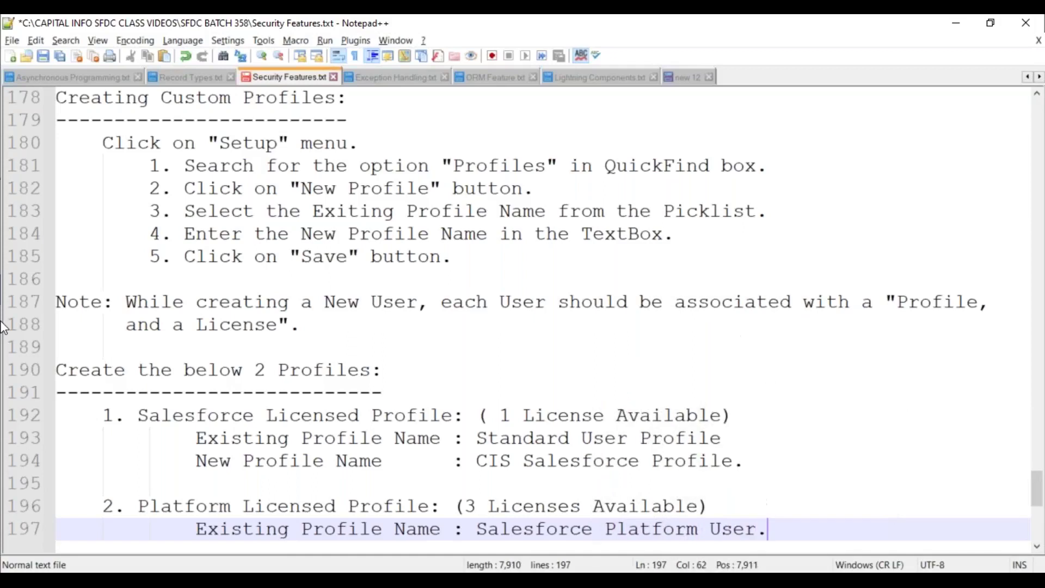
Add 'New Profile Name : CIS Platform Profile' and save Security Features.txt
key("Return")
type("New Pro")
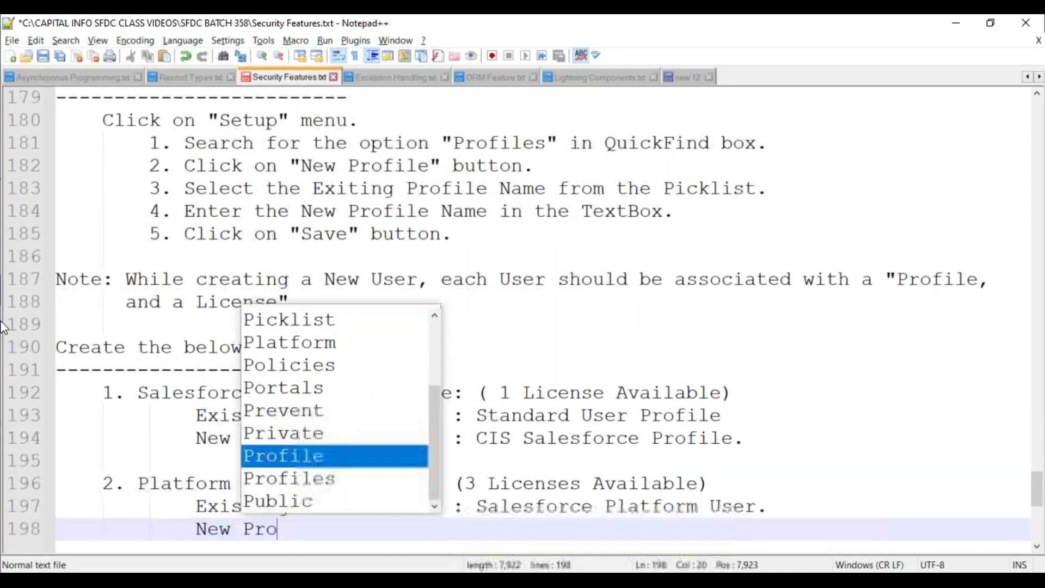
key("Return")
type("Name")
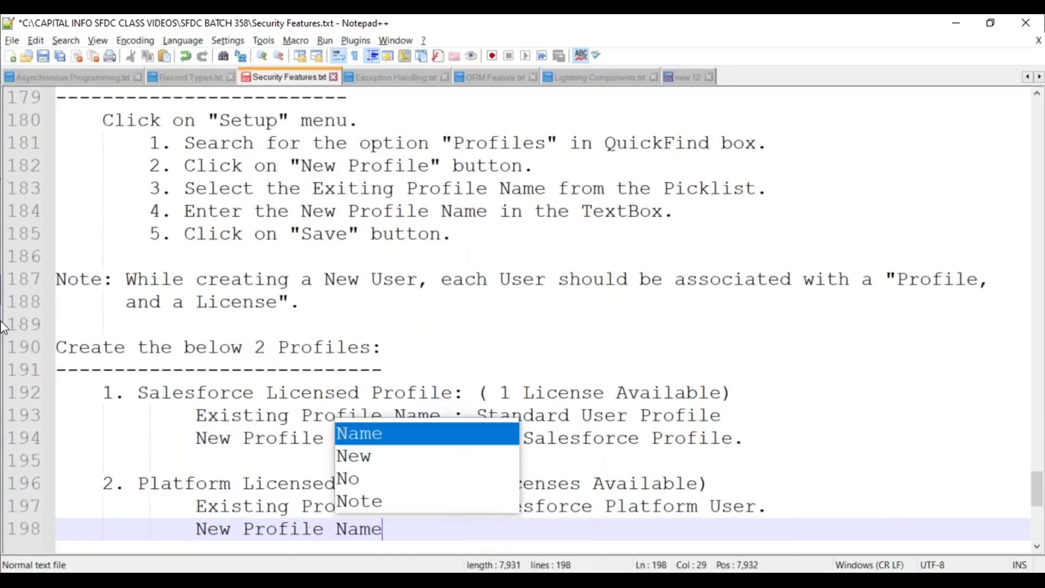
key("Tab")
type(": ")
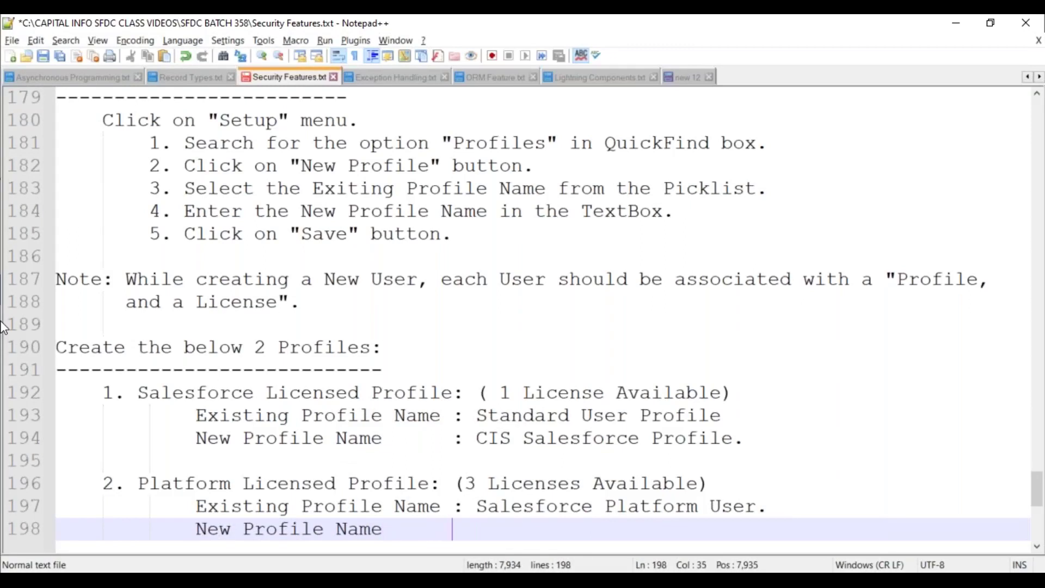
type("CIS Pla")
key("Return")
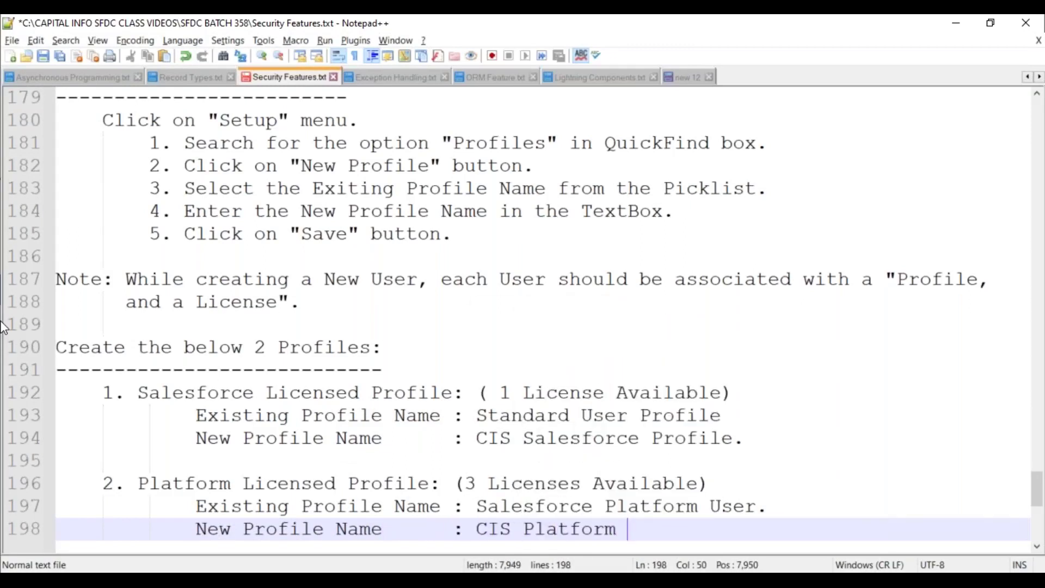
type("Profi")
key("Return")
key("Return")
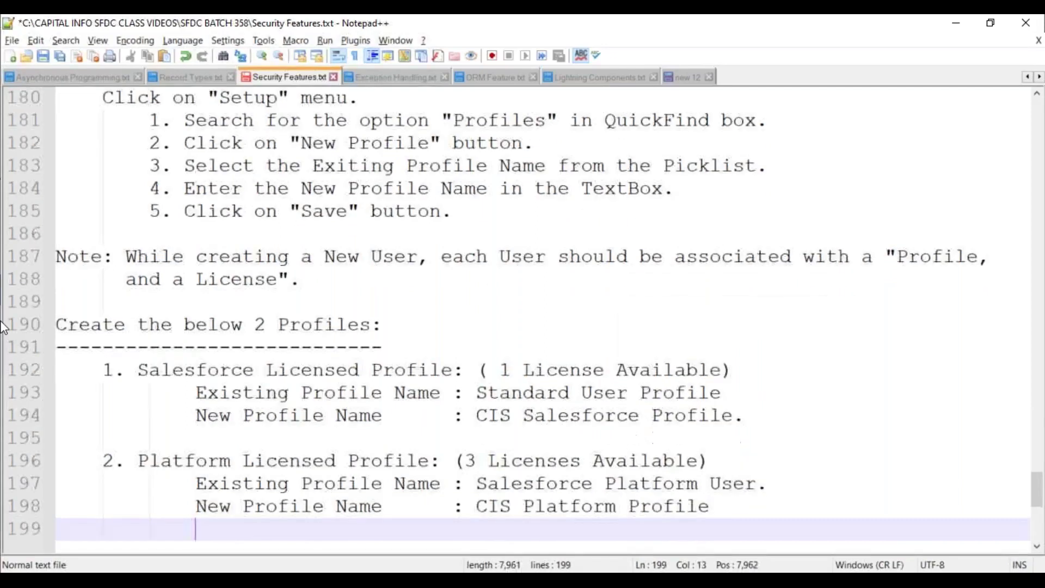
key("Return")
key("ctrl+s")
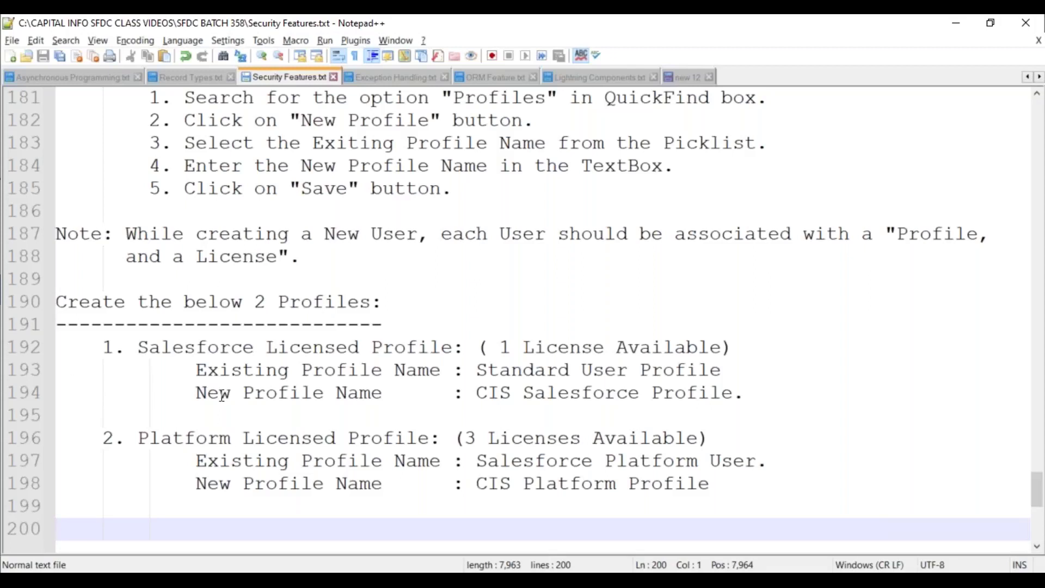
scroll(336, 332, "down", 2)
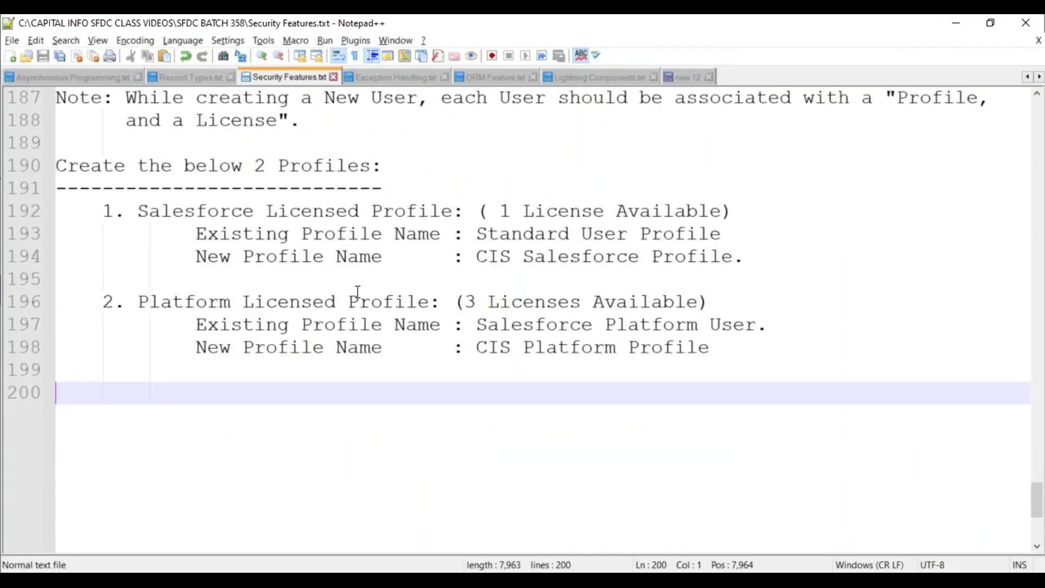
Underline 'New Profile Name' and 'CIS Platform Profile' with on-screen annotations
key("ctrl+2")
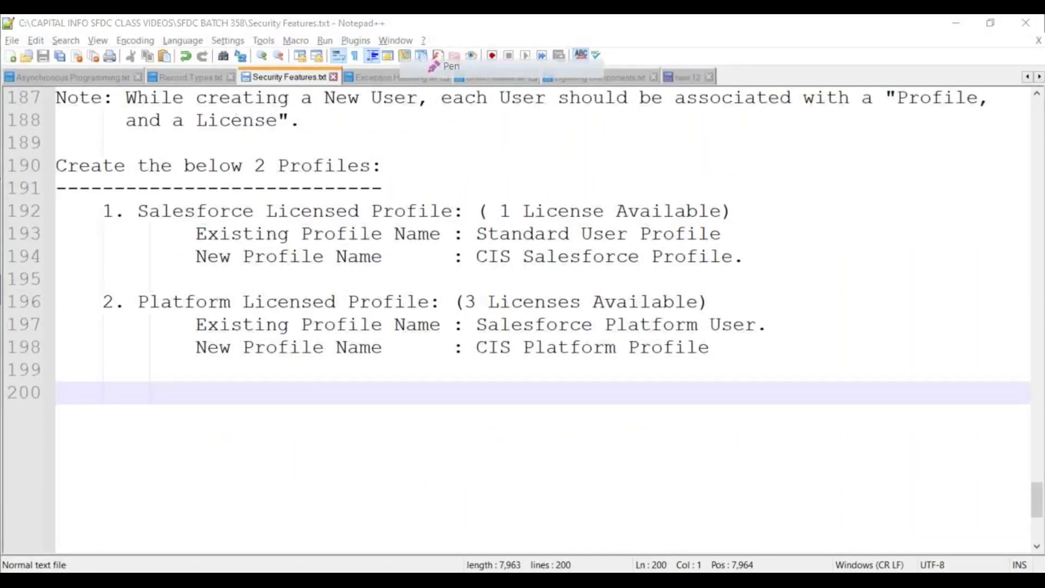
left_click_drag(202, 272, 347, 276)
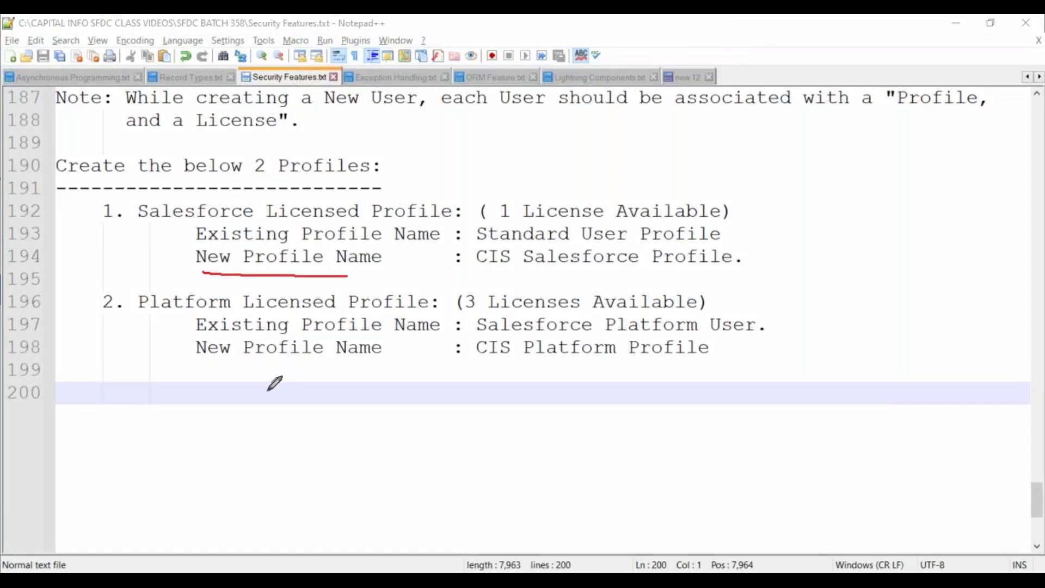
left_click_drag(490, 363, 663, 367)
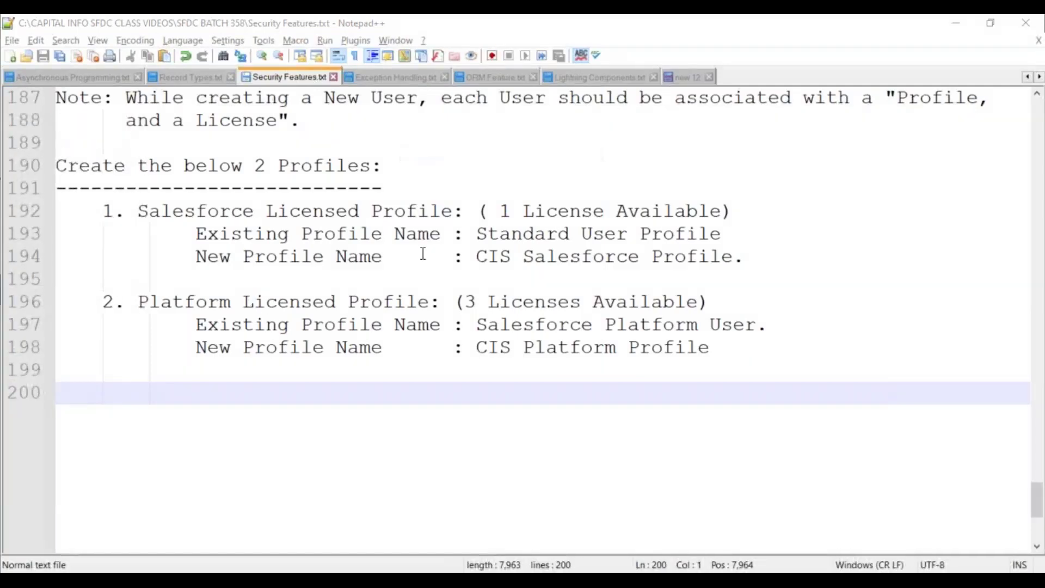
Select 'CIS Salesforce Profile' on line 194 and switch to the SFDC BATCH 358 folder
left_click(401, 233)
left_click_drag(478, 257, 734, 260)
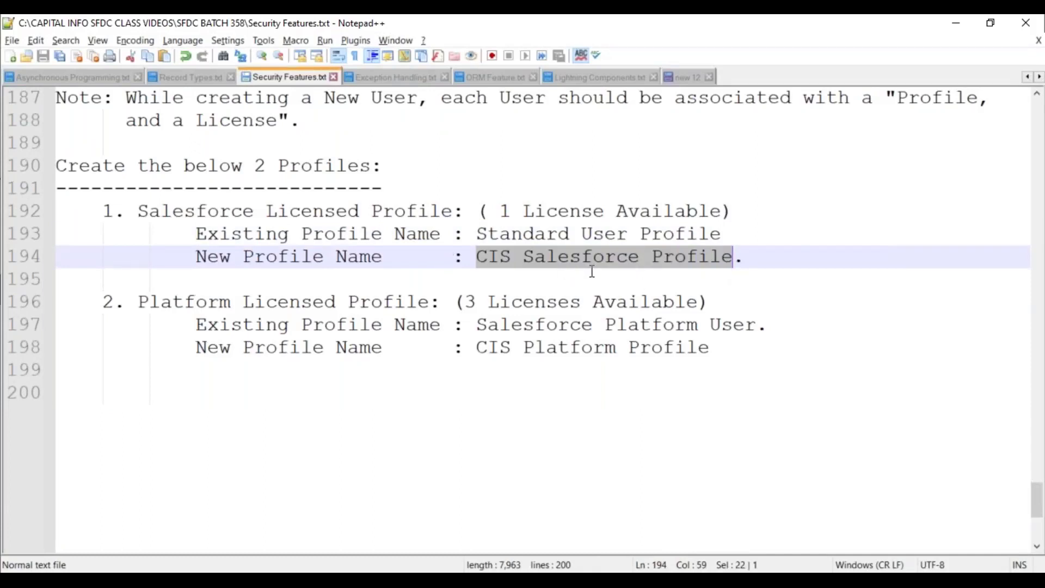
key("alt+Tab")
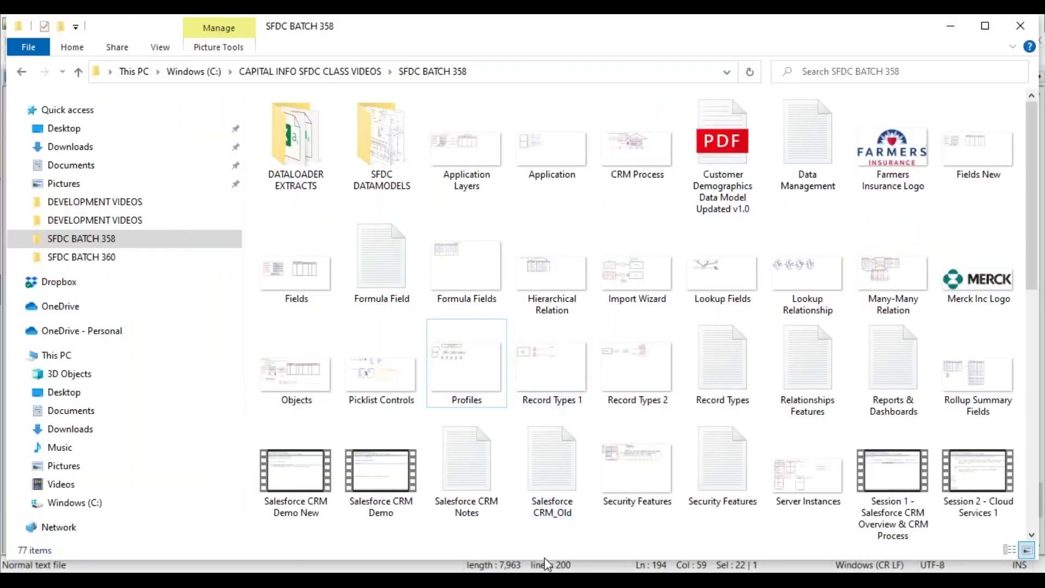
key("alt+Tab")
Search Quick Find for 'profile', open Profiles, and start a new profile from the list
mouse_move(497, 572)
left_click(555, 484)
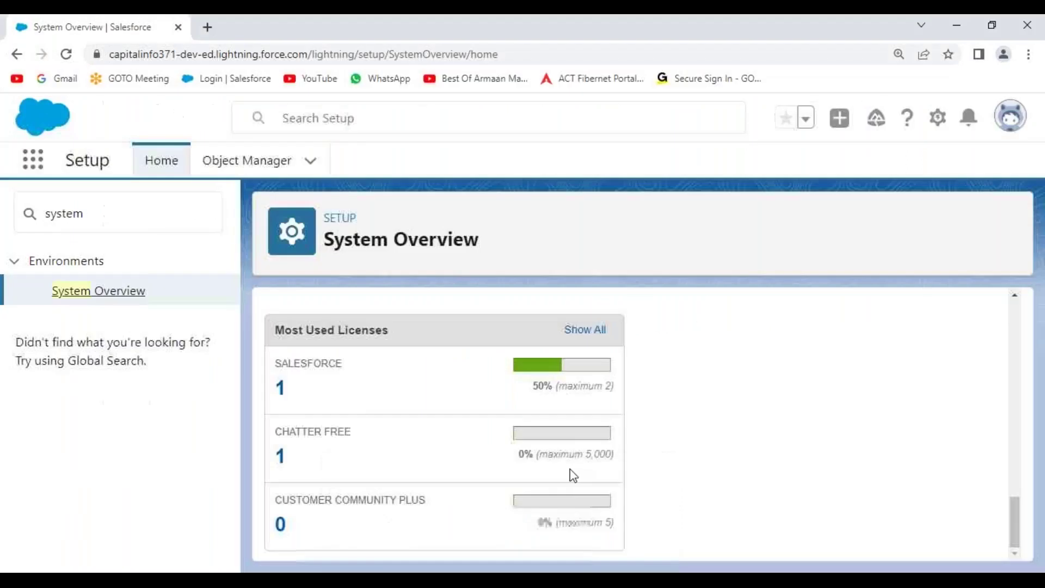
left_click_drag(104, 213, 34, 216)
type("profile")
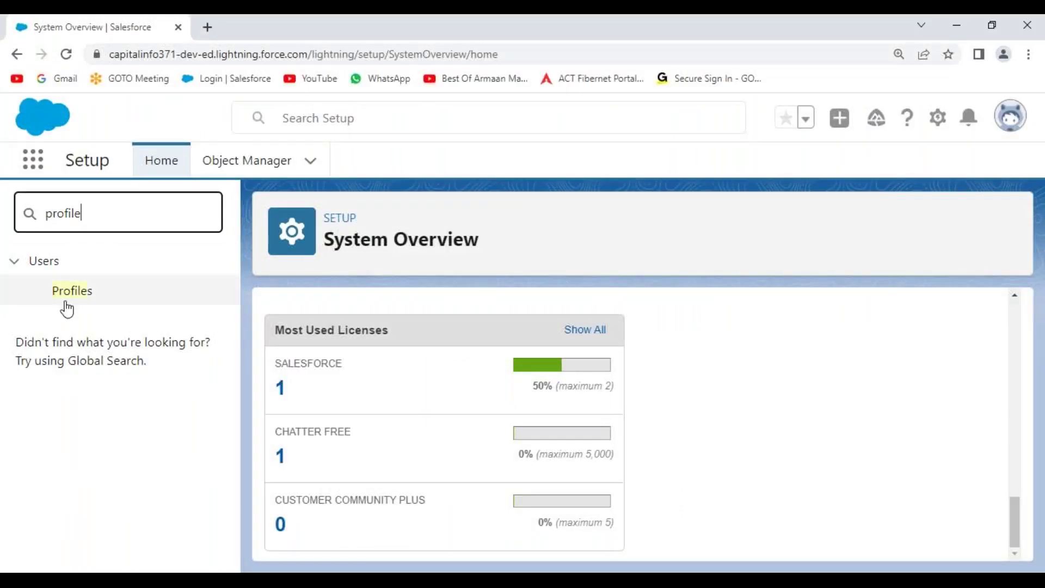
left_click(69, 294)
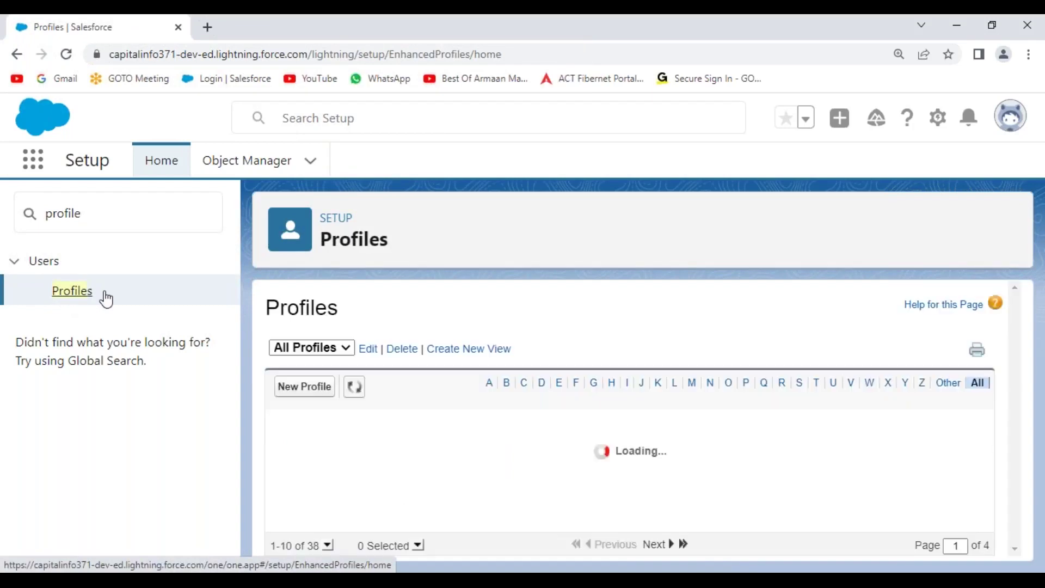
left_click(308, 391)
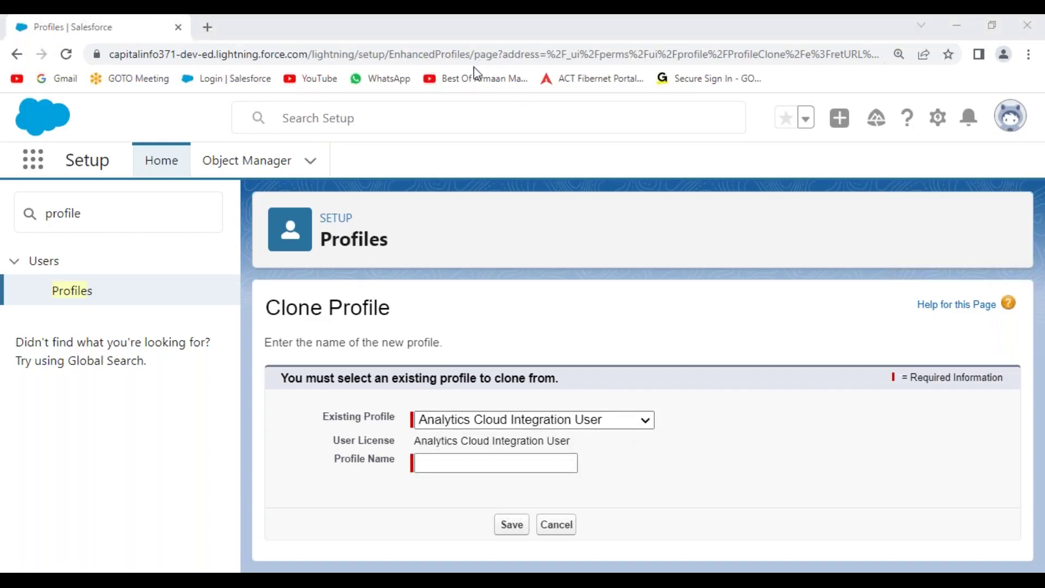
Try several source profiles, then select Standard User with its Salesforce licence to clone
left_click_drag(420, 423, 642, 422)
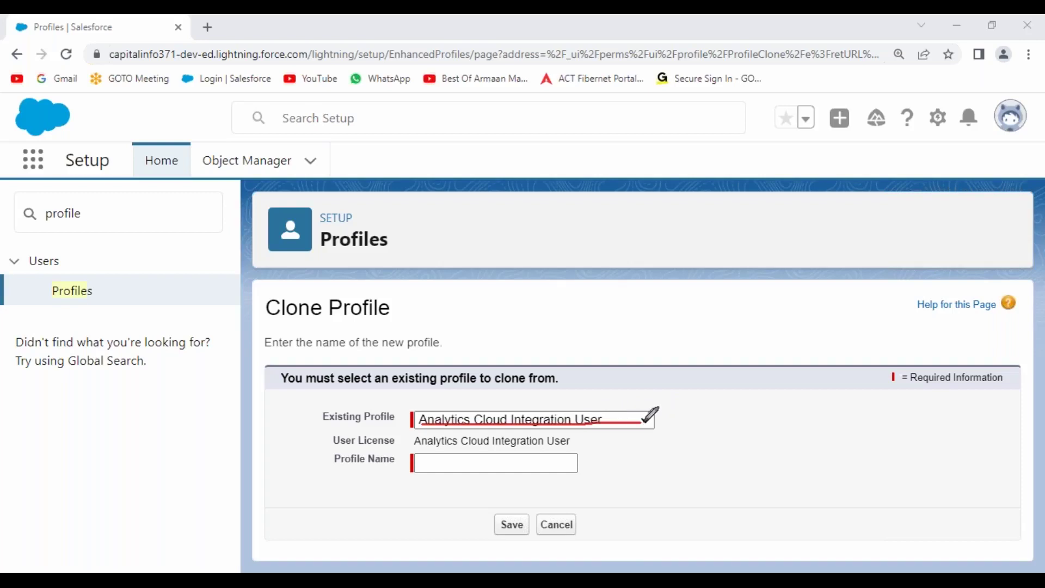
mouse_move(643, 420)
left_mouse_down()
mouse_move(678, 435)
mouse_move(568, 444)
mouse_move(581, 439)
mouse_move(575, 448)
left_mouse_up()
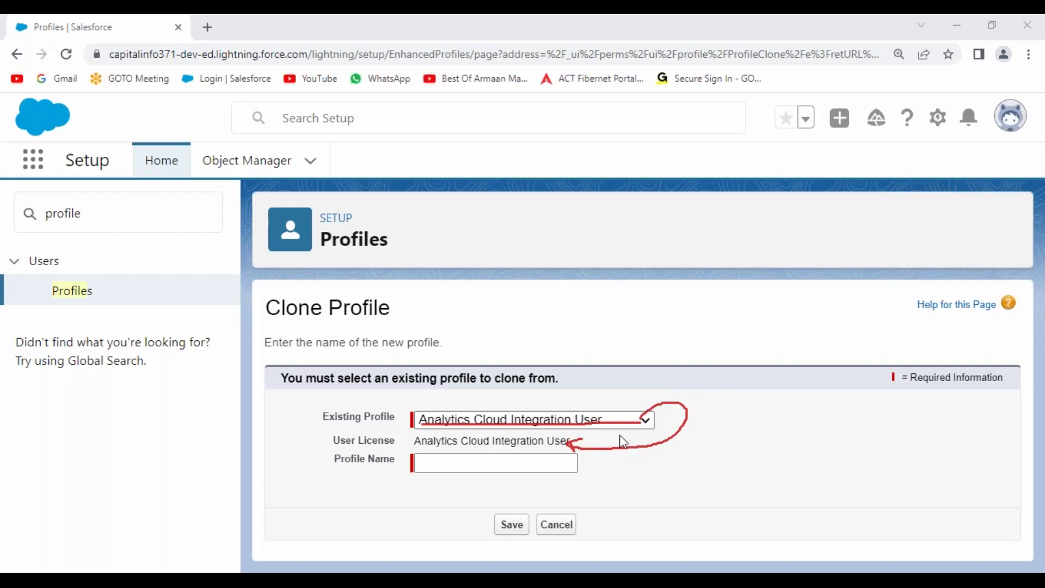
left_click(626, 428)
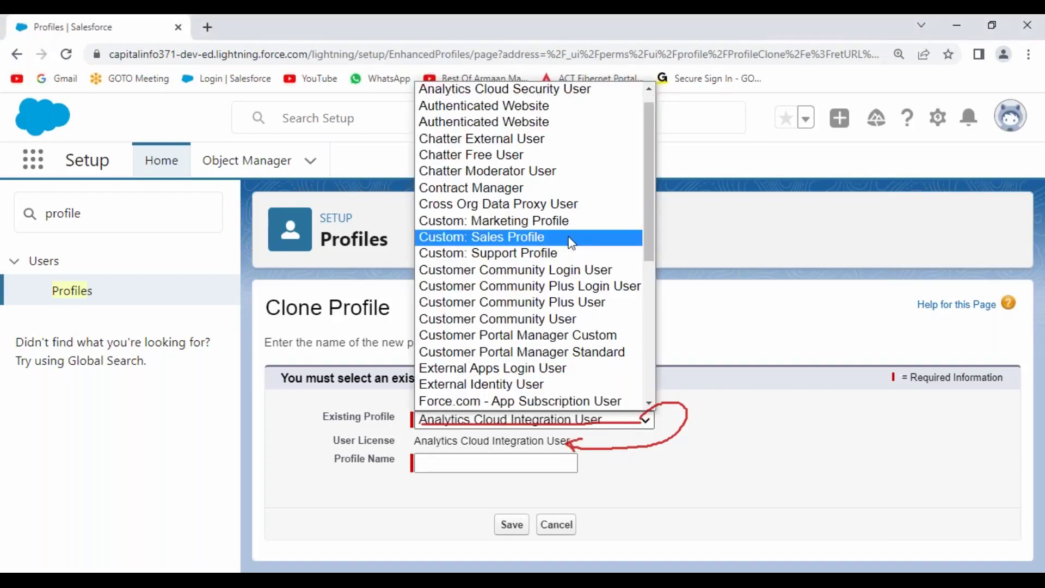
left_click(545, 154)
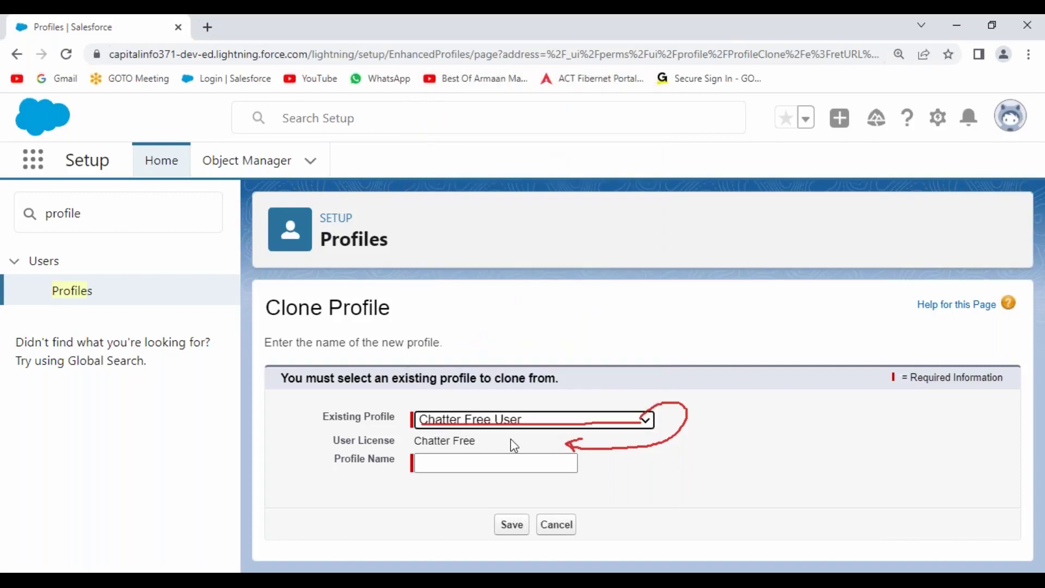
left_click(539, 417)
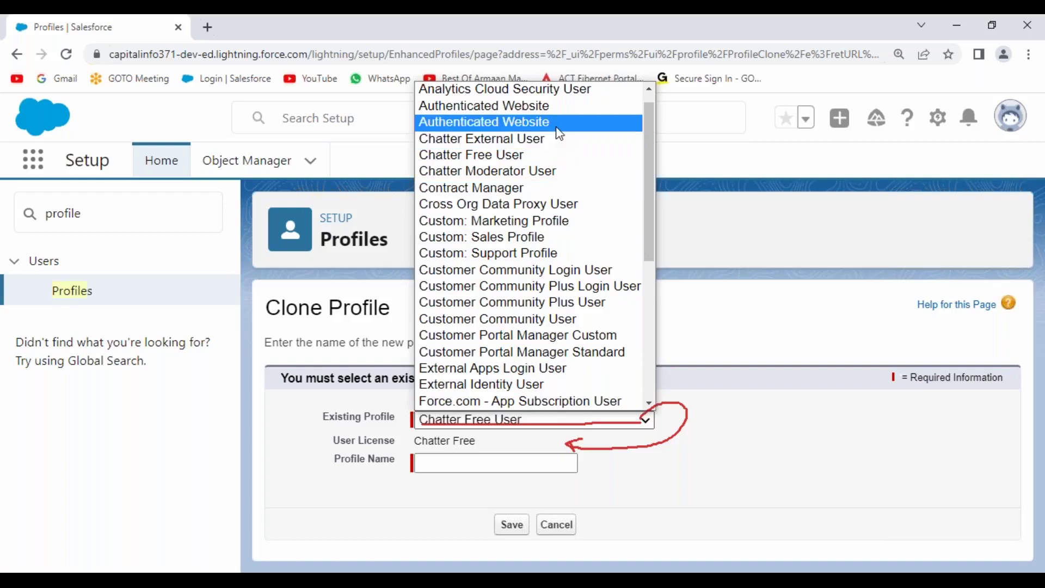
left_click(559, 122)
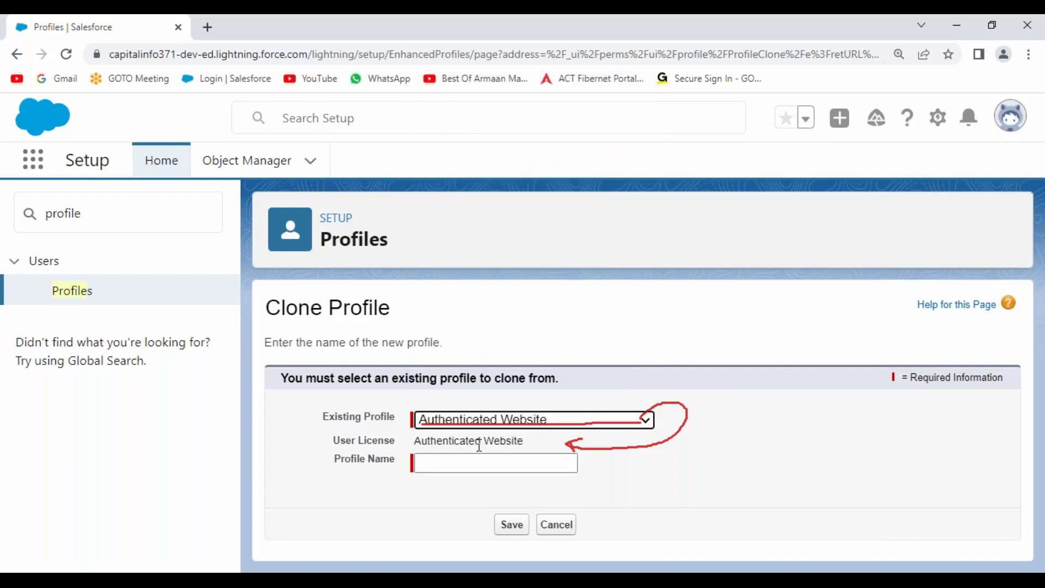
left_click(644, 419)
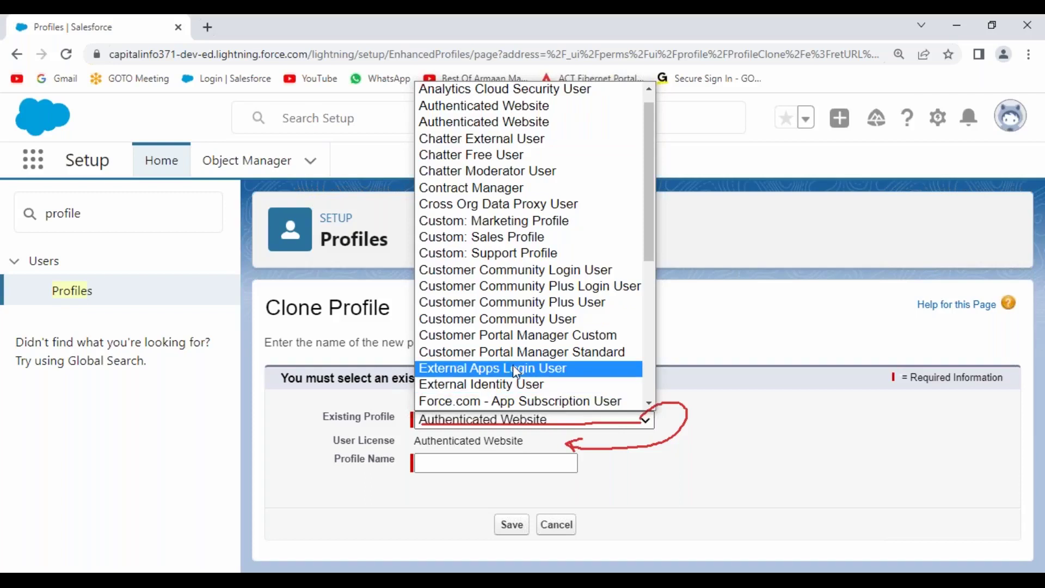
left_click(516, 370)
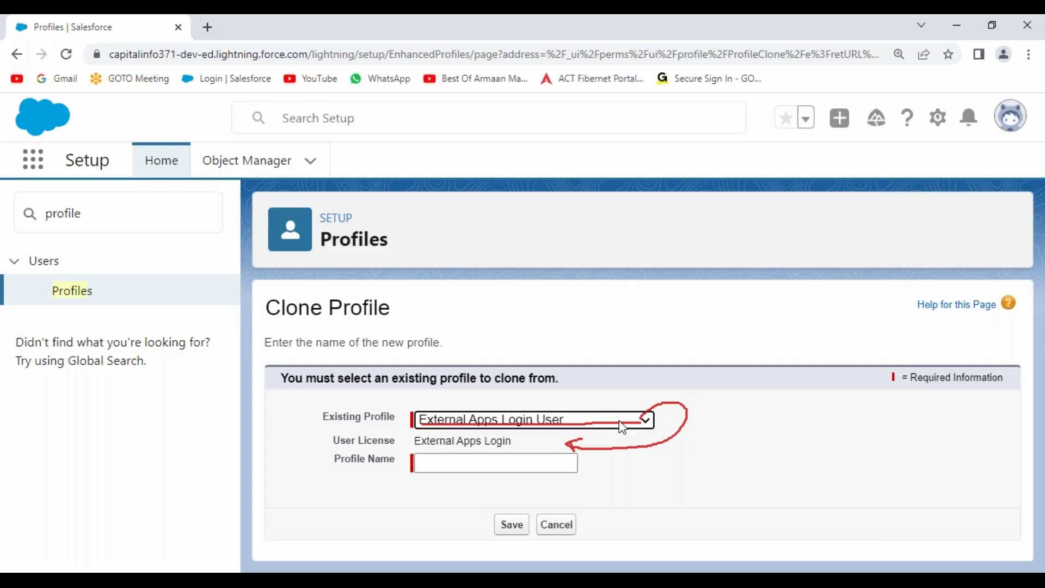
left_click(622, 420)
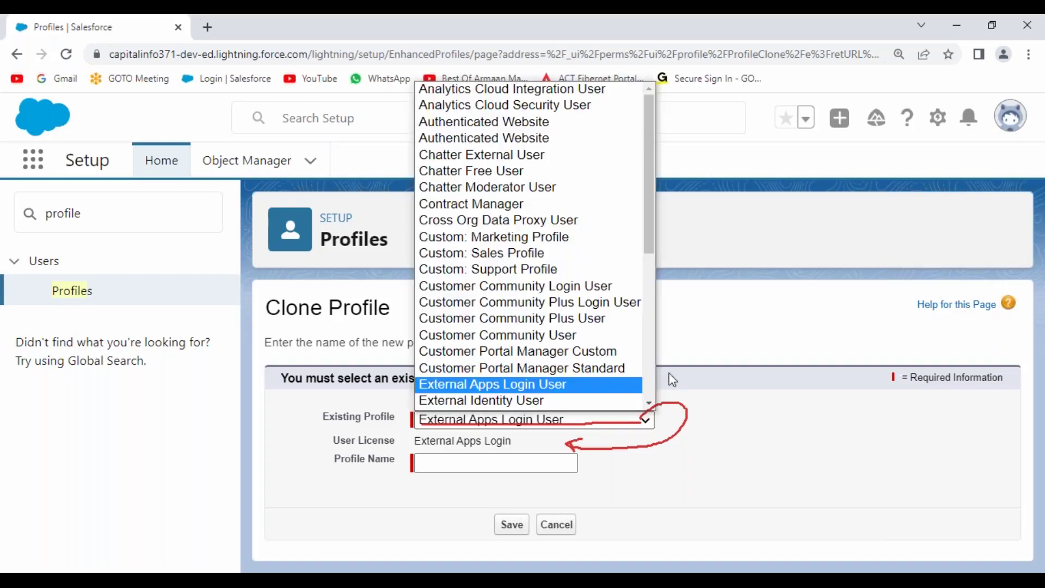
left_click_drag(652, 175, 650, 322)
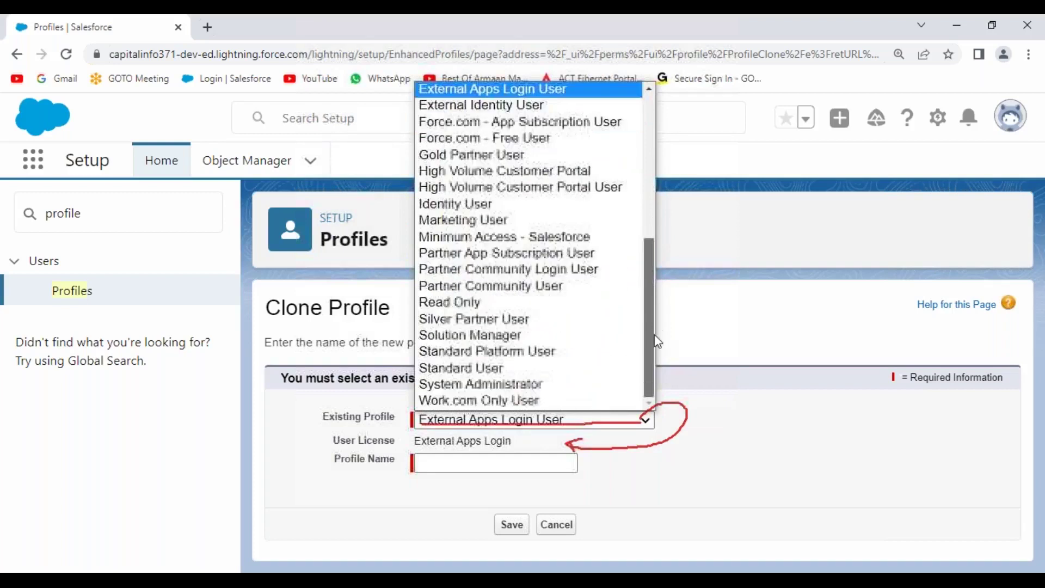
left_click(472, 370)
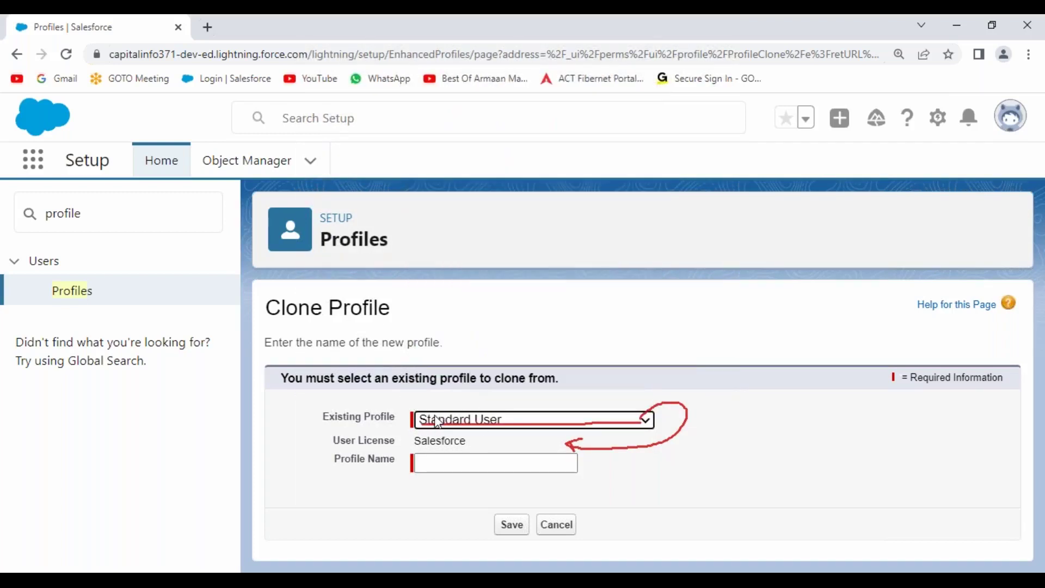
Enter 'CIS Salesforce Profile' as the new profile name, pointing out the Salesforce licence
left_click_drag(414, 441, 488, 451)
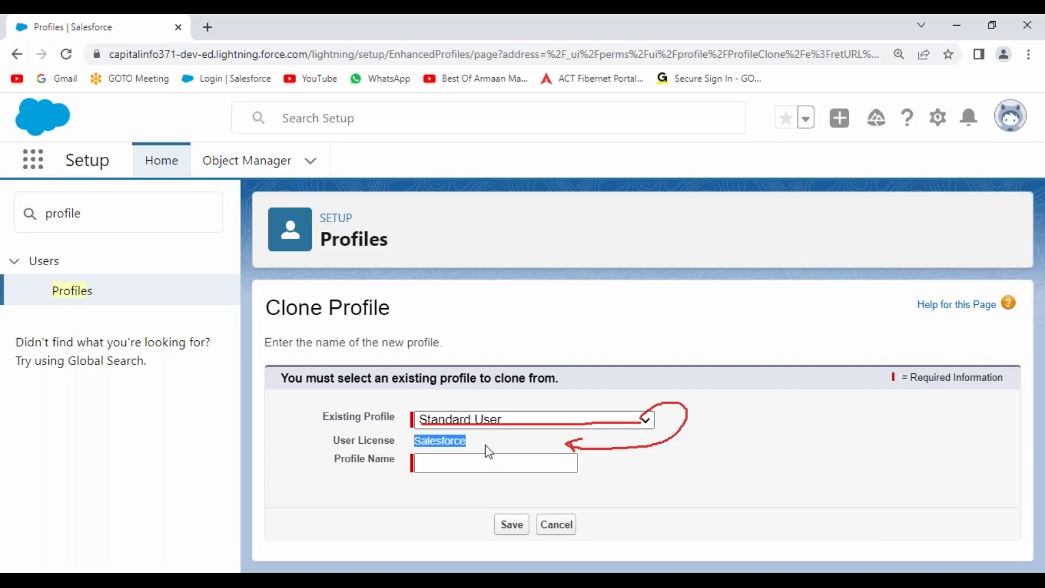
left_click(478, 461)
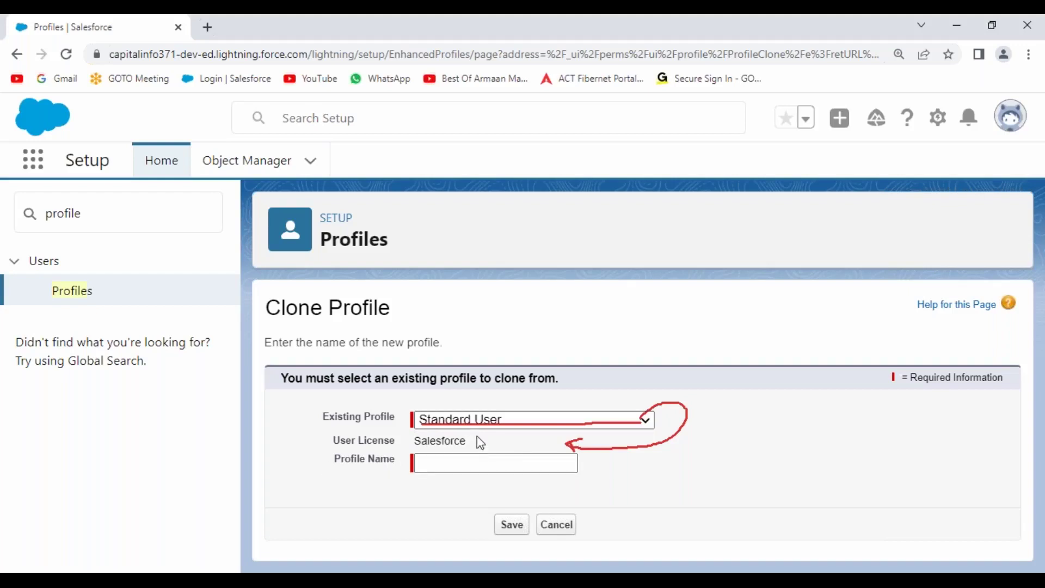
left_click_drag(413, 440, 479, 441)
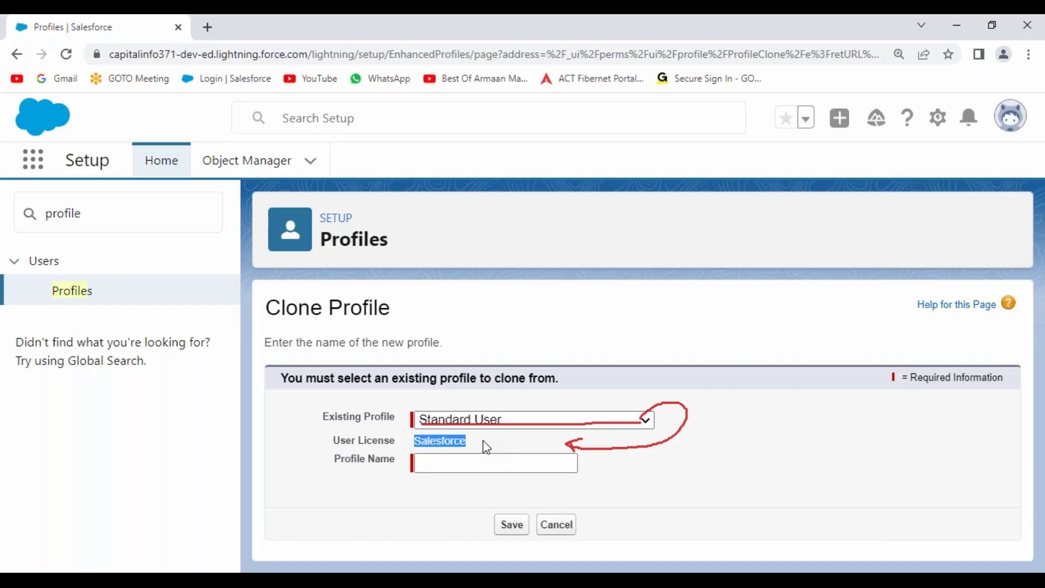
left_click(746, 441)
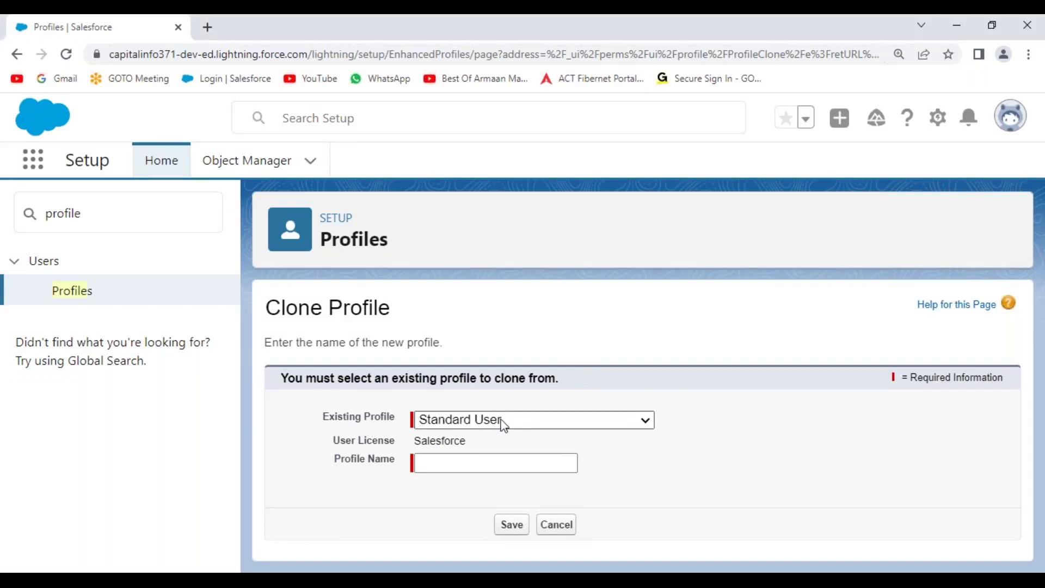
left_click(450, 459)
left_click(535, 290)
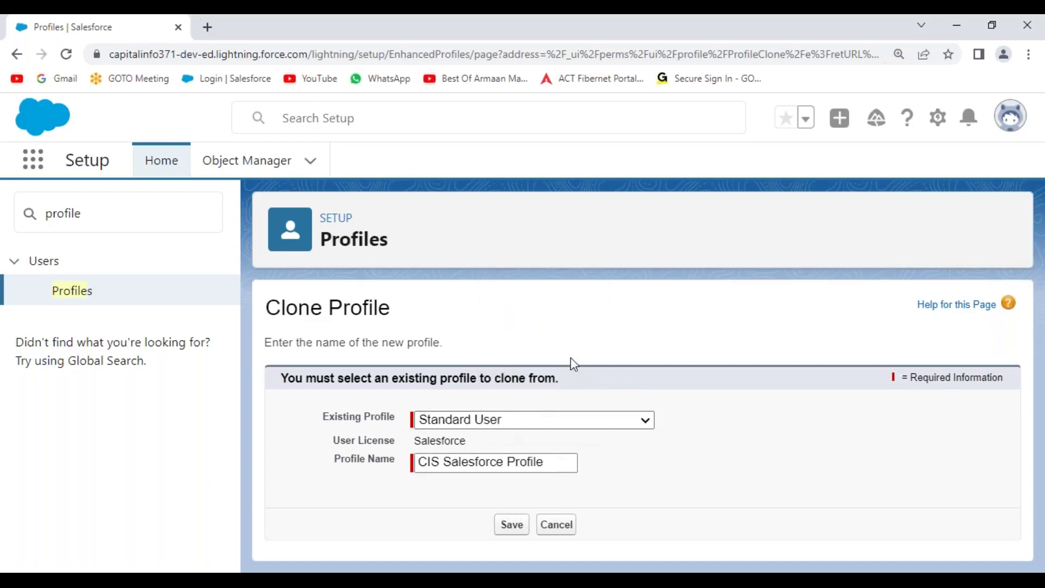
left_click_drag(415, 440, 488, 443)
left_click(422, 460)
left_click_drag(423, 461, 564, 459)
left_click(626, 444)
Save CIS Salesforce Profile and go back to the Profiles list
left_click(509, 525)
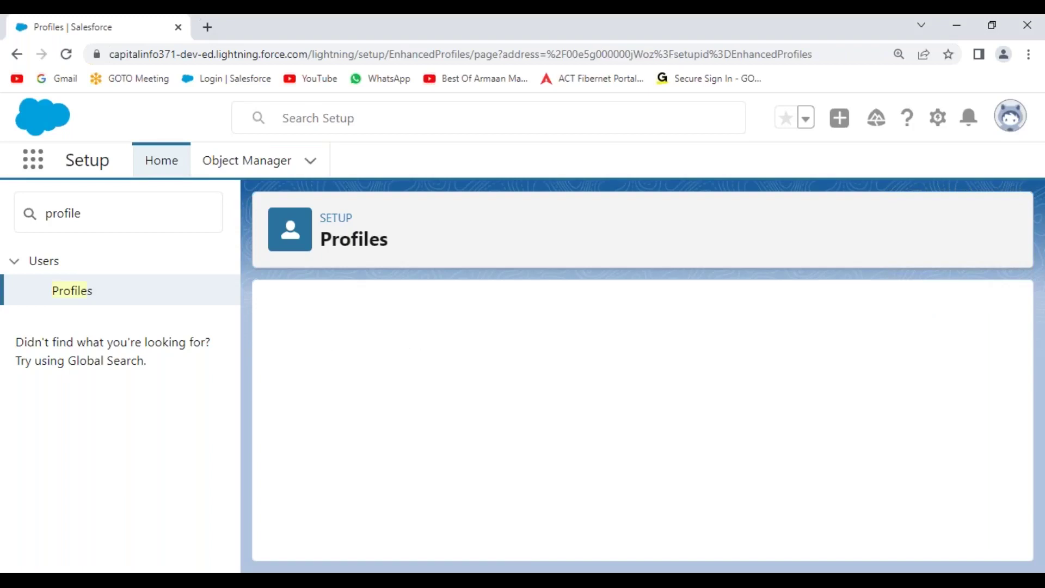
left_click_drag(262, 319, 462, 321)
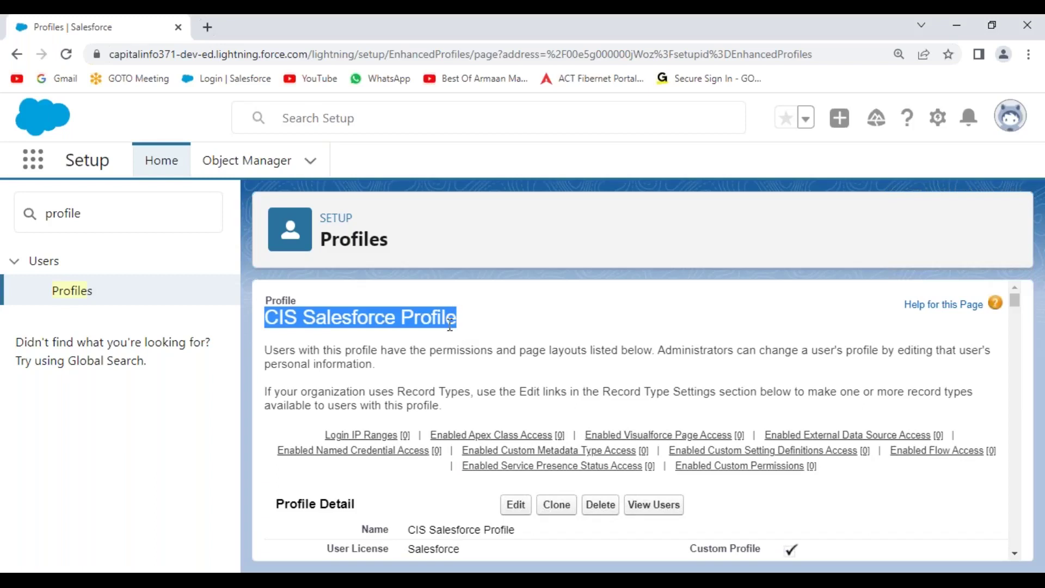
left_click(75, 296)
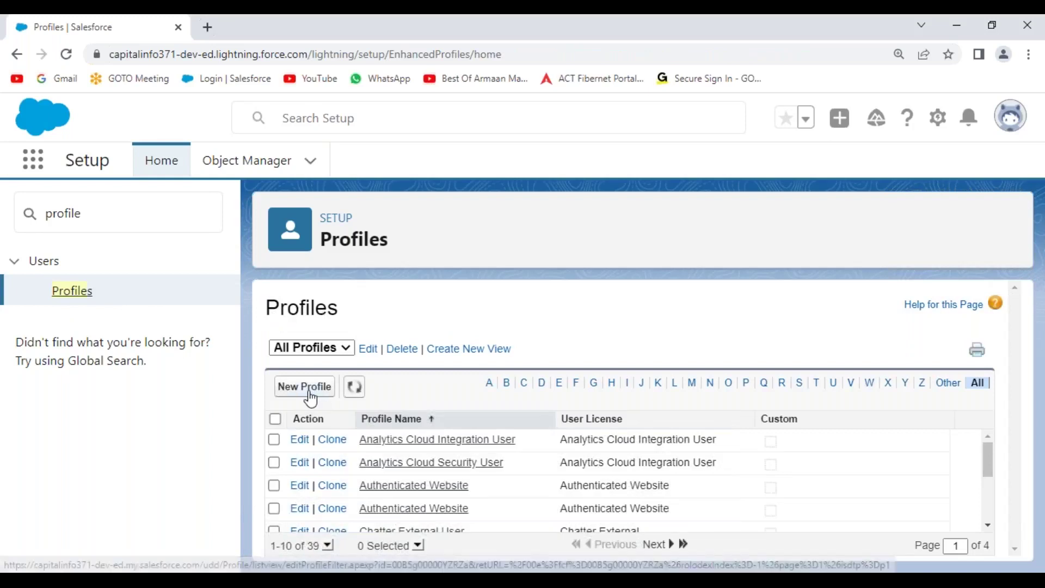
Start another profile clone and copy the name 'CIS Platform Profile' from the notes
left_click(308, 393)
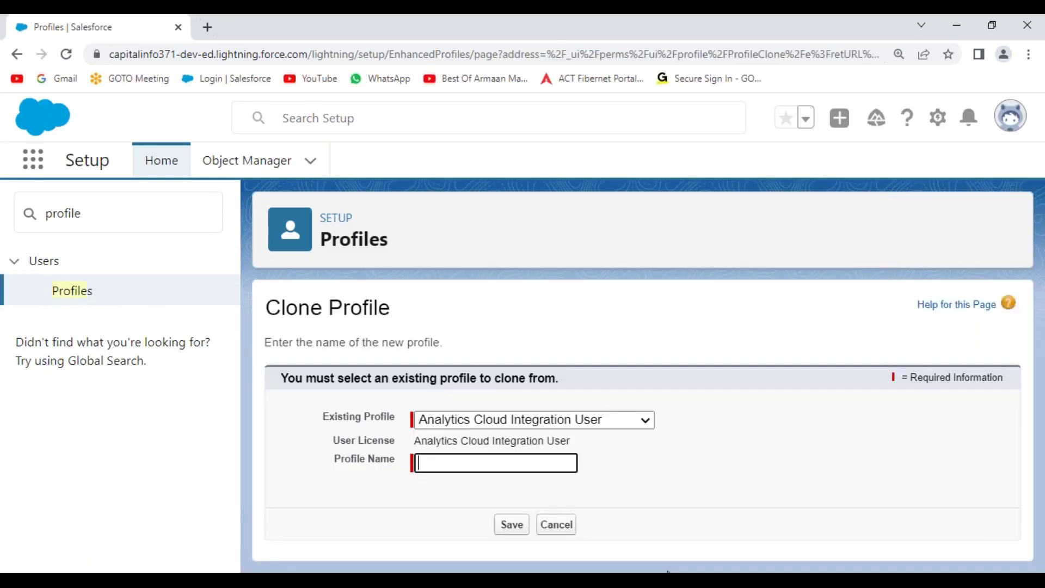
key("alt+Tab")
left_click_drag(477, 349, 720, 349)
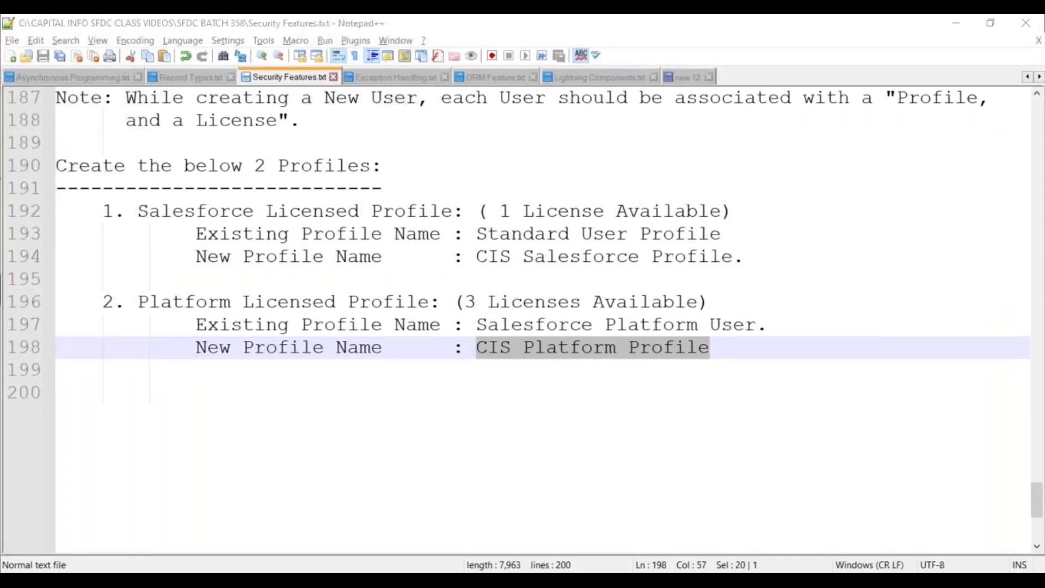
key("alt+Tab")
Clone Standard Platform User (Salesforce Platform licence) as 'CIS Platform Profile' and save it
left_click(623, 420)
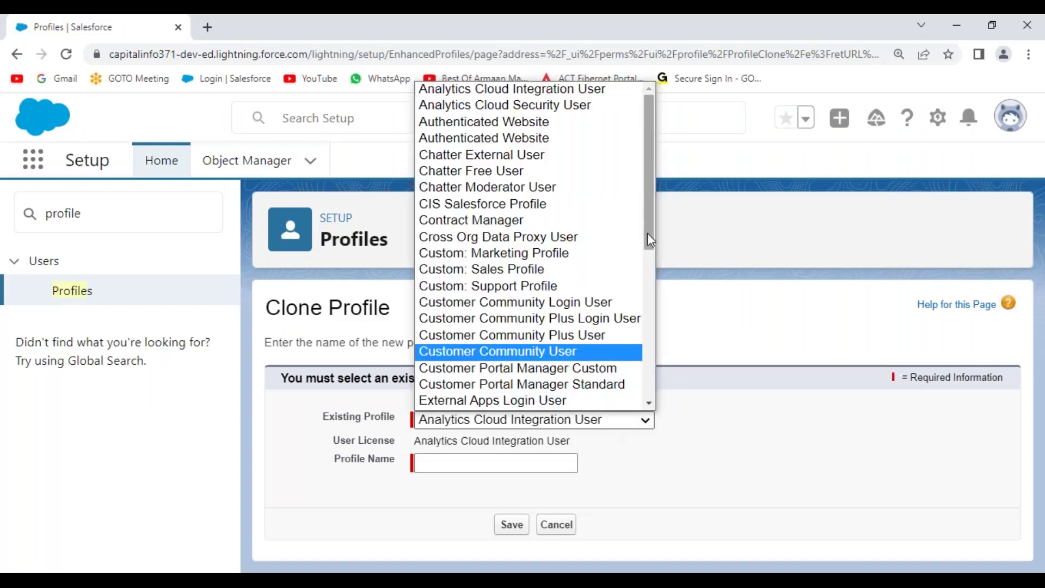
left_click_drag(654, 214, 649, 370)
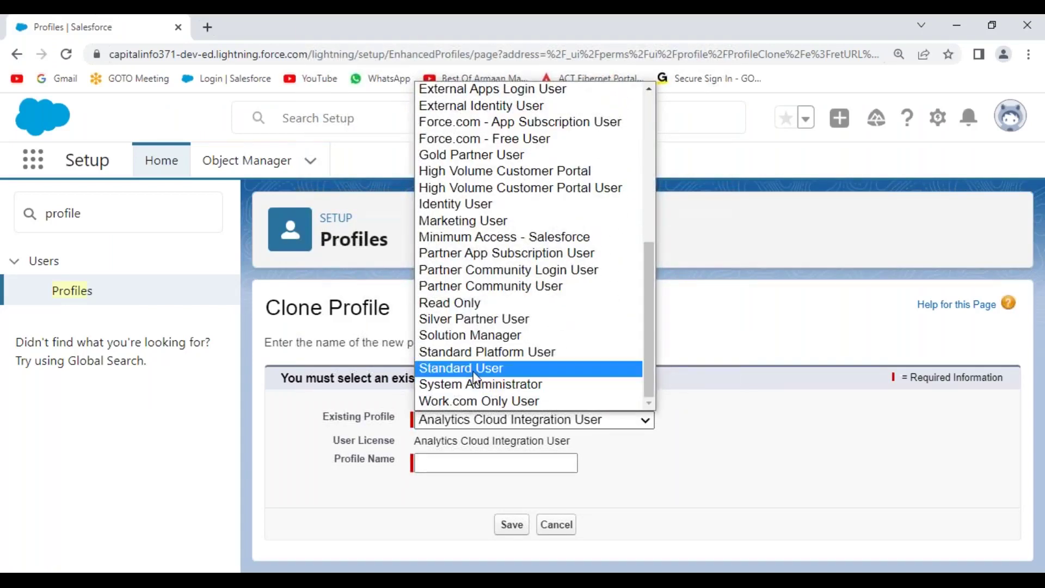
left_click(506, 354)
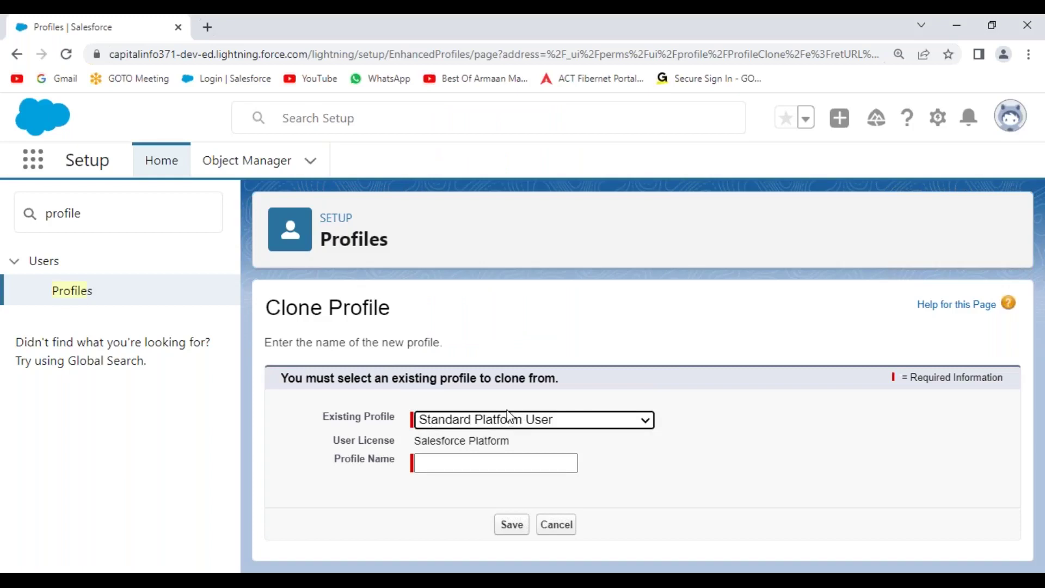
left_click_drag(514, 442, 411, 452)
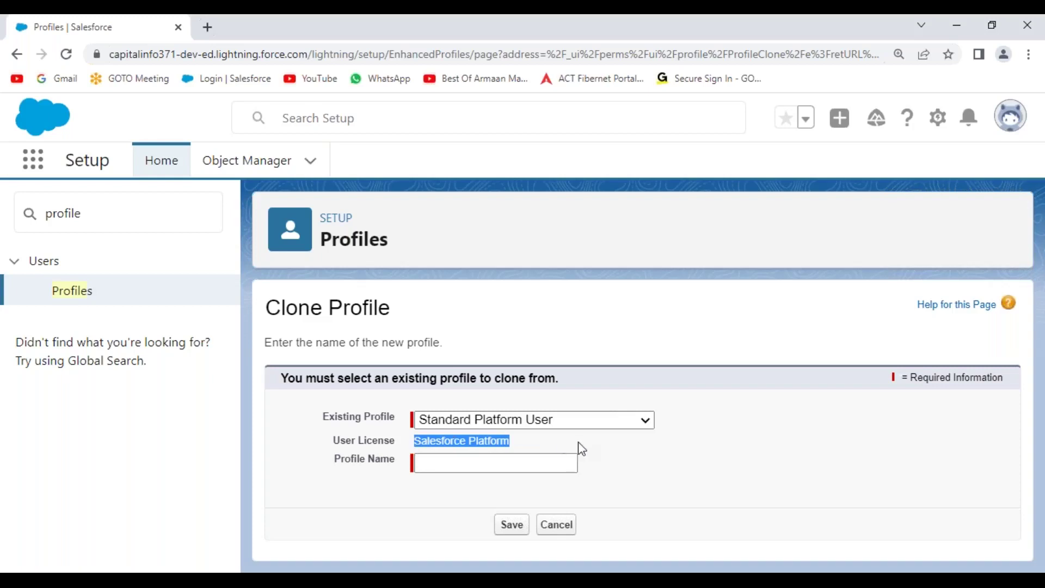
left_click(521, 460)
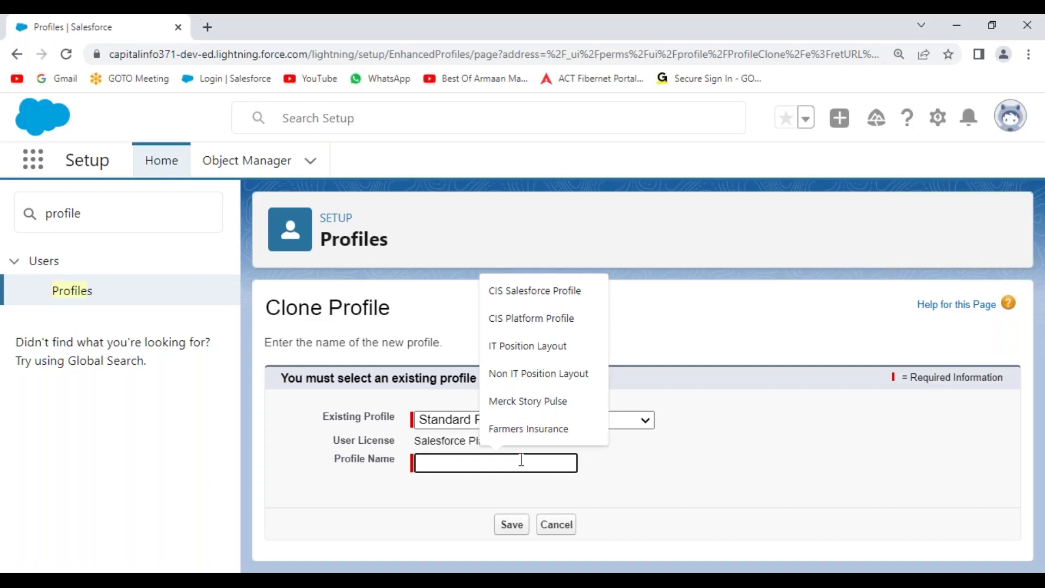
key("Down")
key("Down")
key("Return")
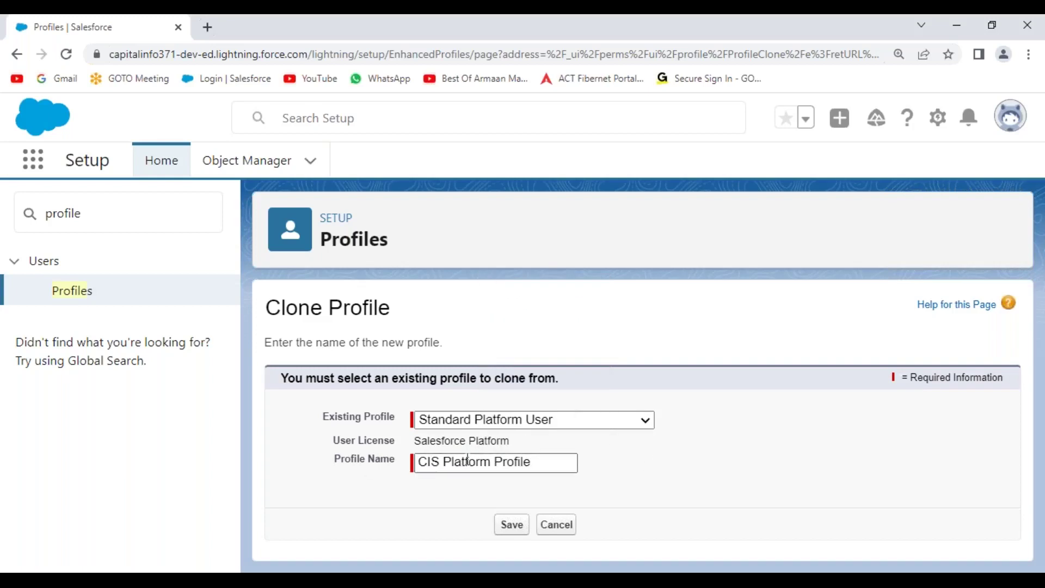
left_click(510, 527)
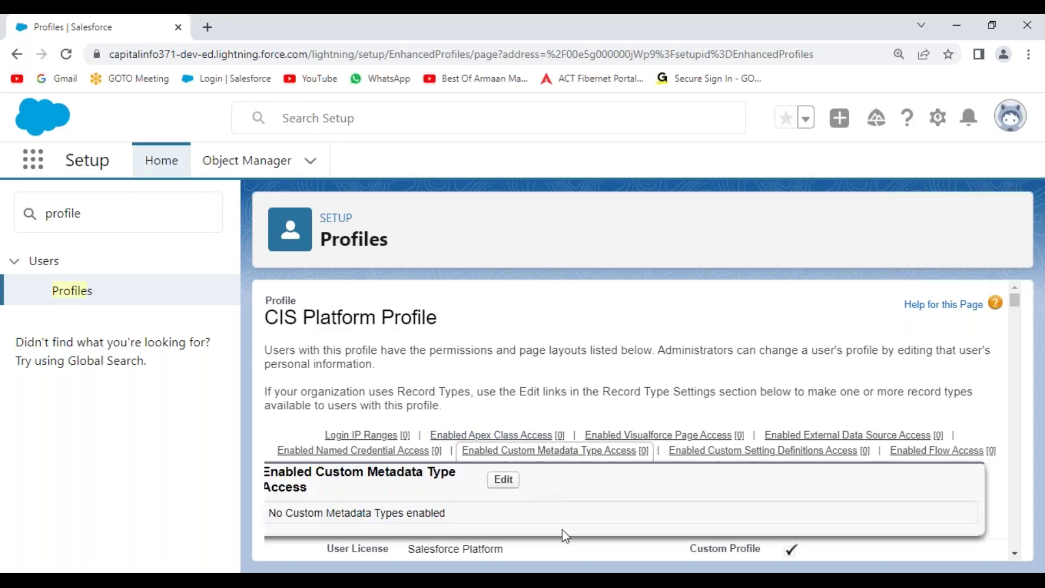
Change 'Salesforce' to 'Standard' on line 197, save the notes, and review both profile names
key("alt+Tab")
double_click(593, 325)
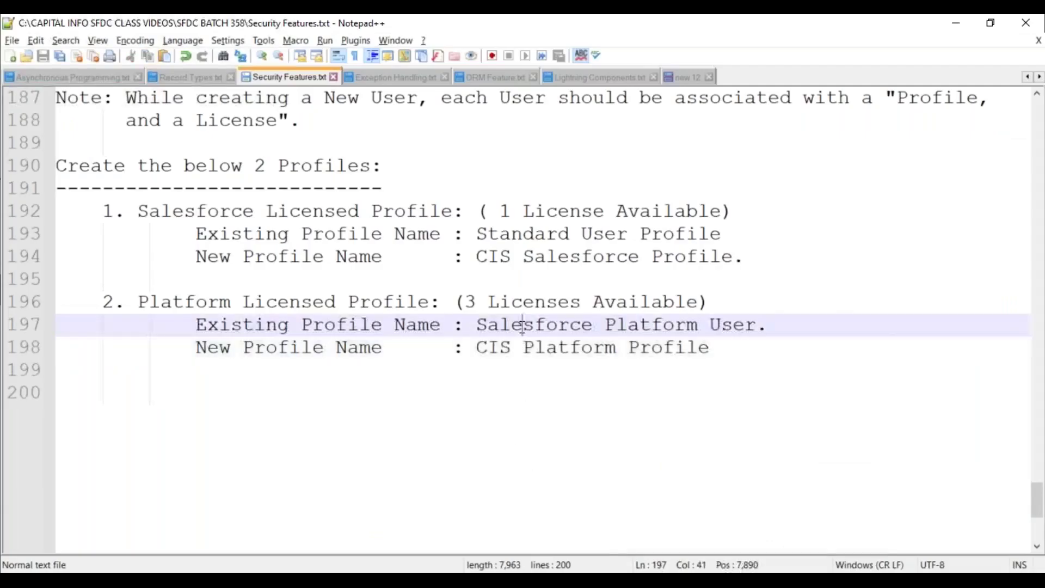
type("Stand")
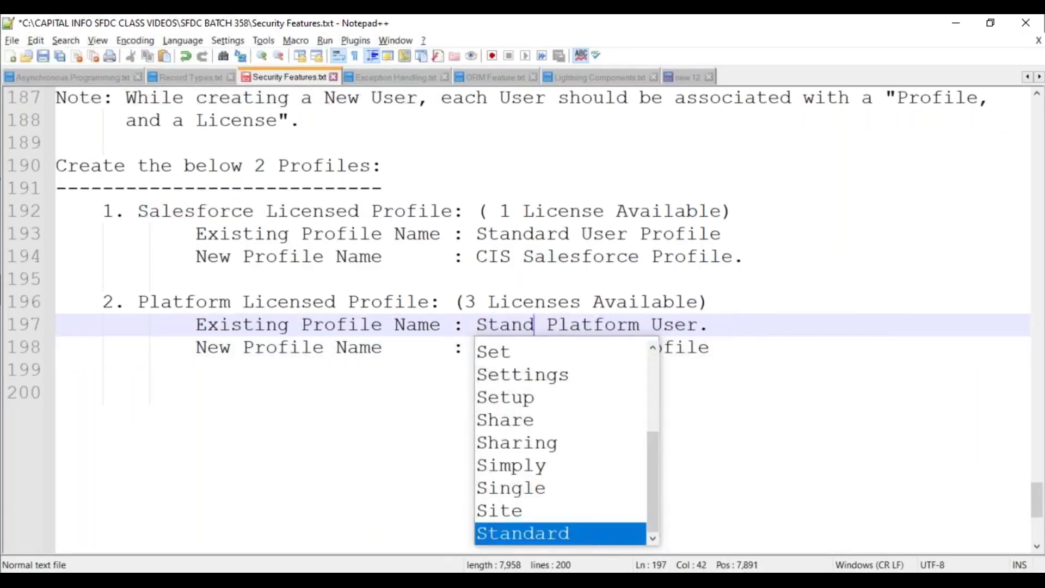
key("Return")
left_click(479, 406)
key("ctrl+s")
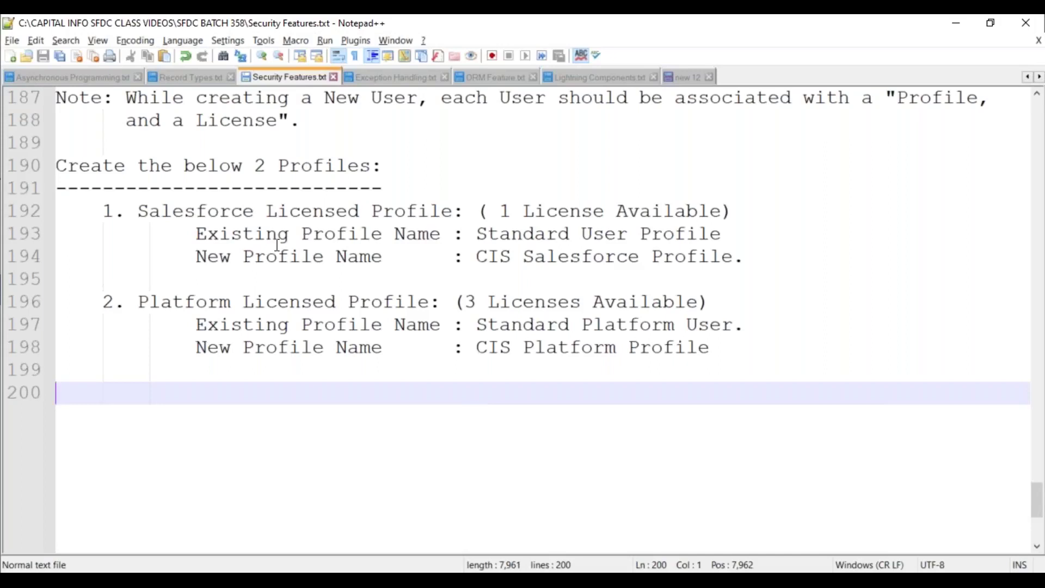
left_click_drag(477, 258, 744, 258)
left_click_drag(479, 347, 711, 347)
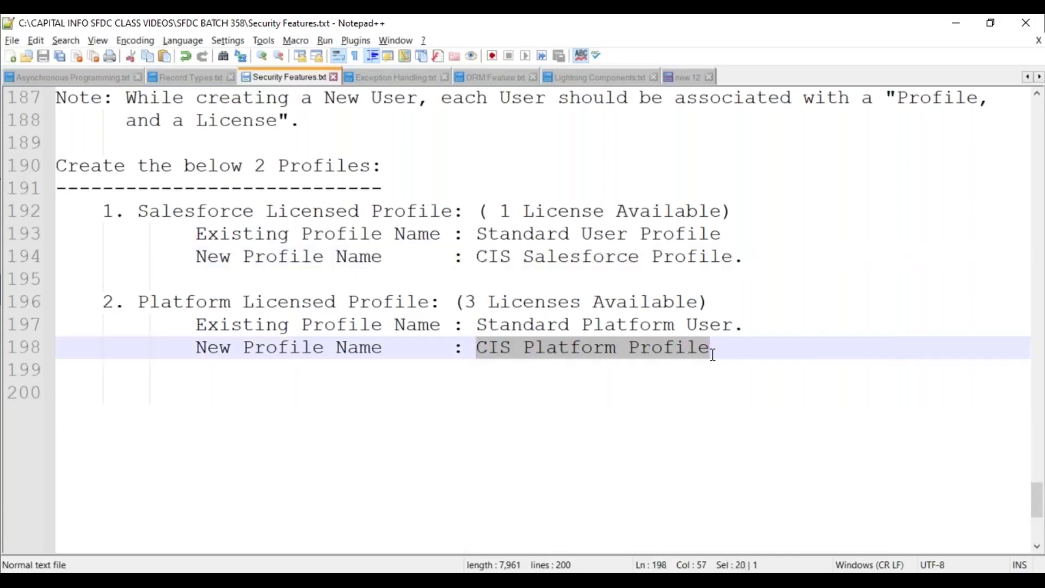
left_click(79, 392)
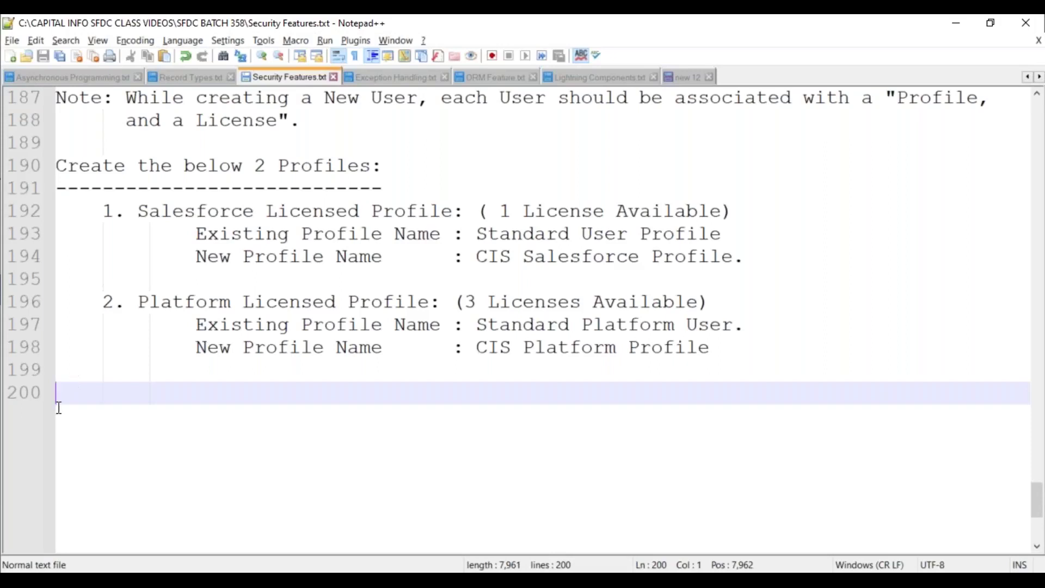
scroll(128, 274, "down", 1)
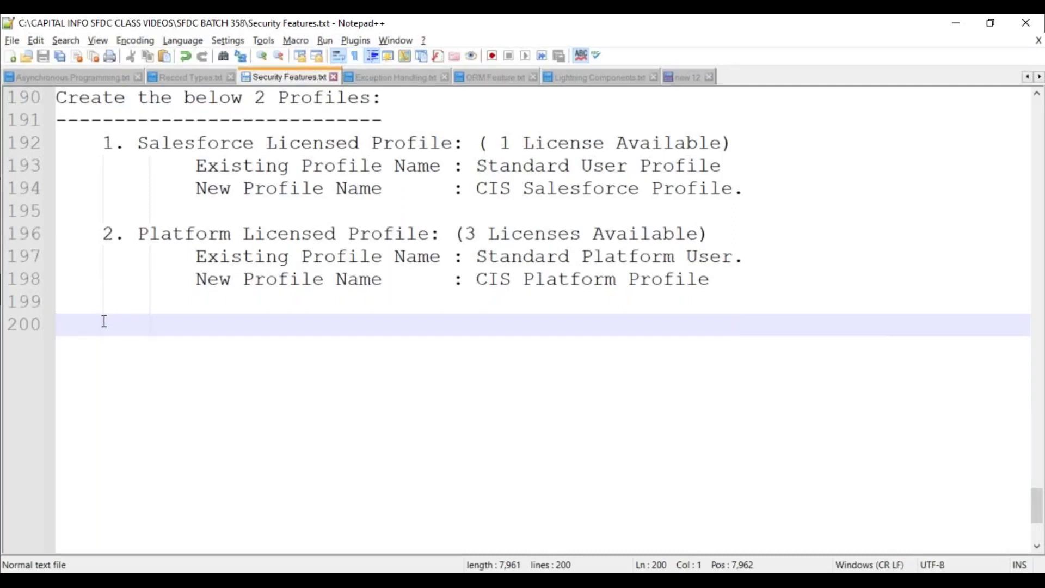
scroll(213, 269, "up", 3)
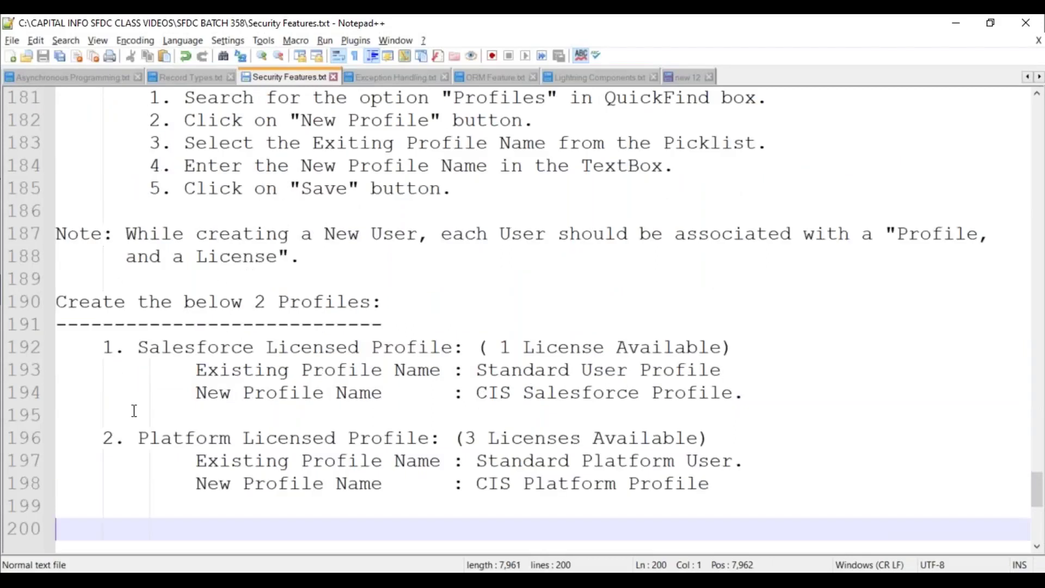
Add a 'User Management:' heading underlined with '=' signs and save the notes
scroll(134, 411, "down", 2)
type("Useer")
key("BackSpace")
key("BackSpace")
type("r Manage")
key("Return")
type(":")
key("Return")
type("================")
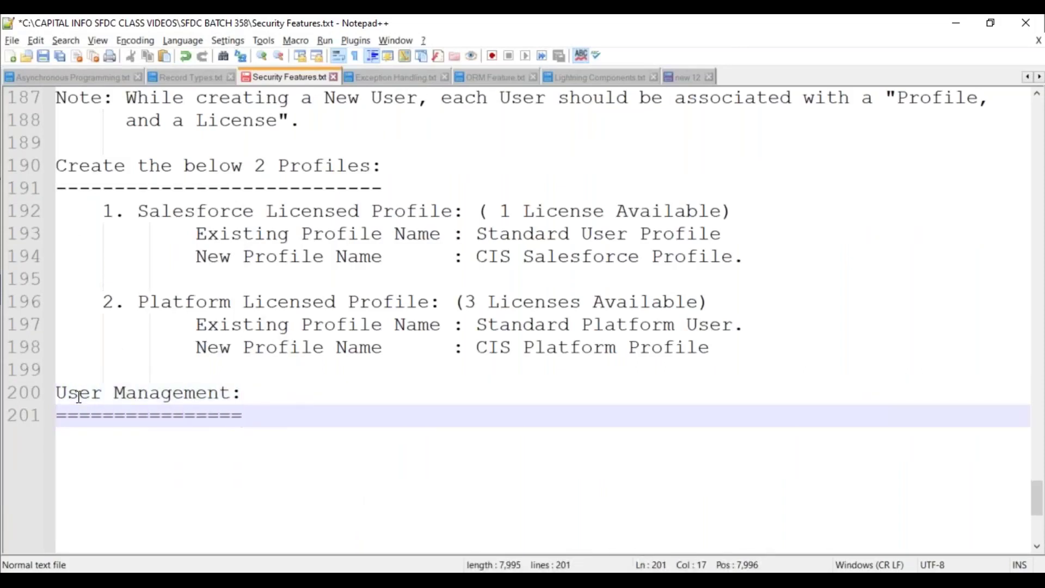
key("ctrl+s")
Begin an indented line under the heading, then bring the Salesforce profile window forward
key("Return")
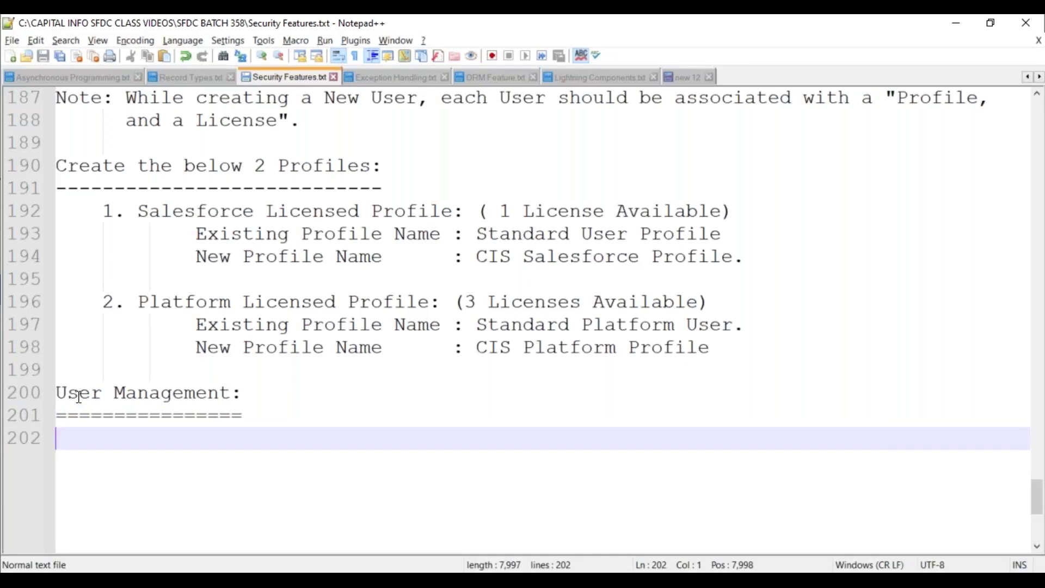
scroll(162, 345, "down", 2)
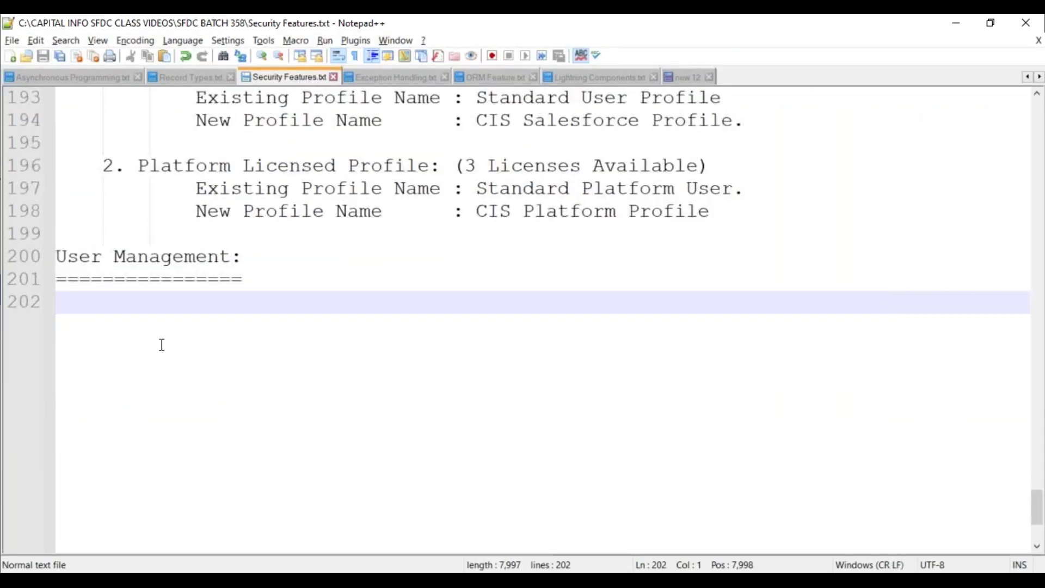
scroll(162, 345, "down", 2)
key("Tab")
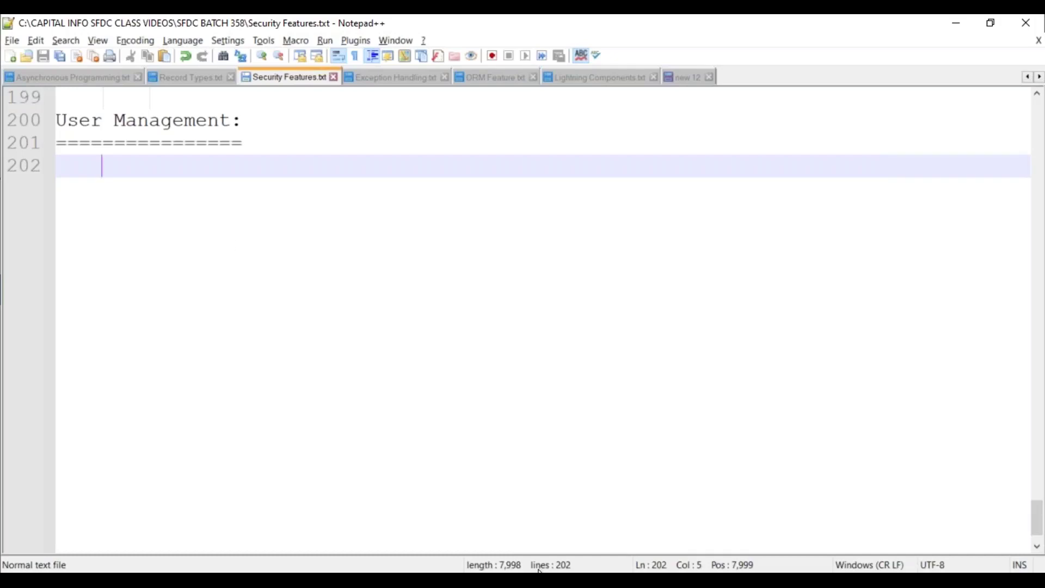
mouse_move(497, 583)
left_click(573, 508)
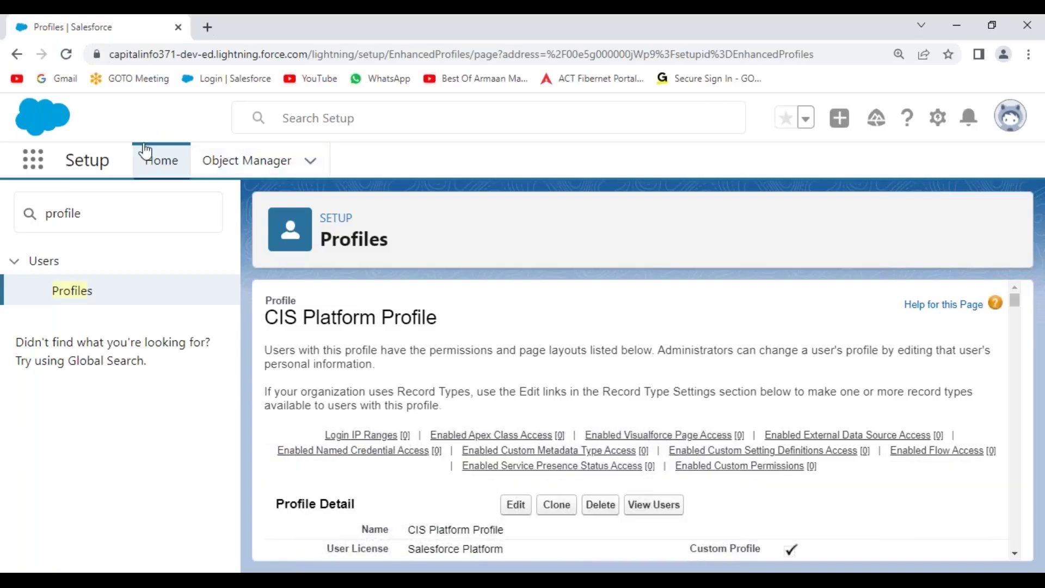
Open Object Manager, then launch the Tesla Sales app from the App Launcher
left_click(233, 163)
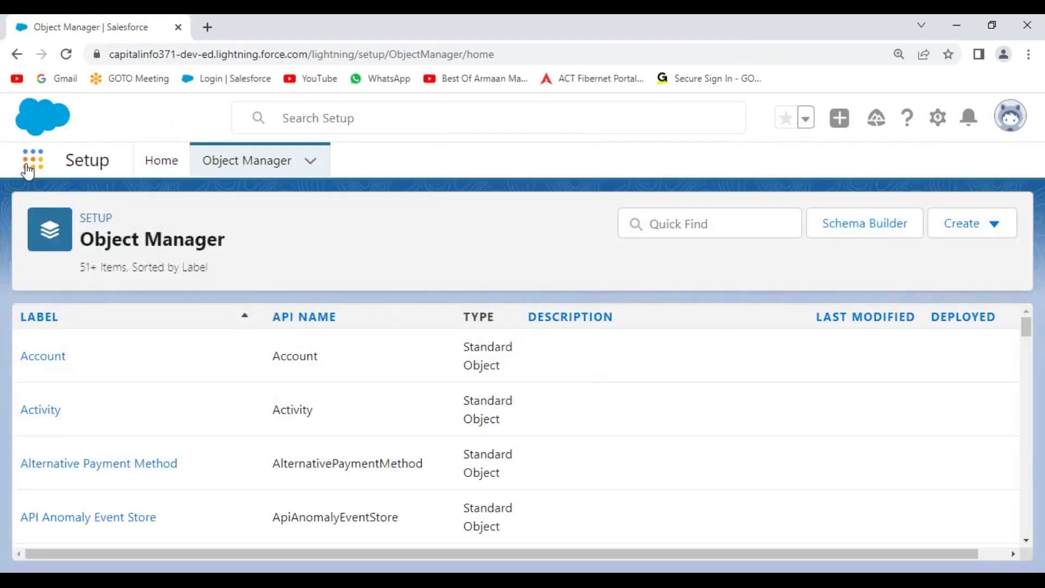
left_click(32, 161)
left_click(97, 353)
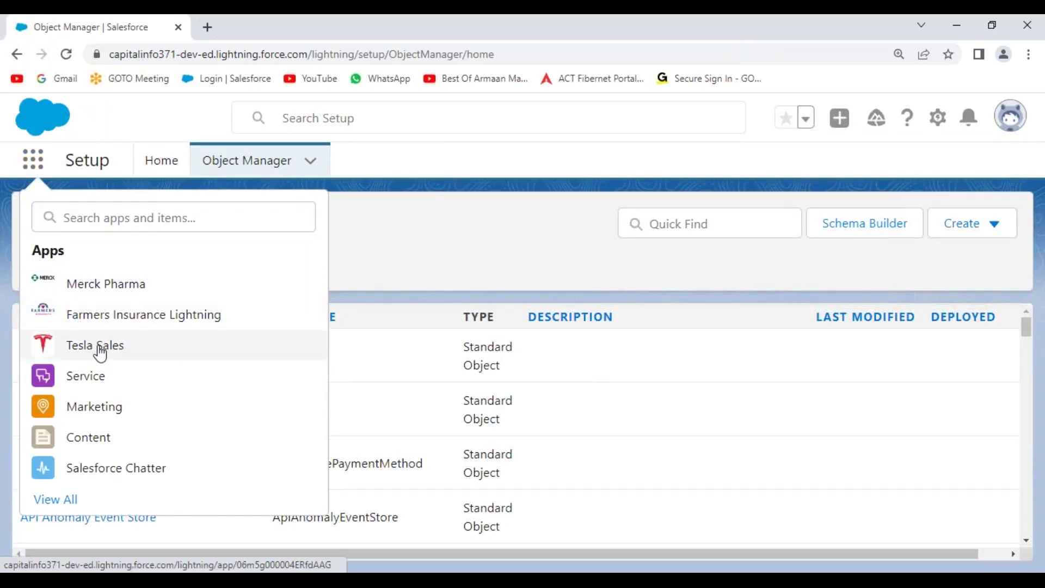
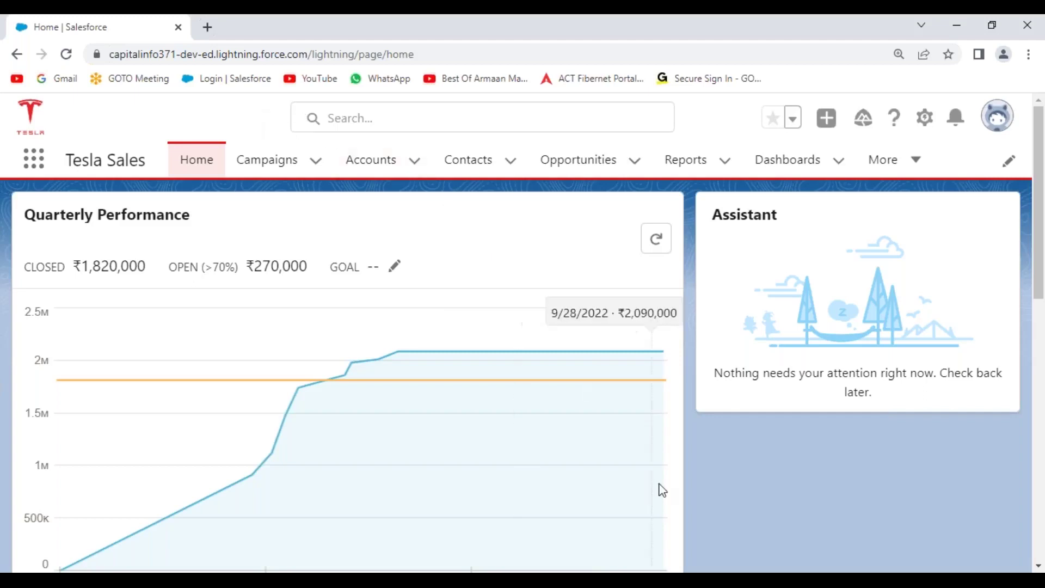
Switch to Notepad++ showing Security Features.txt at its 'User Management:' heading
key("alt+Tab")
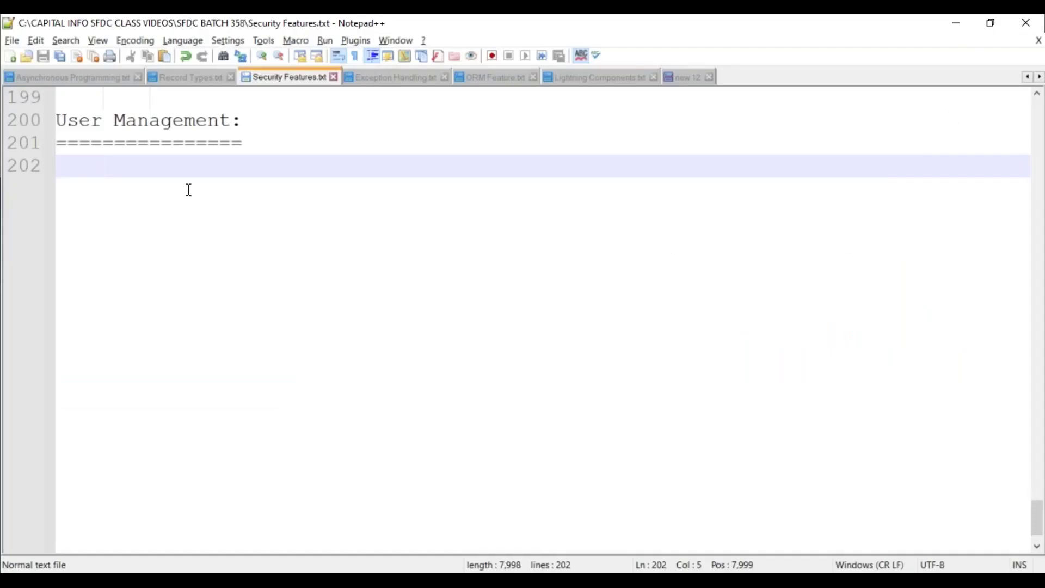
Define a user: 'User is nothing but a person, who can login into the Salesforce Organization and access the Data and Applications.'
type("User is niothi")
key("BackSpace")
key("BackSpace")
key("BackSpace")
key("BackSpace")
key("BackSpace")
type("o")
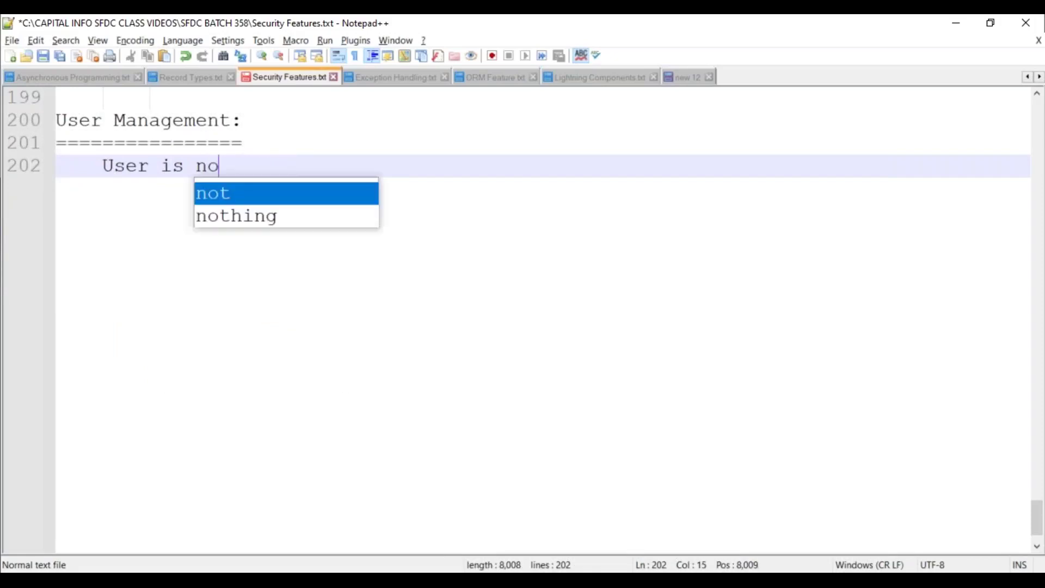
type("thing but a per")
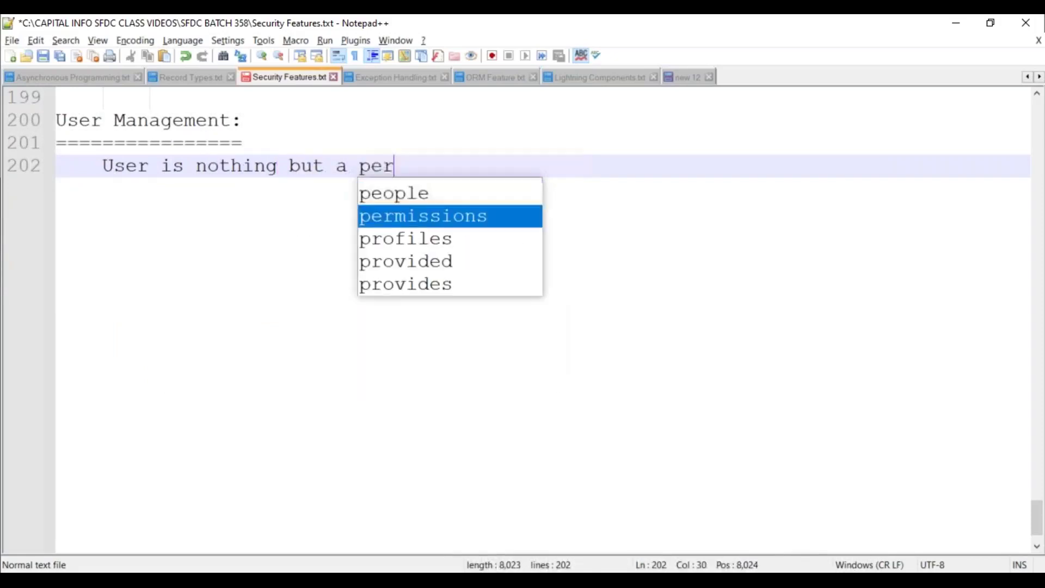
type("son,")
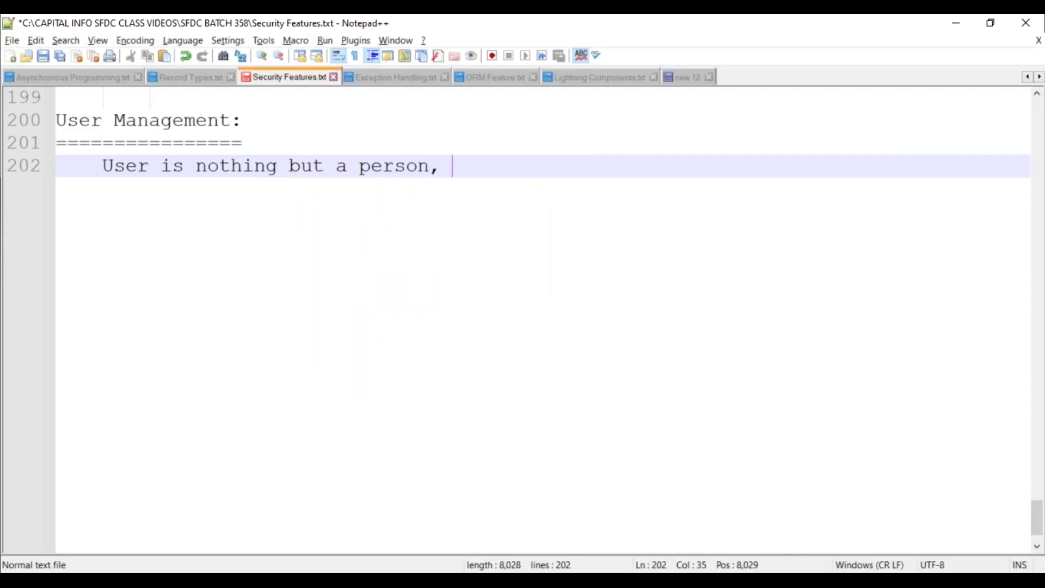
type("who")
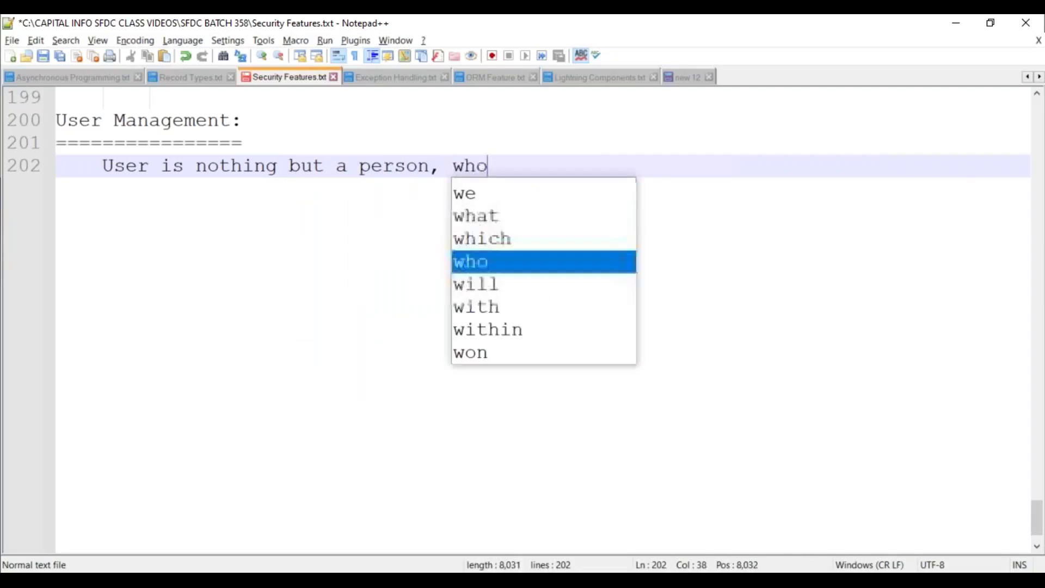
type(" can login ")
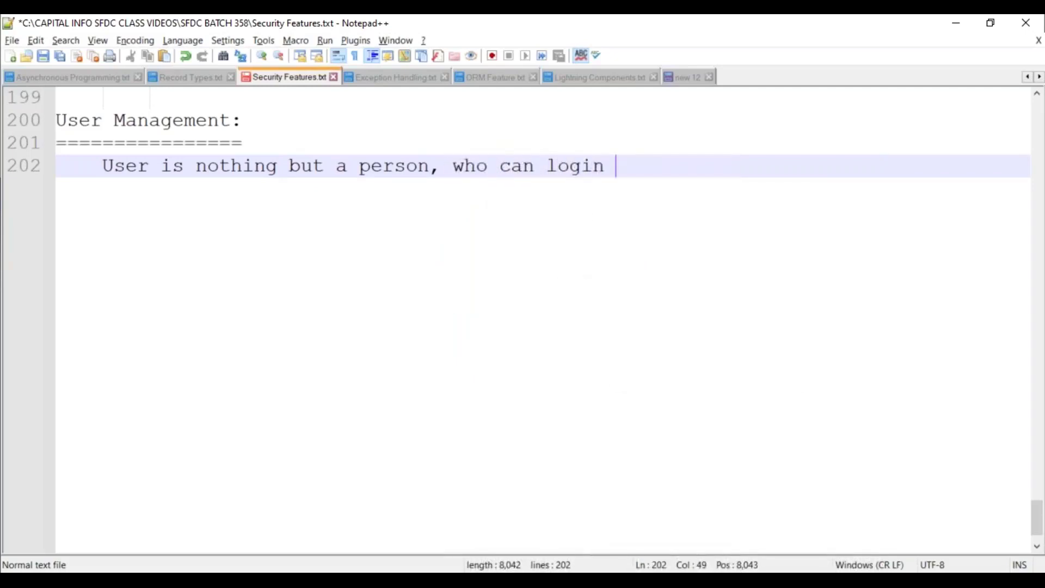
type("into the Sales")
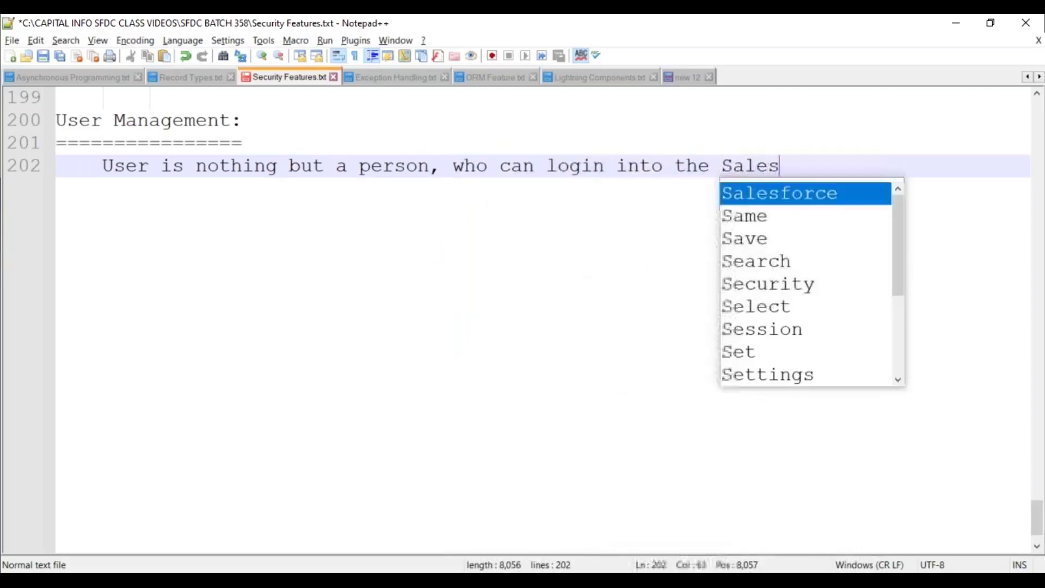
key("Return")
type("Orga")
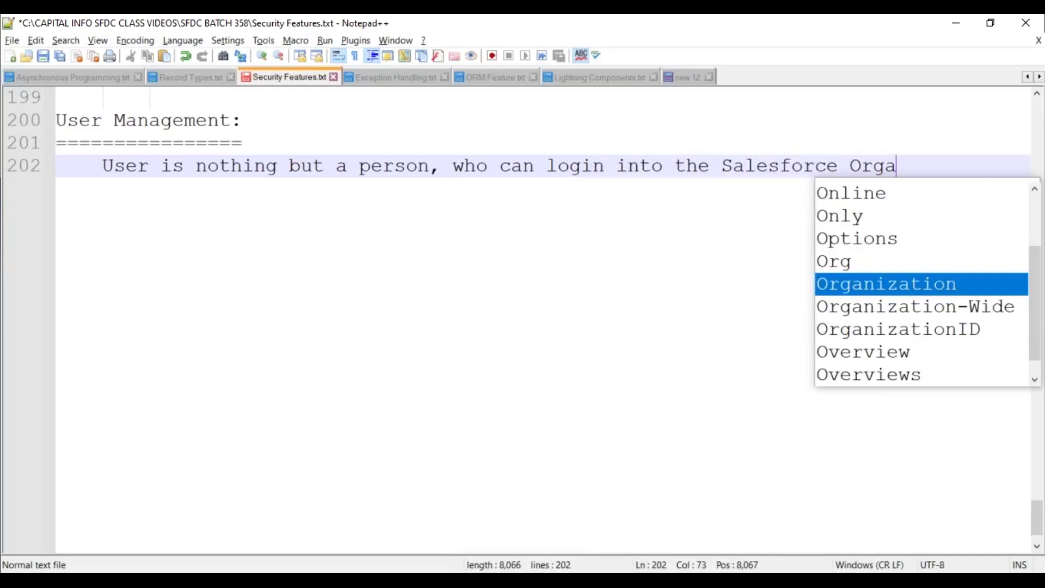
key("Return")
type("and acce")
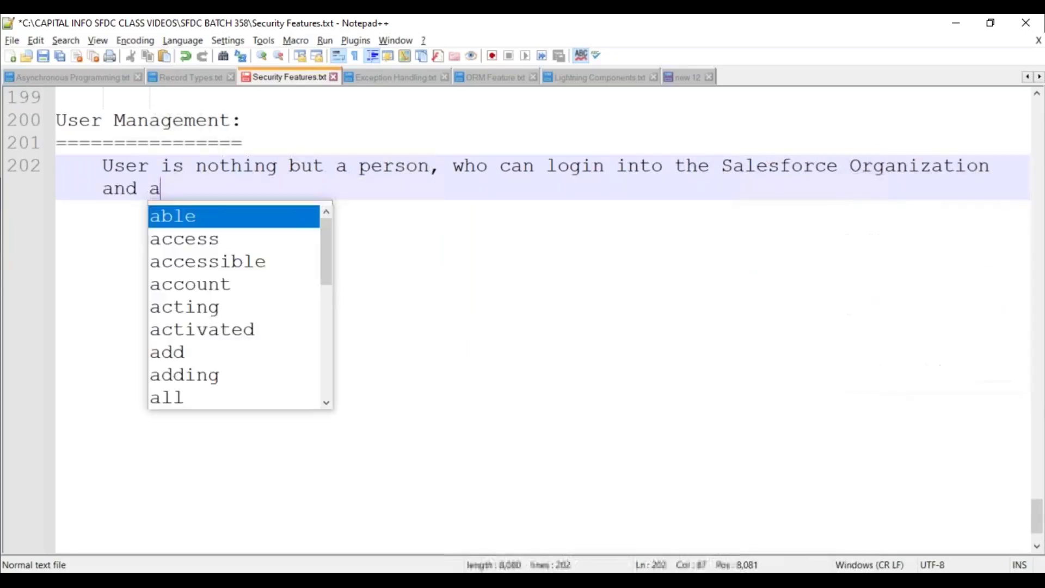
key("Return")
type("the Da")
key("Return")
type("and Ap")
type("[")
key("BackSpace")
type("[")
key("BackSpace")
type("plications.")
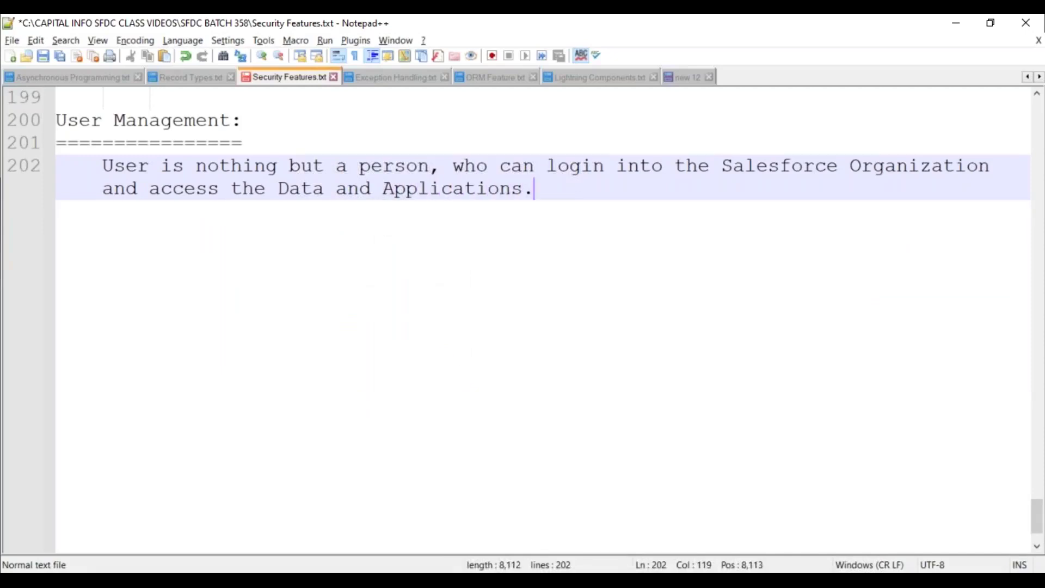
key("Return")
key("Return")
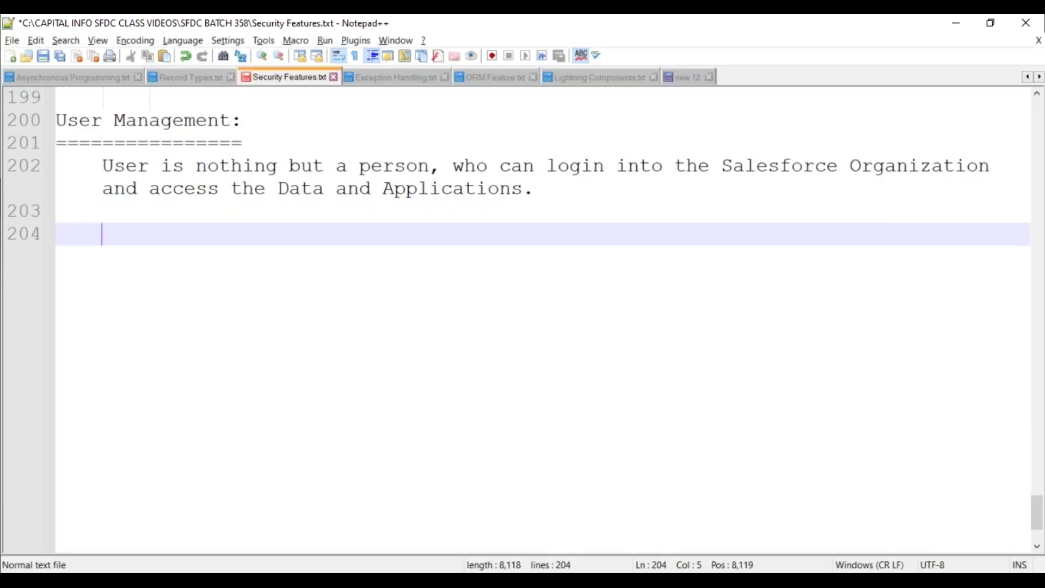
Add 'We can add One / More Users to the Organization. Each user should be associated with a License and a Profile.'
type("We can")
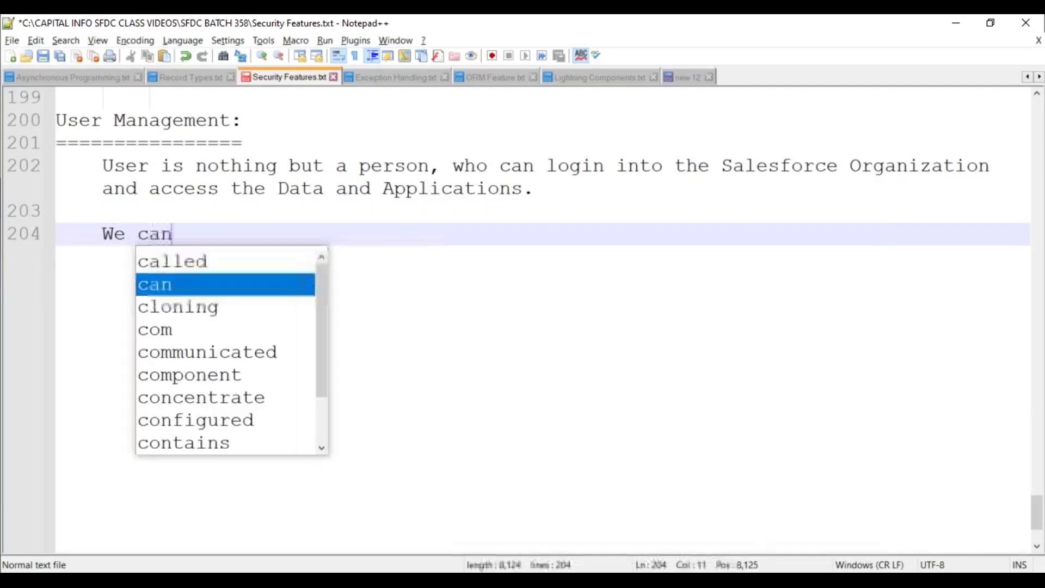
type(" add One ")
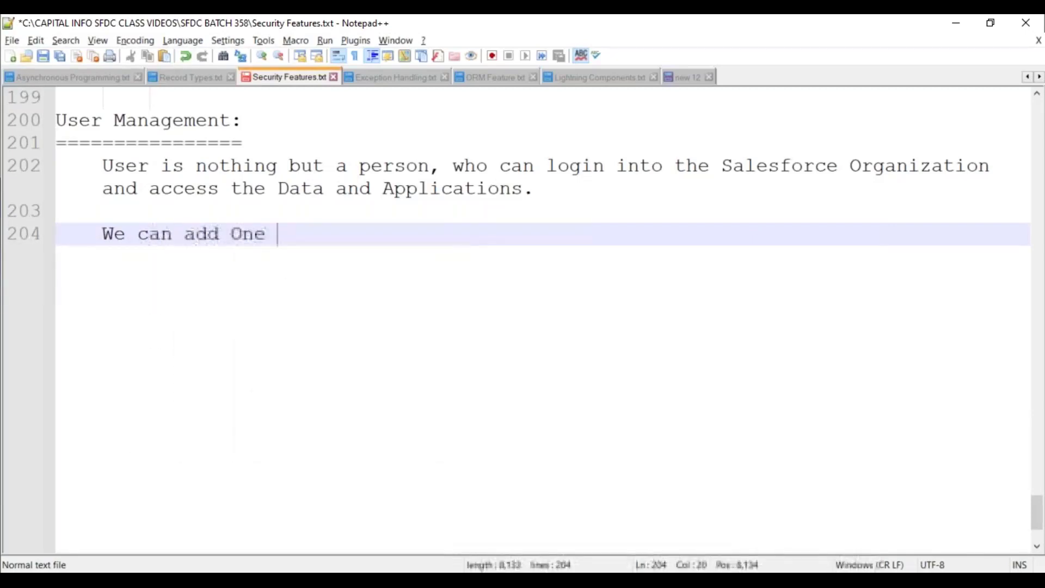
type("/ More Us")
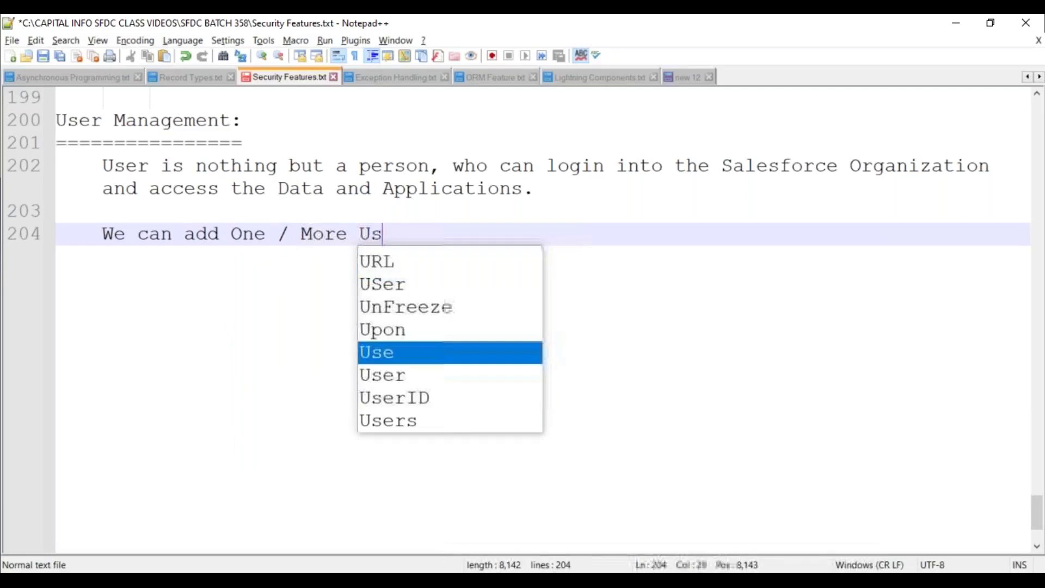
type("ers to the Orga")
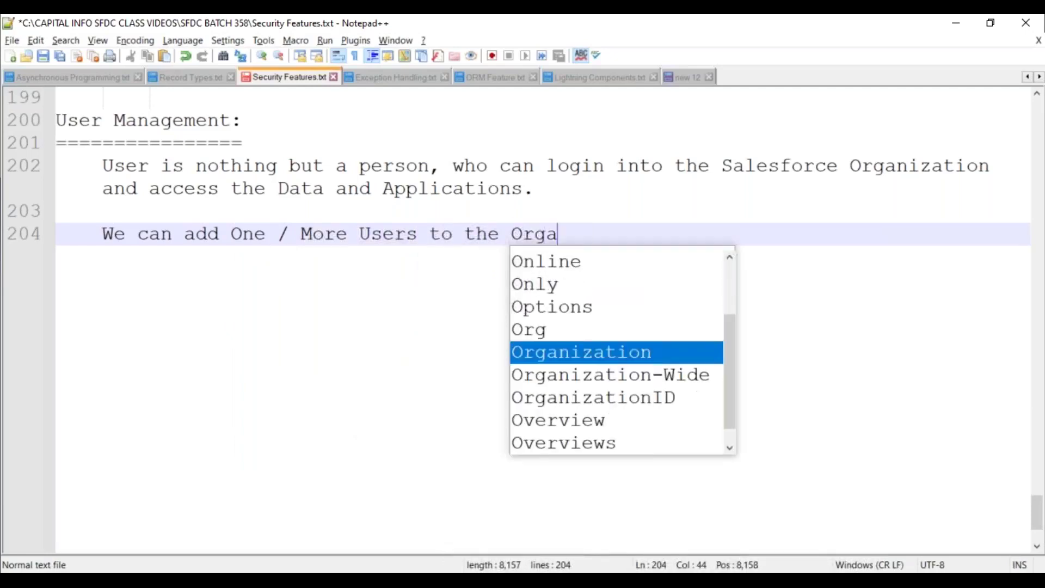
key("Return")
type(". ")
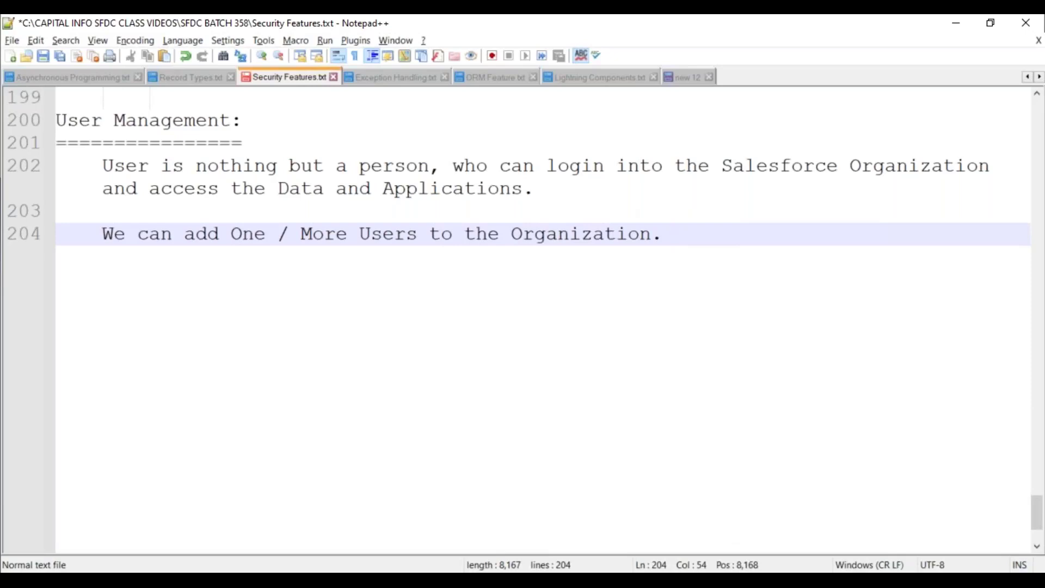
type("E")
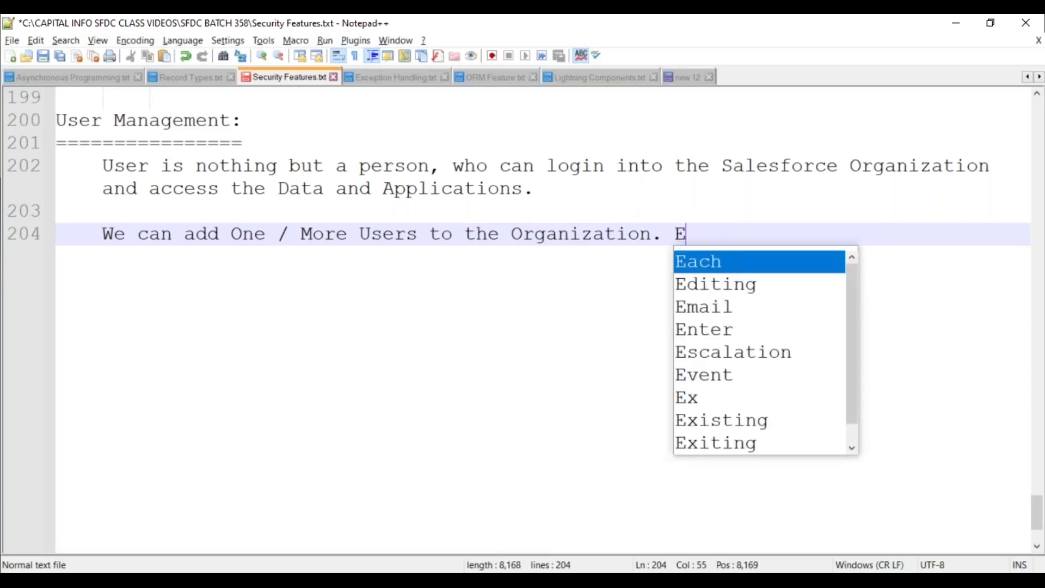
type("ach user sh")
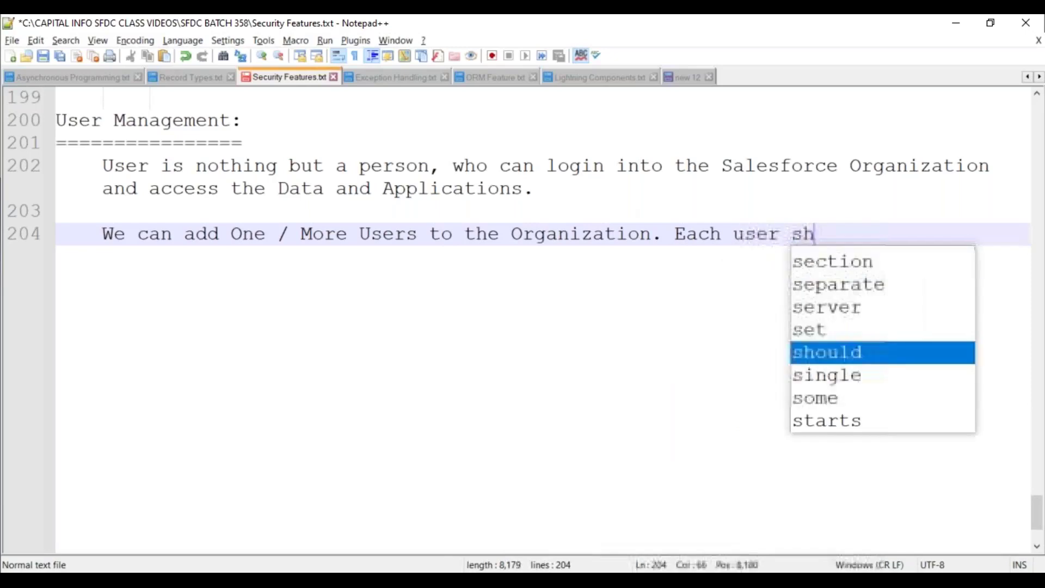
type("ould be associ")
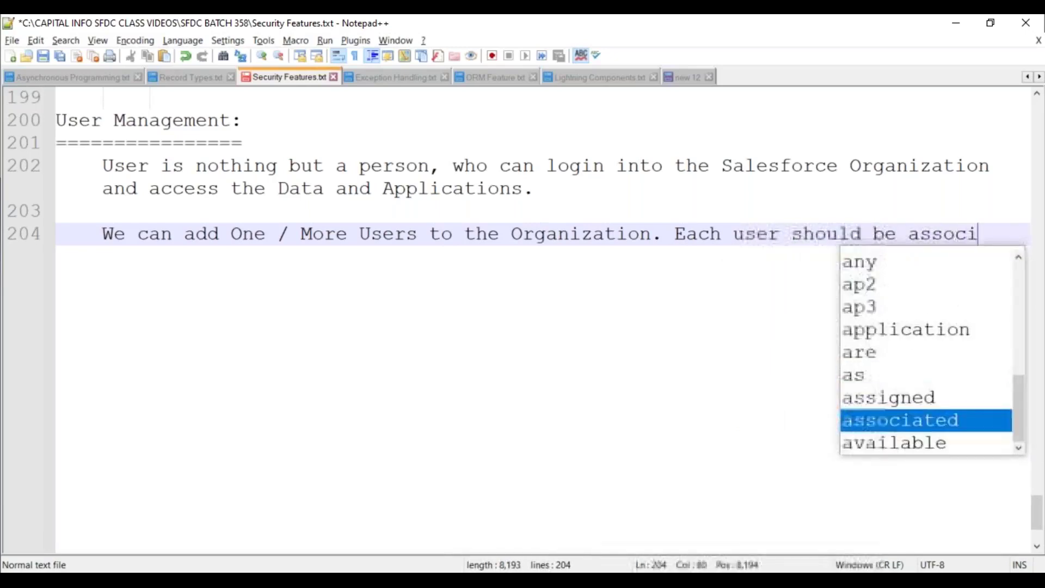
type("ated with a Licen")
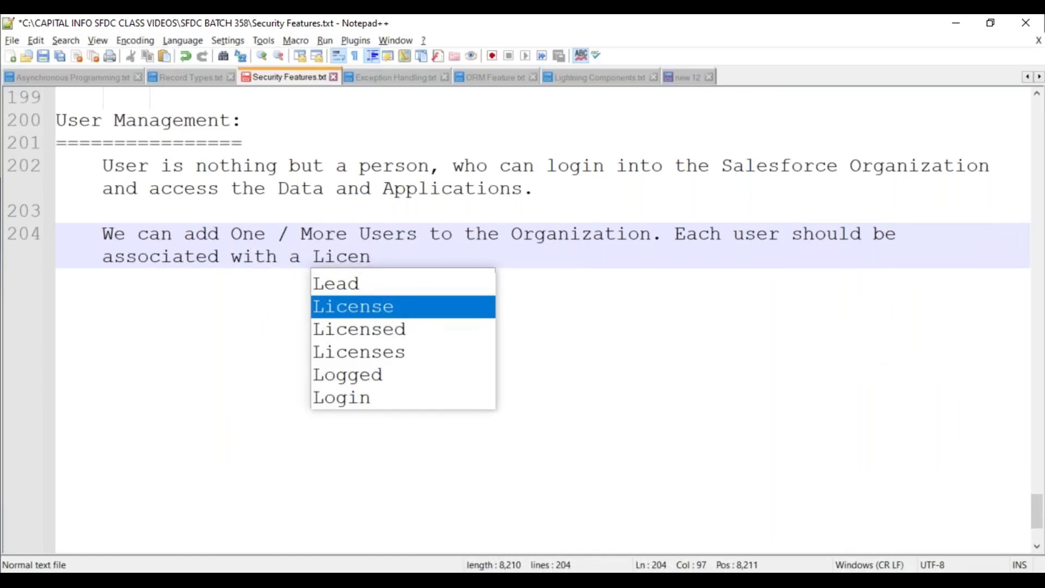
type("se and a Profile.")
key("Return")
key("Return")
Save the notes and add 'User can be a Customer / Partner / Employee / End User.'
key("ctrl+s")
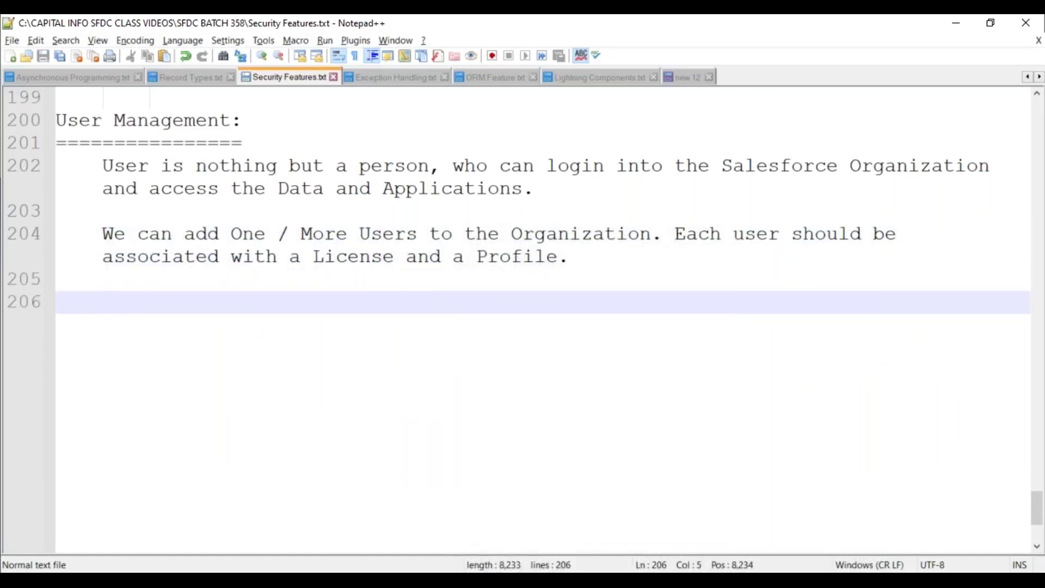
type("Use ca")
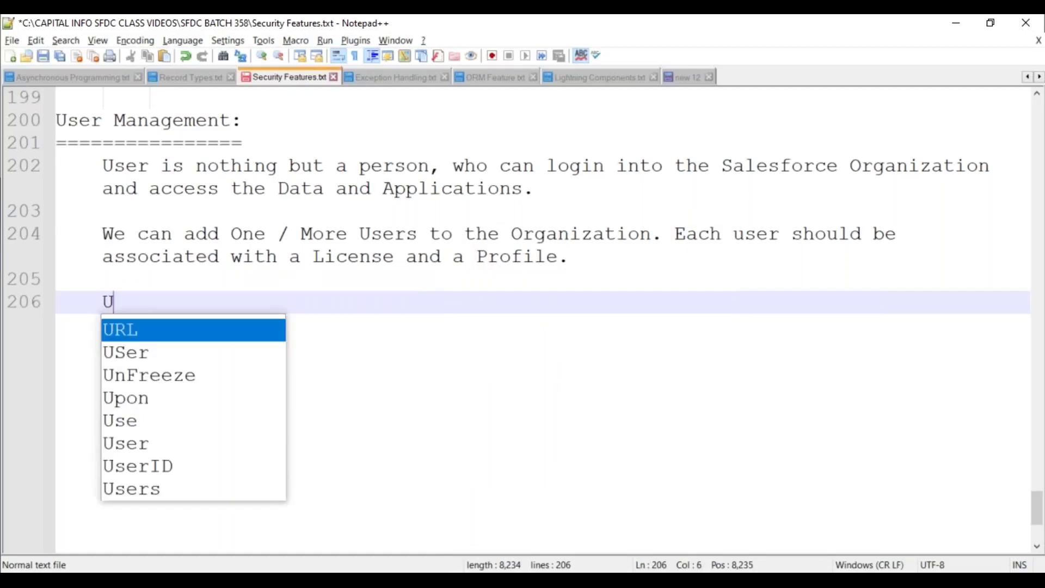
key("BackSpace")
key("BackSpace")
key("BackSpace")
type("r can be a ")
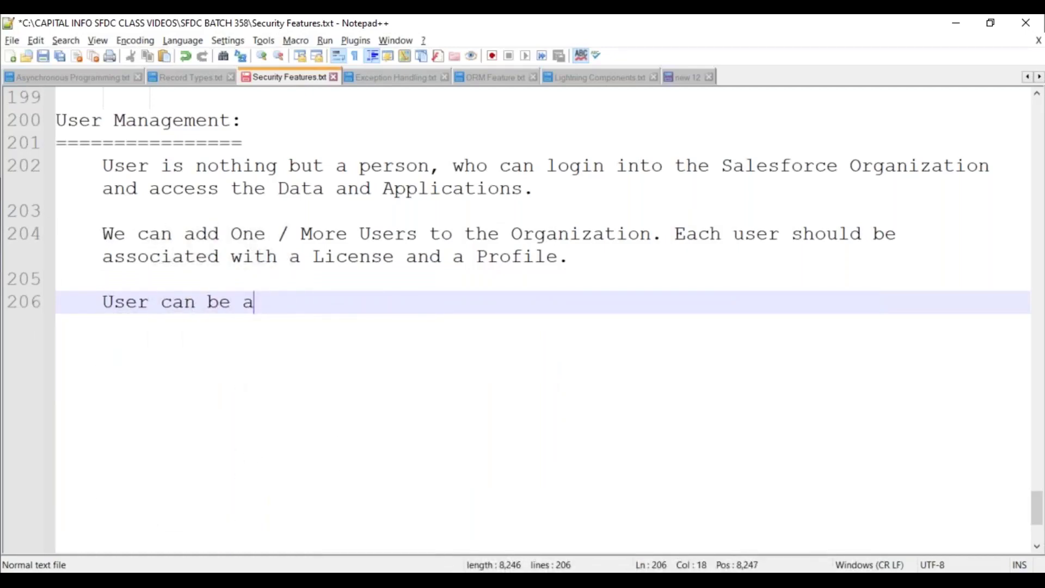
type("Customer /")
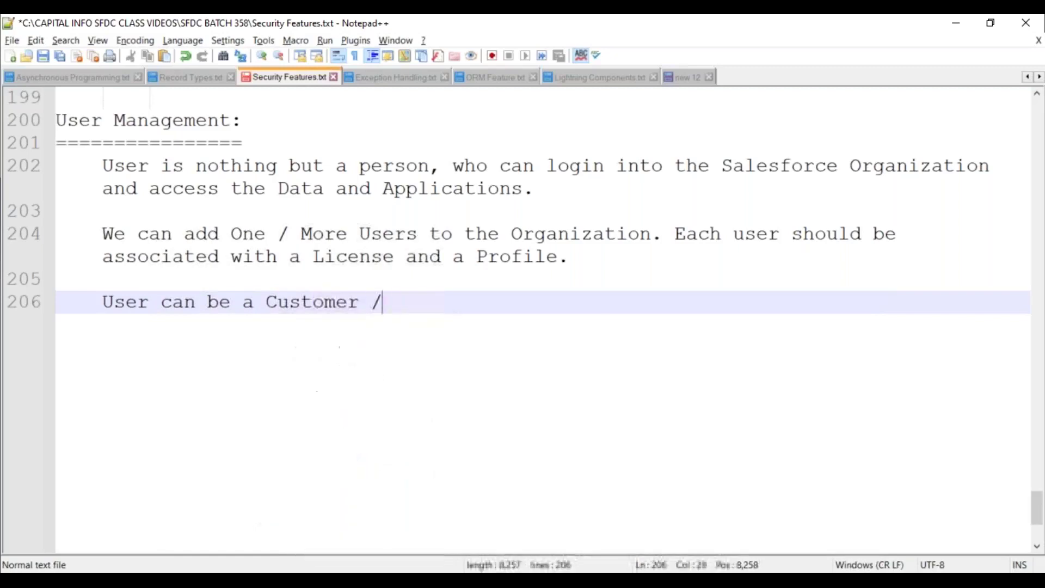
type(" Partner ")
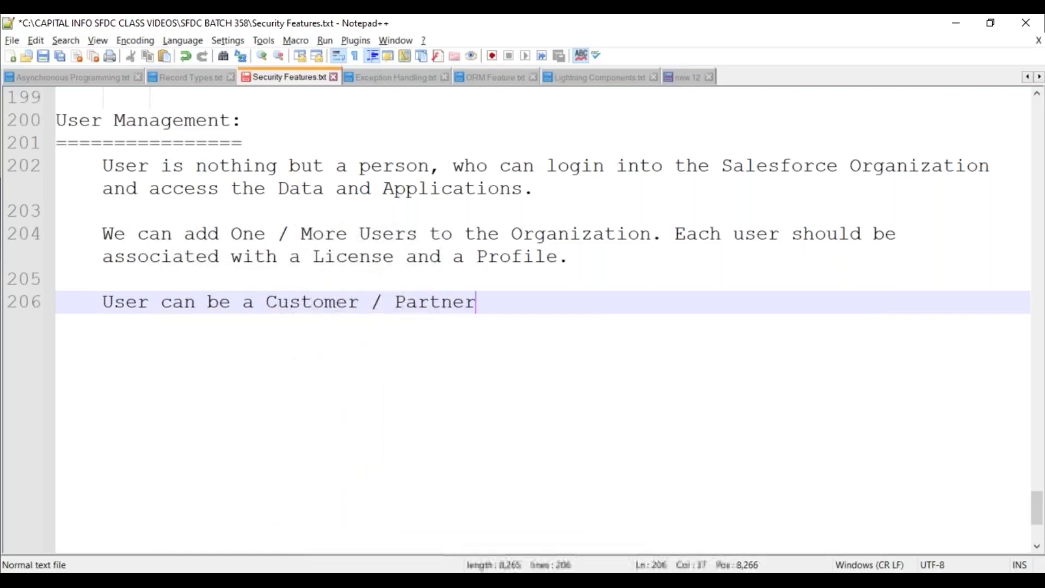
type("/ Employe")
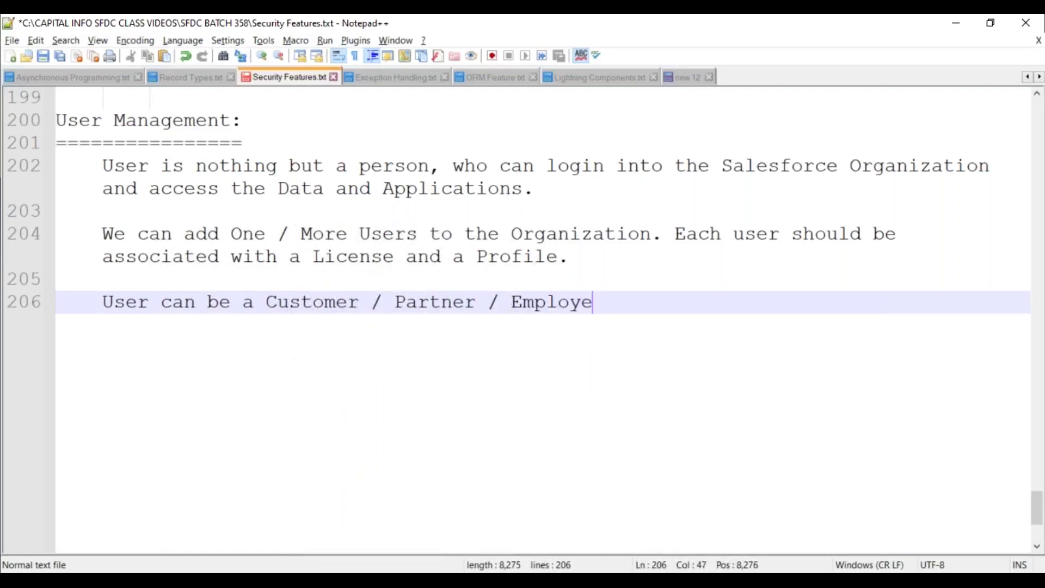
type("e / E")
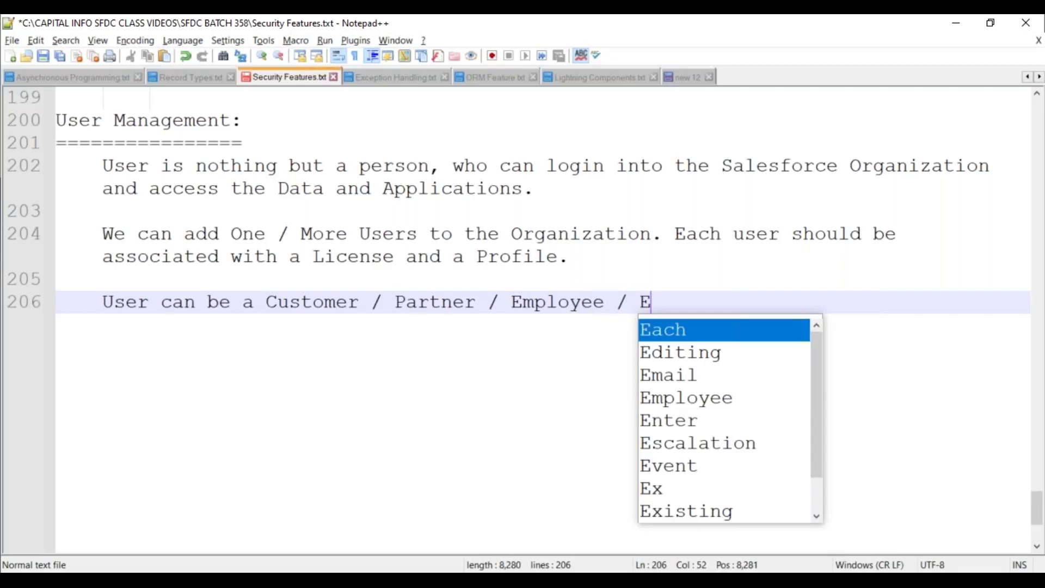
type("nd User.")
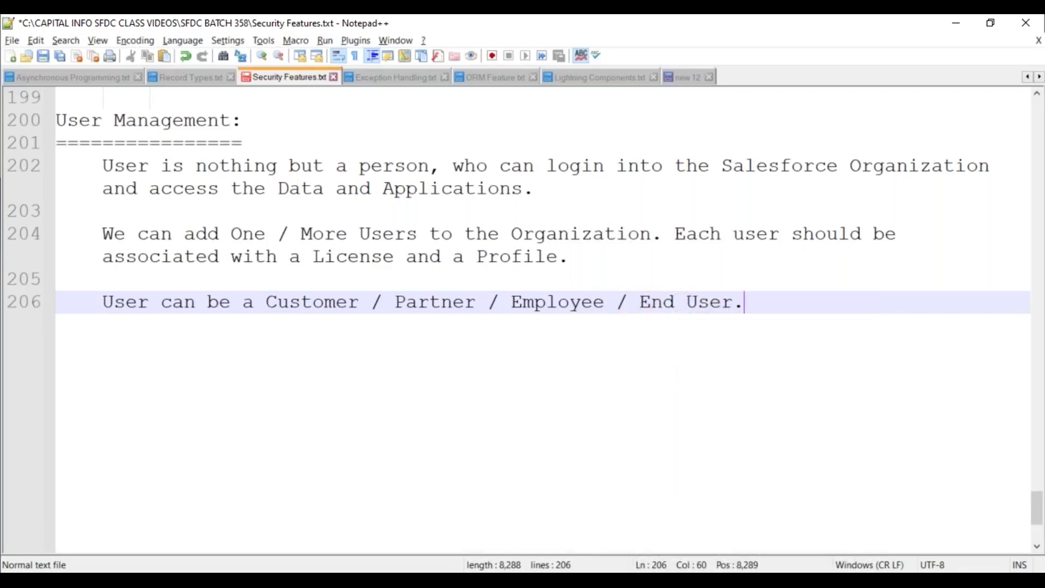
key("ctrl+s")
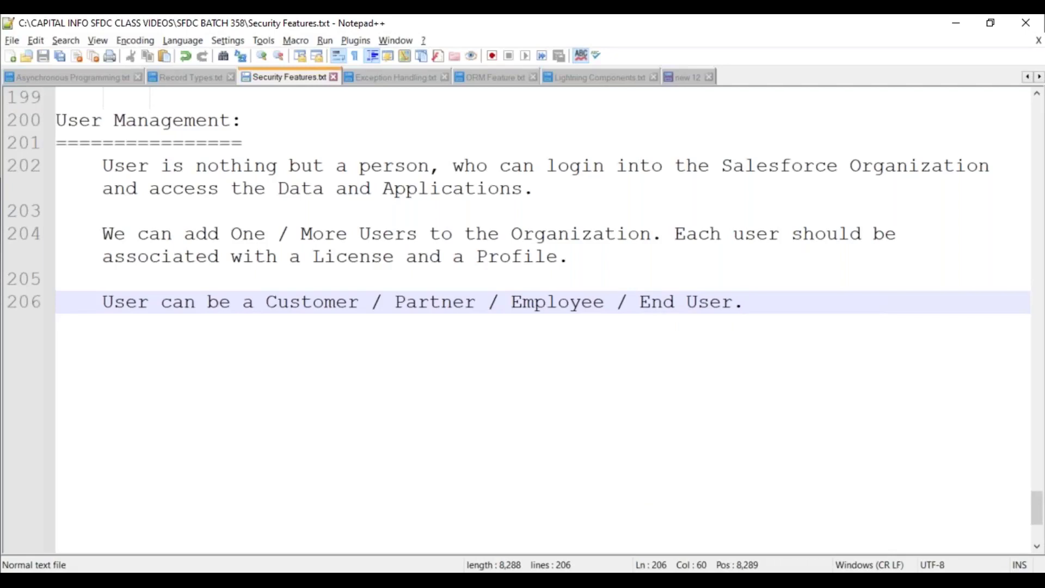
Begin the sentence 'While adding the users, we have the below 2 steps' on a new paragraph
key("Return")
key("Return")
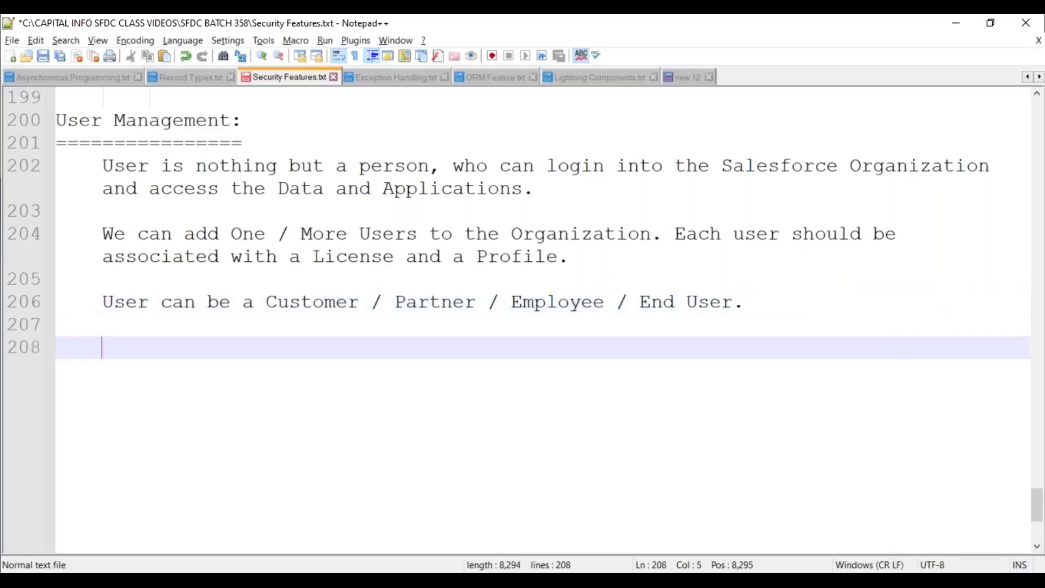
type("While ")
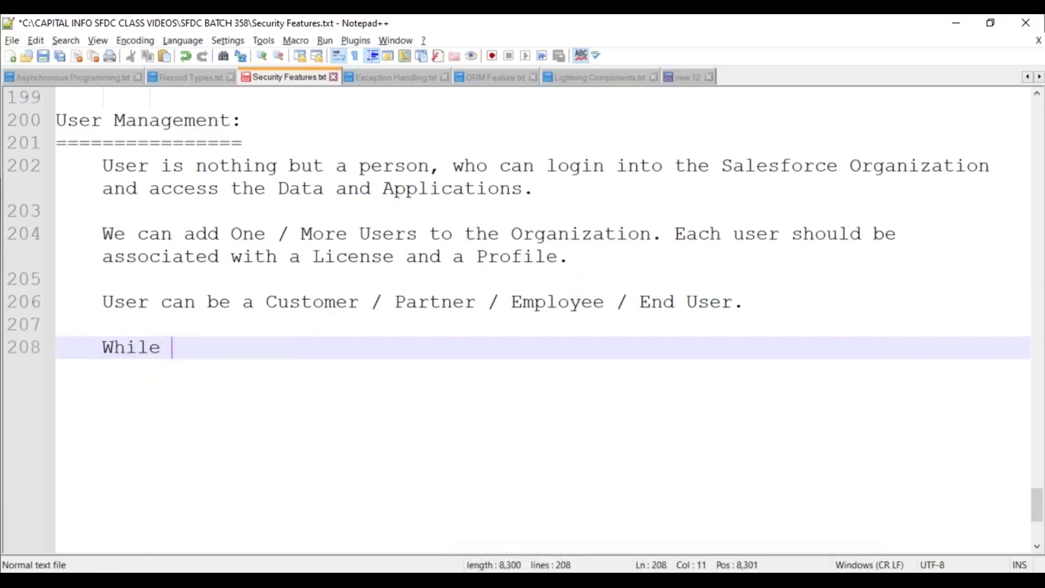
type("adding the user")
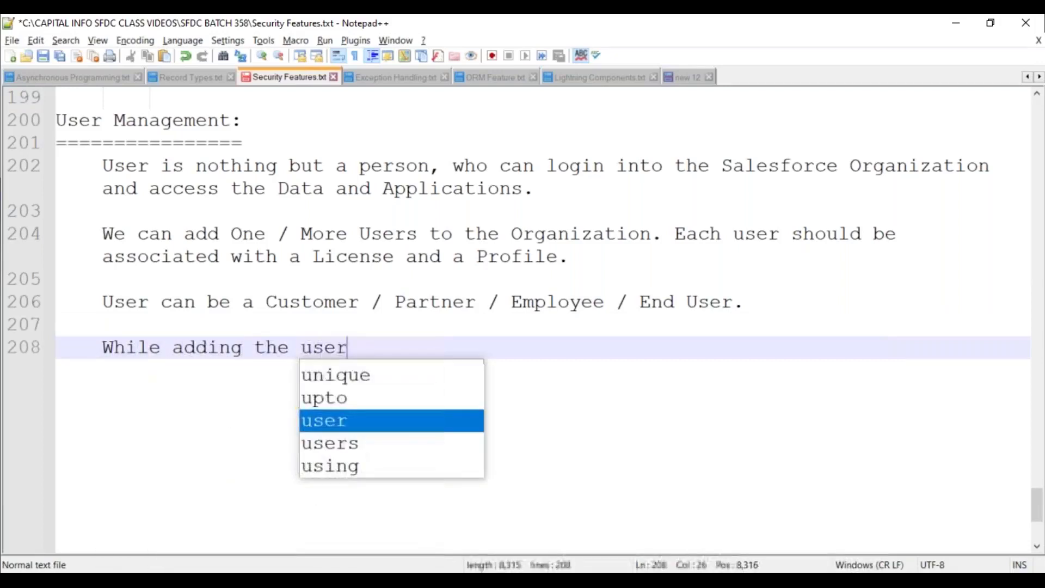
type("s, we ha")
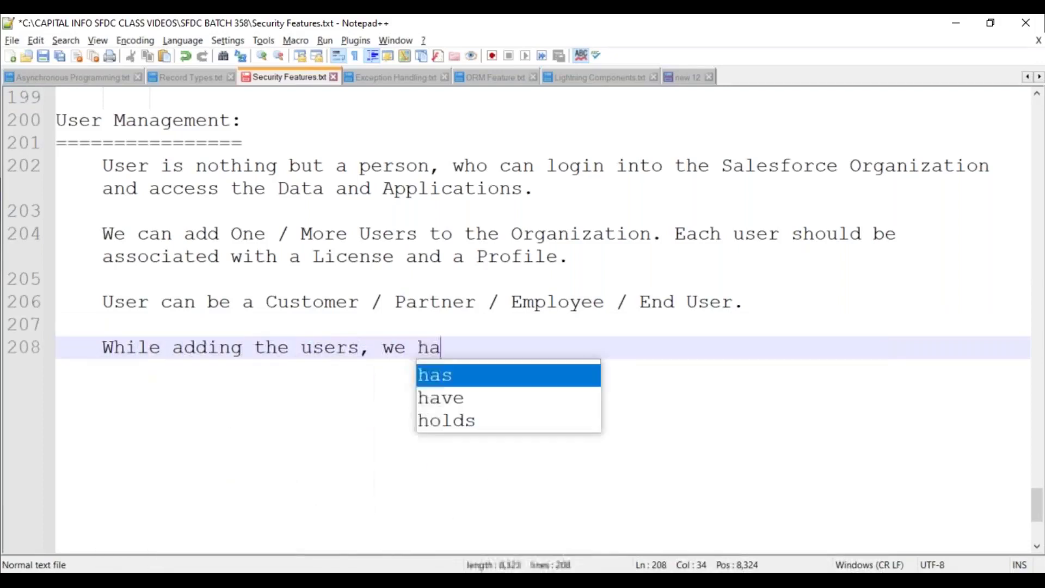
type("ve the bel")
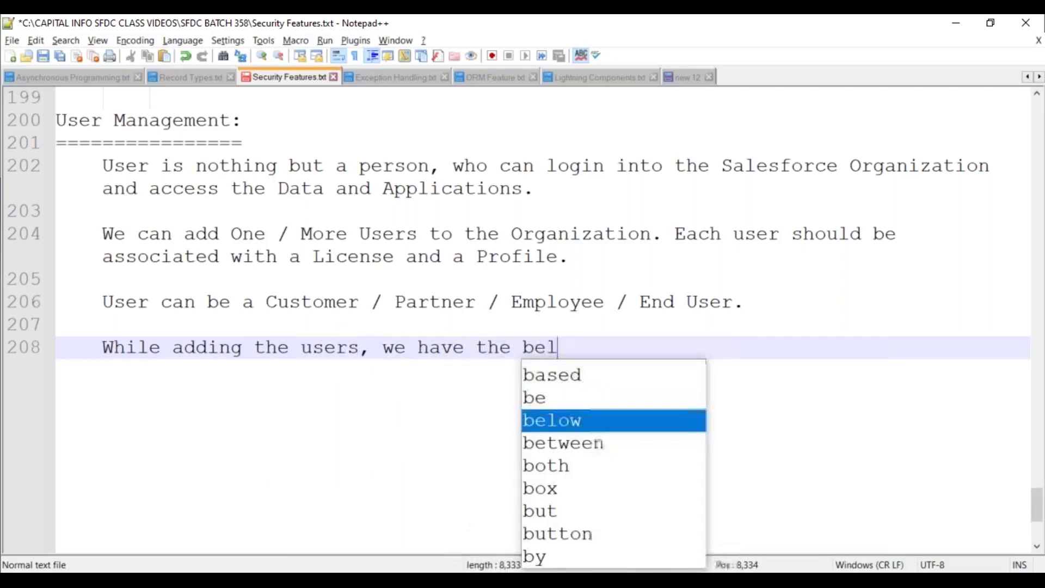
type("ow 2 steps a")
key("BackSpace")
key("BackSpace")
End with 'approach.' and add 'Step 1: Create a New User Record with the Required Details.' plus 'Click on "Setup" menu.'
type("approach.")
key("Return")
key("Return")
type("Step ")
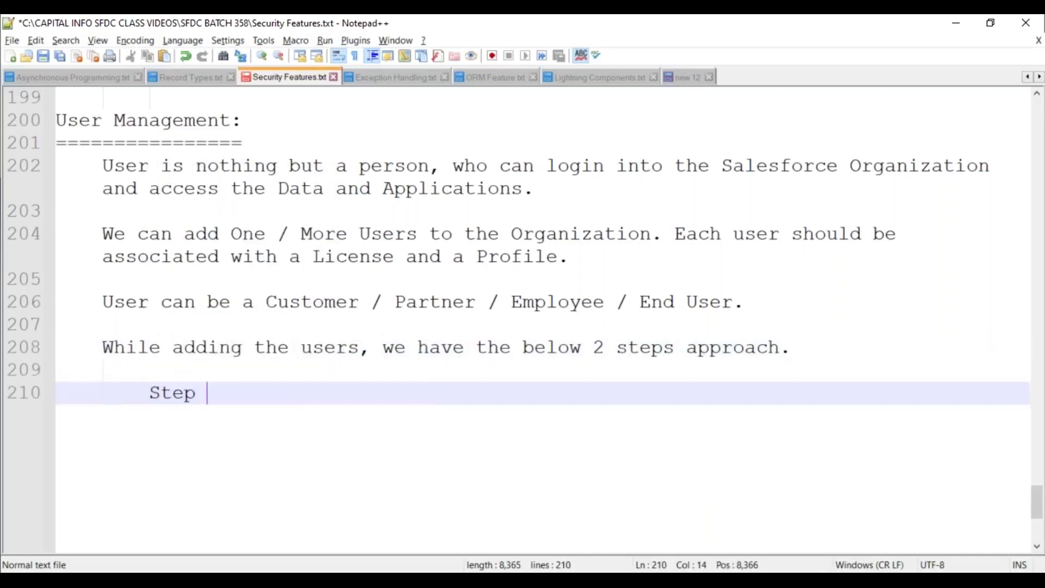
type("1: Create a ")
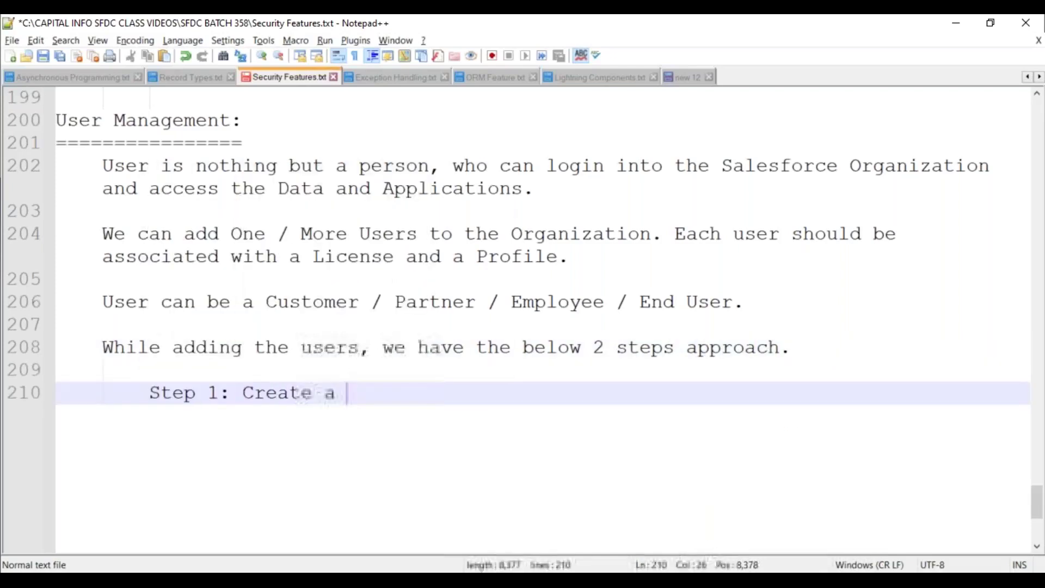
type("New User")
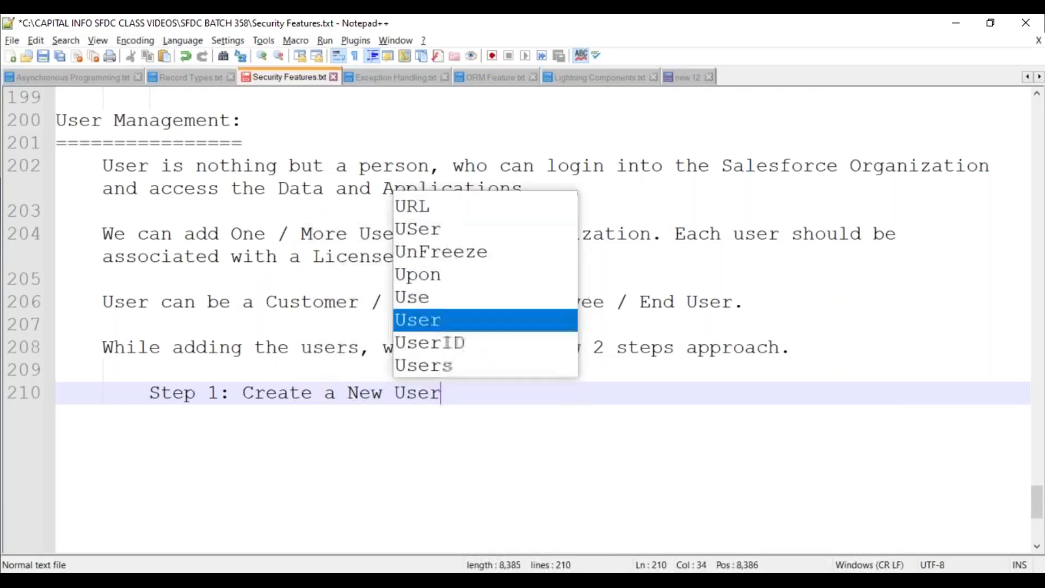
type(" Rec")
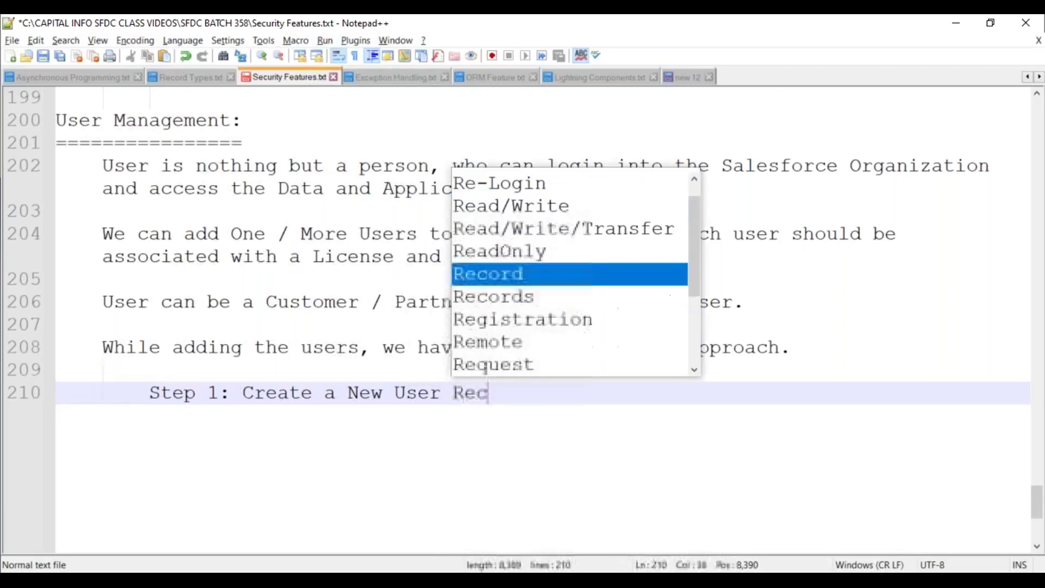
type("ord with the R")
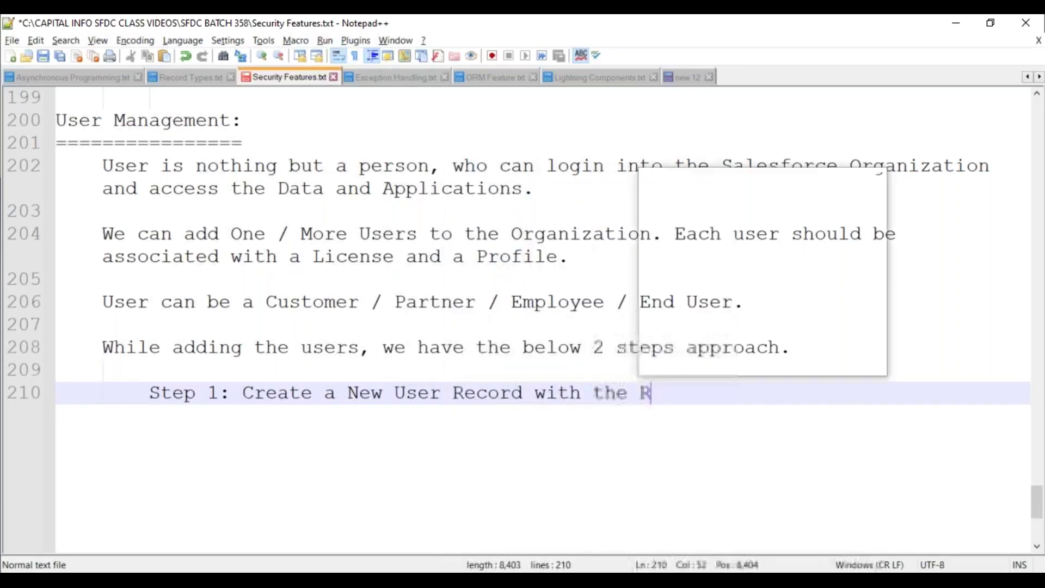
type("equired Details.")
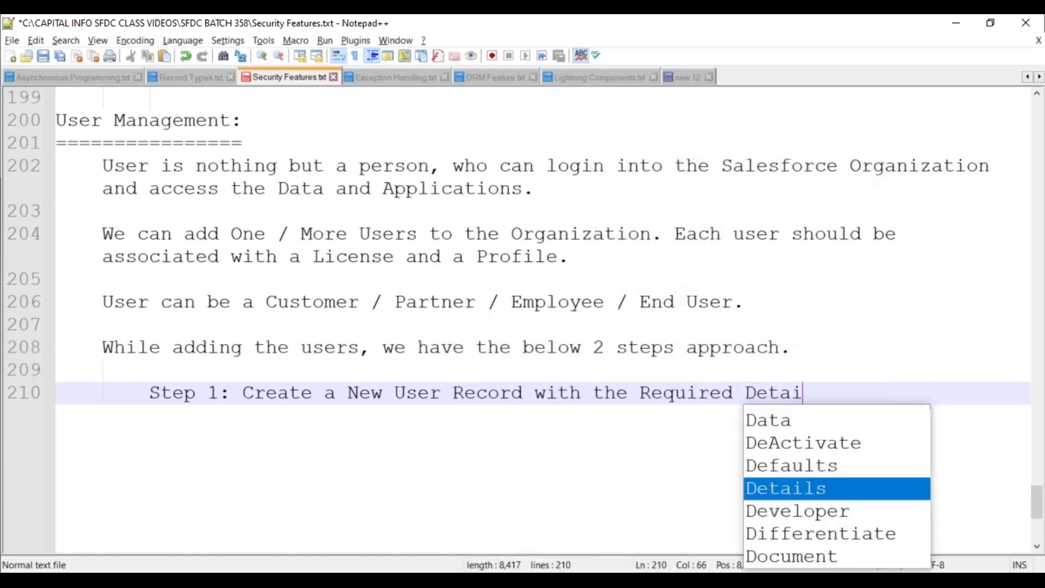
key("Return")
key("Return")
key("Tab")
type("Click on \"")
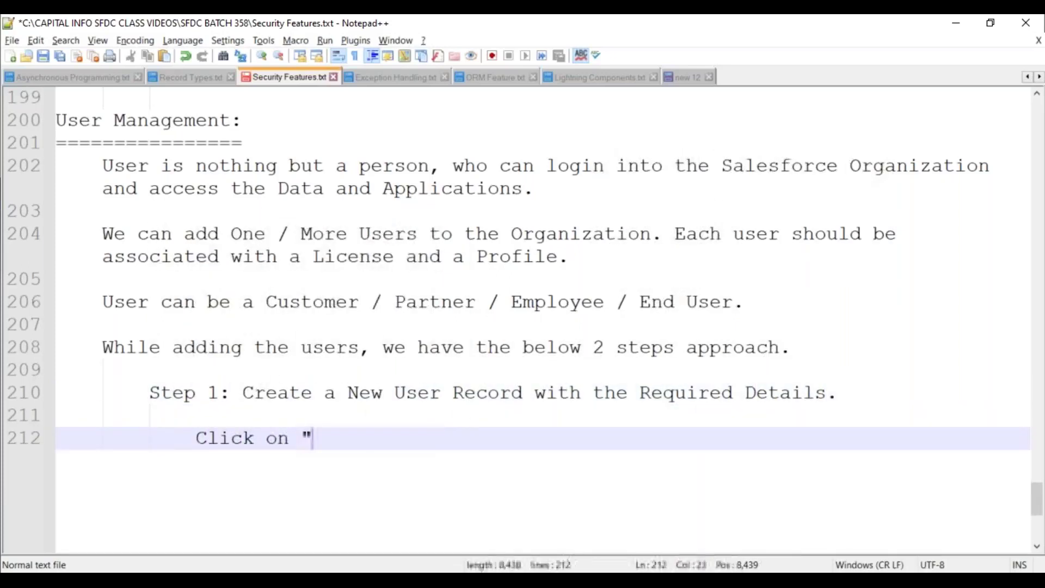
type("Setup\" menu.")
Add sub-step 1: 'Search for the option "Users" in QuickFind box.'
key("Return")
key("Tab")
type("1/.")
key("BackSpace")
key("BackSpace")
key("BackSpace")
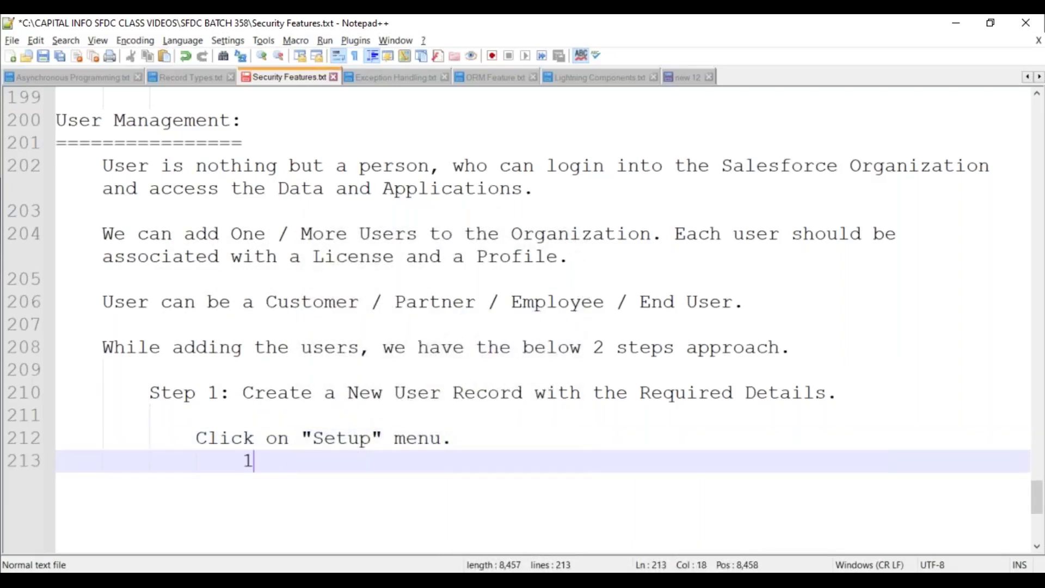
type("Search for")
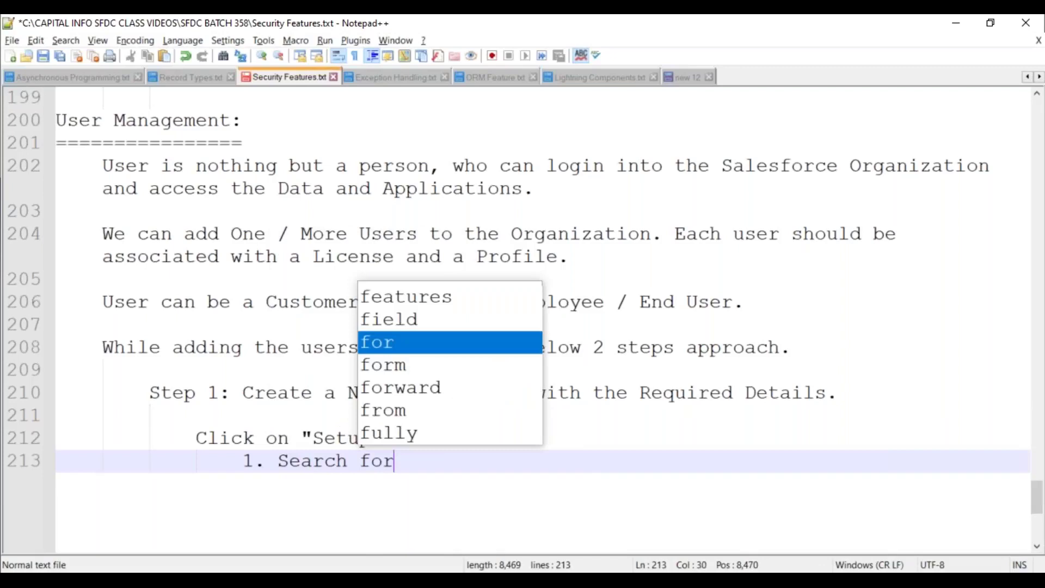
type(" the option \"U")
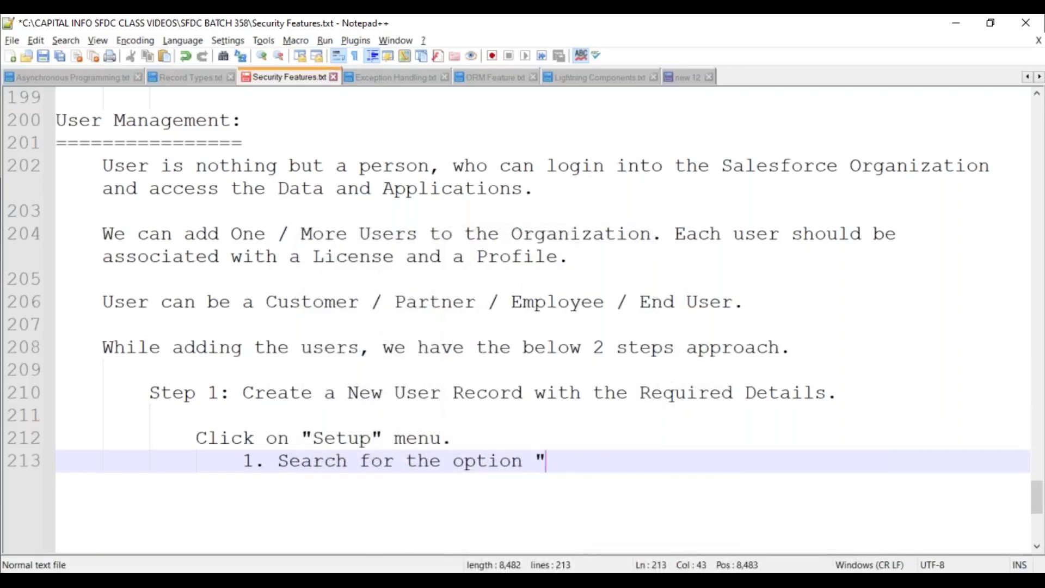
type("sers\".")
key("Return")
type("2.")
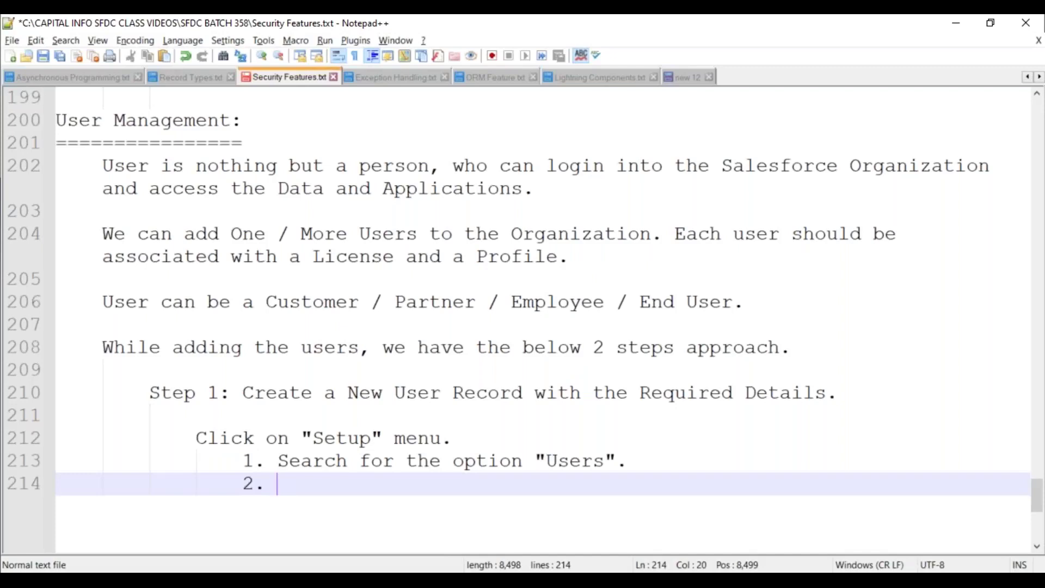
key("Up")
key("Up")
key("Down")
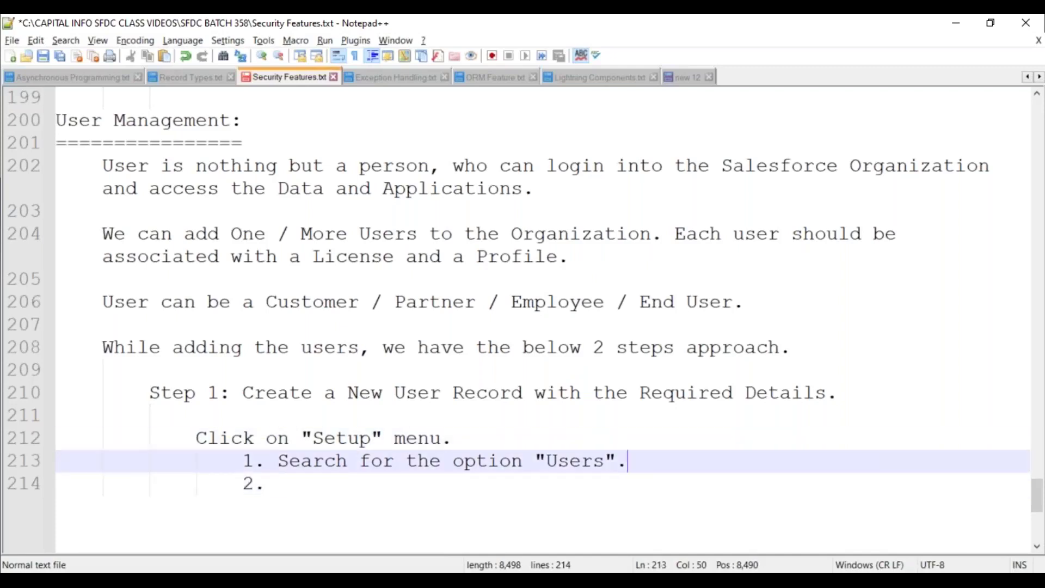
type("in Quick")
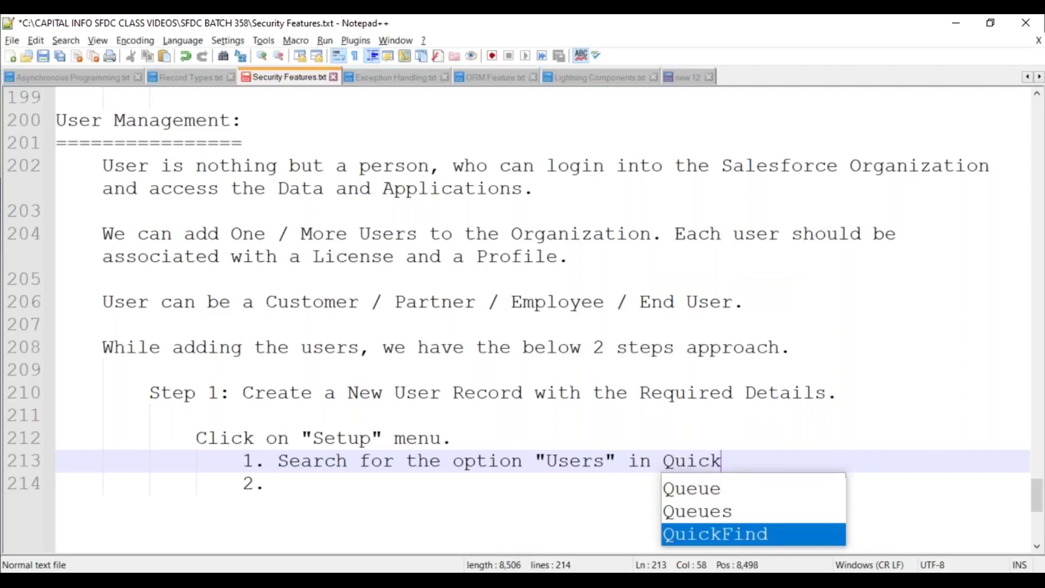
key("Return")
type("box.")
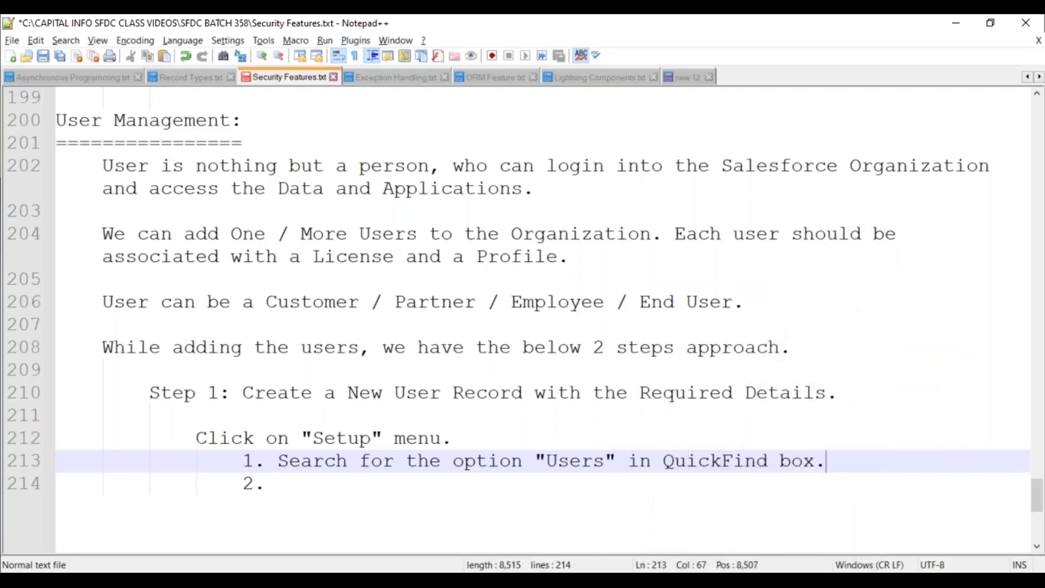
key("Down")
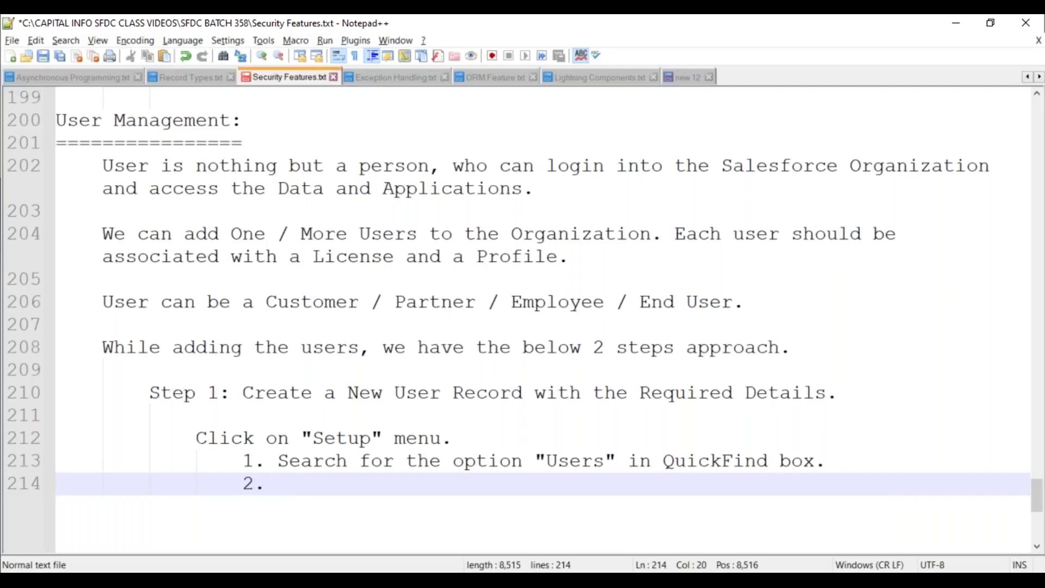
Add sub-steps 2 and 3: 'Click on "New User" button.' and 'Enter the User Details in the fields.'
type("C")
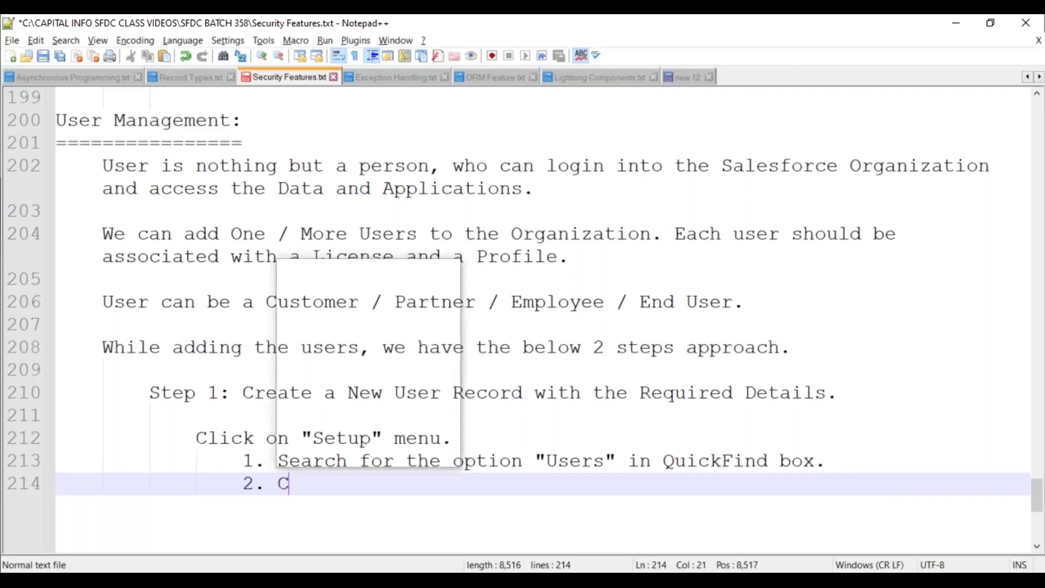
type("lick on \"New\"")
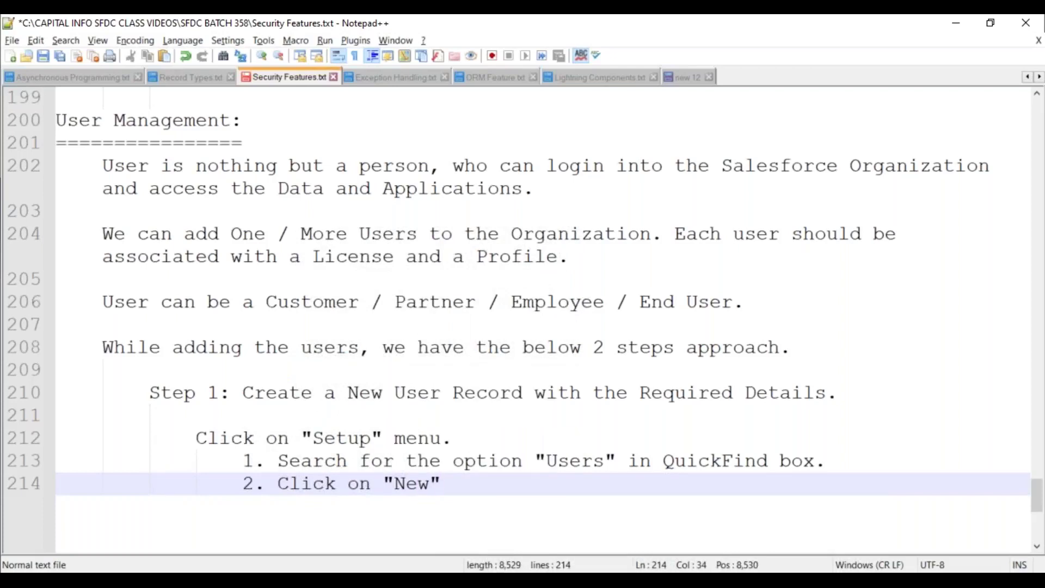
key("BackSpace")
type("User\" button.")
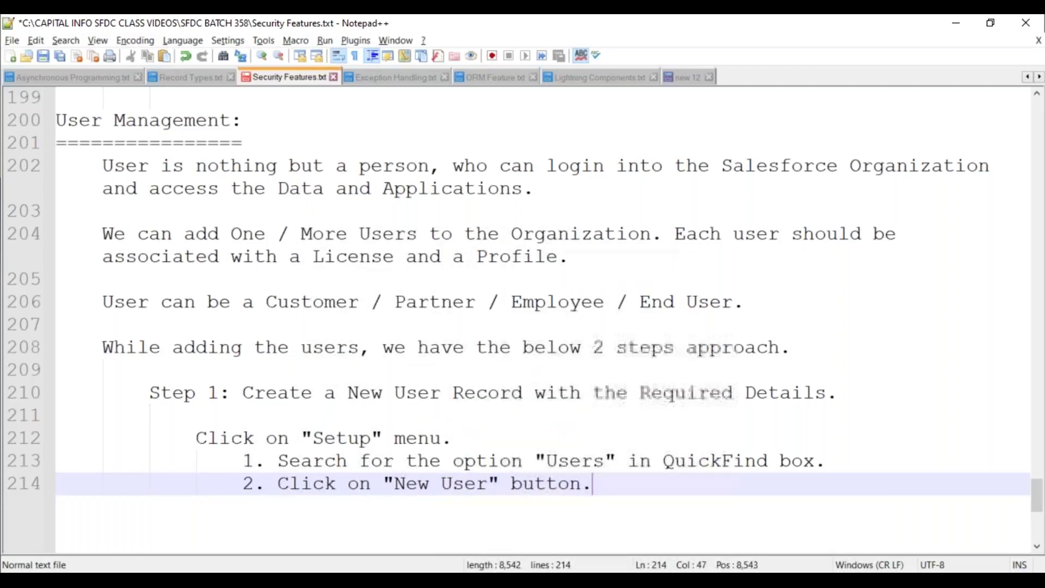
key("Return")
type("3.")
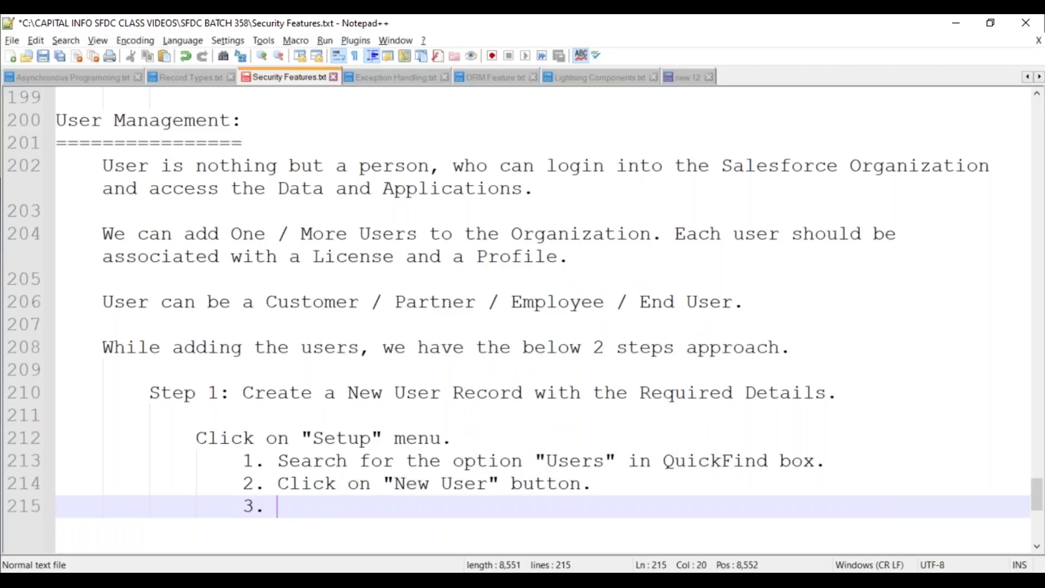
type("Enter the ")
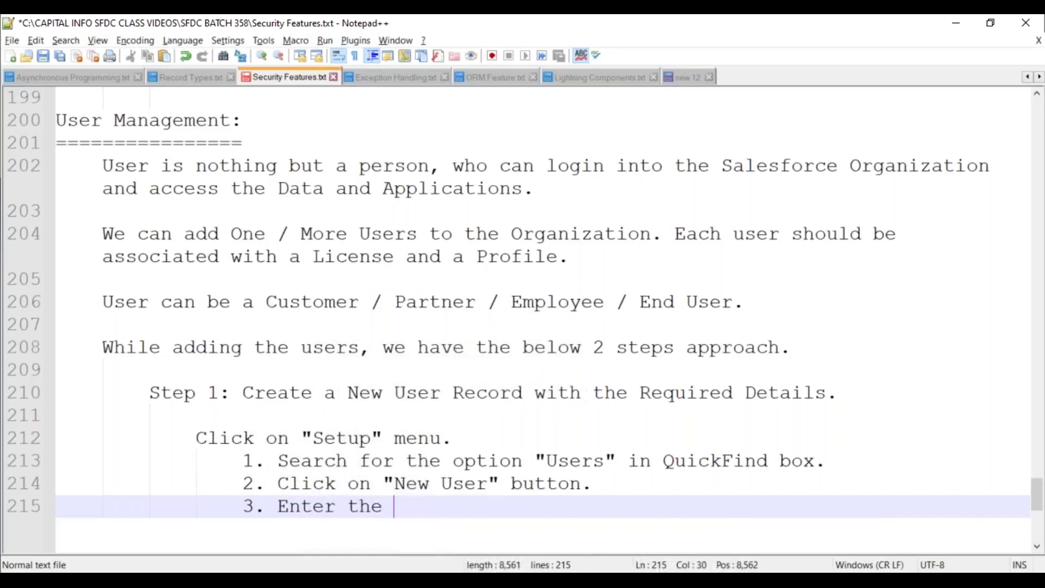
type("User Details")
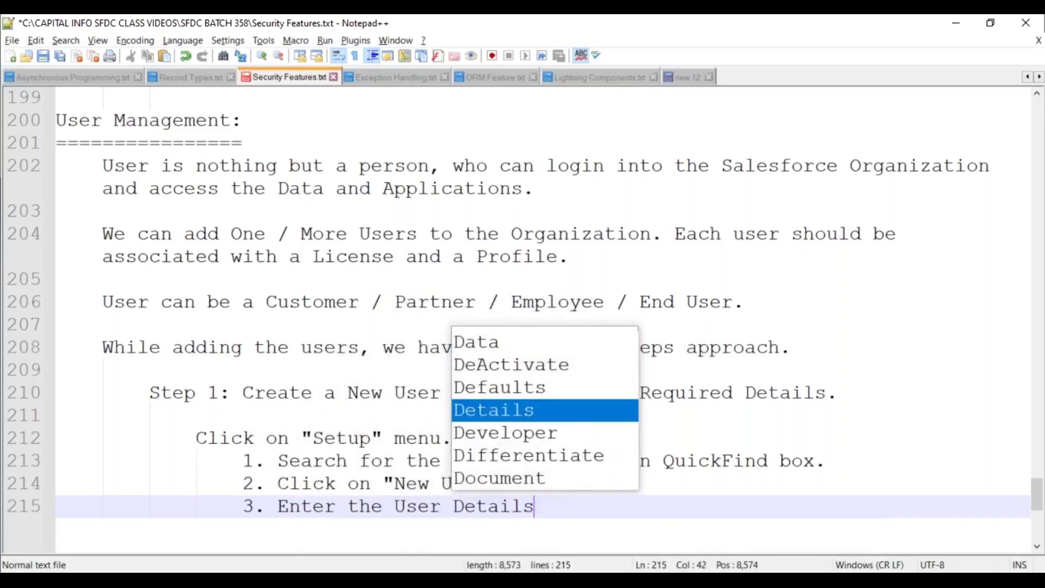
type(" in the fields.")
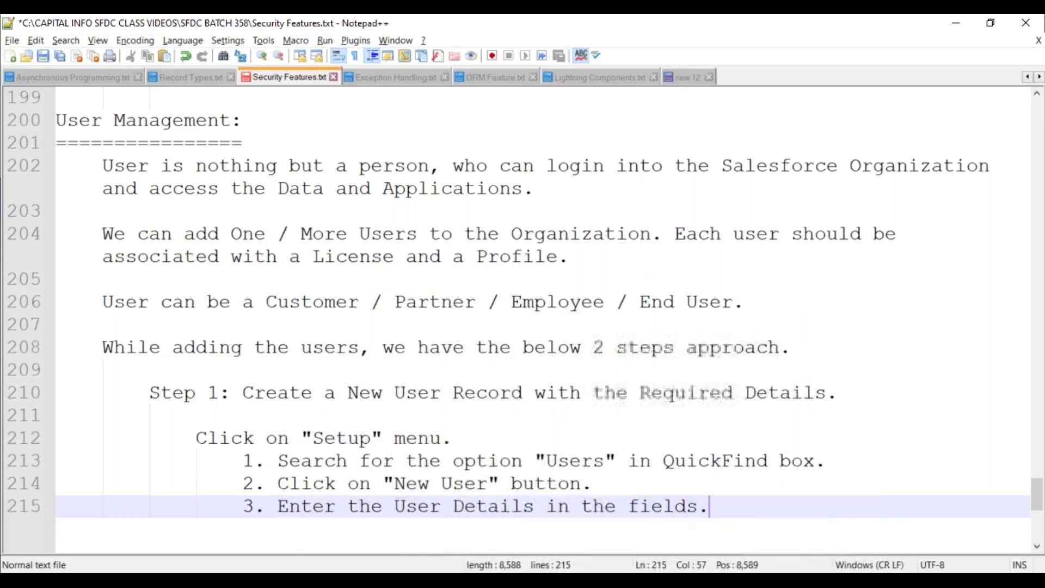
key("Return")
key("Tab")
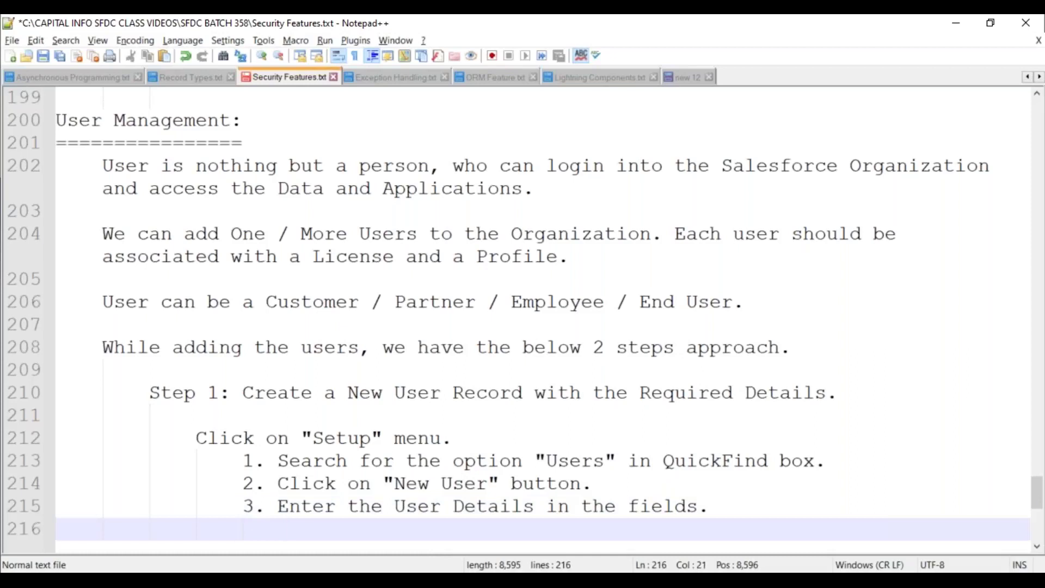
List example fields: First Name, Last Name, Alias Name, NickName, Title, Email ID, User Name, Company, Department, Division, etc
type("Ex:")
key("Return")
key("Tab")
type("F")
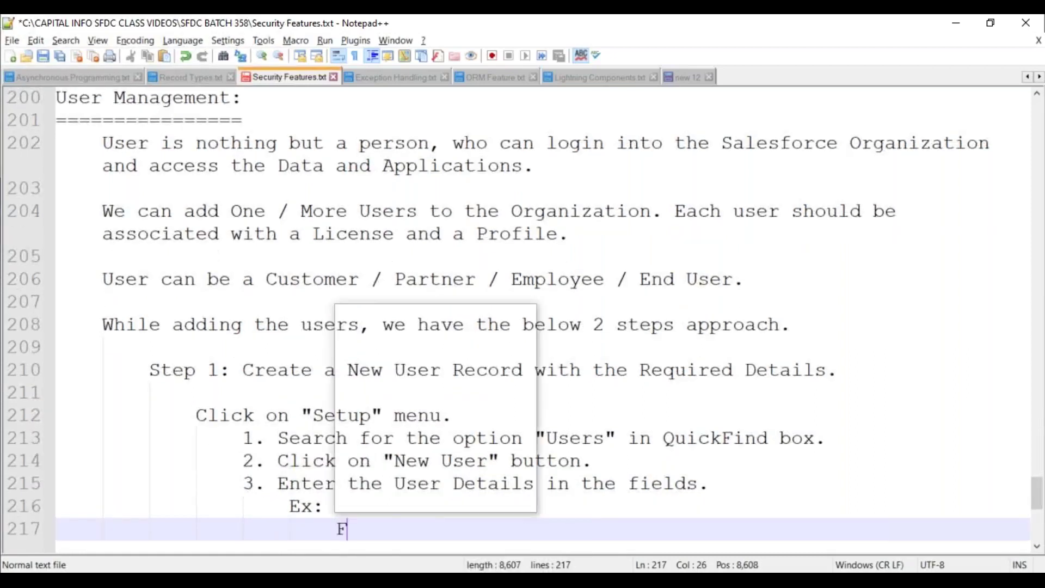
type("irst Name, ")
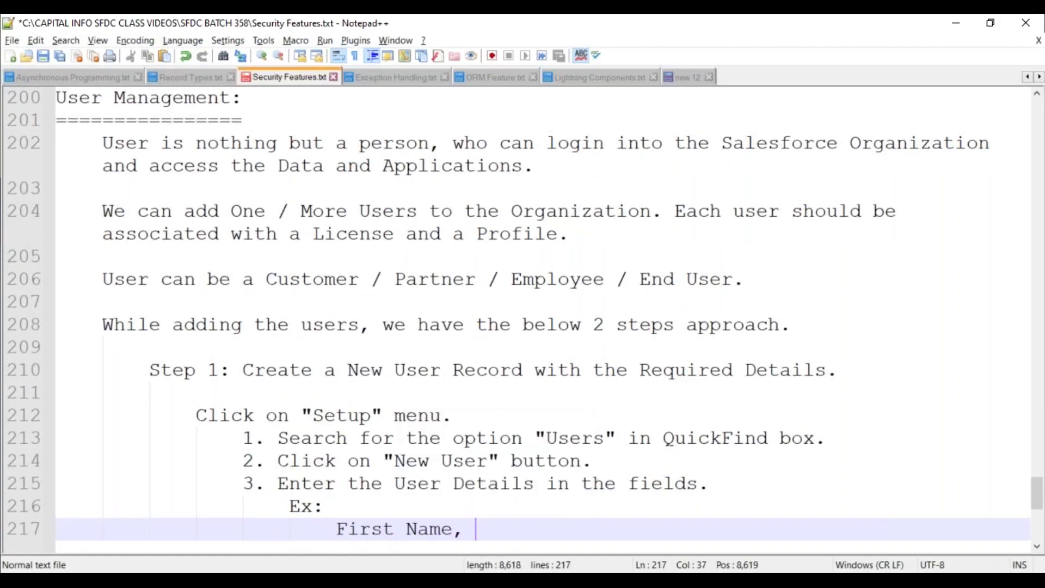
type("Last Name, ")
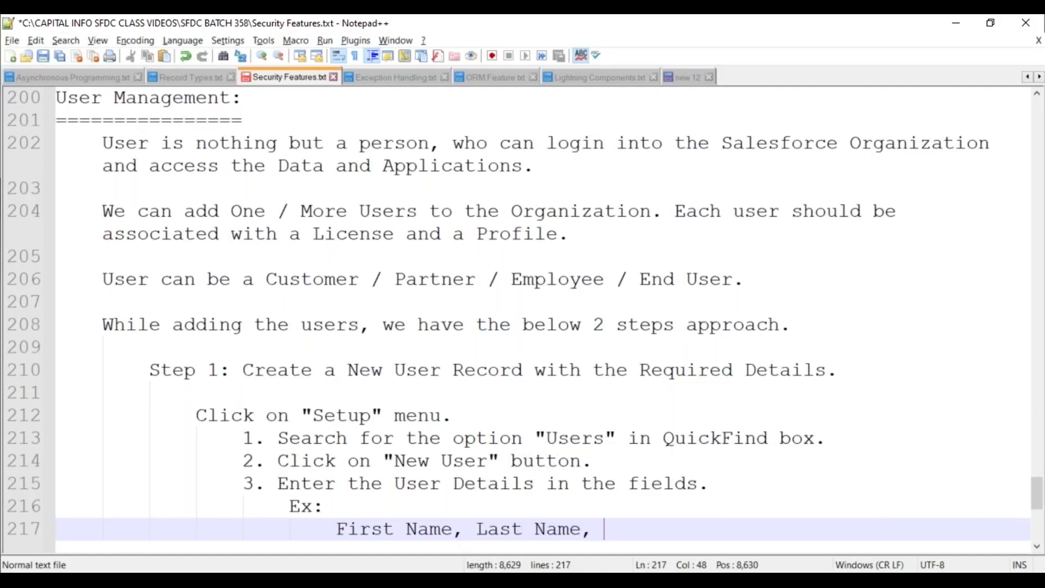
type("A")
type("s ")
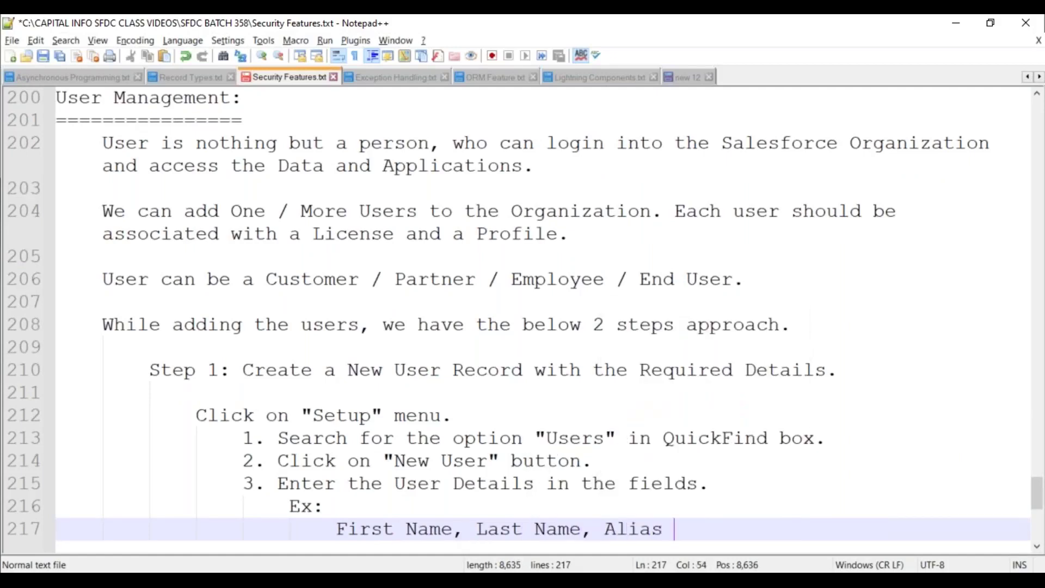
type("Name, Nick")
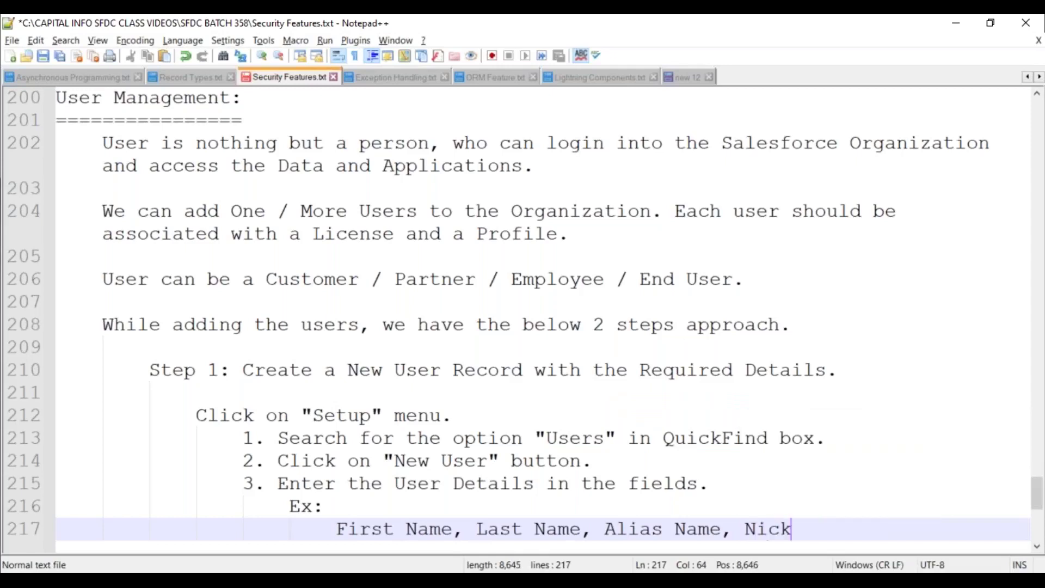
type("Name, Title,")
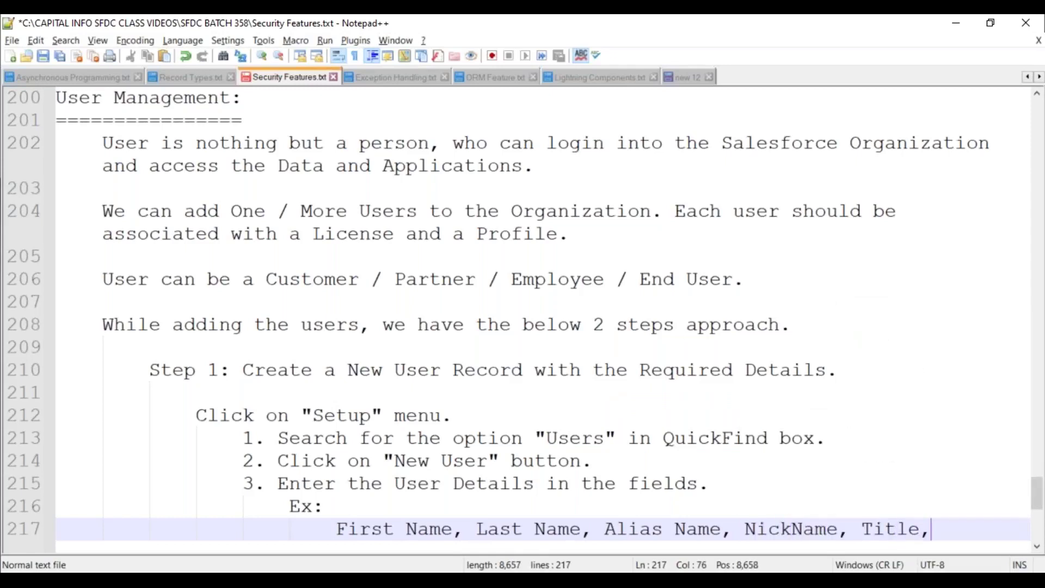
type(" Email ")
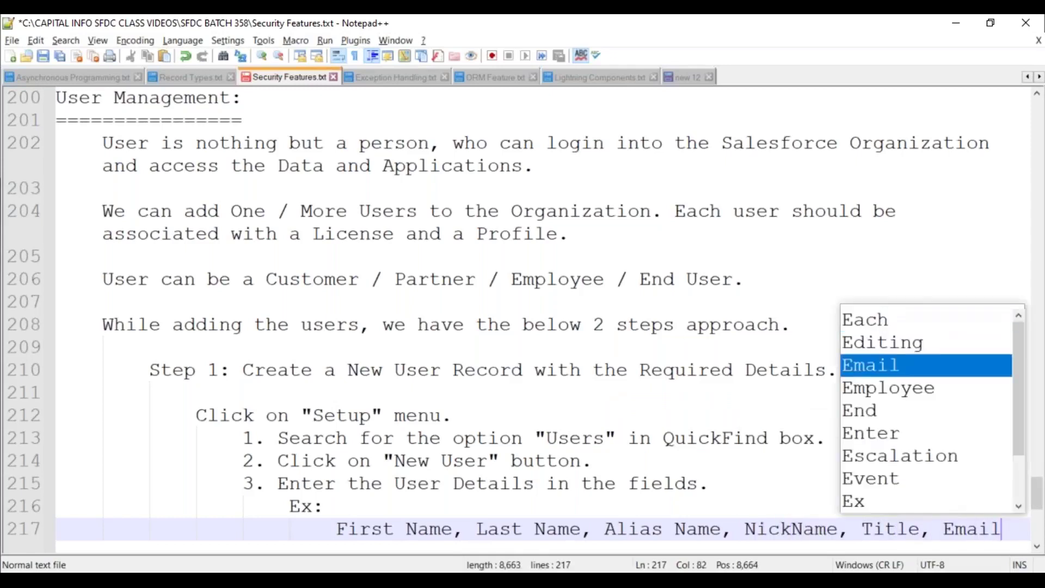
type("ID, ")
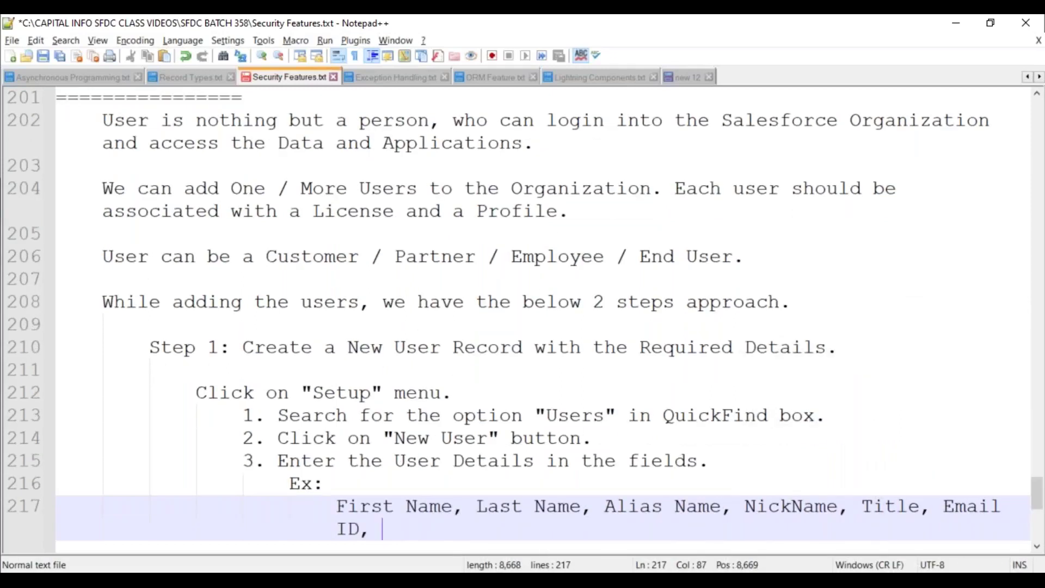
type("User Name, ")
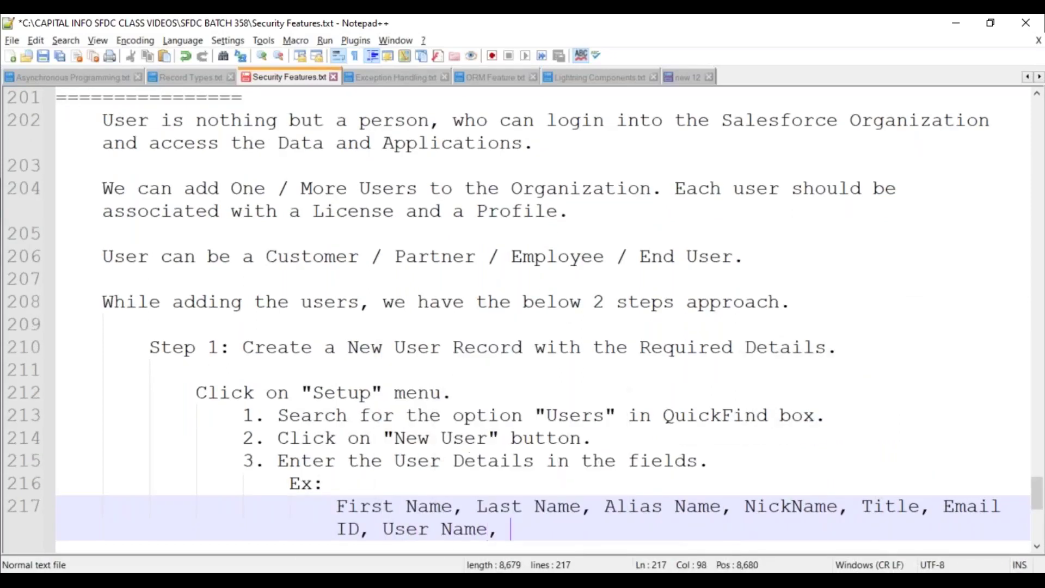
type("Com")
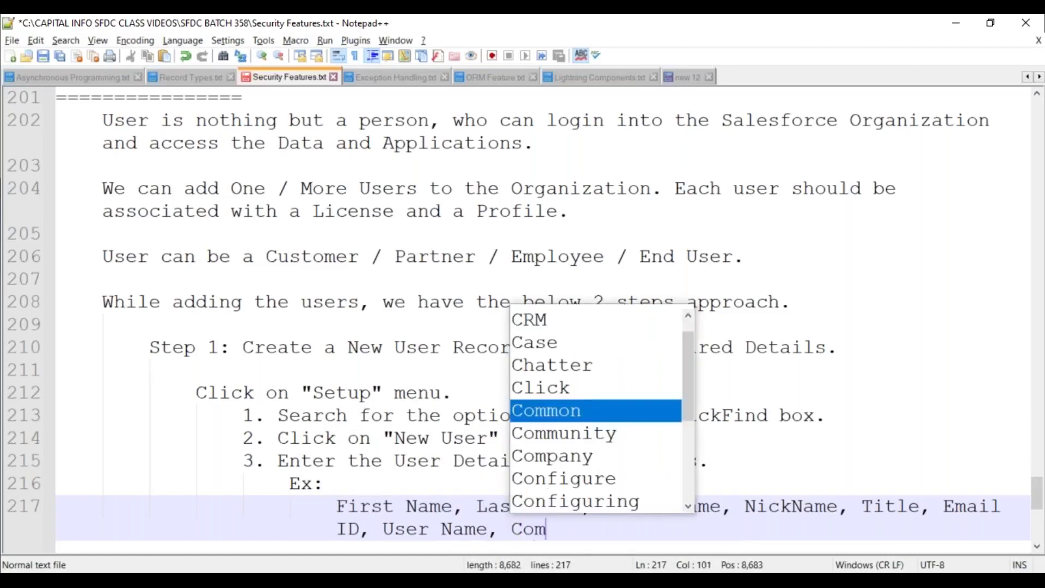
type("apny.")
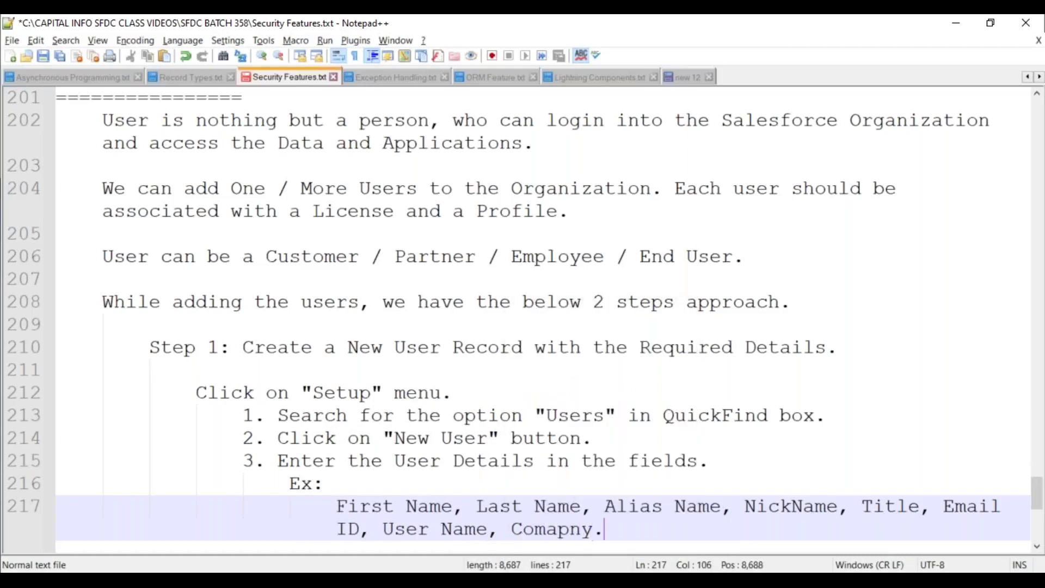
key("BackSpace")
key("BackSpace")
key("BackSpace")
key("BackSpace")
key("BackSpace")
type("pany")
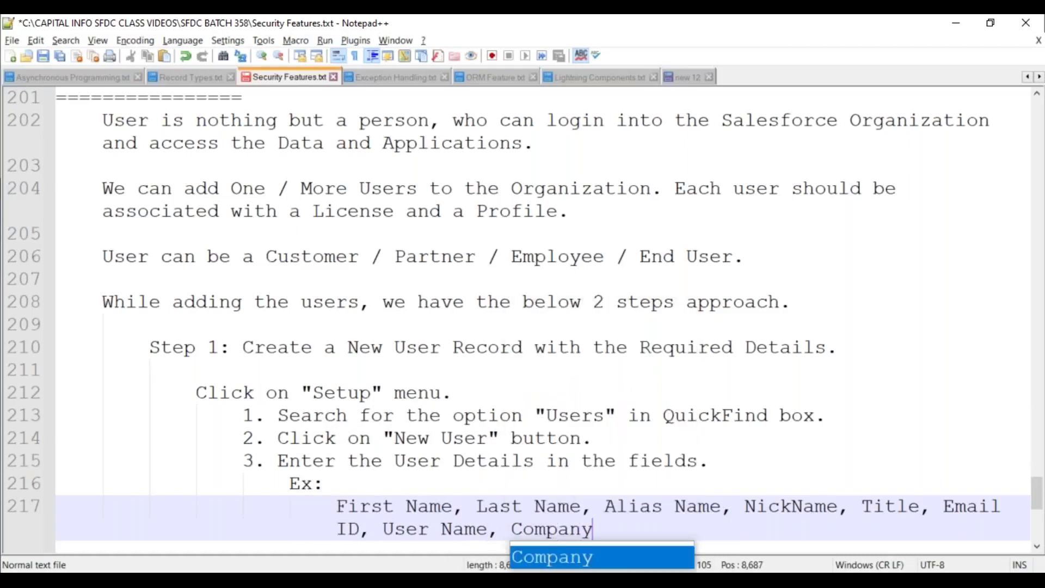
type(", Department")
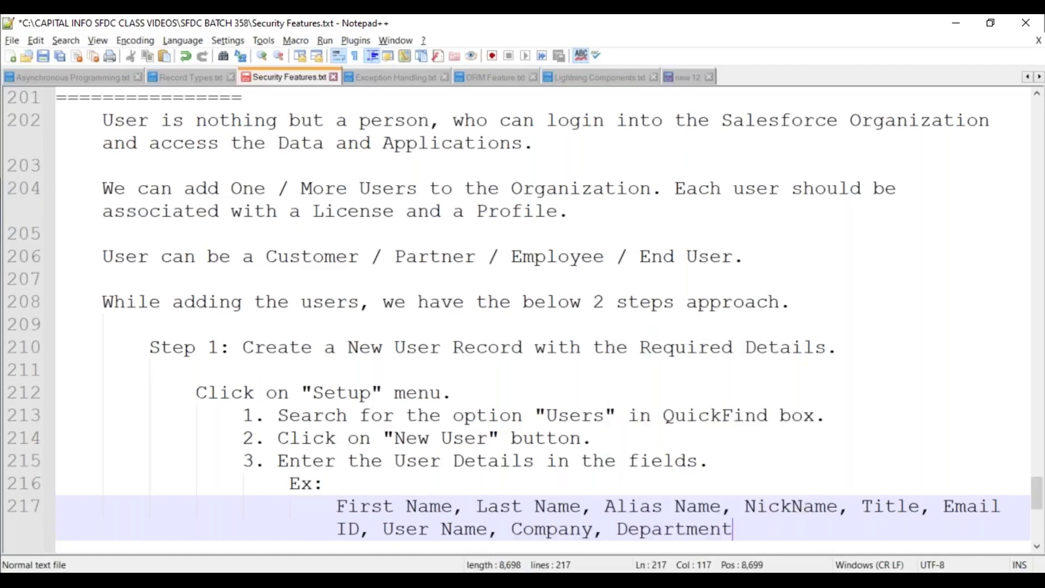
type(", Division,. ")
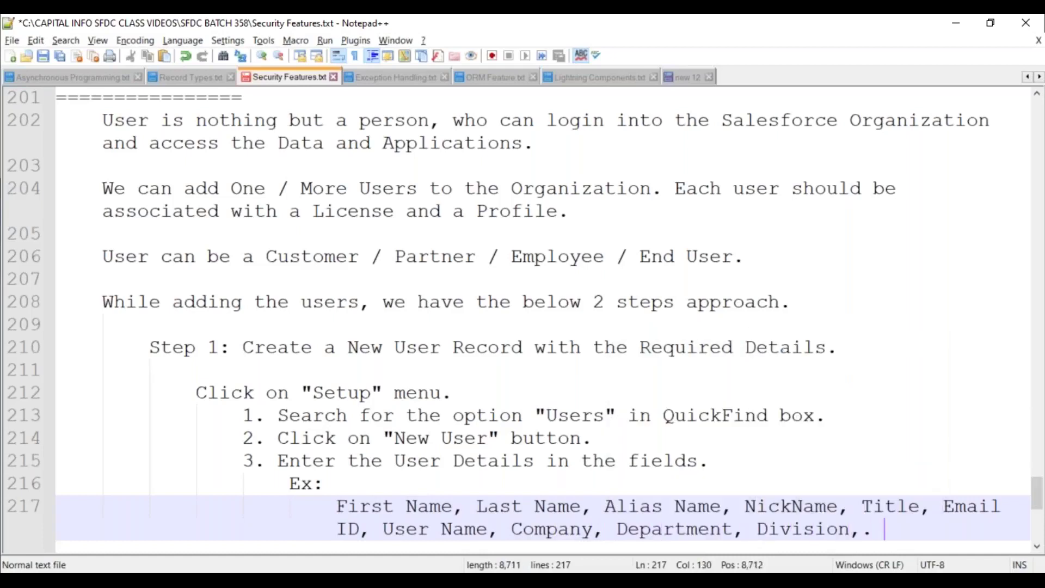
type(".etc.")
key("Return")
key("BackSpace")
key("BackSpace")
Add sub-steps 4 and 5: select the License from the "Picklist Control" and the Profile Name from the Picklist
type("4. Sel")
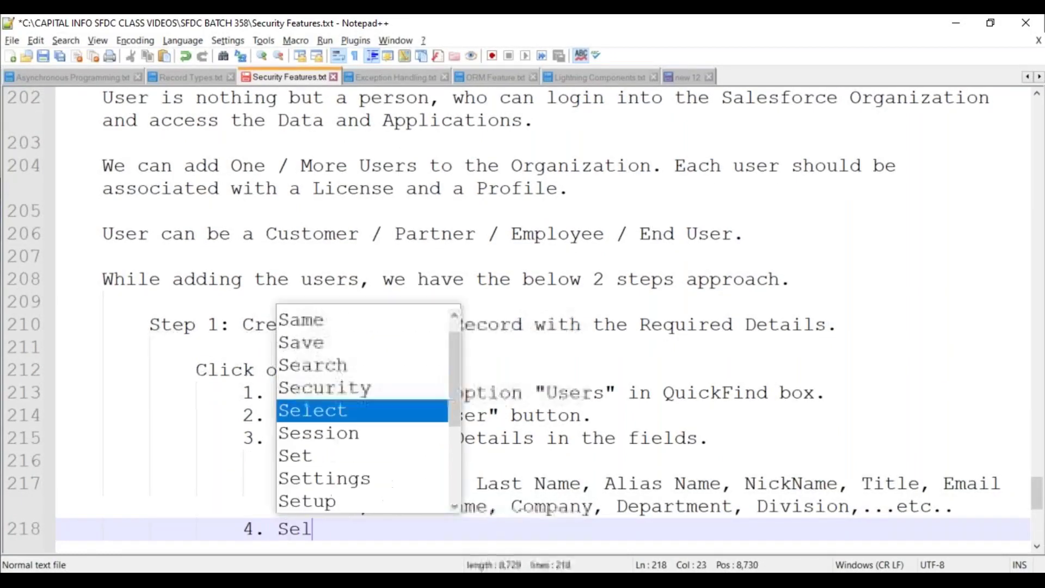
type("ect the Li")
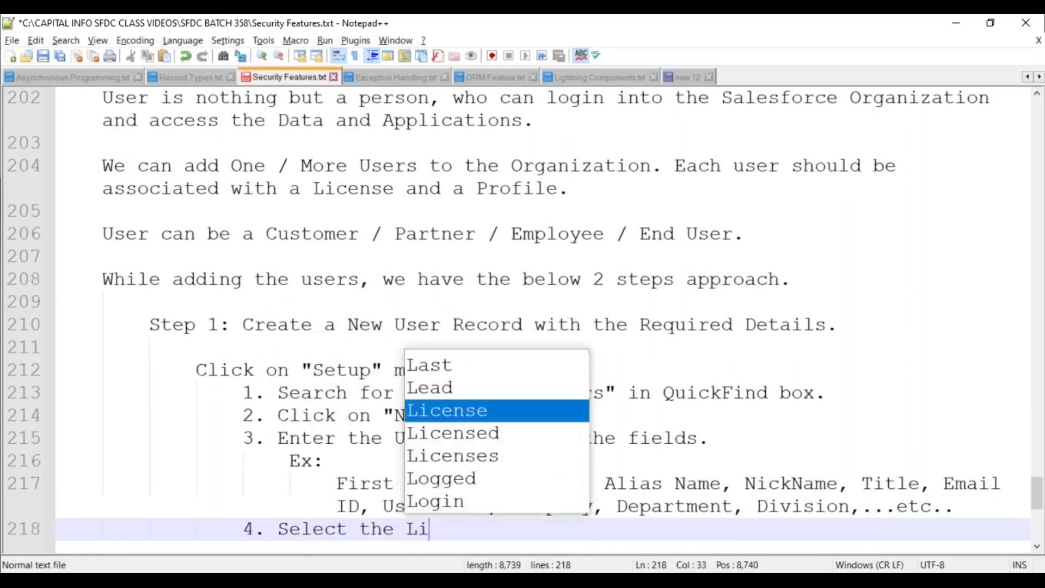
type("cense to eb")
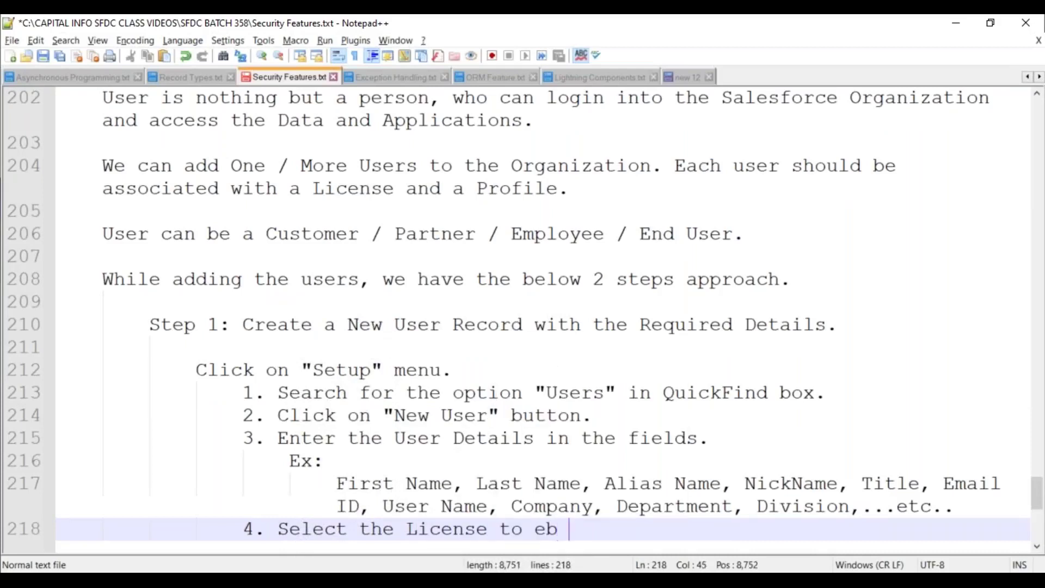
key("BackSpace")
key("BackSpace")
key("BackSpace")
type("be assigned")
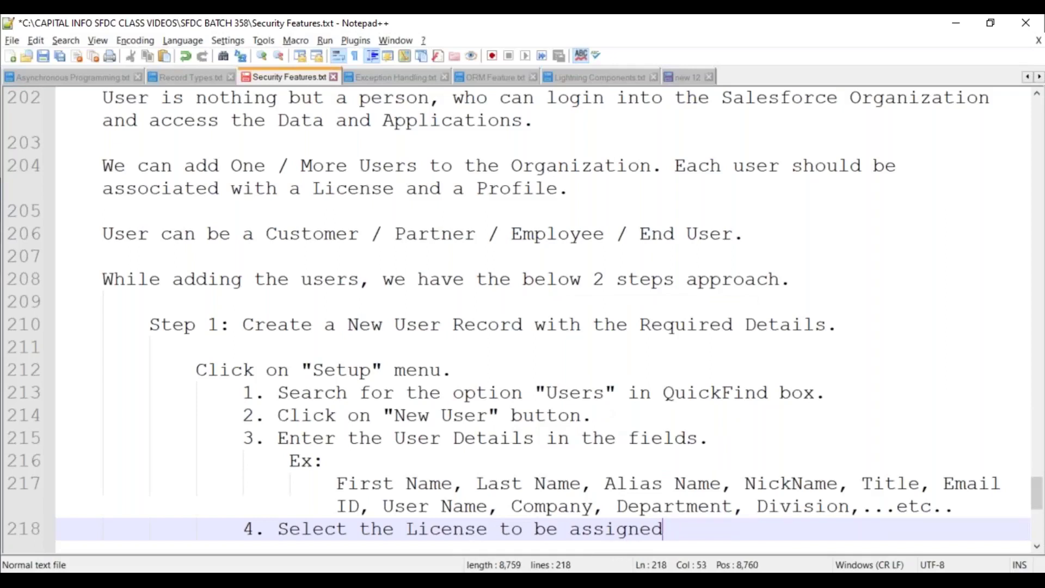
type("from the ")
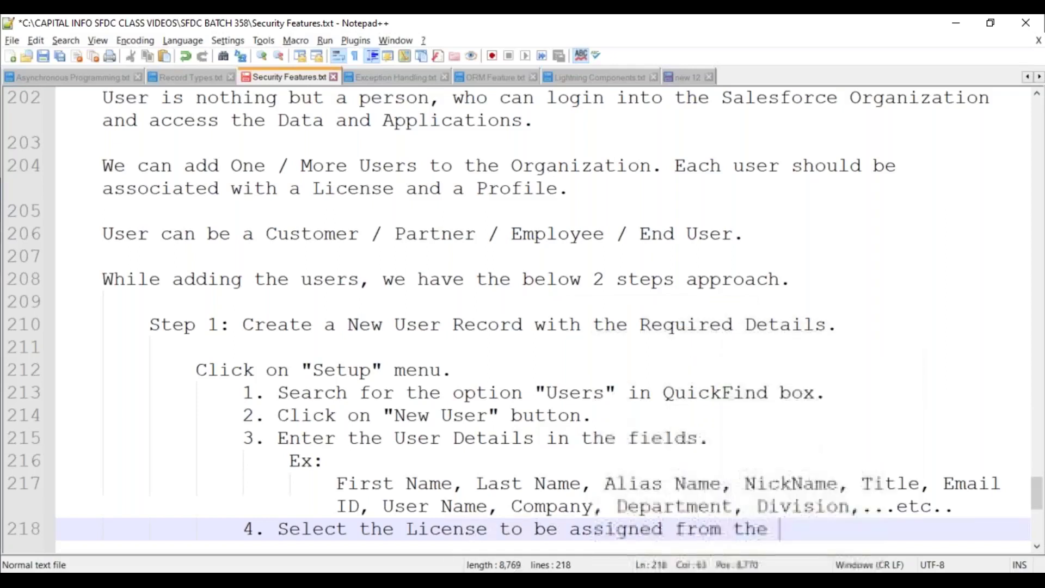
type("\"Pickli")
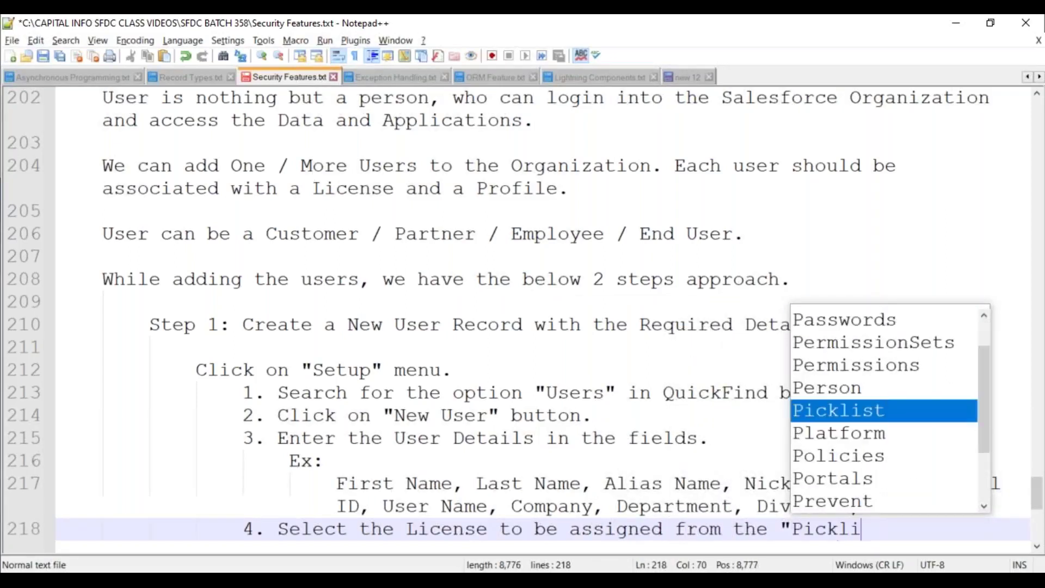
type("st Control\".")
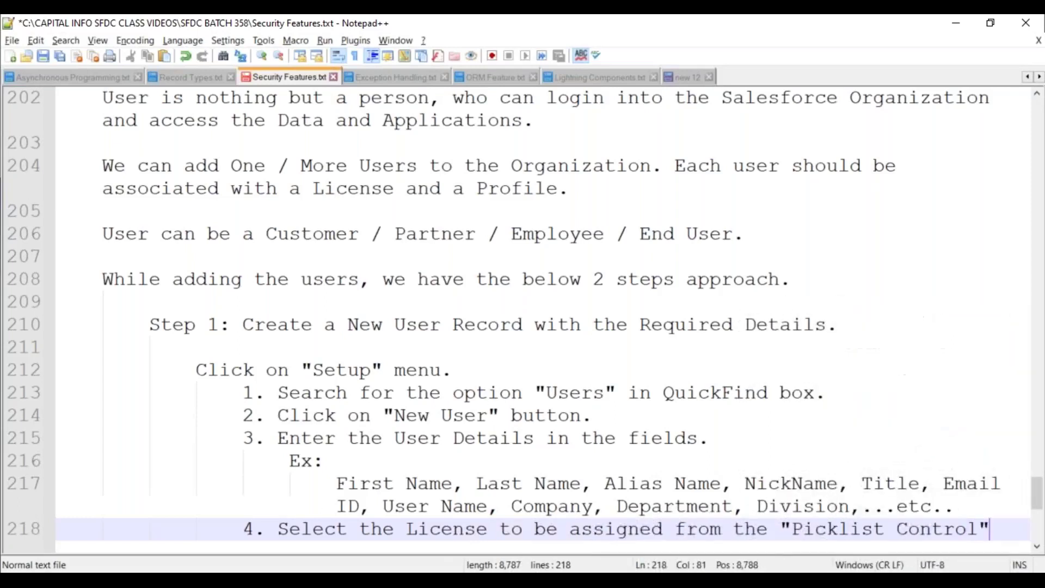
key("Return")
type("5. Sel")
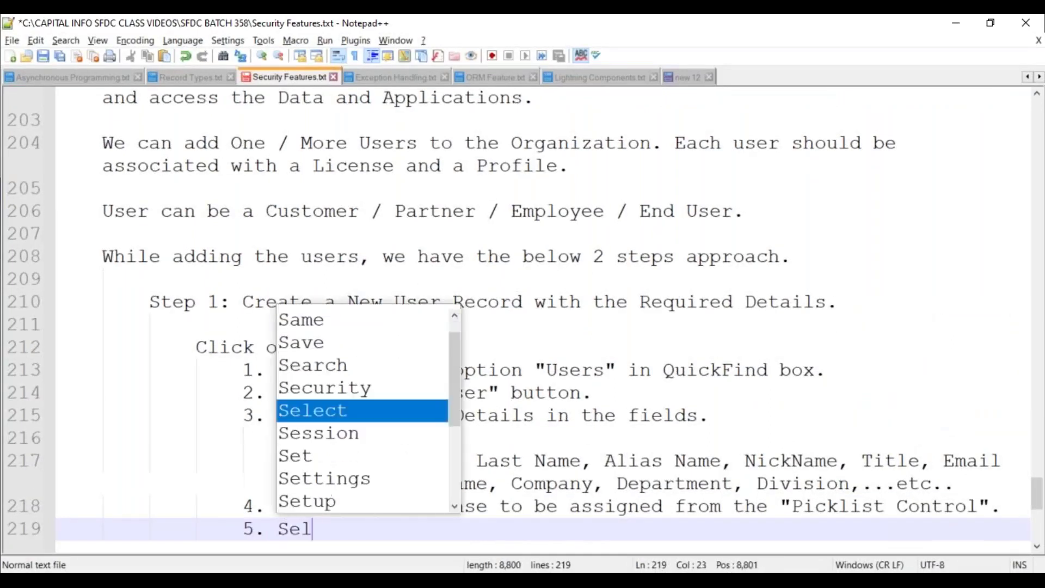
type("ect the Li")
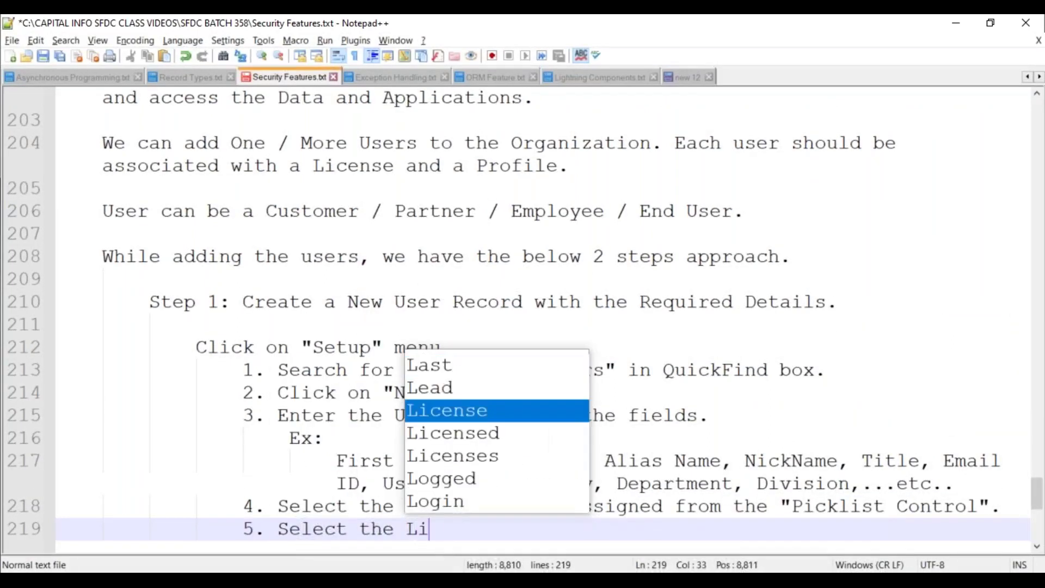
key("BackSpace")
key("BackSpace")
type("Pro")
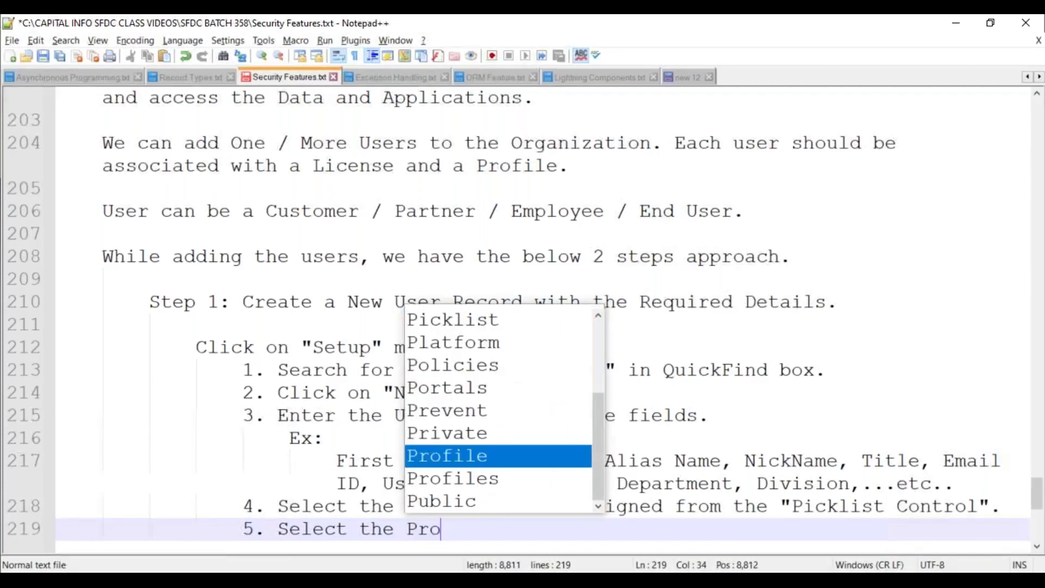
type("file Name fro")
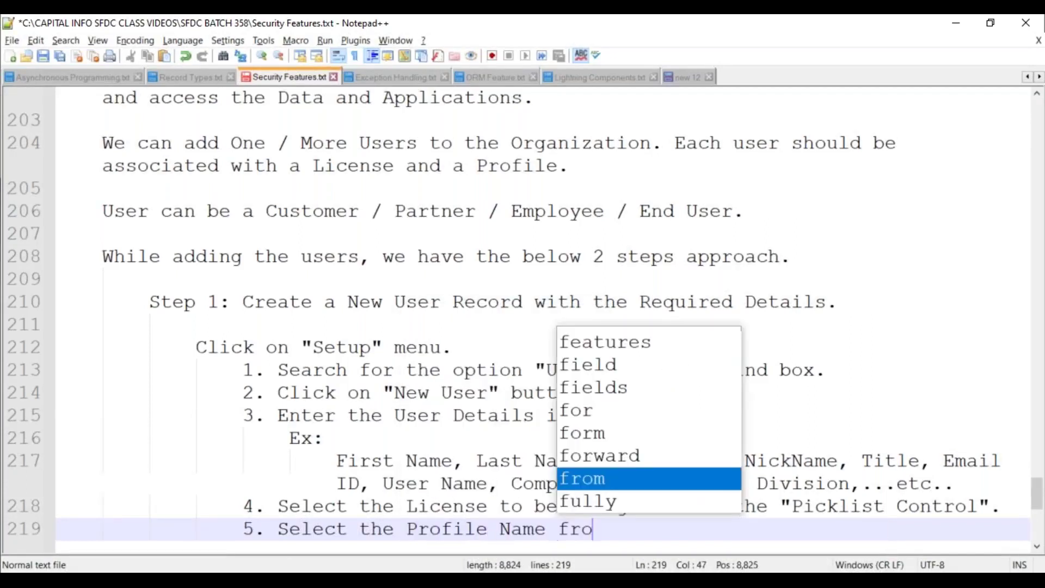
type("m the Picklist, to be ")
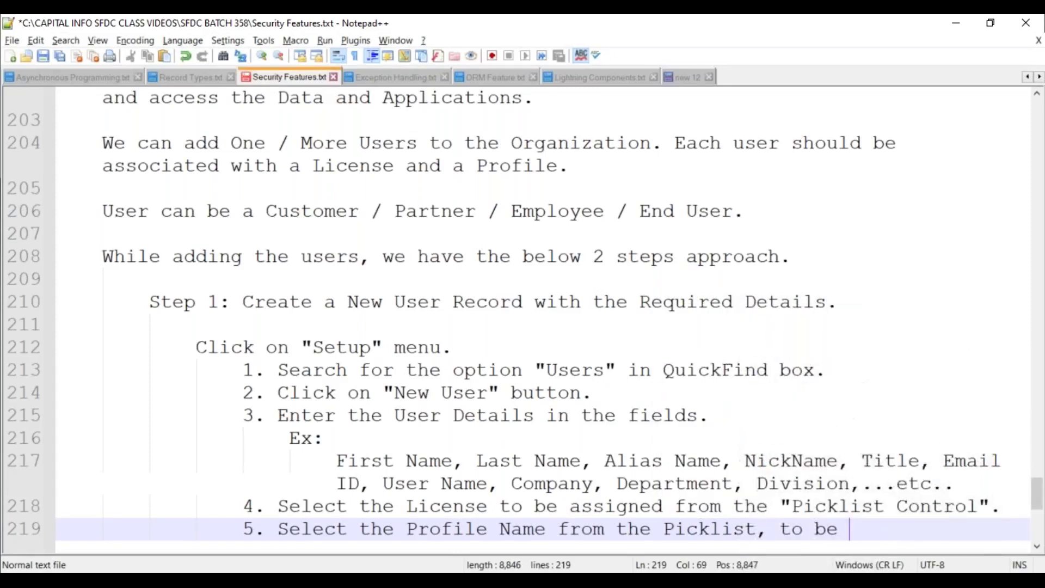
type("get assigned.")
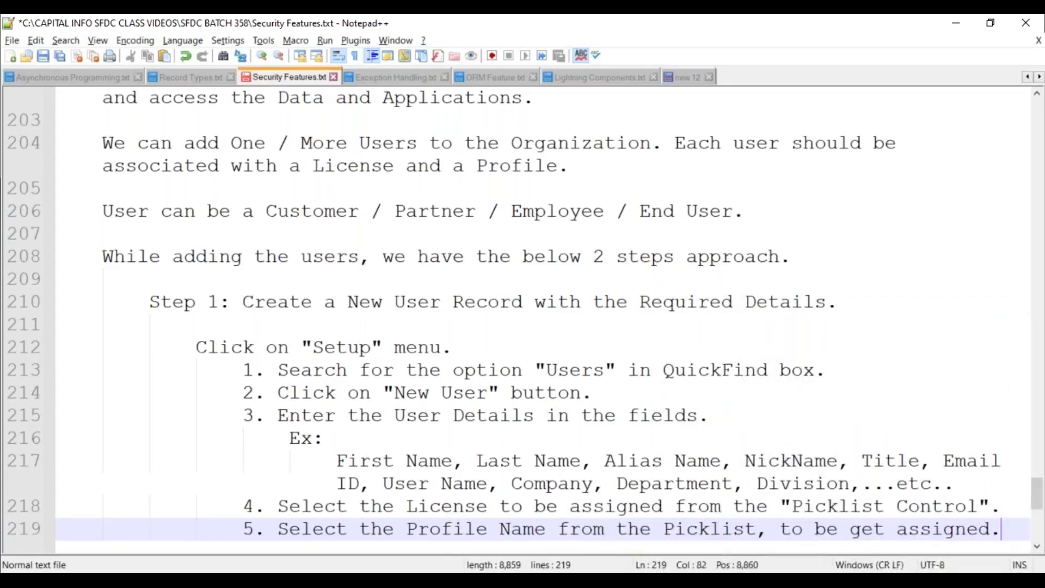
Add sub-step 6 'Click on "Save" button.' and an indented 'Observation:' heading
key("Return")
type("6. Click on \"S")
type("ate")
key("BackSpace")
key("BackSpace")
type("ve\"")
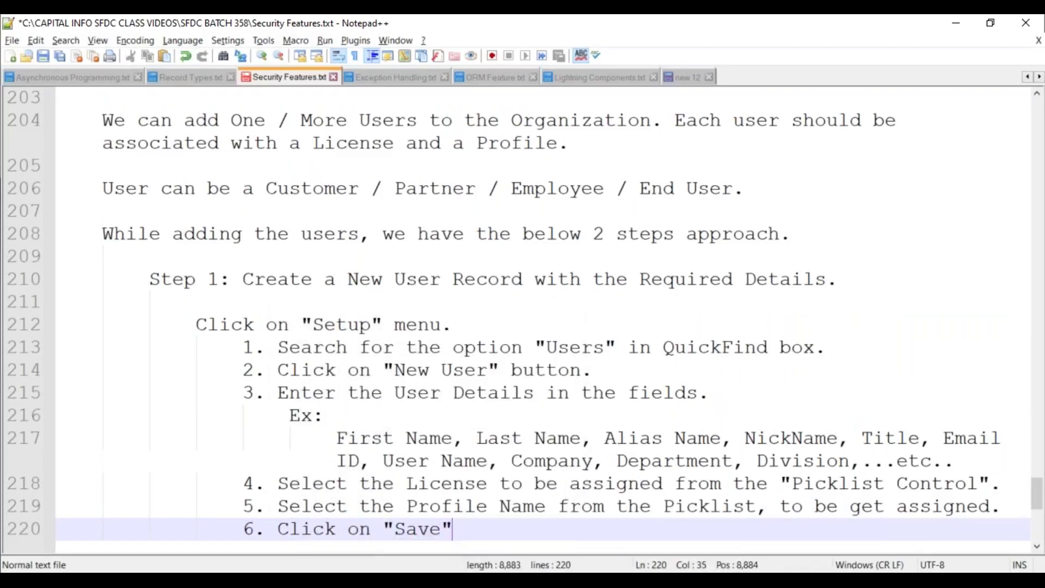
type(" button.")
key("Return")
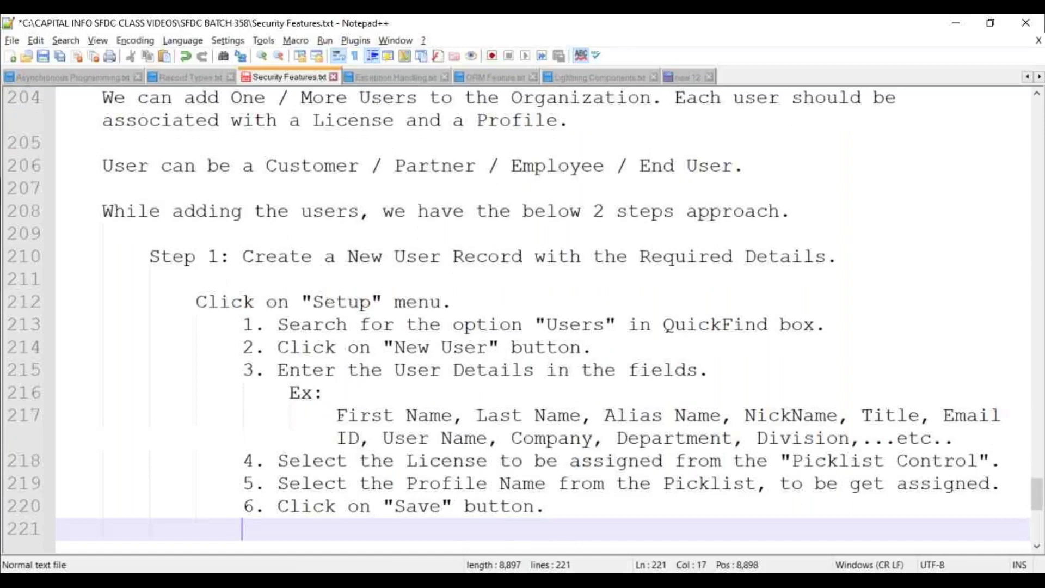
key("Return")
key("Tab")
type("Observation:")
Note that a New User is added to the Organization and sent an Activation Link by Email Id
key("Return")
type("I")
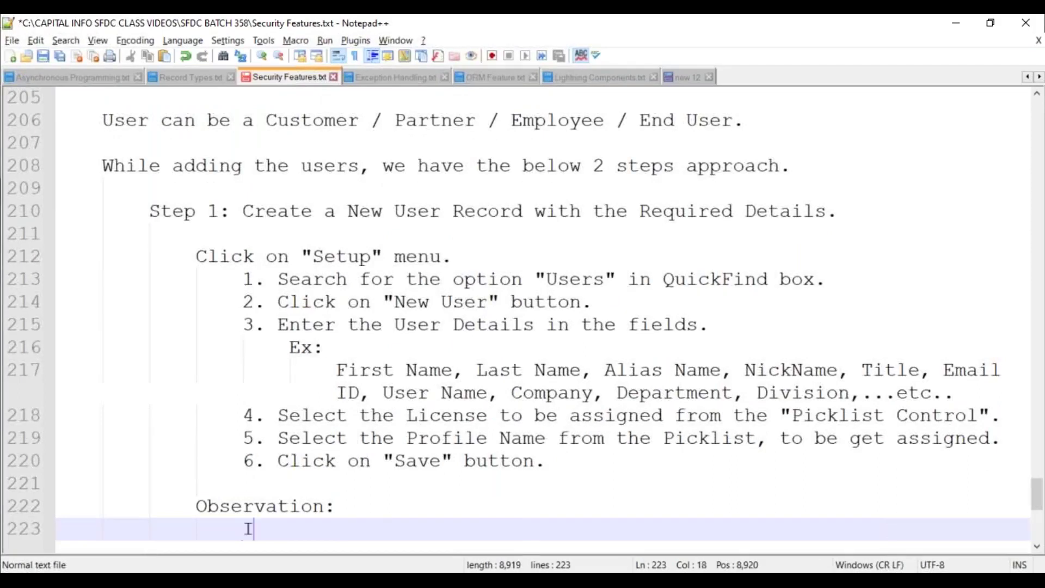
type("t will Add a New User to the Orga")
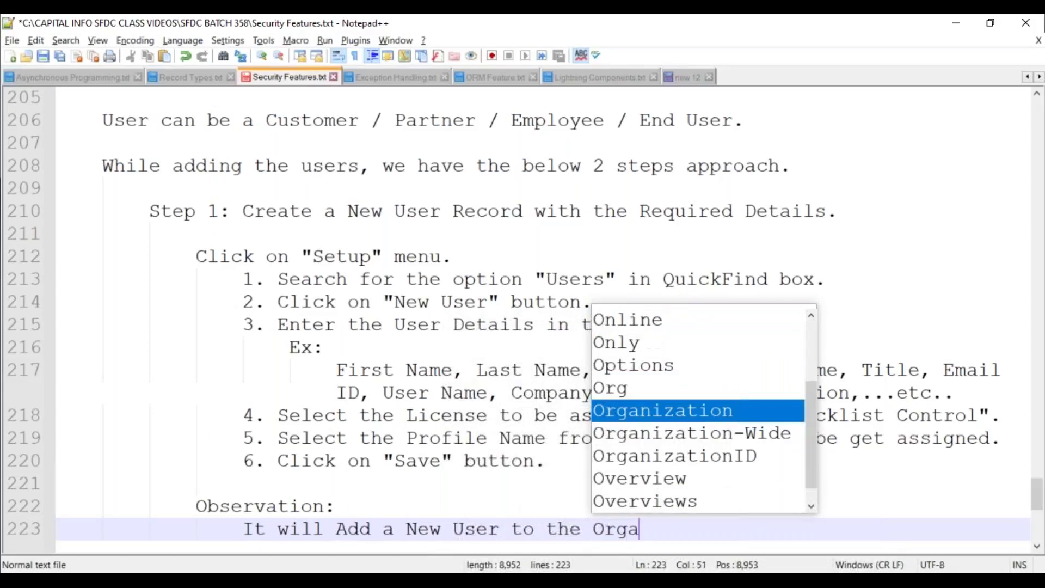
type("nization, and will send the Acti")
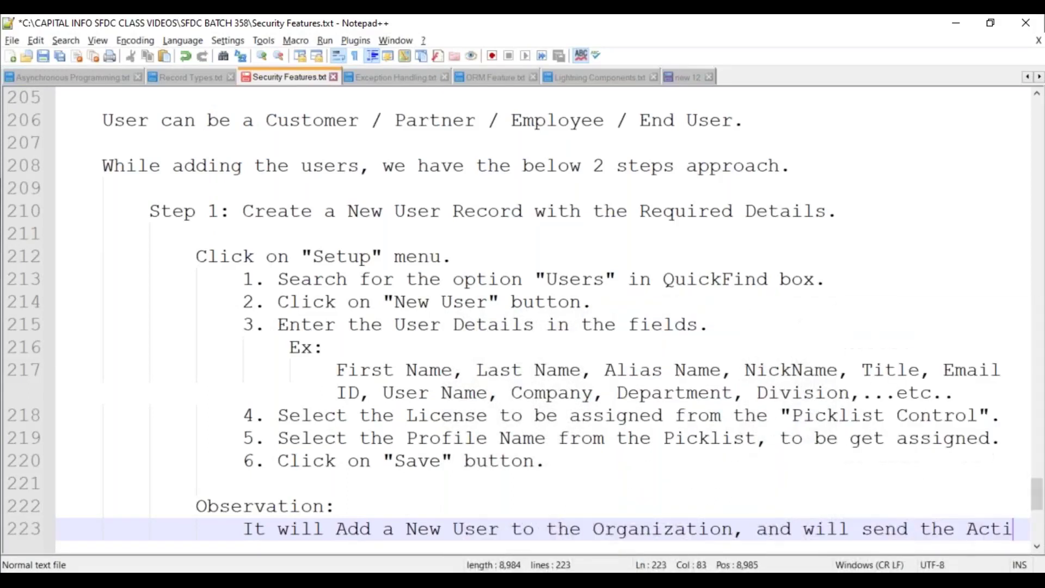
type("vation Lin")
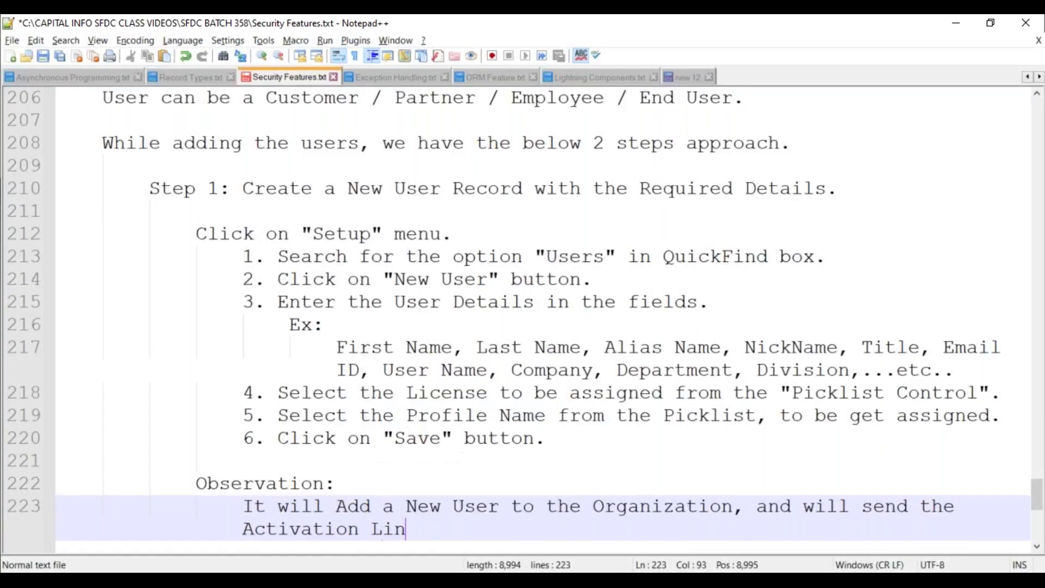
type("k to the Us")
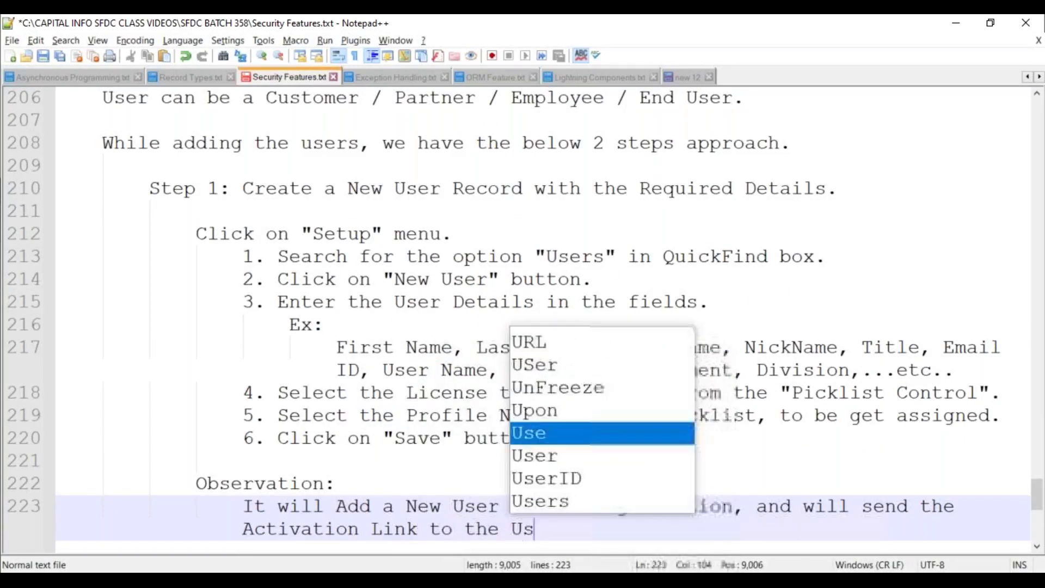
type("er's Email Id.")
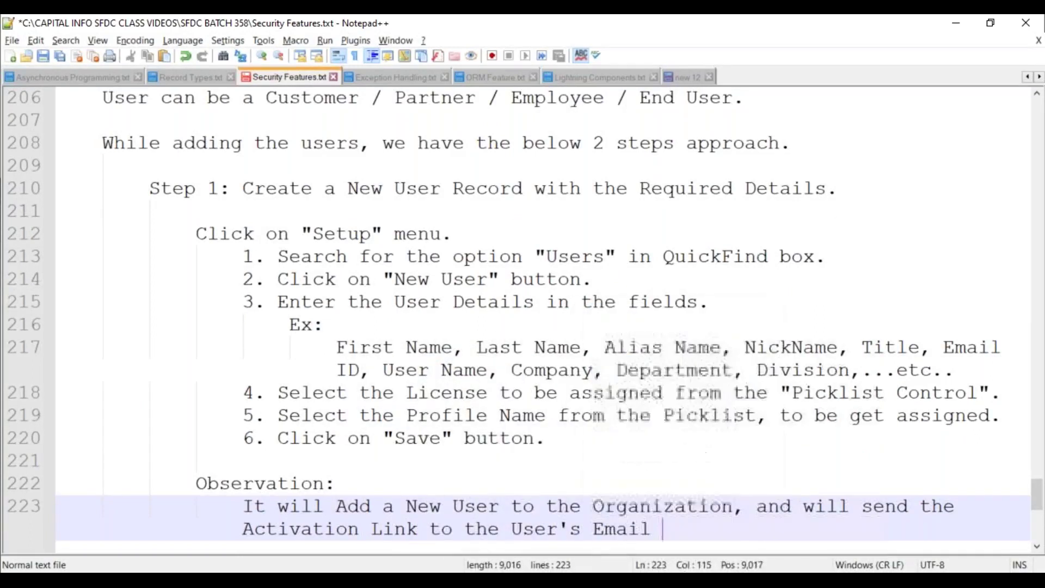
key("Return")
key("Return")
key("BackSpace")
key("BackSpace")
Save the file and add the heading 'Step 2: Activate the User Record.'
type("Step 2:")
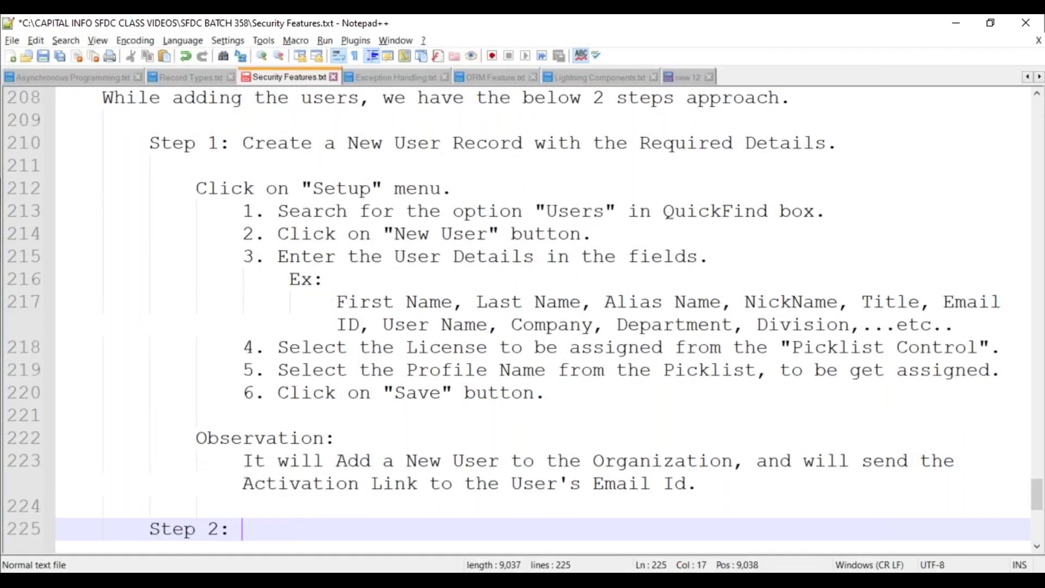
key("ctrl+s")
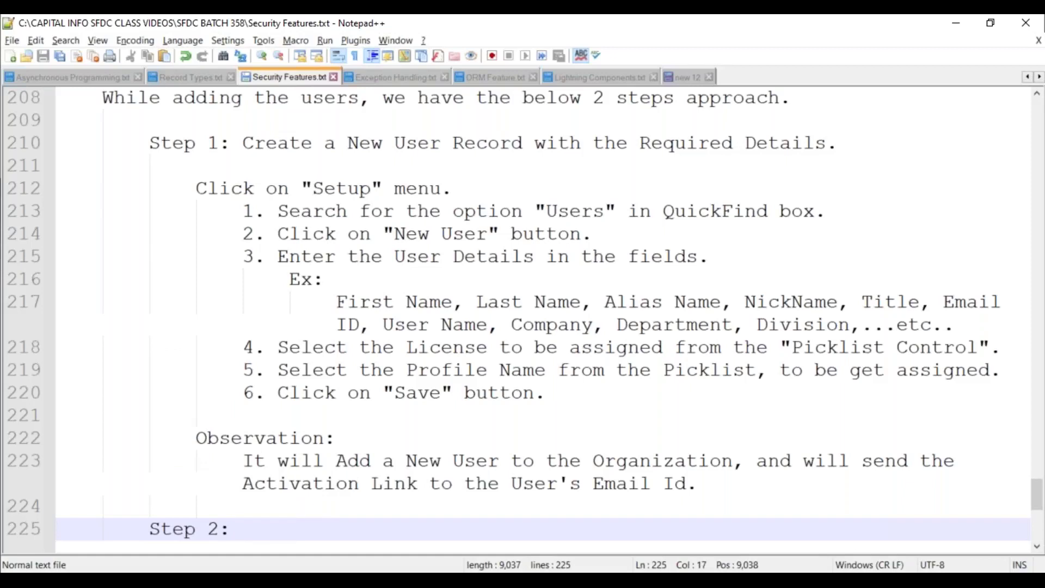
type(": Activate teg")
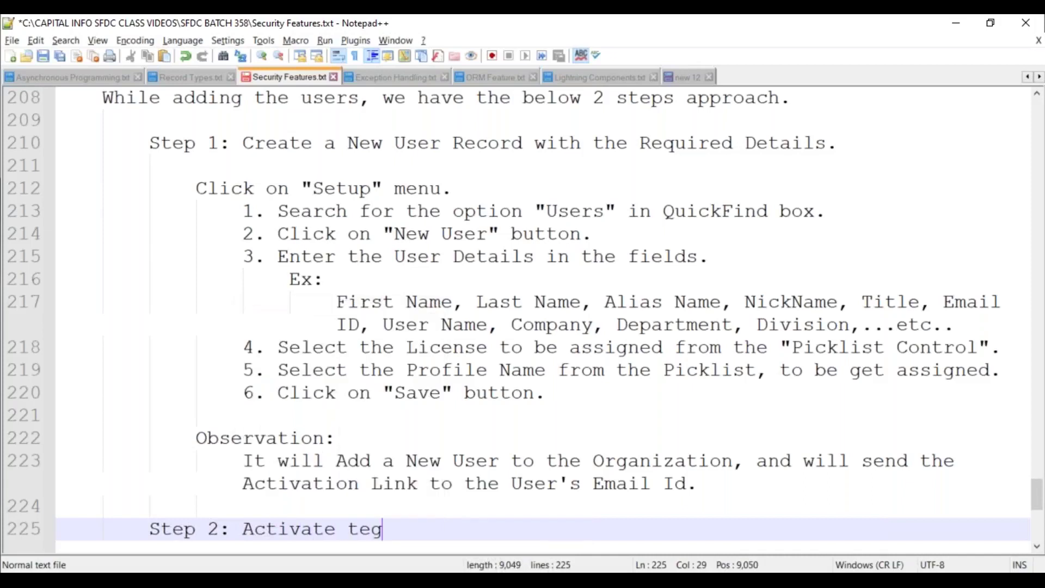
key("BackSpace")
key("BackSpace")
type("he User Record.")
key("Return")
Add activation steps 1–3: log into the user's email, open the Salesforce email, click "Verify Account"
type("1. Login int")
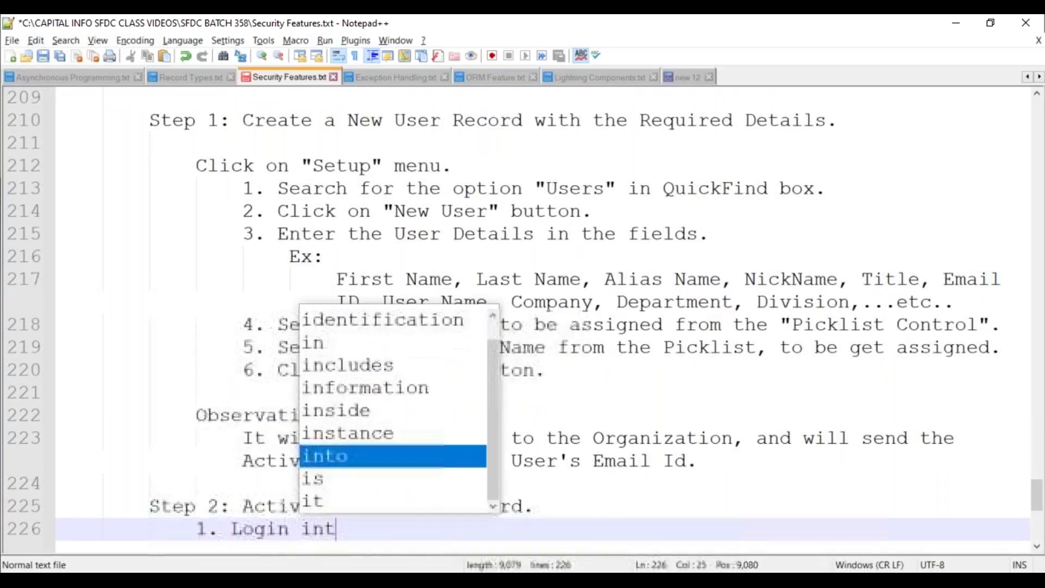
type("o the User's ")
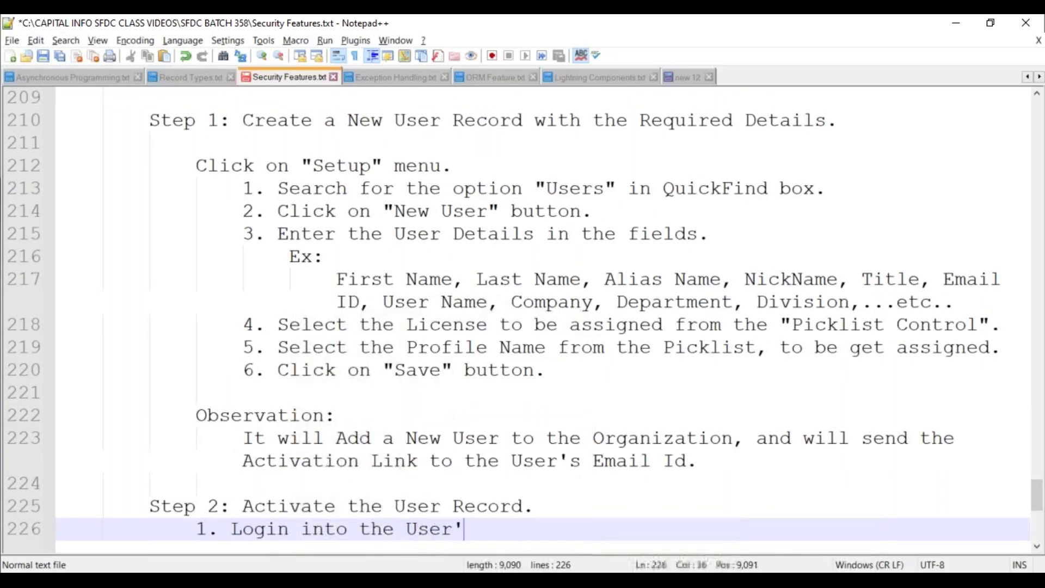
type("Email Account.")
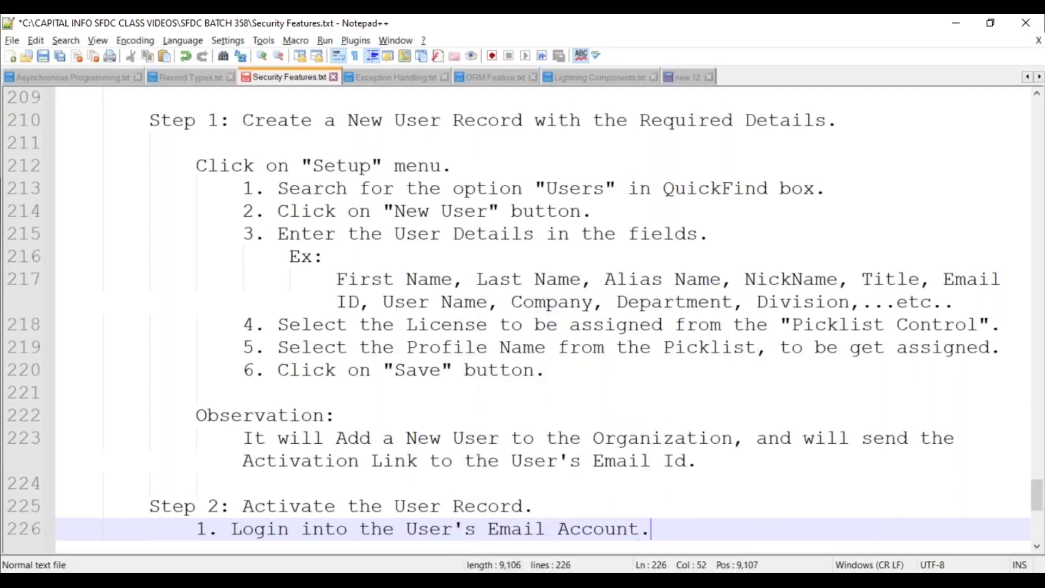
key("Return")
type("2. Open")
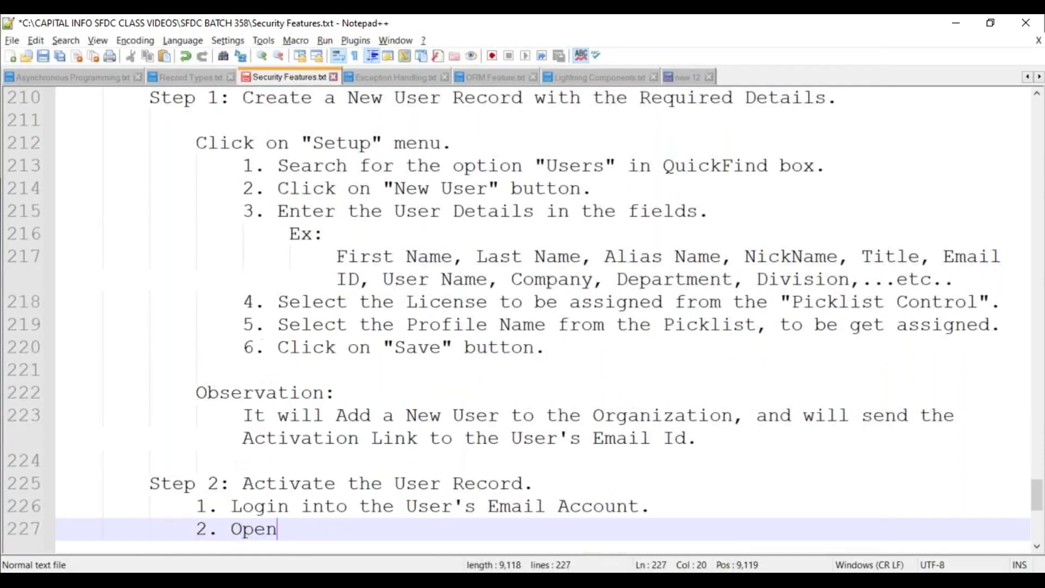
type(" the Email re")
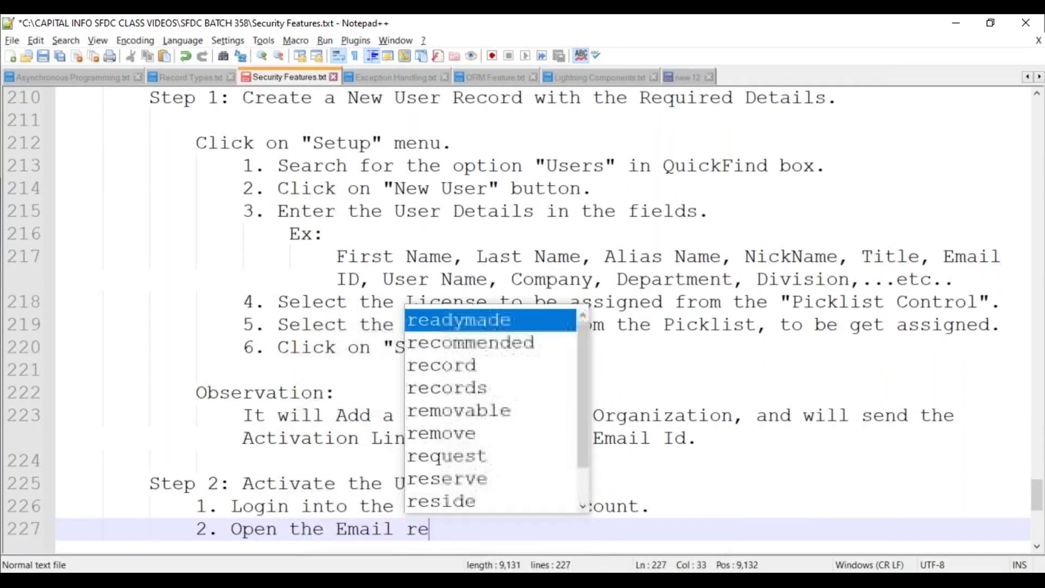
type("cived from ")
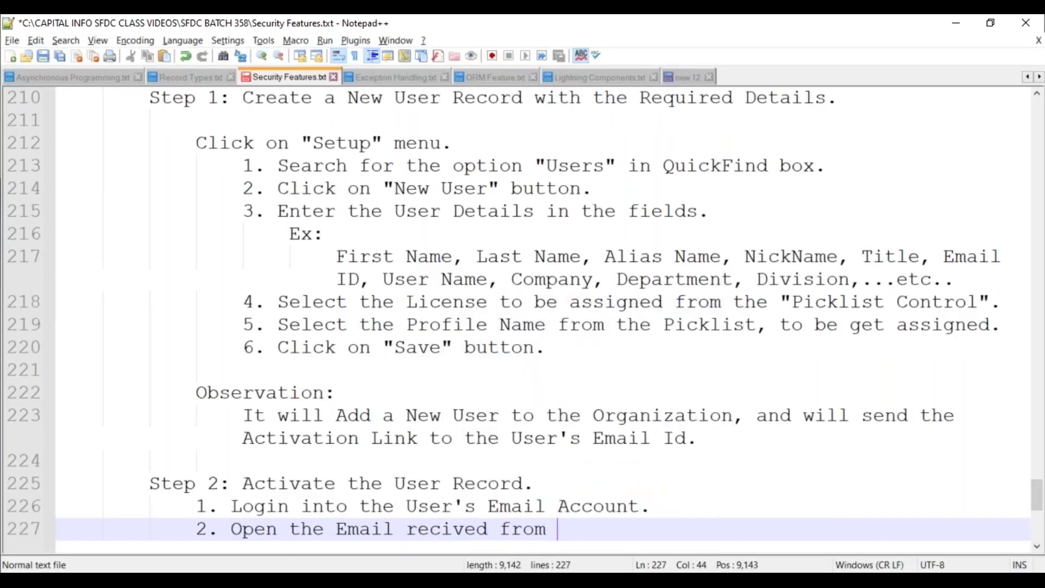
type("SSales")
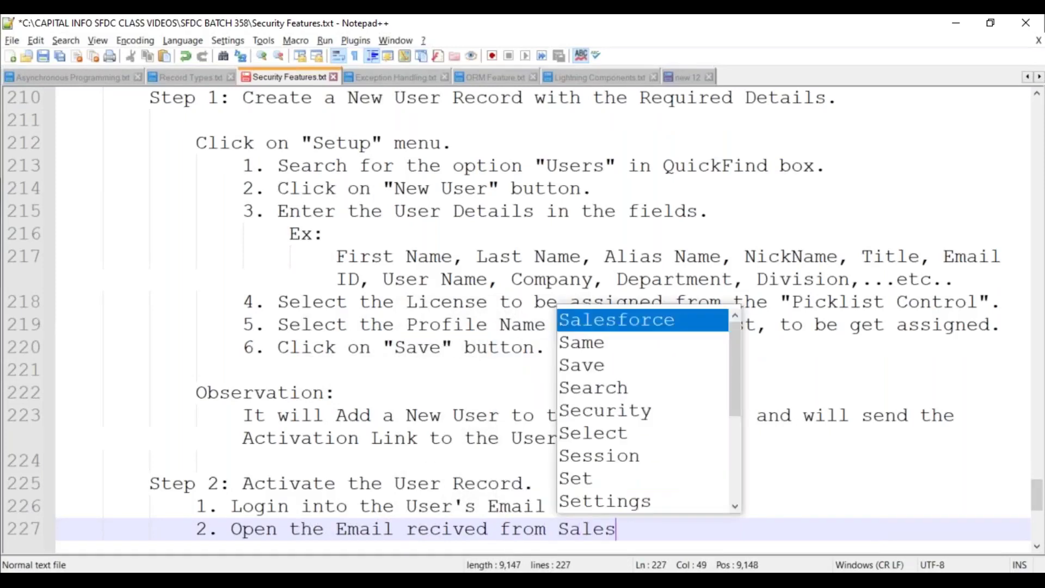
type("force.")
key("Return")
type("3. C")
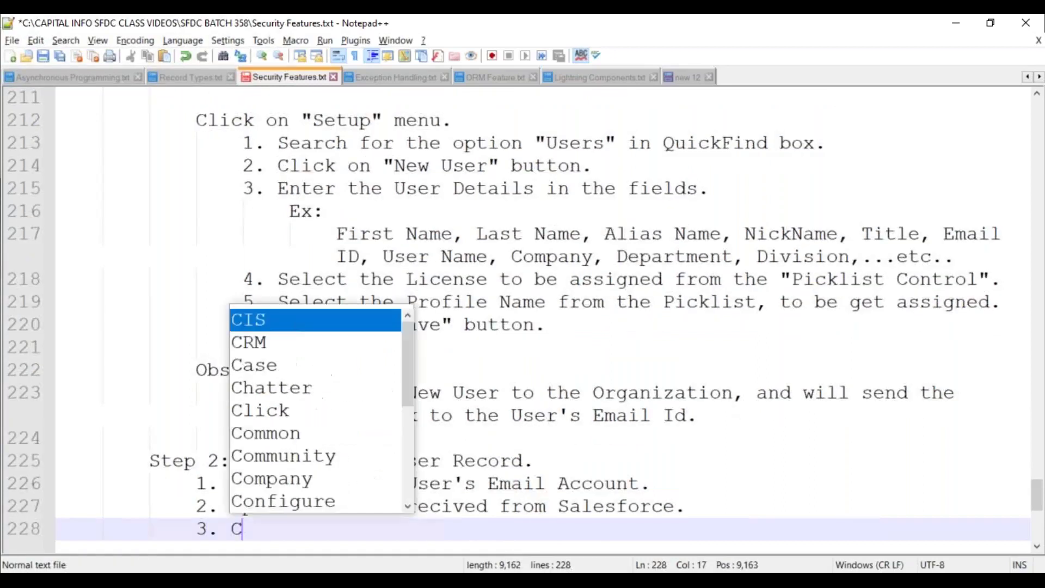
type("lick on \"Verf")
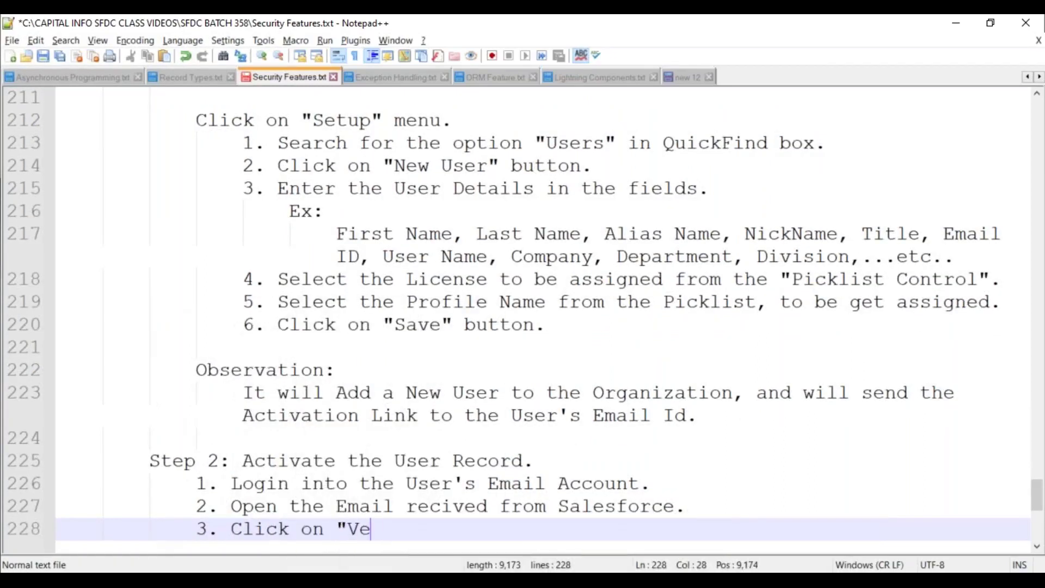
key("BackSpace")
type("iry")
key("BackSpace")
key("BackSpace")
type("fy A")
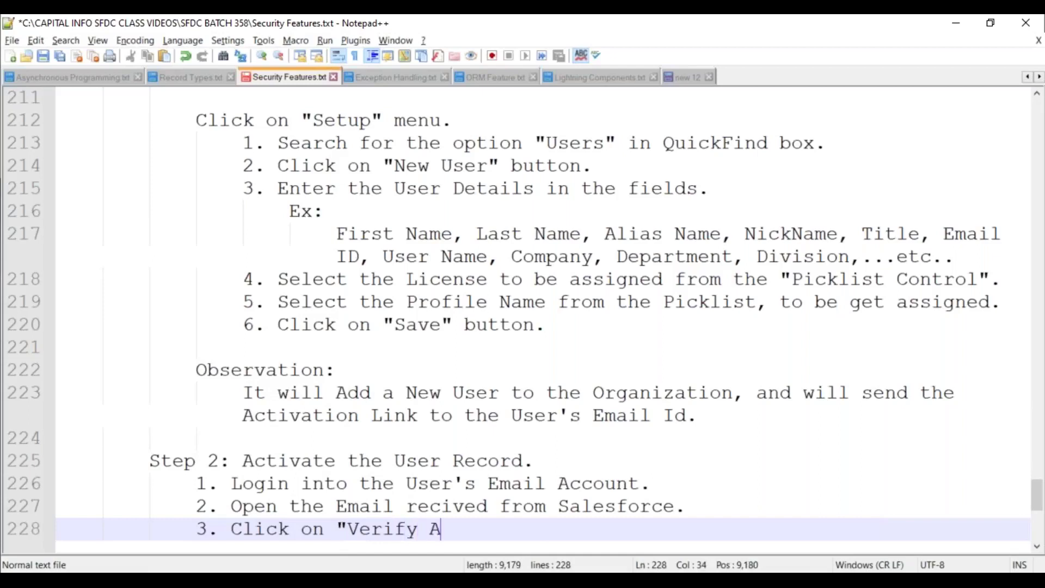
type("ccount\" button.")
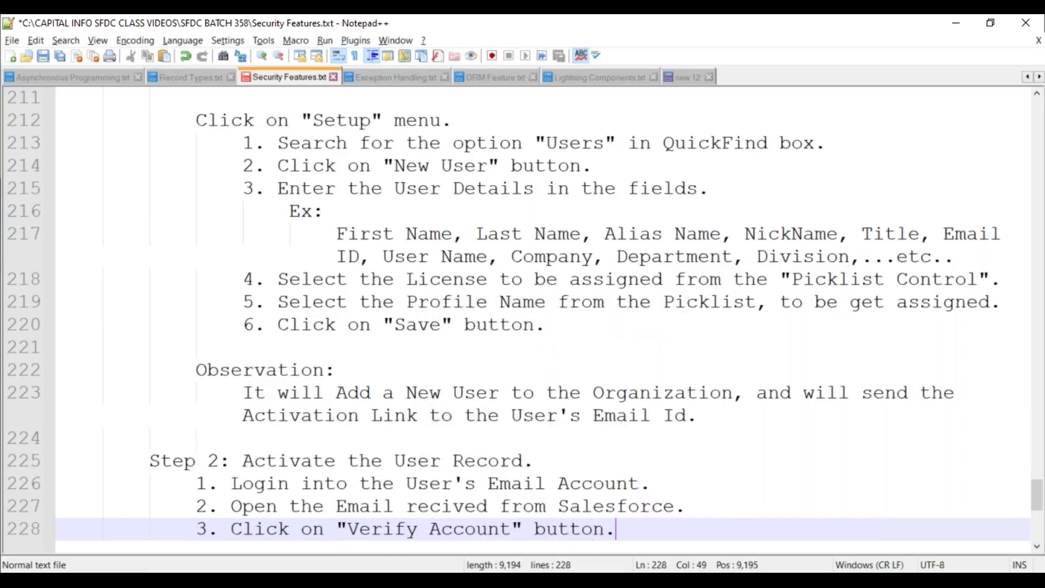
Add steps 4–5: enter Password, Confirm Password, Security Question and Answer, then click "Change Password"
key("Return")
type("4. Enter the Password, Confirm Pass")
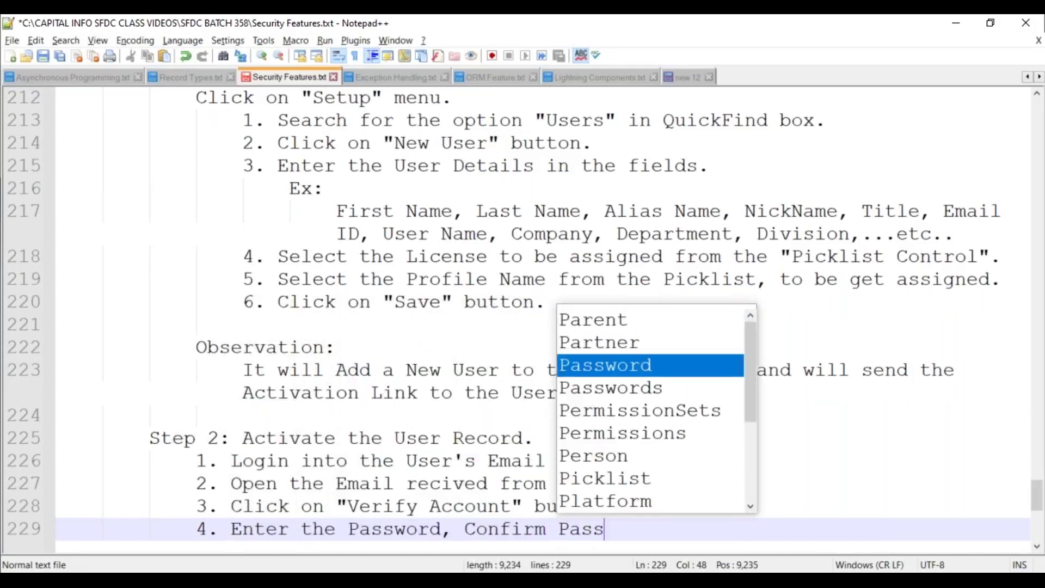
type("word, Securit")
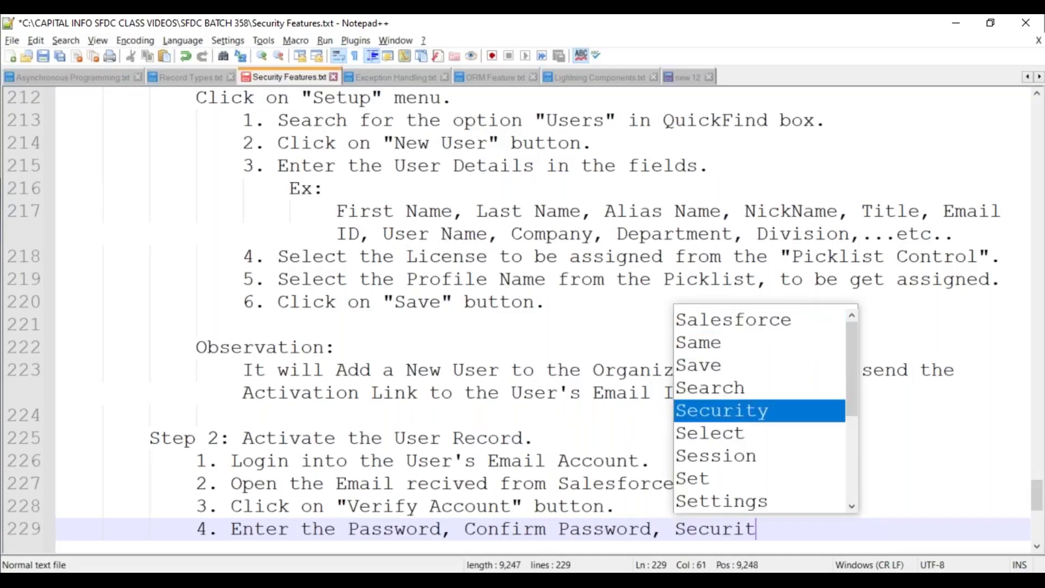
type("y Question")
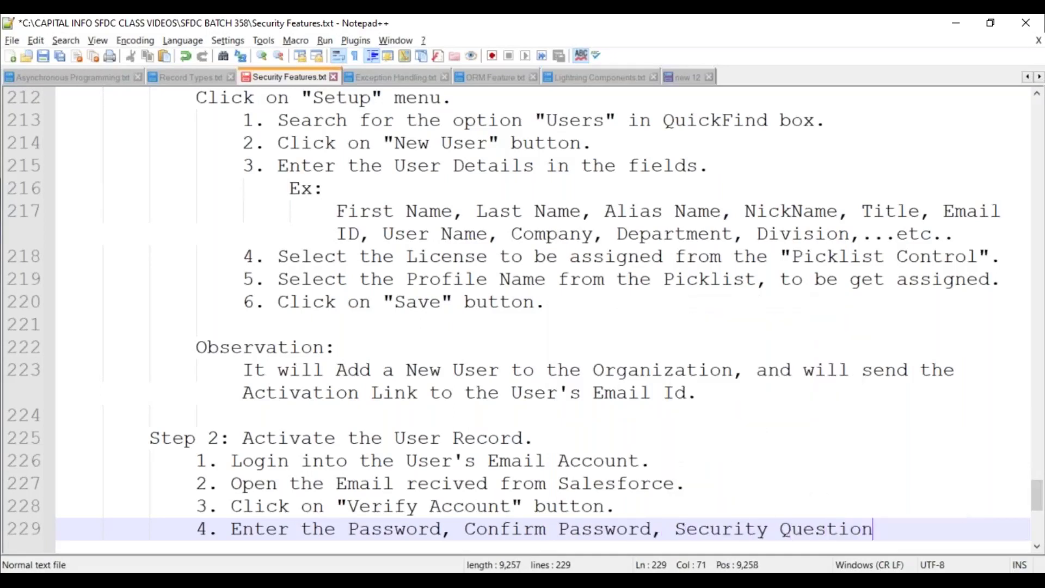
type(", and Ans")
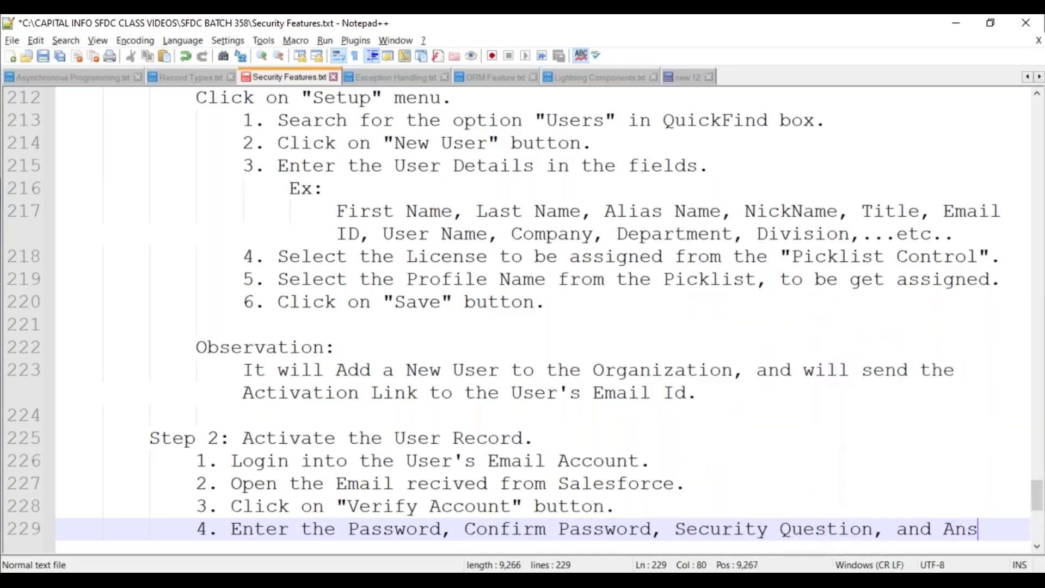
type("wer.")
key("Return")
type("5. Click on ")
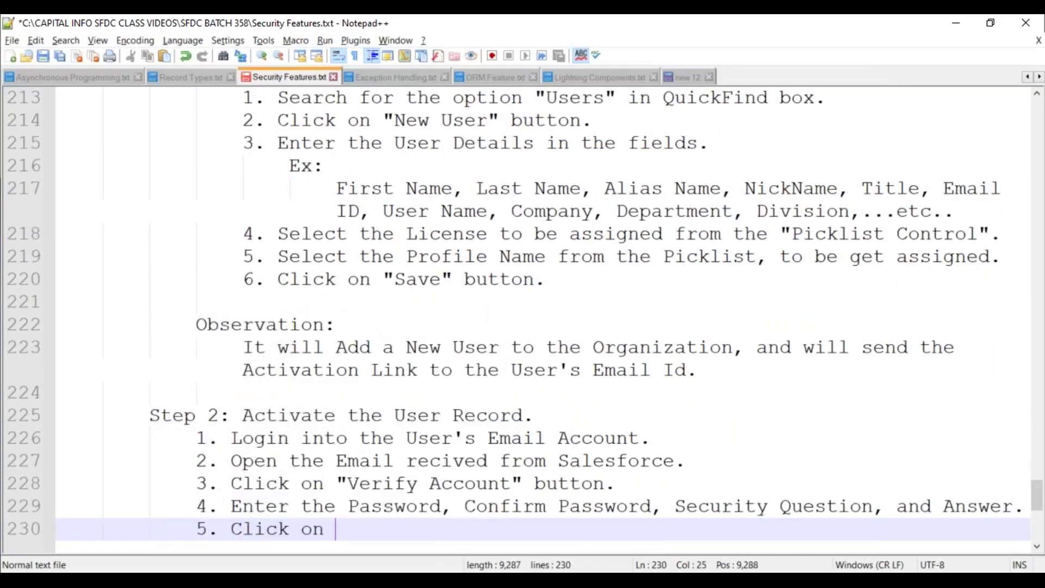
type("\"Change Passw")
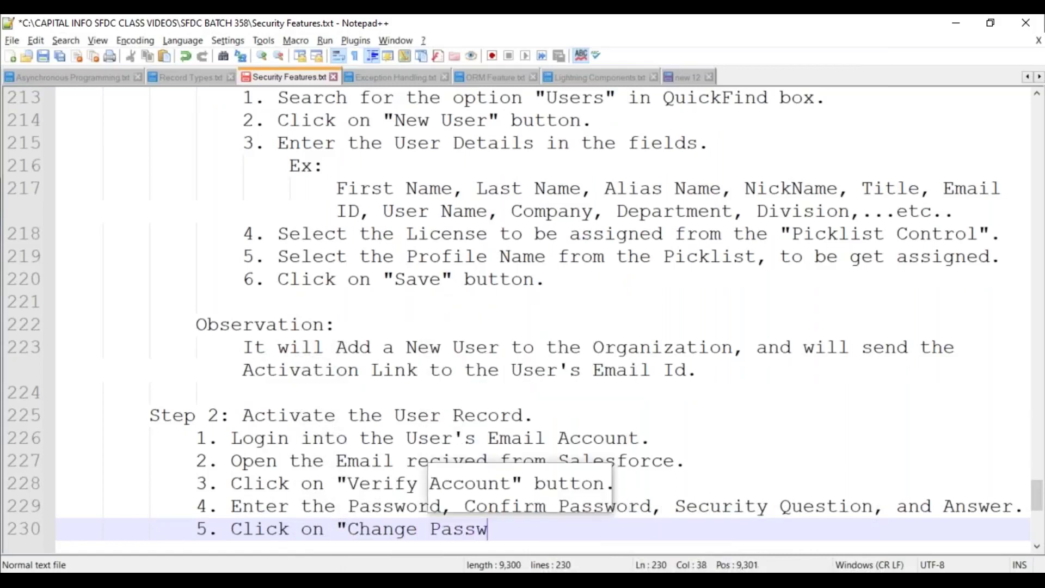
type("erord\"")
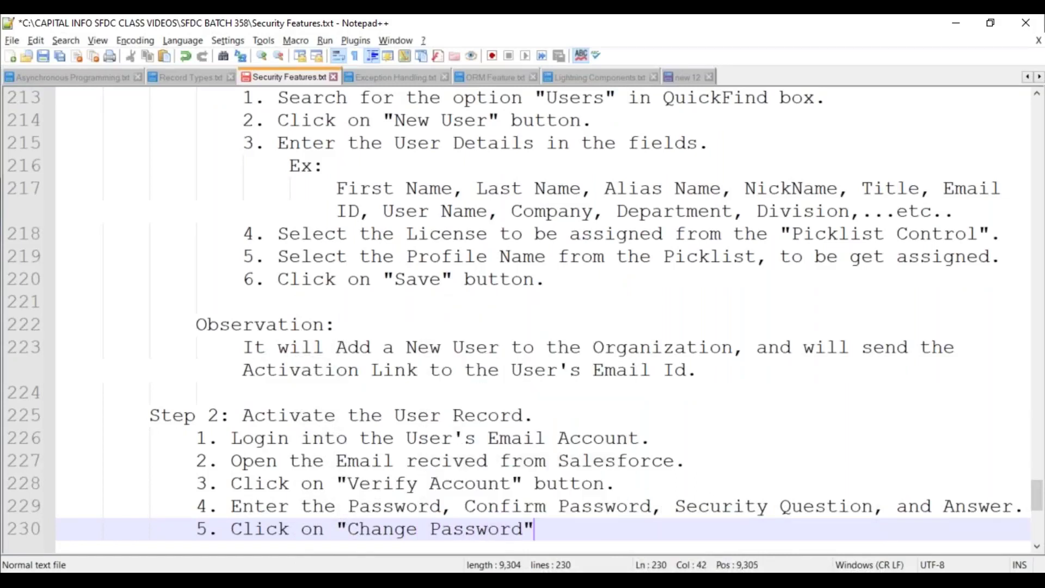
type(" button.")
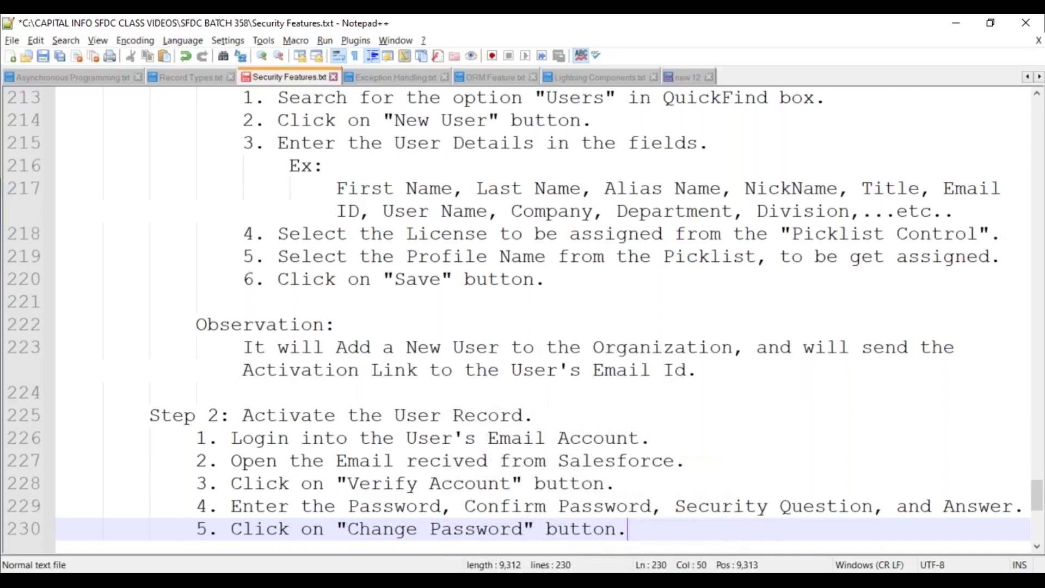
key("Return")
key("Return")
Add an Observation that the user password is reset and redirected to the Salesforce Account, then save
key("BackSpace")
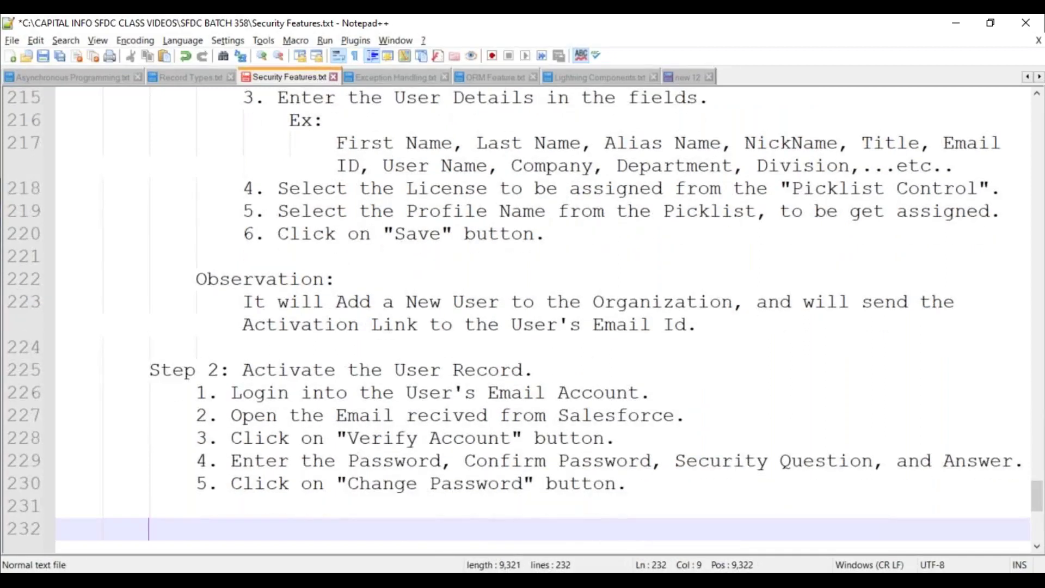
key("BackSpace")
type("Observation:")
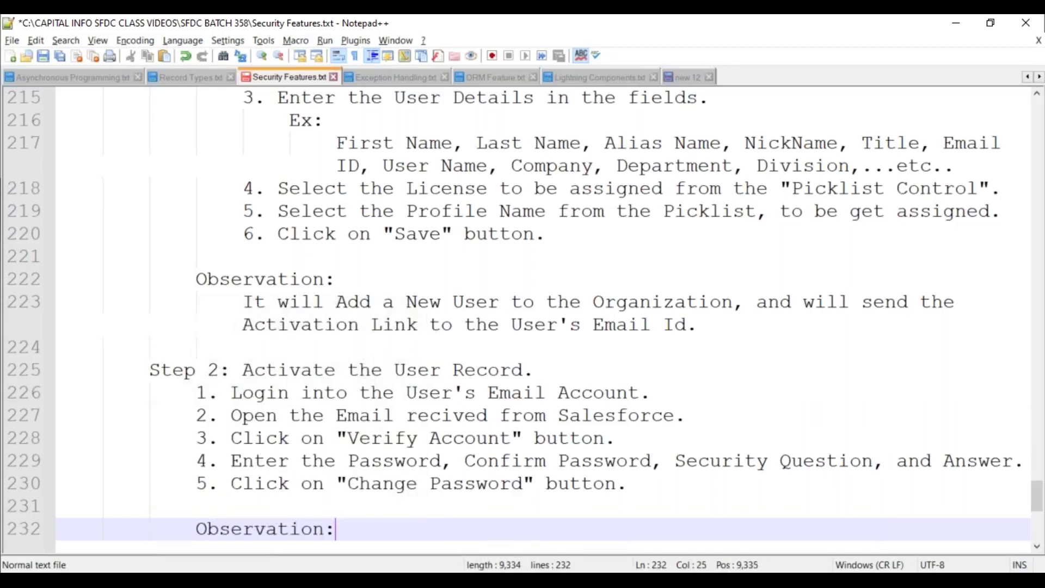
key("Return")
key("Tab")
type("It")
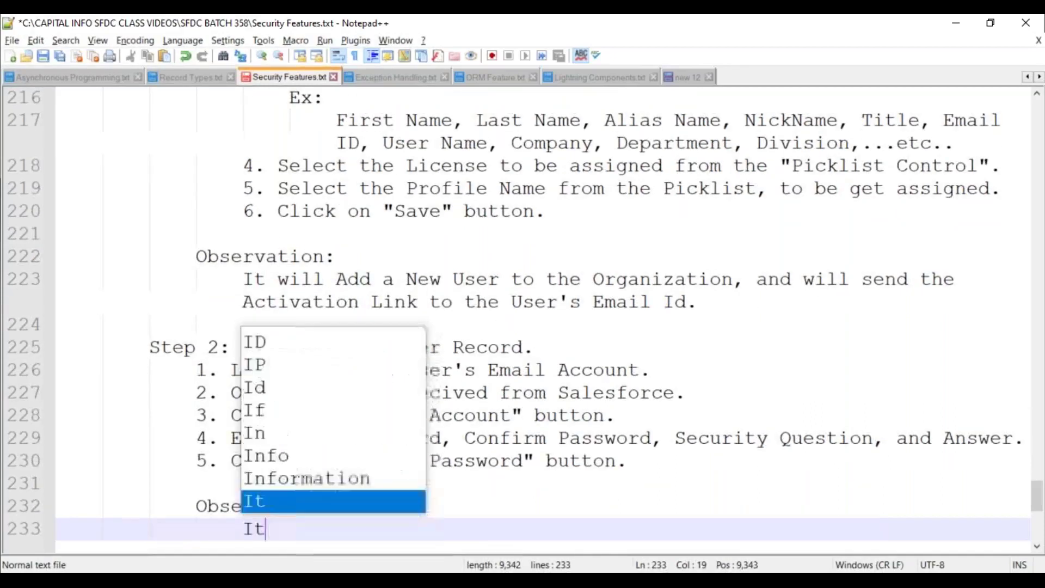
type(" will reset the")
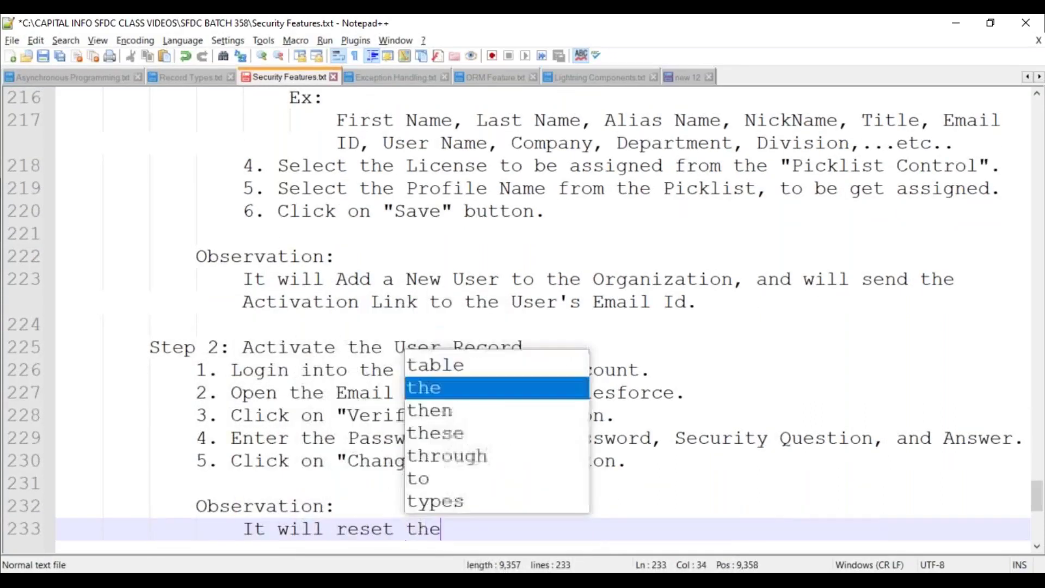
type(" user pass")
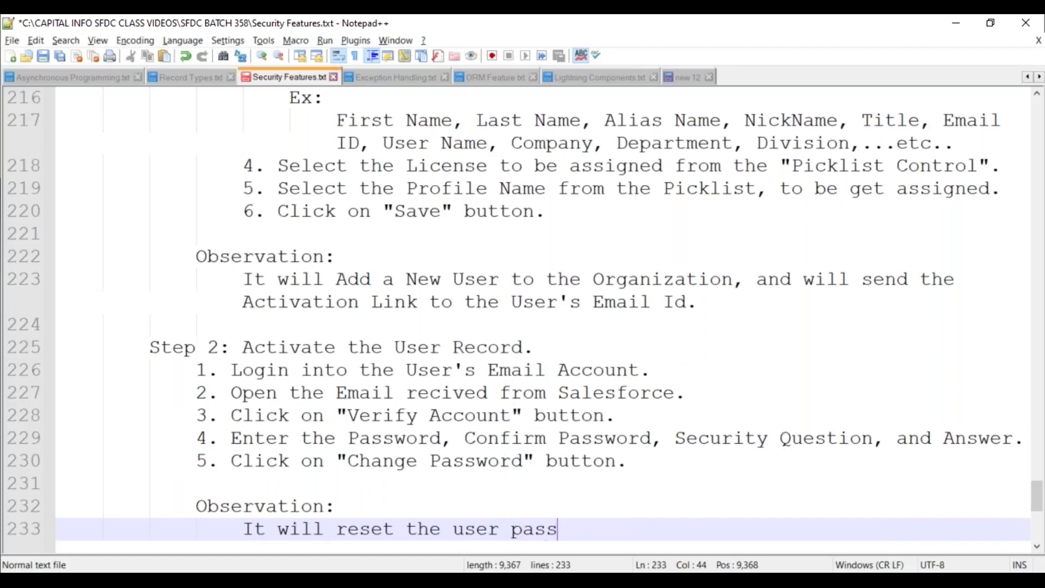
type("word, and will")
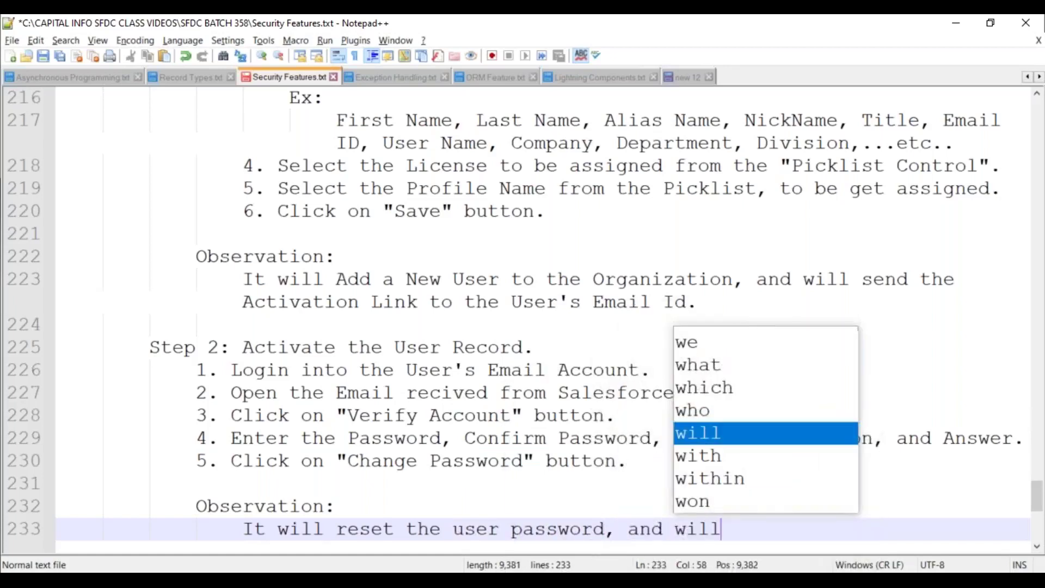
type(" re-direct")
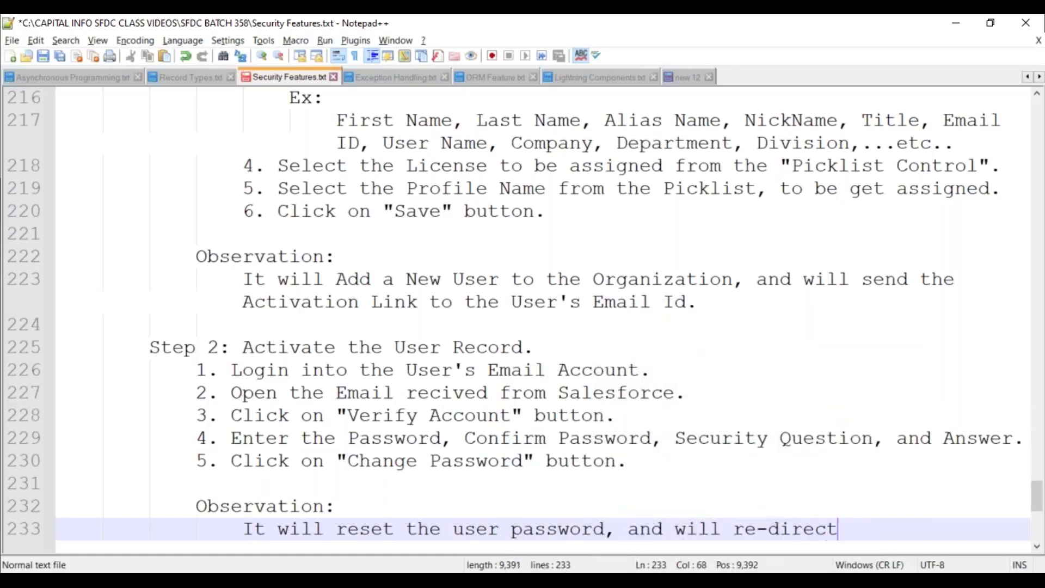
type(" the user to the")
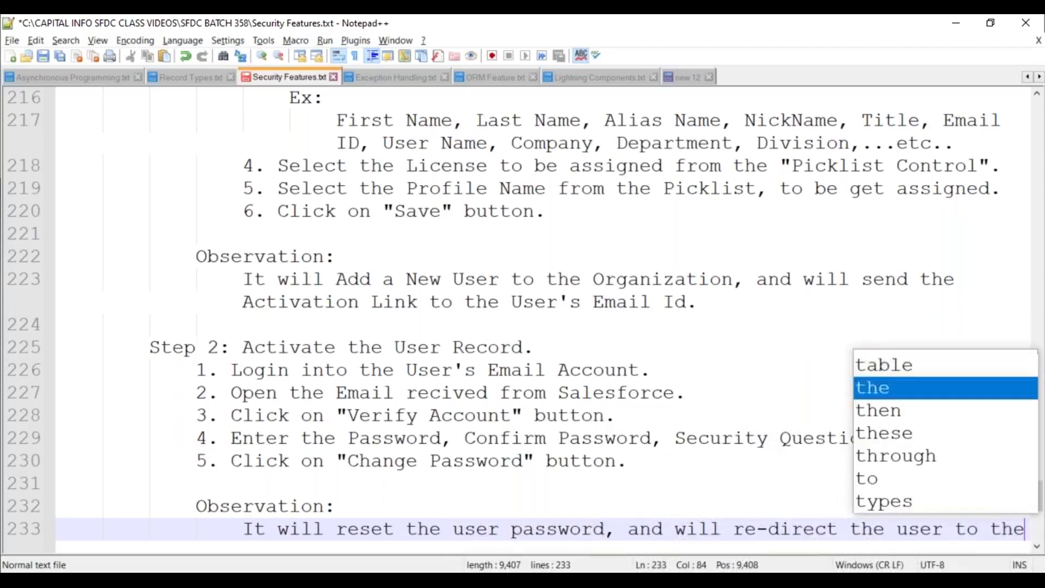
type(" Salesforce Accounts")
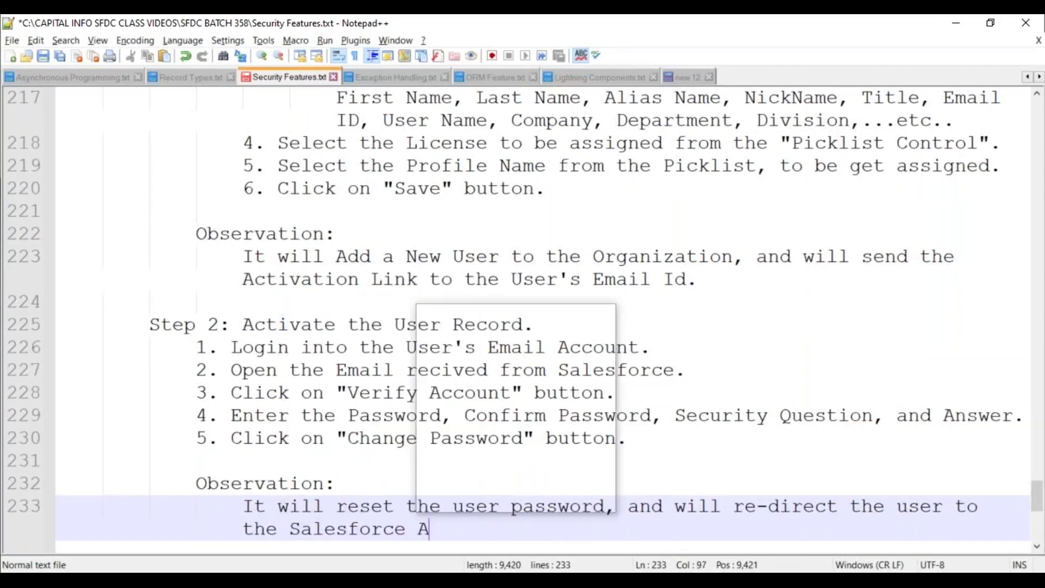
key("BackSpace")
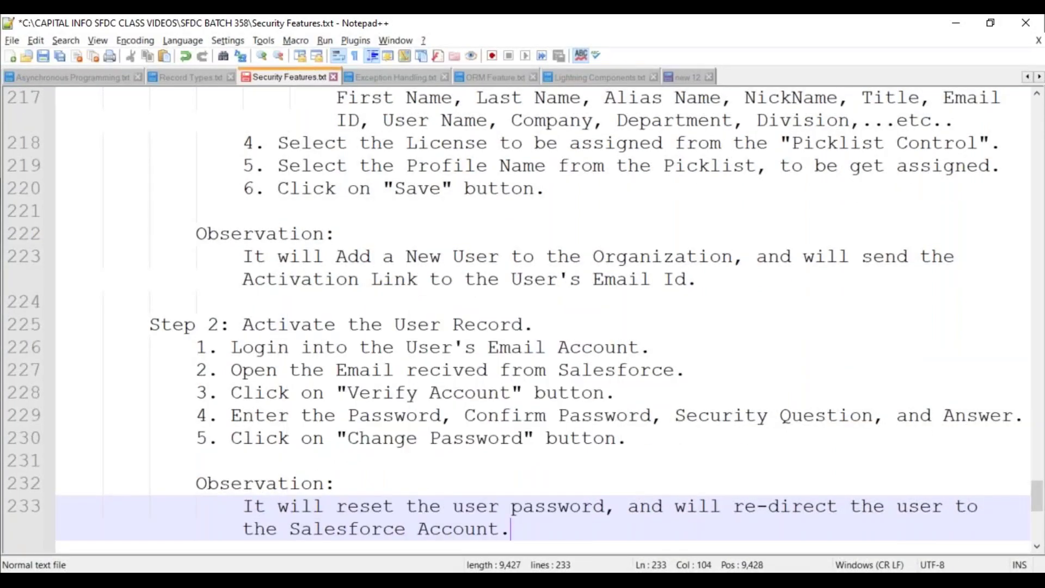
key("Return")
key("BackSpace")
key("BackSpace")
key("ctrl+s")
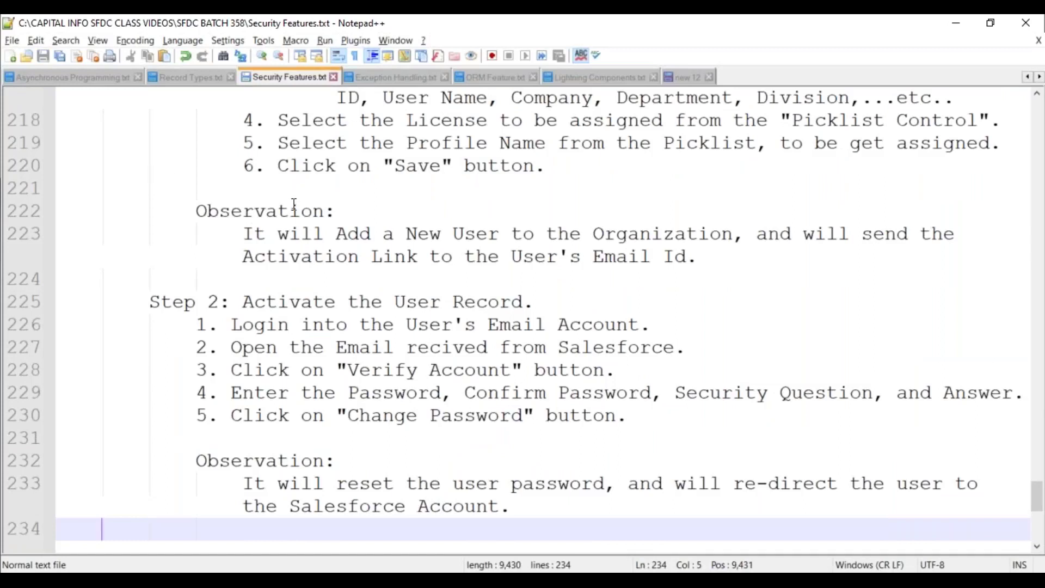
scroll(281, 201, "up", 2)
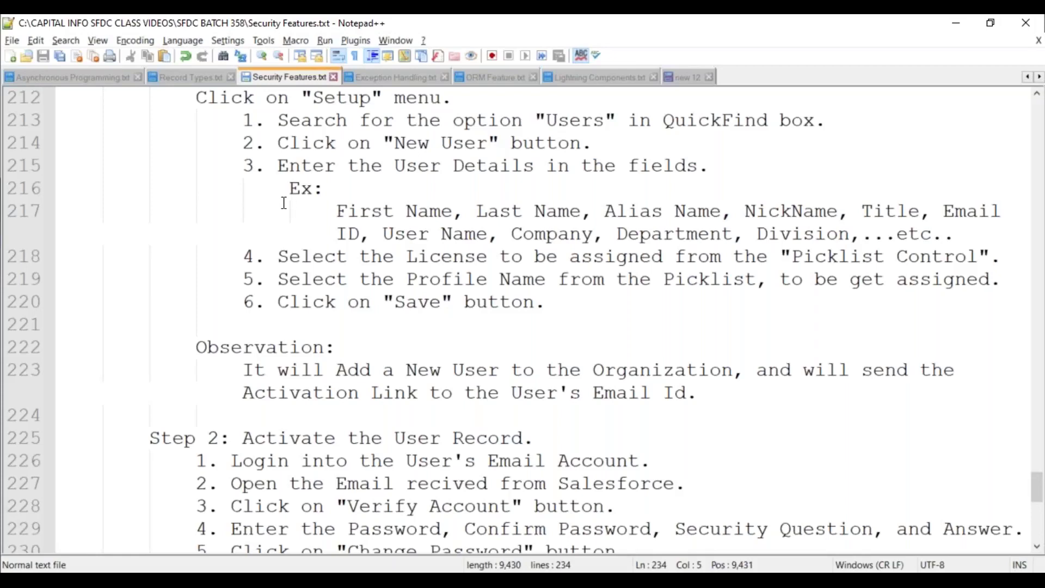
scroll(304, 250, "down", 2)
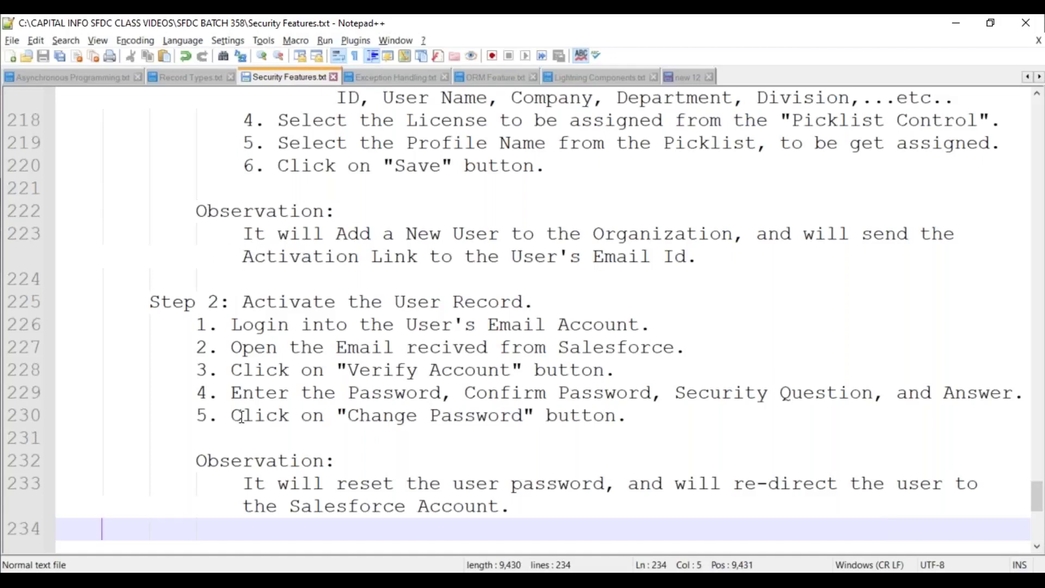
Save and add the heading 'Create the below 4 Users:' below the Step 2 notes
scroll(259, 379, "down", 3)
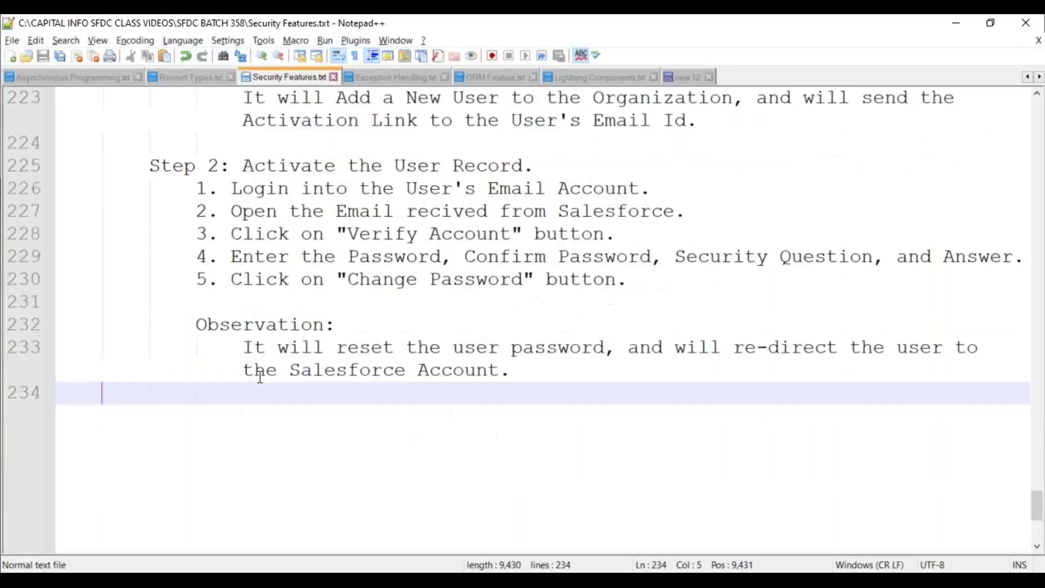
key("Return")
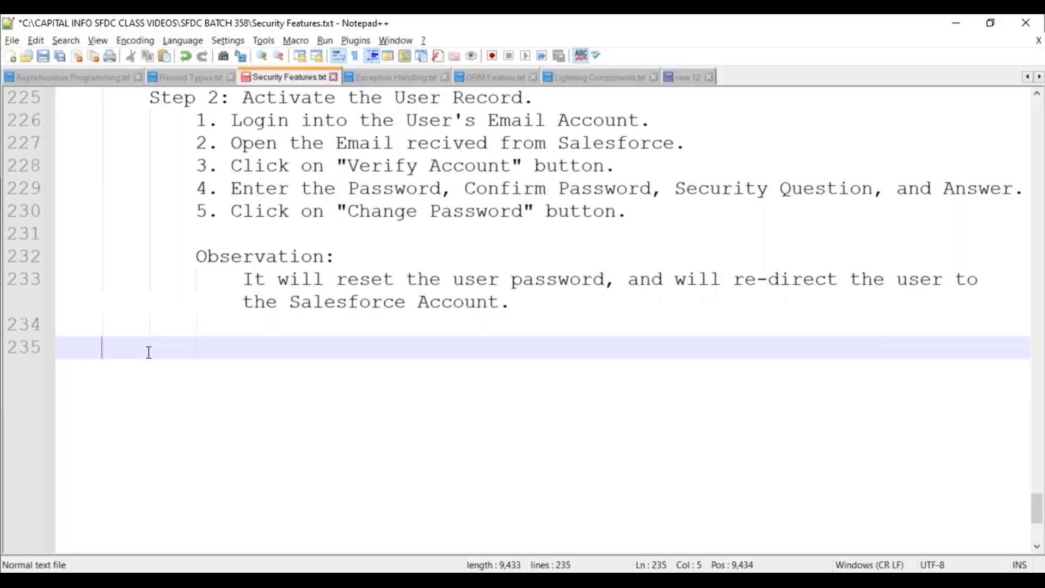
key("ctrl+s")
key("BackSpace")
key("BackSpace")
type("Create the bel")
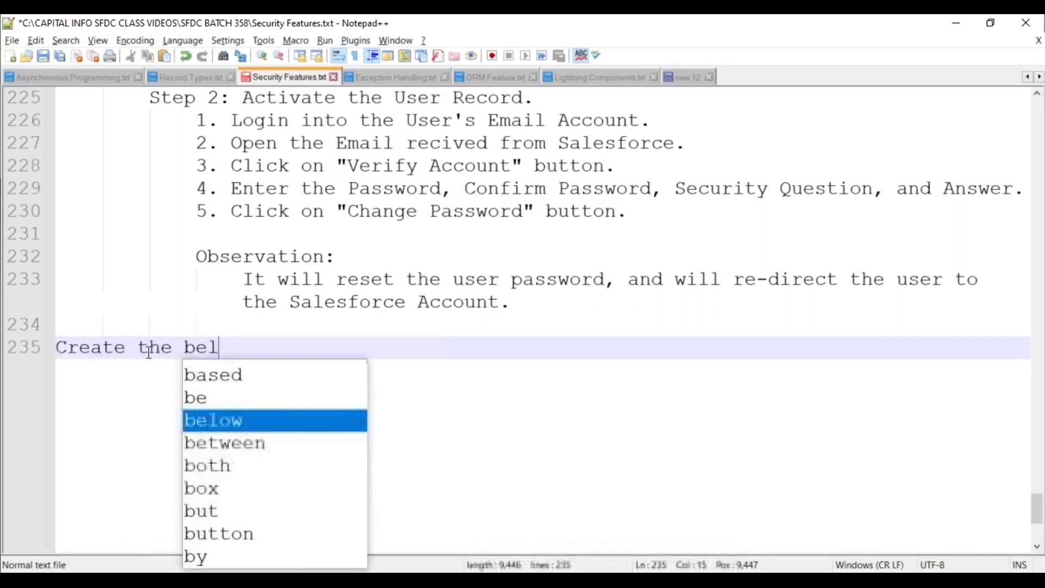
type("ow 4 ")
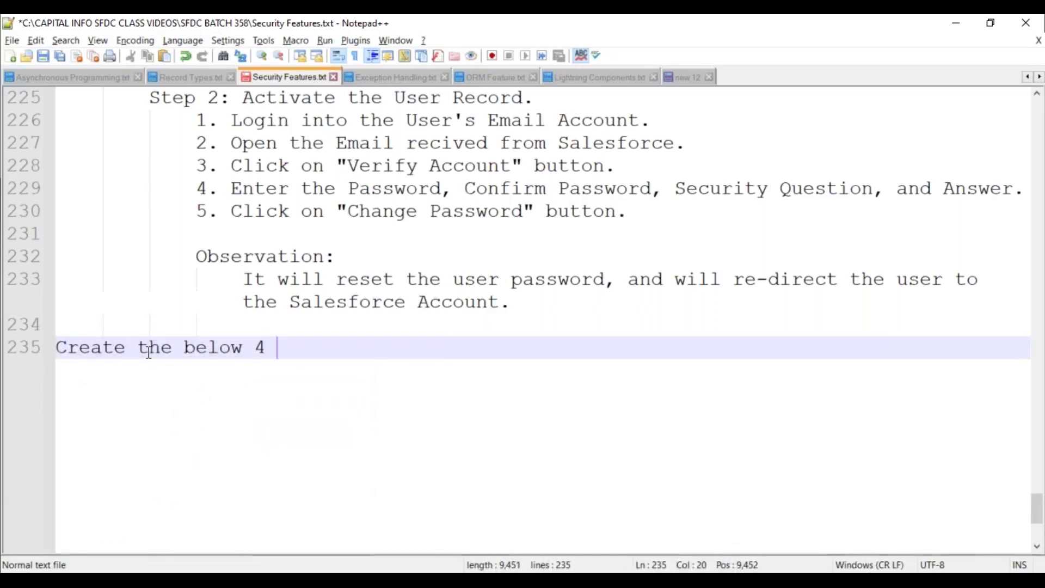
type("Users:")
key("Return")
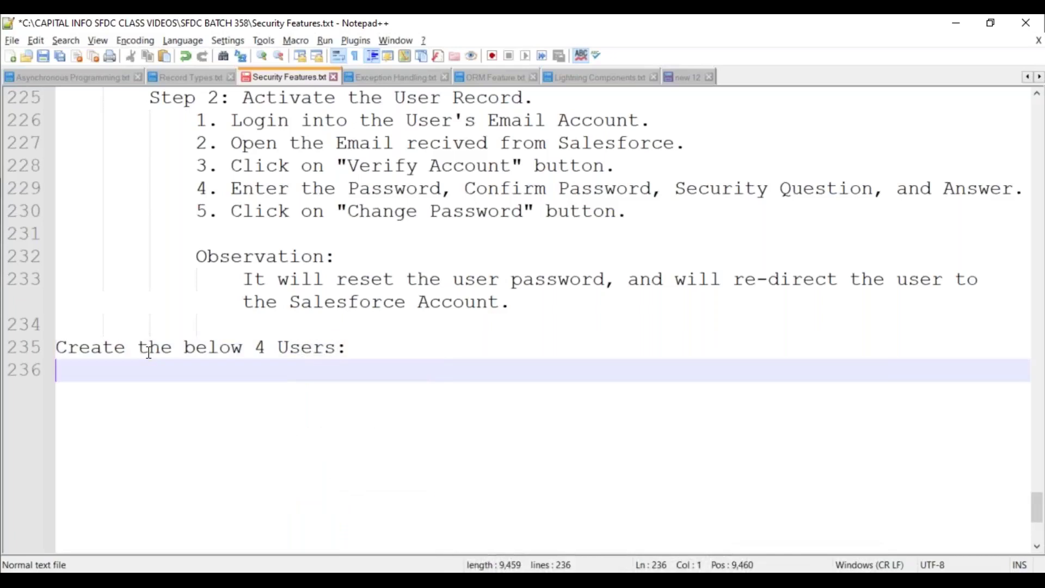
key("Tab")
List '1. Salesforce Licensed User:' with sub-item '1. Development User.' and begin item '2.'
type("1. Sale")
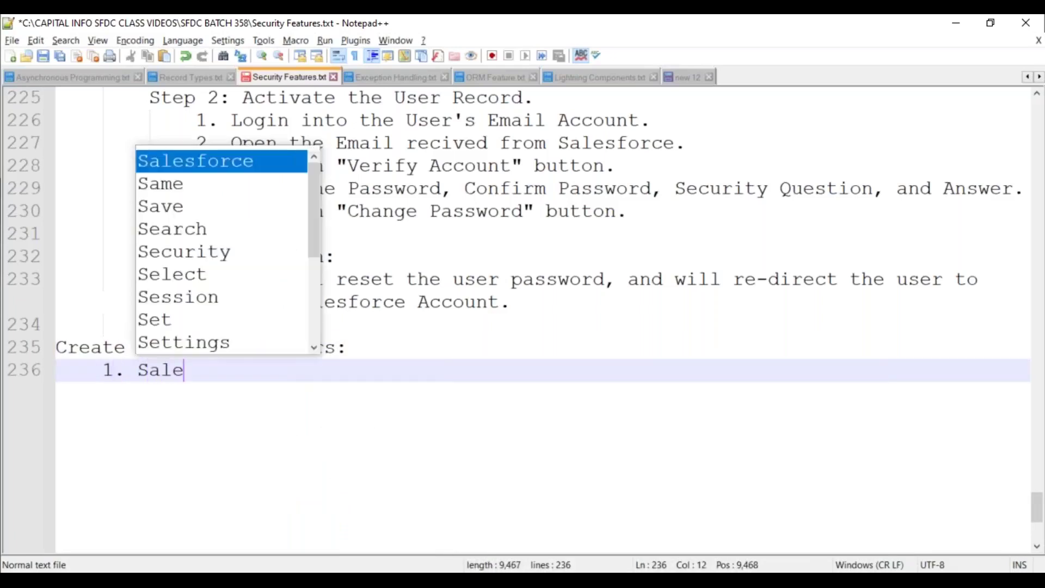
key("Return")
type("Licn")
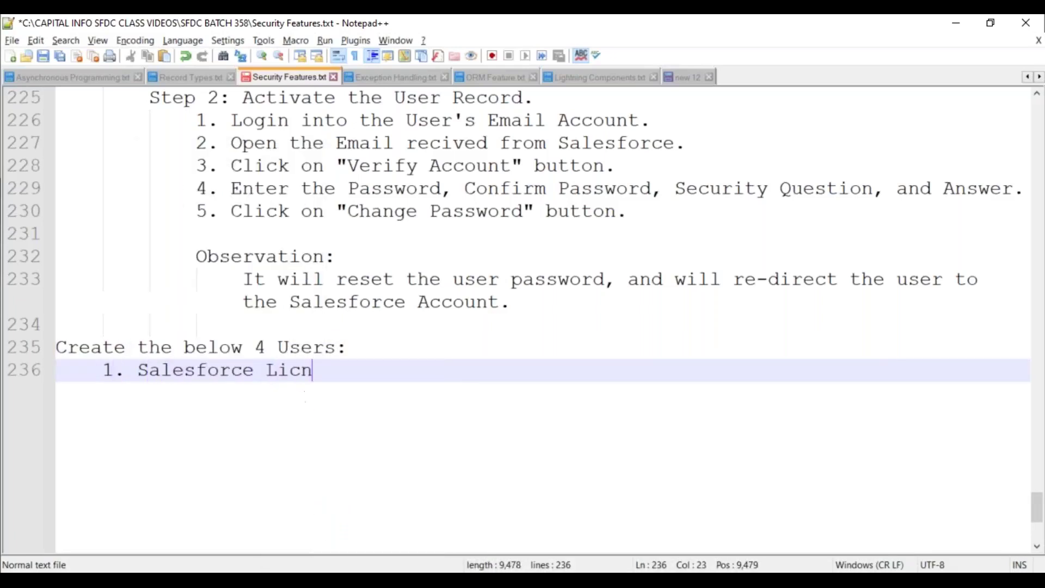
key("BackSpace")
type("e")
key("Return")
type("s")
key("BackSpace")
type("d User:")
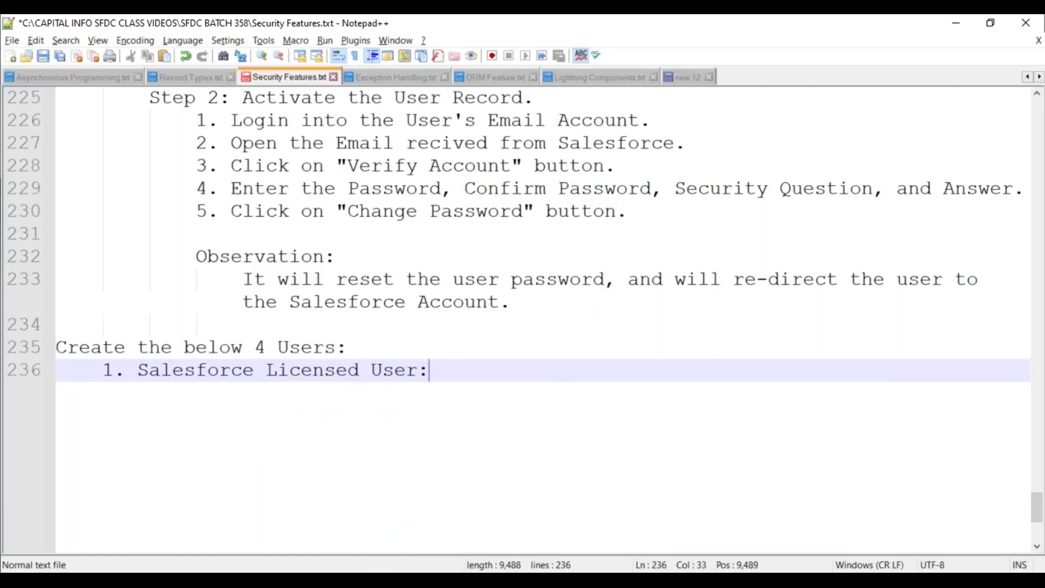
key("Return")
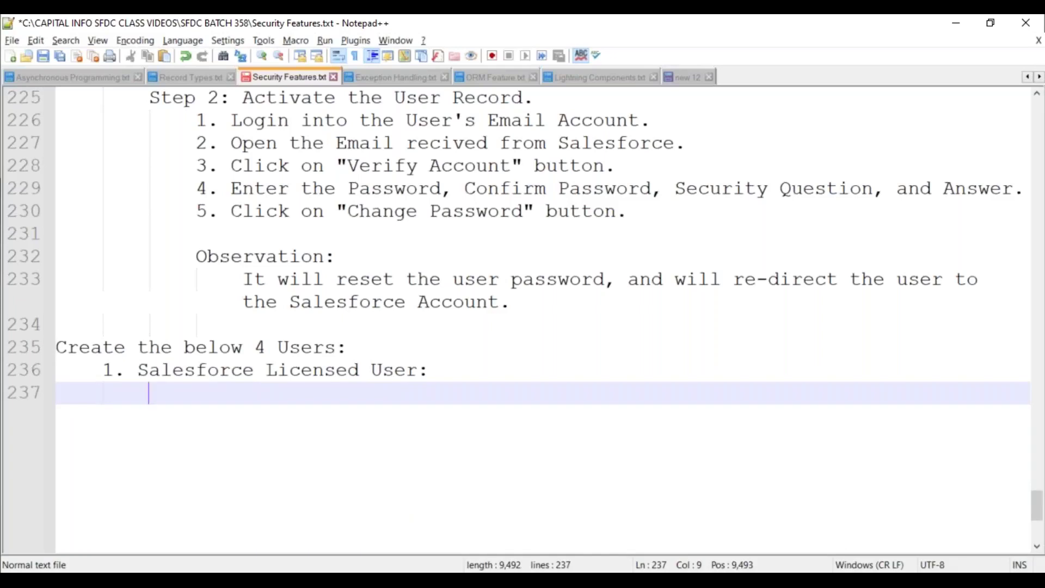
type("1. Devel")
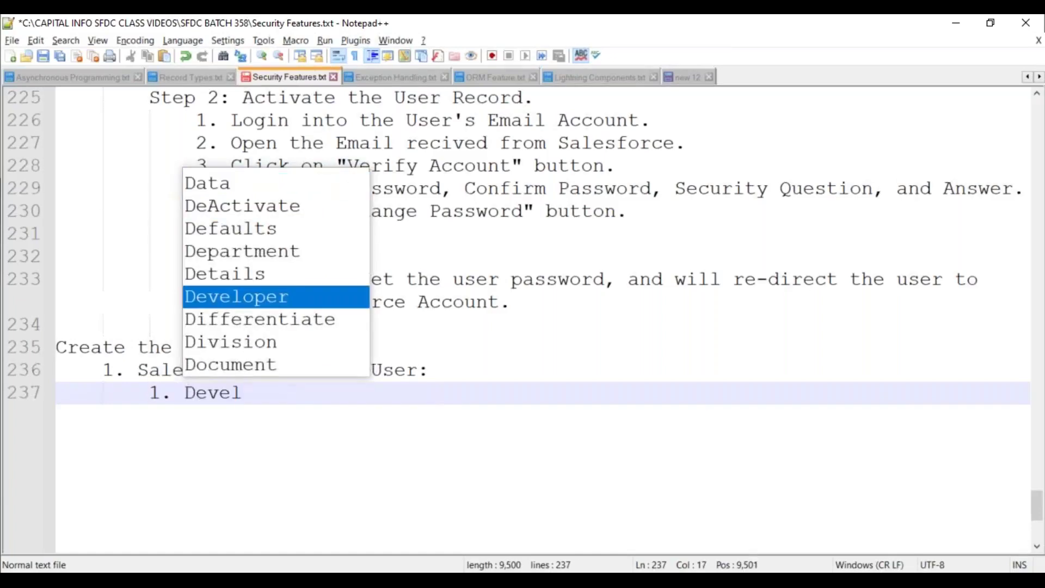
type("opment ")
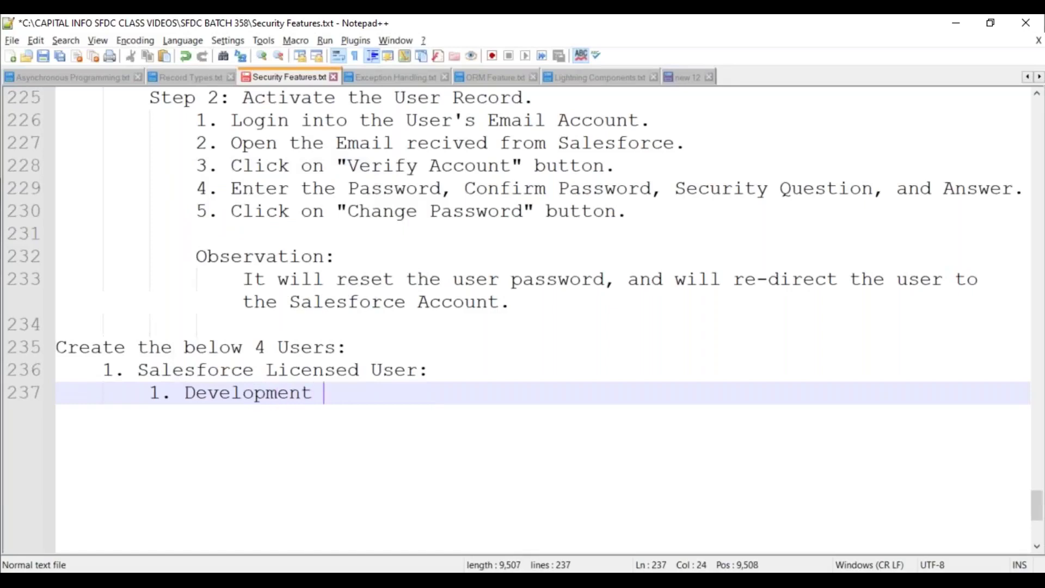
type("User.")
key("Return")
key("Return")
key("BackSpace")
type("2.")
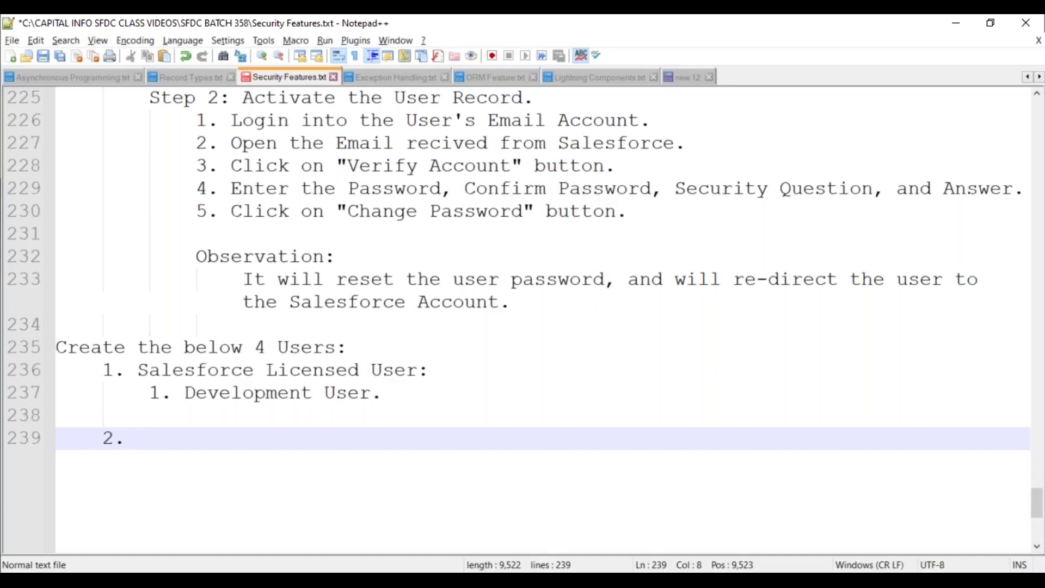
Add a dashed underline beneath the heading line
left_click(359, 342)
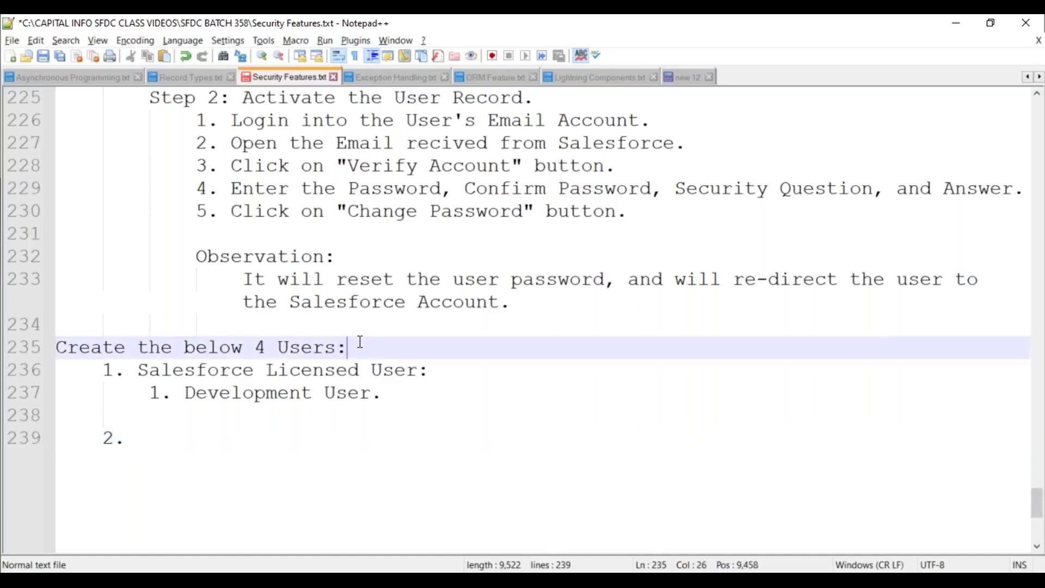
key("Return")
type("----------------------")
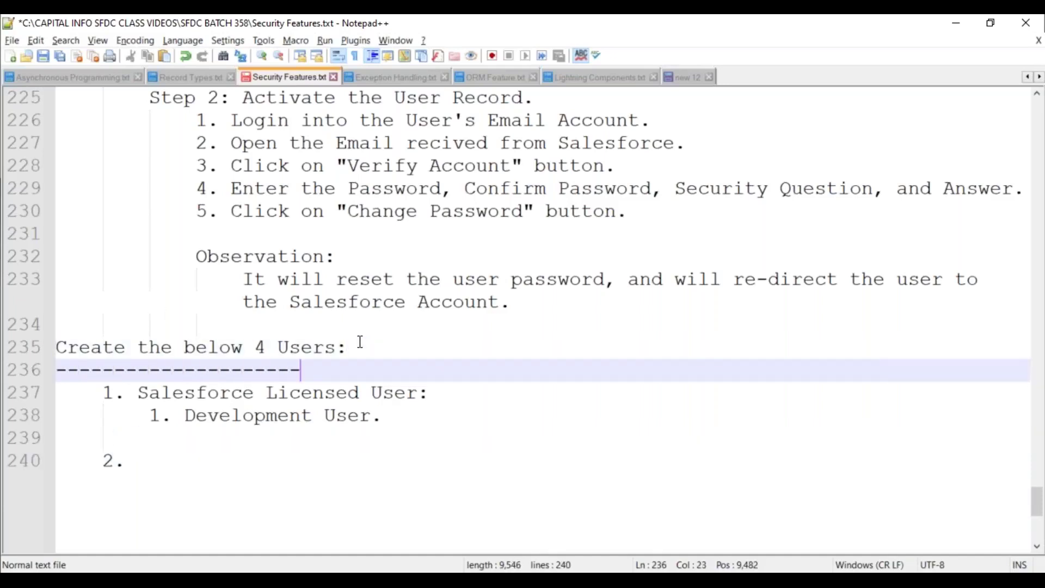
type("----")
key("BackSpace")
scroll(327, 349, "down", 2)
Write the second list item '2. Platform Licensed User:' on line 240
left_click(222, 325)
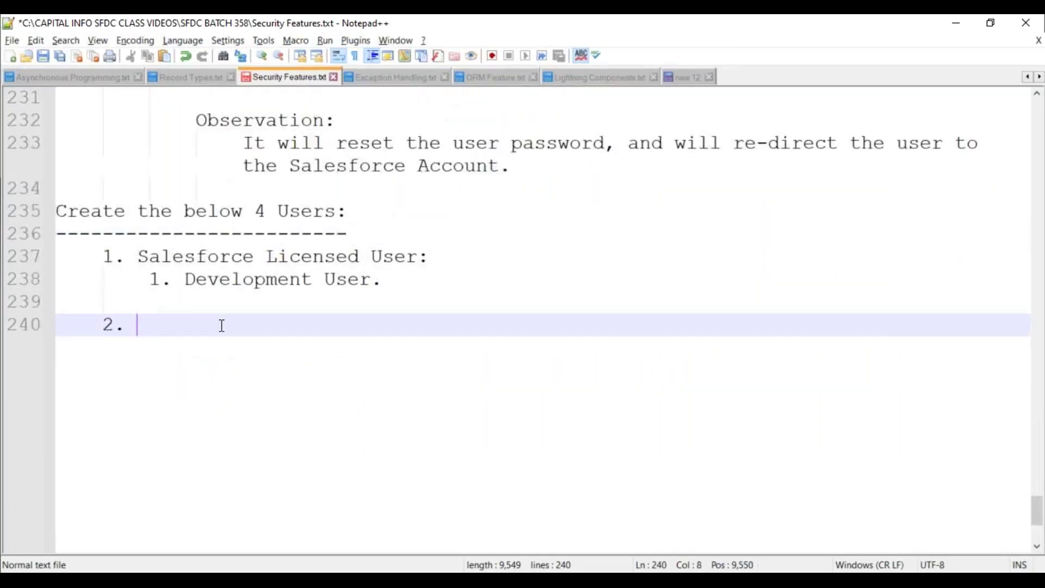
type("Plat")
key("Return")
type("Licen")
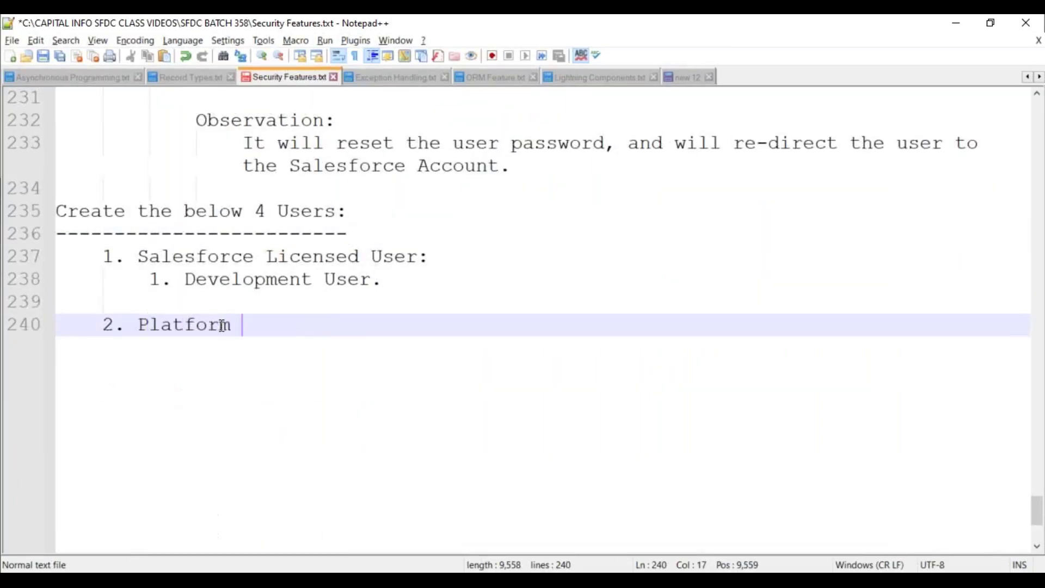
key("Return")
type("d")
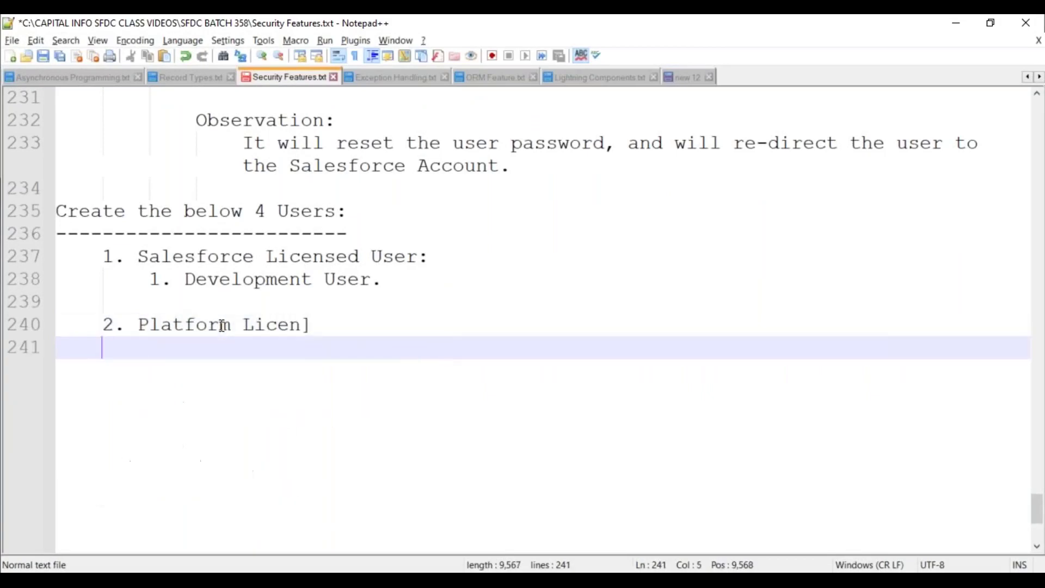
key("BackSpace")
key("BackSpace")
key("BackSpace")
type("ce")
key("BackSpace")
key("BackSpace")
type("sed ")
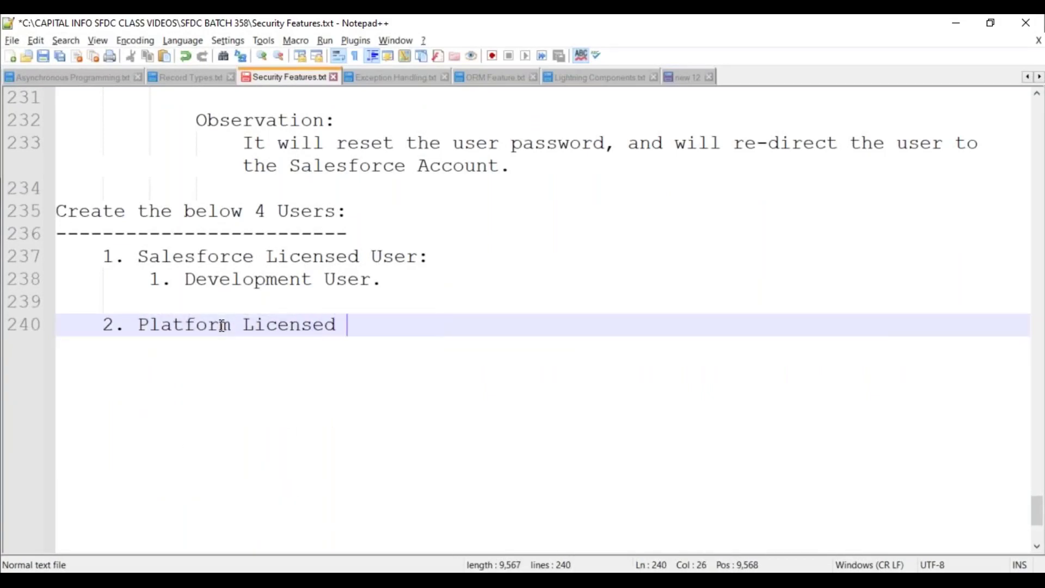
type("User:")
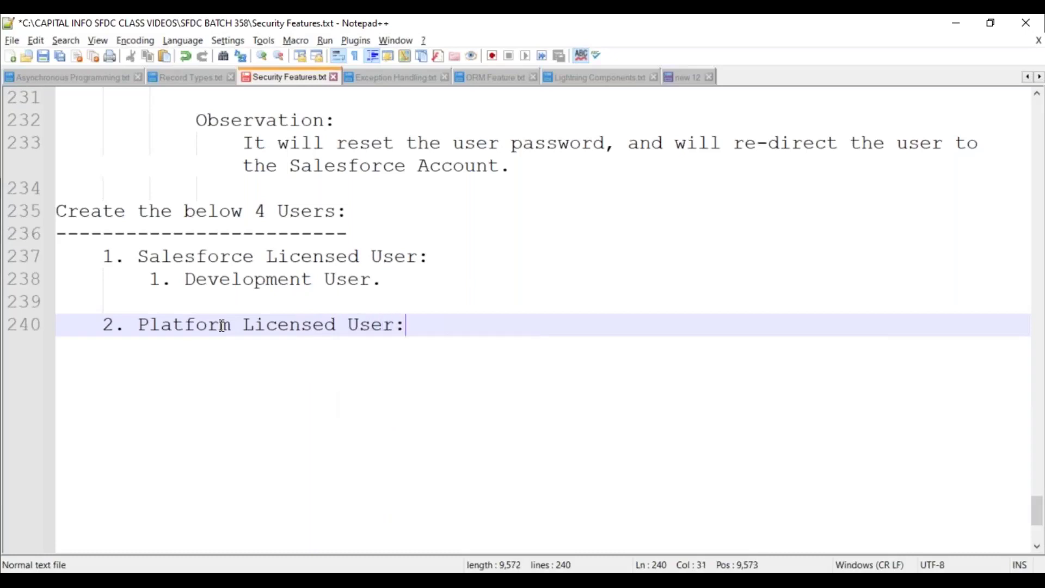
key("Return")
List sub-items 1. Manager User, 2. Customer User, 3. Testing User, then save Security Features.txt
type("1.")
key("Return")
type("2.")
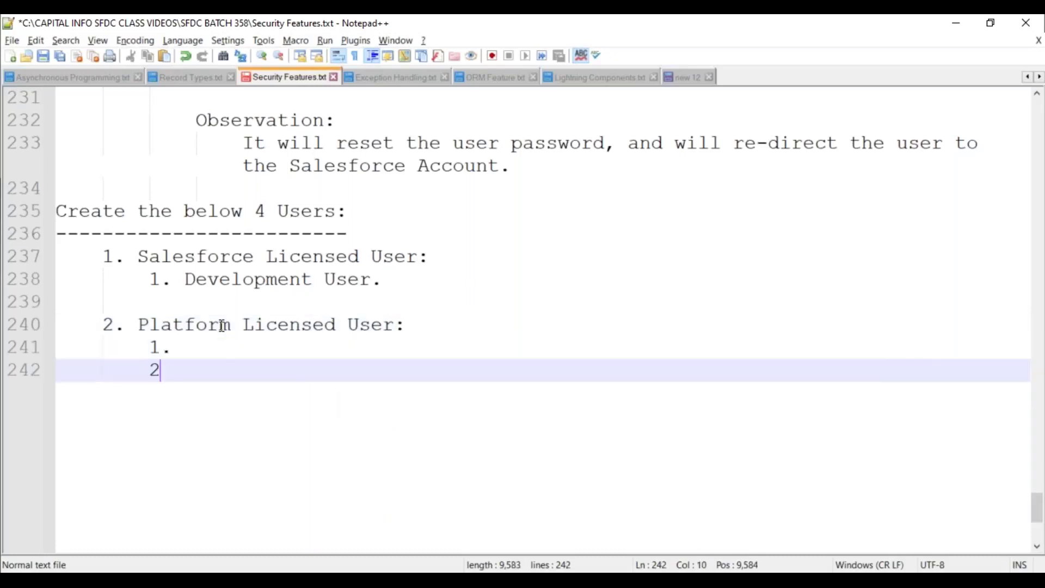
key("Return")
type("3.")
key("Up")
key("Up")
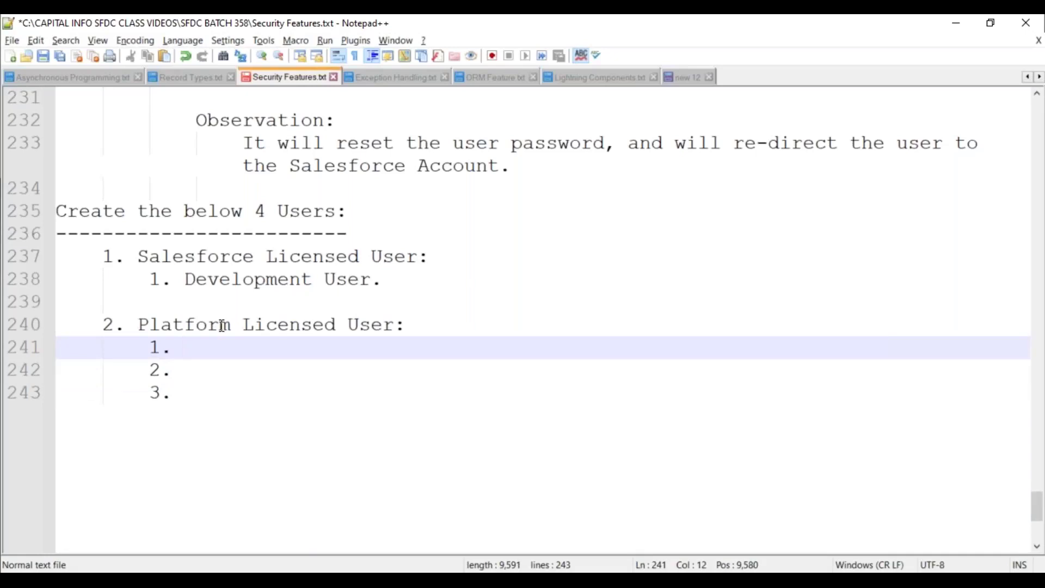
type("Management")
key("BackSpace")
key("BackSpace")
key("BackSpace")
key("BackSpace")
key("BackSpace")
type("r User")
key("Down")
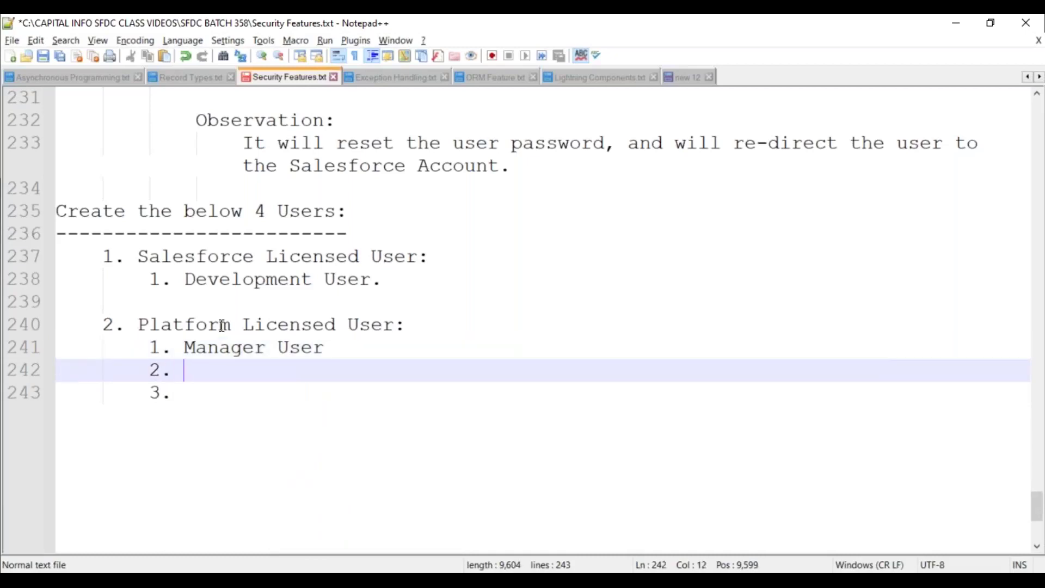
type("Custo")
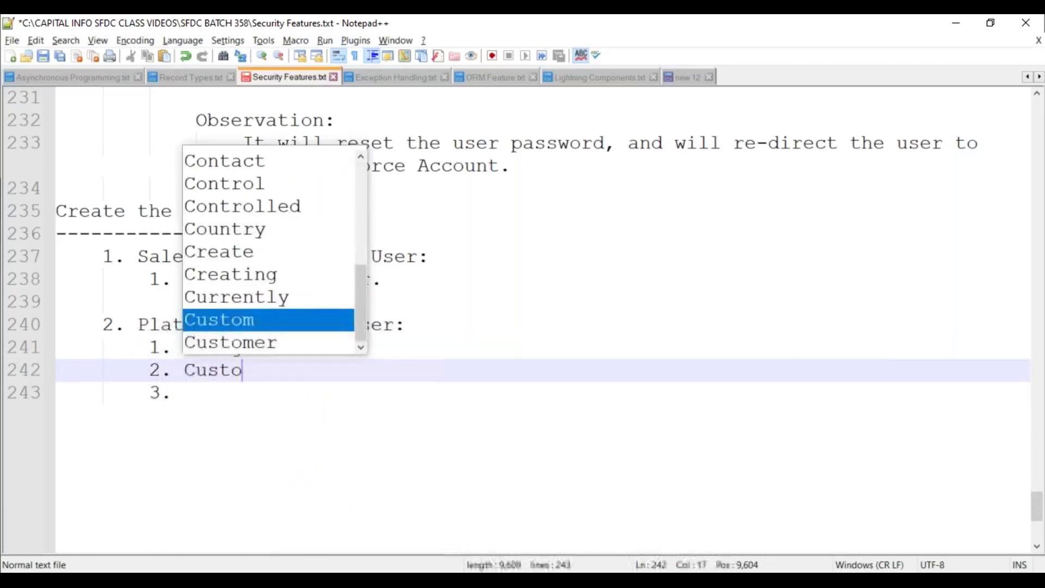
type("mer User")
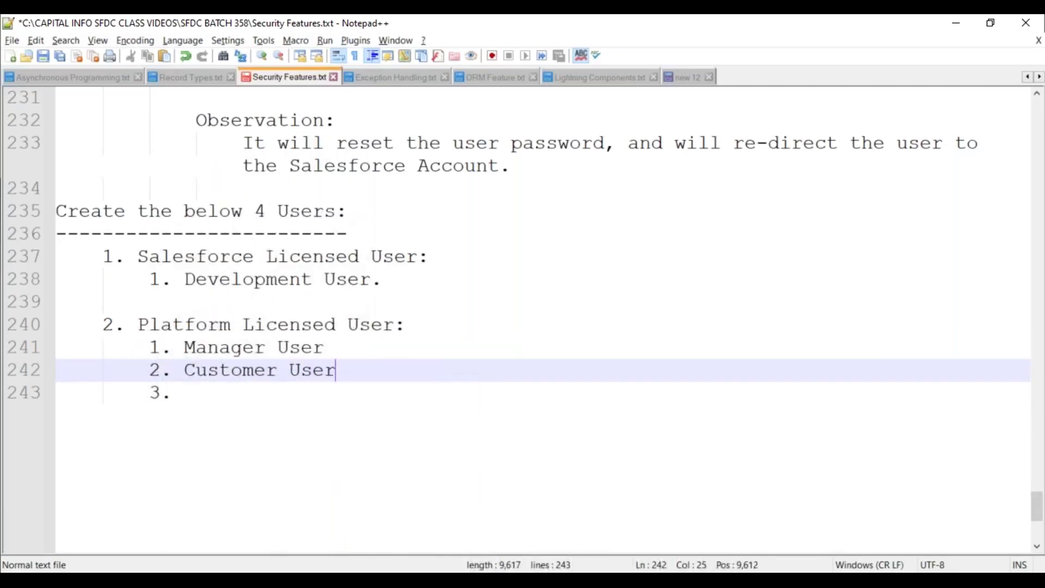
key("Down")
type("Testing ")
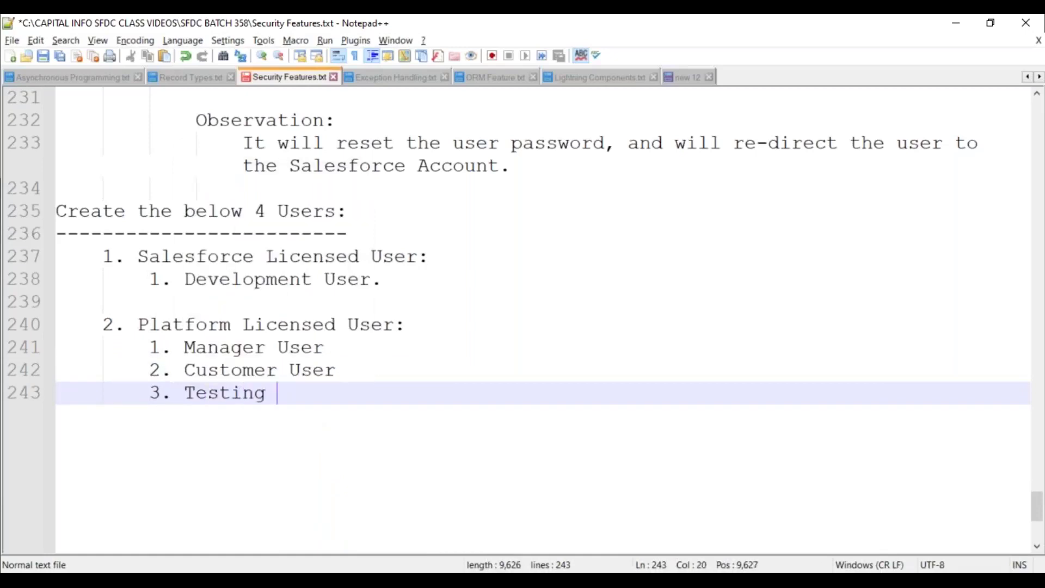
type("User,.")
key("BackSpace")
key("BackSpace")
type(".")
key("Return")
key("Return")
key("BackSpace")
key("BackSpace")
key("ctrl+s")
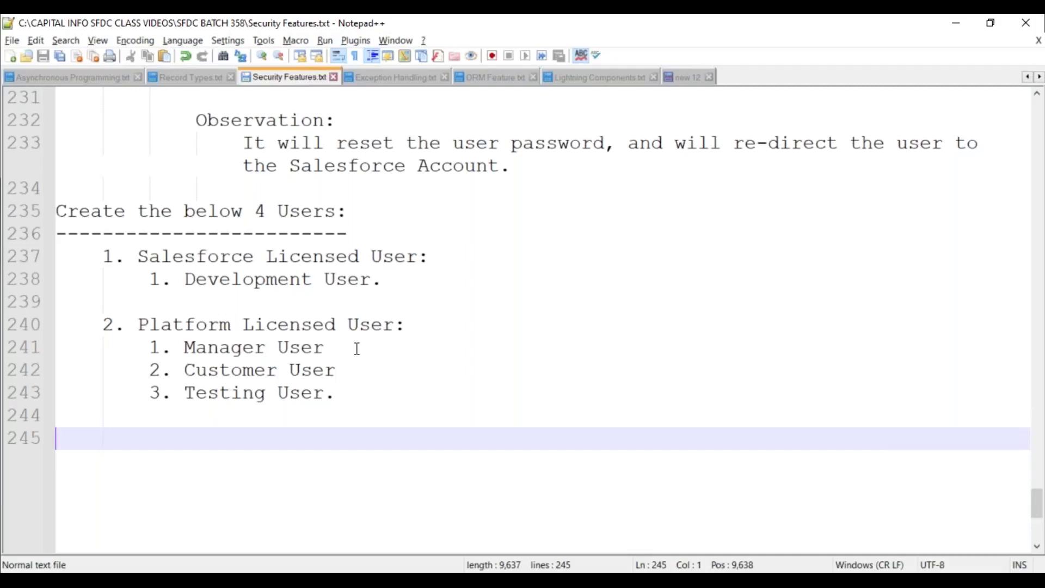
Highlight the Development User entry, the Salesforce Licensed heading and the three Platform Licensed users
left_click_drag(185, 276, 384, 283)
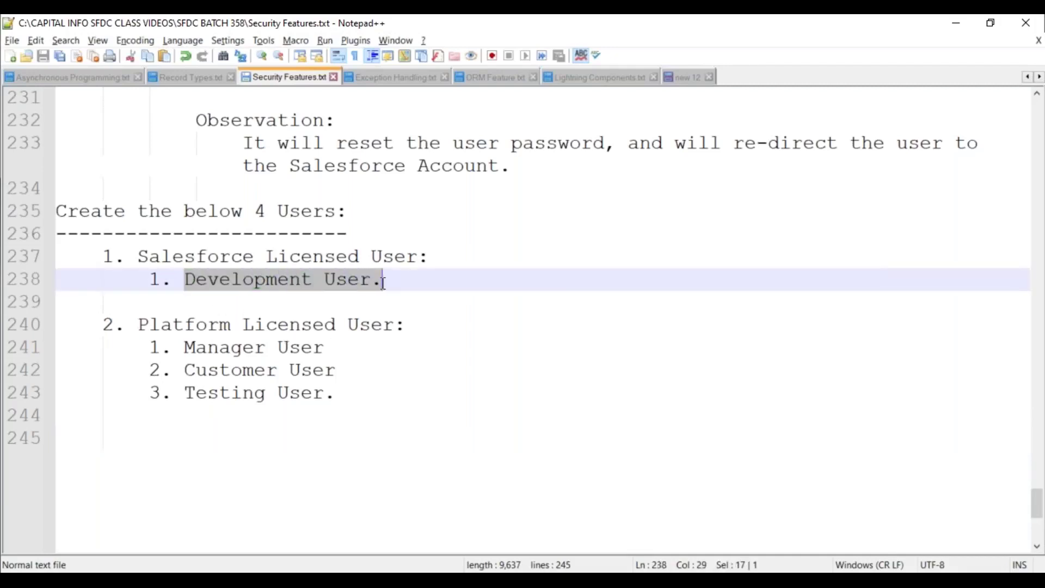
left_click_drag(136, 252, 382, 256)
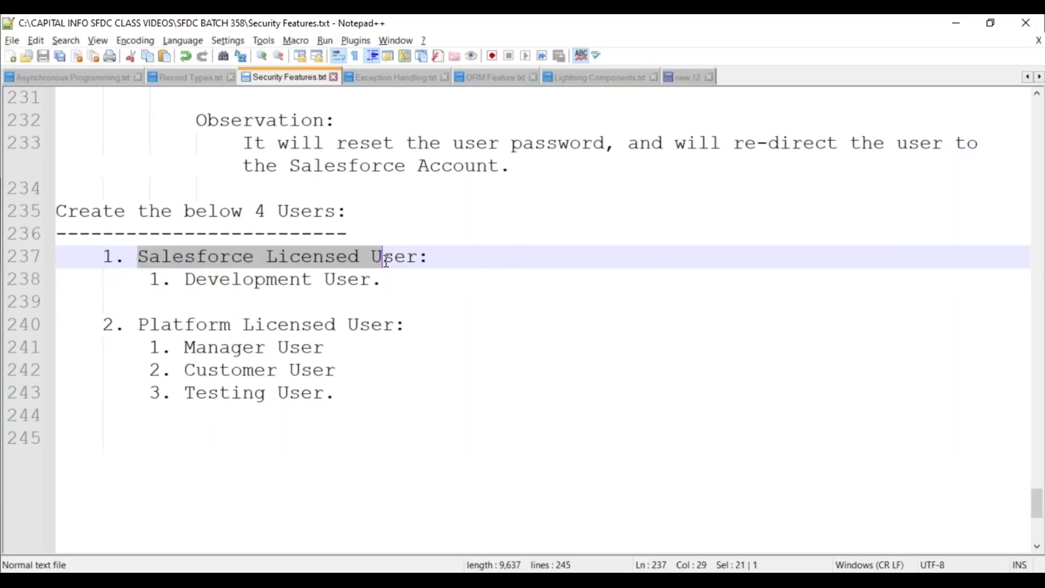
left_click_drag(148, 343, 359, 392)
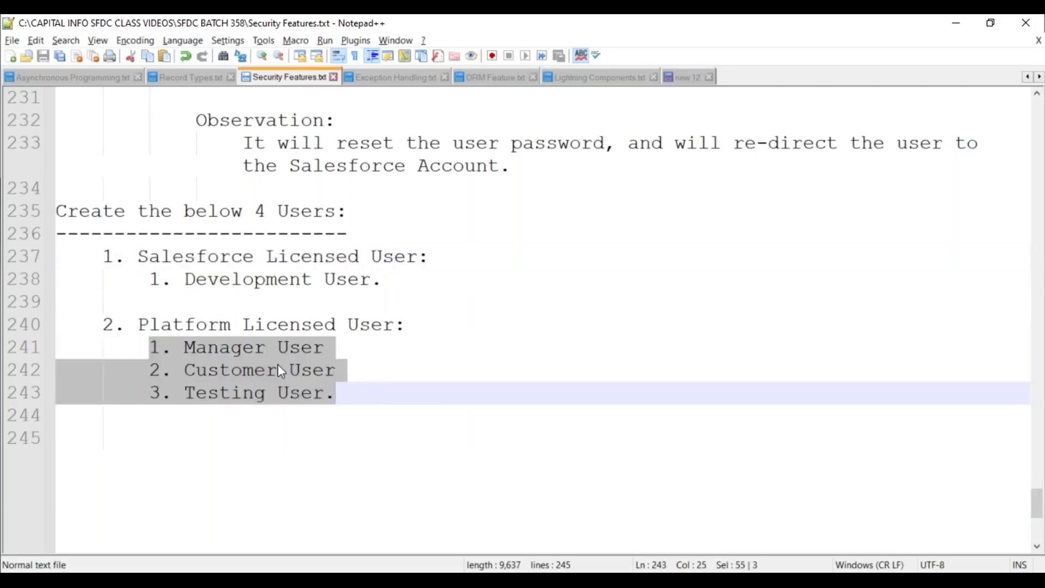
double_click(240, 345)
double_click(250, 370)
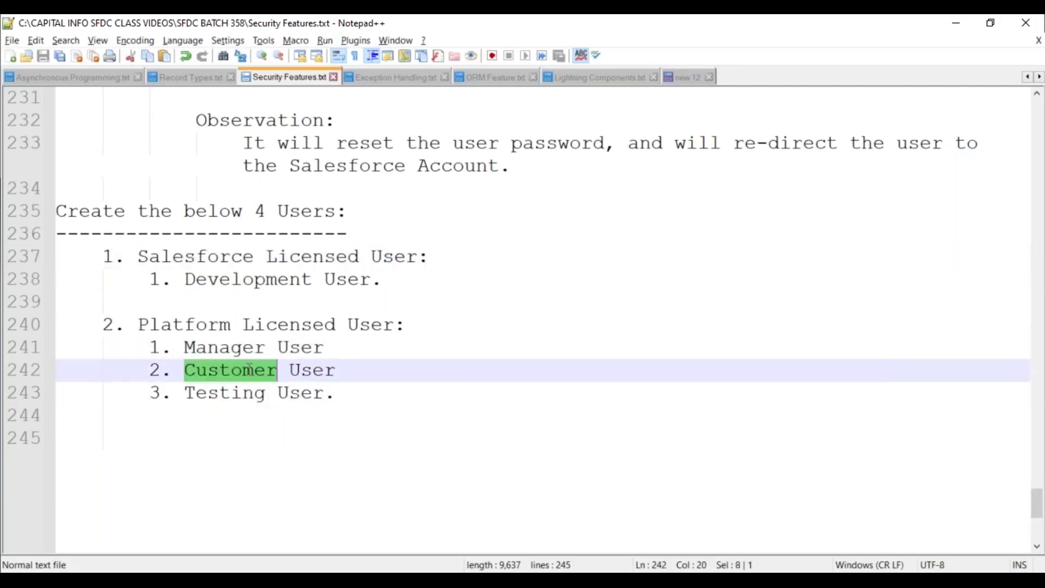
double_click(242, 397)
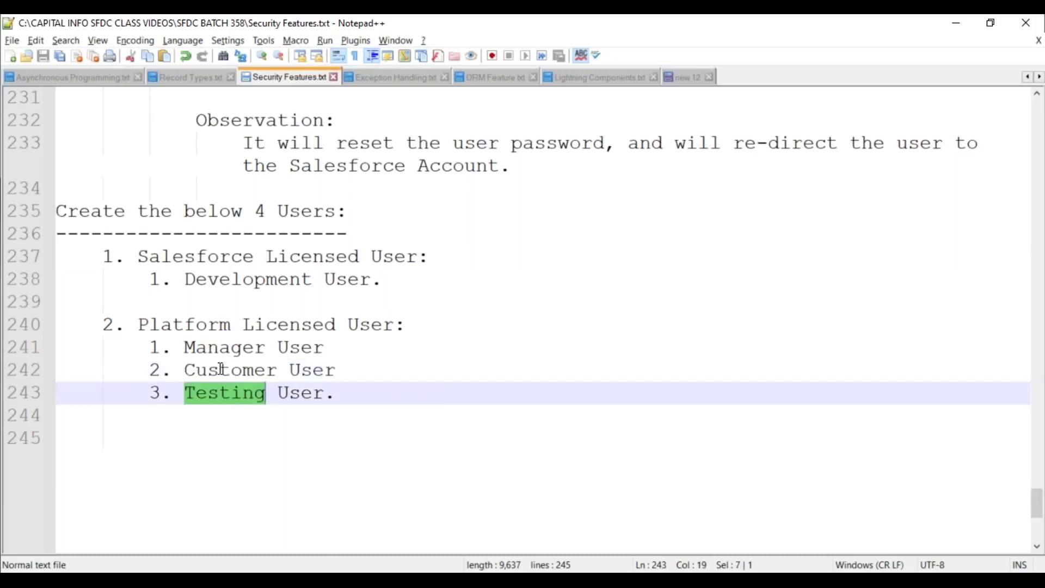
left_click_drag(148, 347, 351, 392)
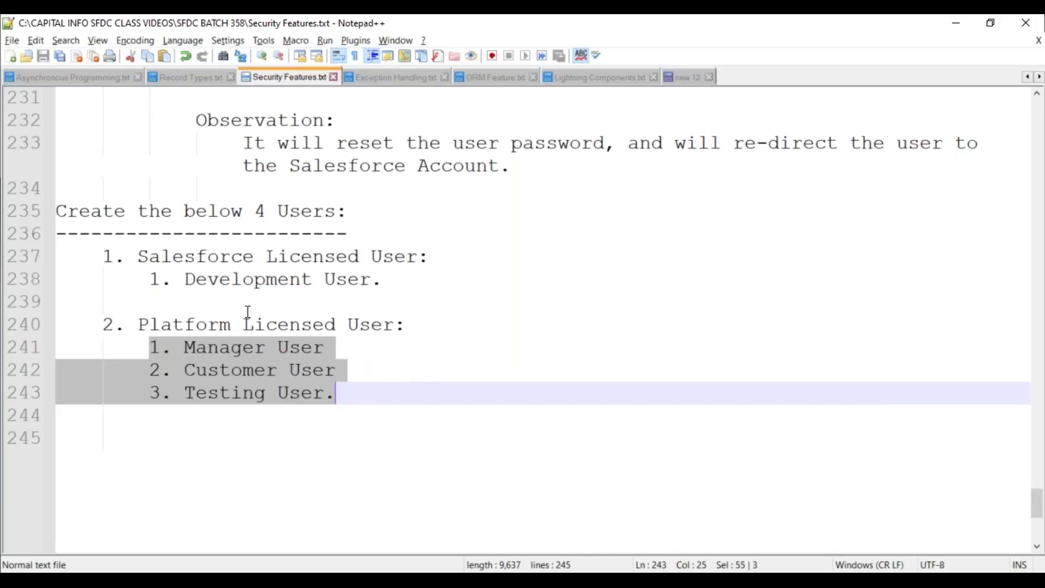
left_click(196, 300)
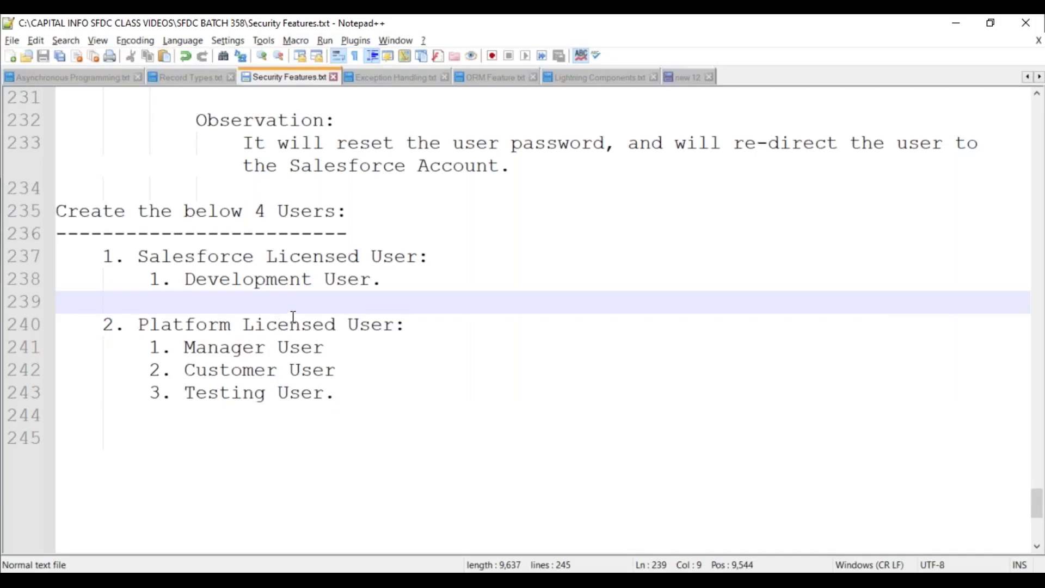
left_click_drag(185, 277, 383, 279)
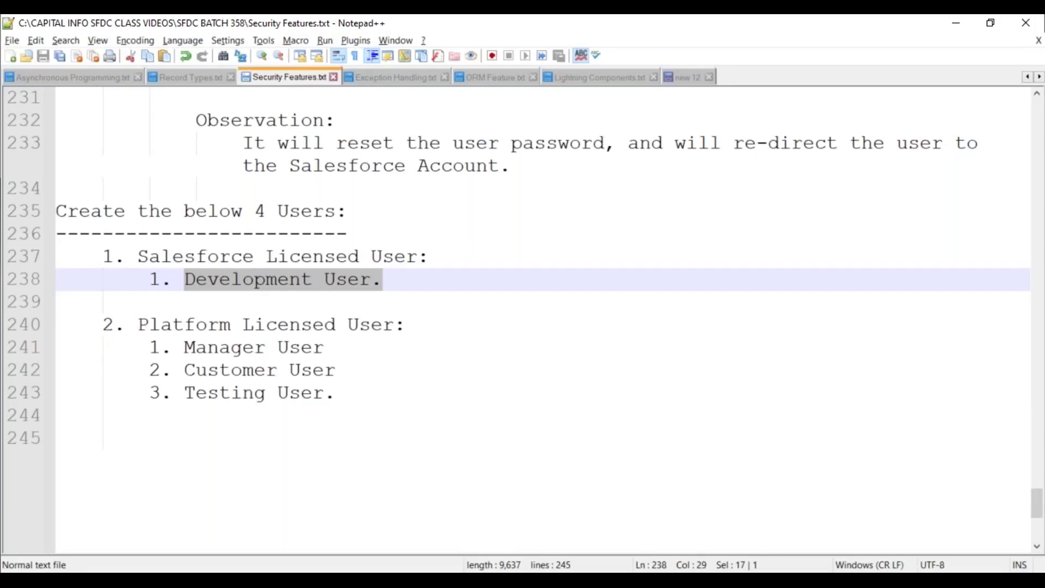
Indent the empty line 245 and save Security Features.txt
left_click(108, 441)
key("Tab")
key("ctrl+s")
scroll(303, 365, "down", 2)
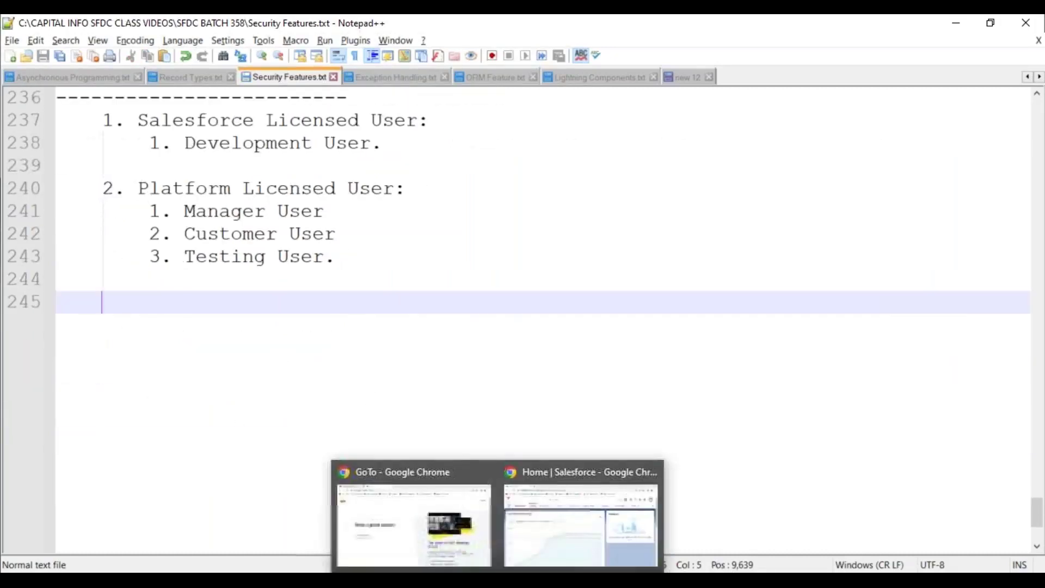
Open Setup's Users page via Quick Find 'users' and mark the System Administrator user's row
left_click(584, 472)
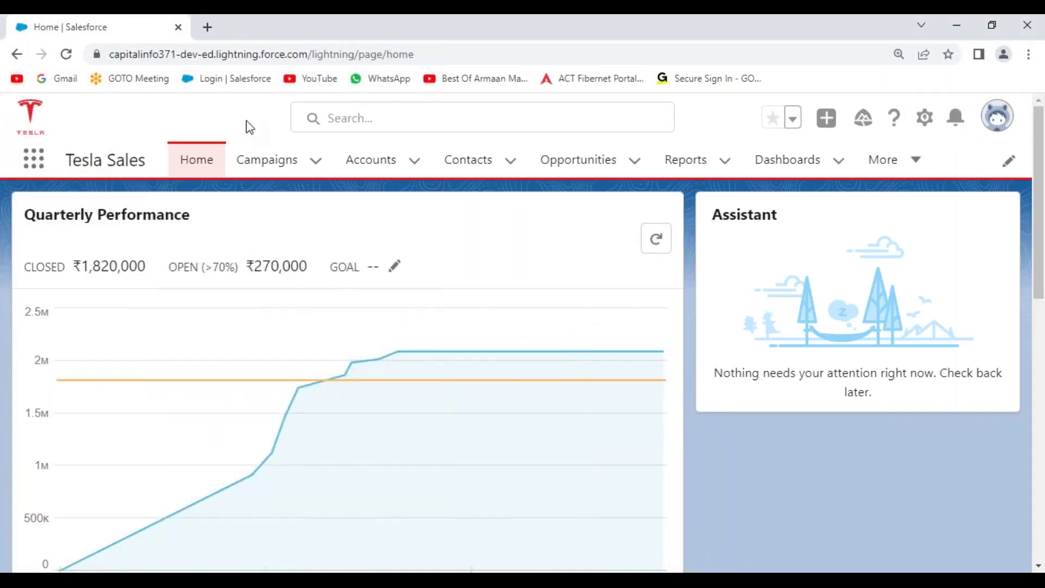
left_click(925, 118)
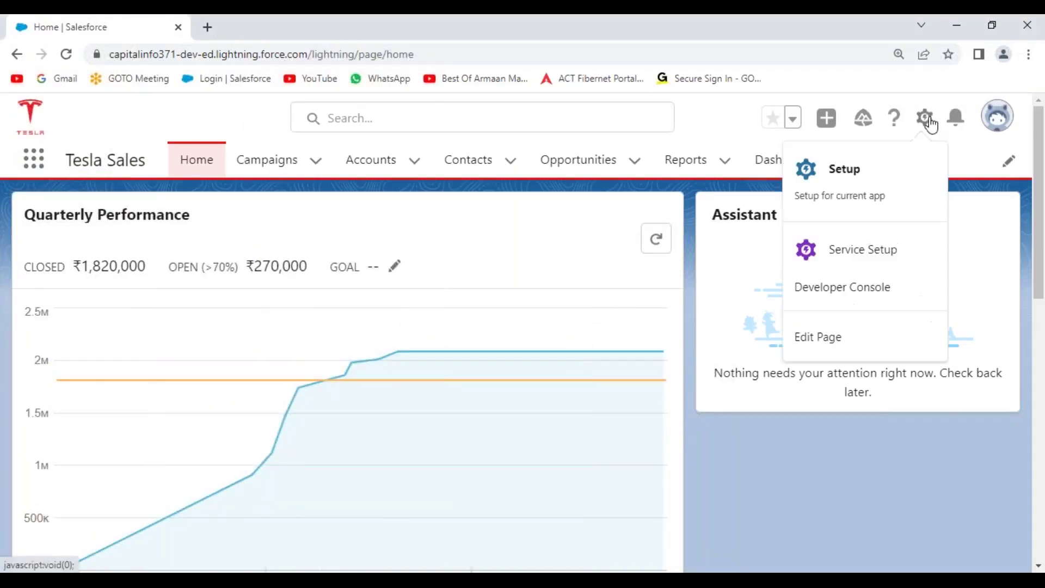
left_click(845, 170)
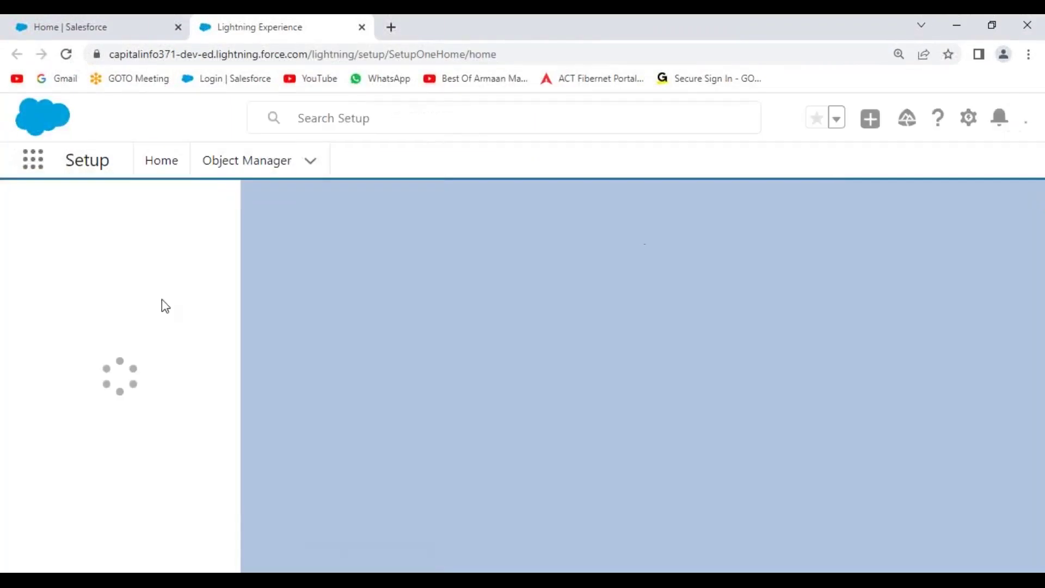
left_click(93, 213)
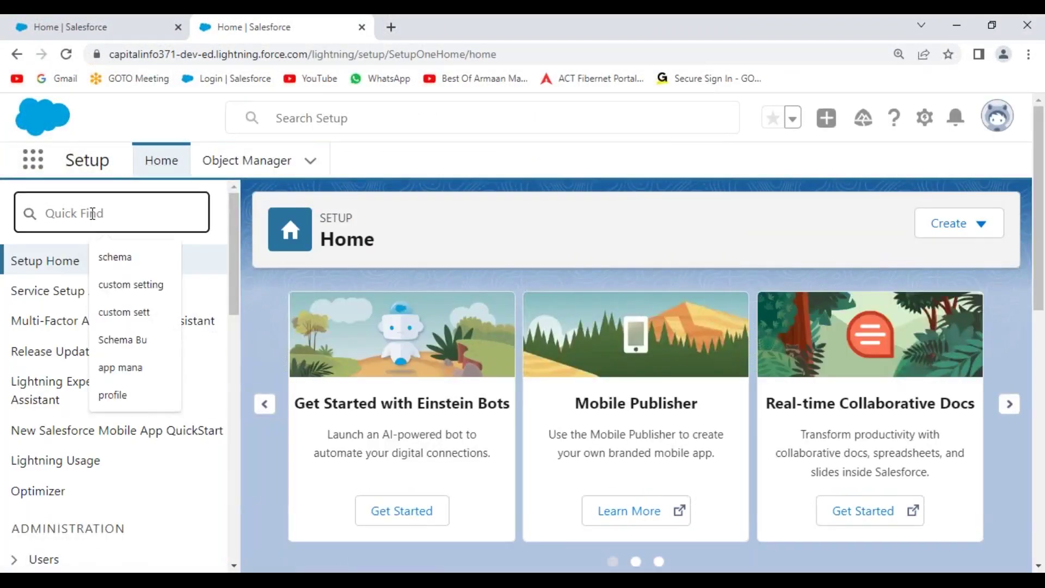
type("users")
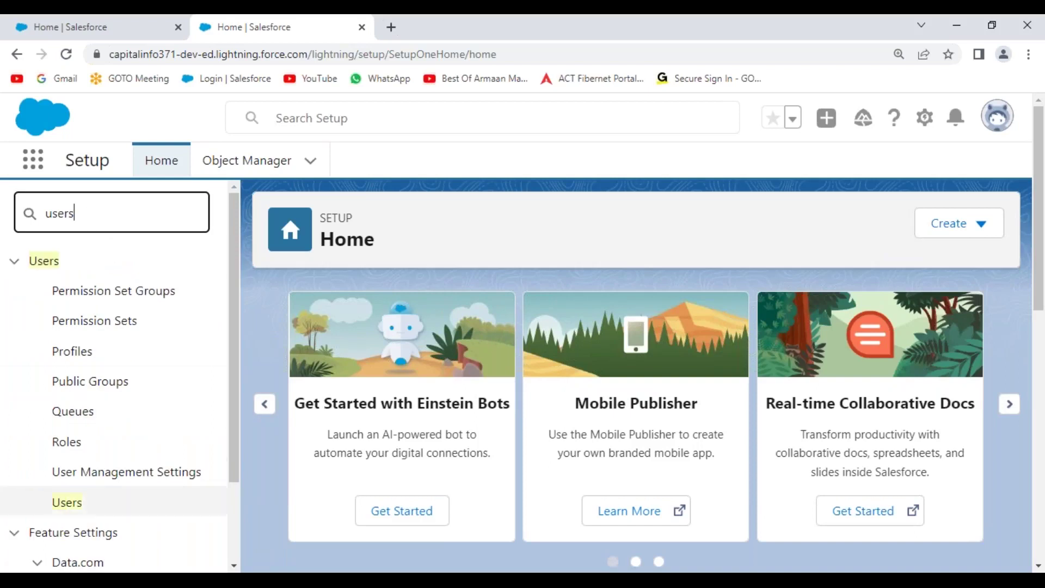
left_click(77, 511)
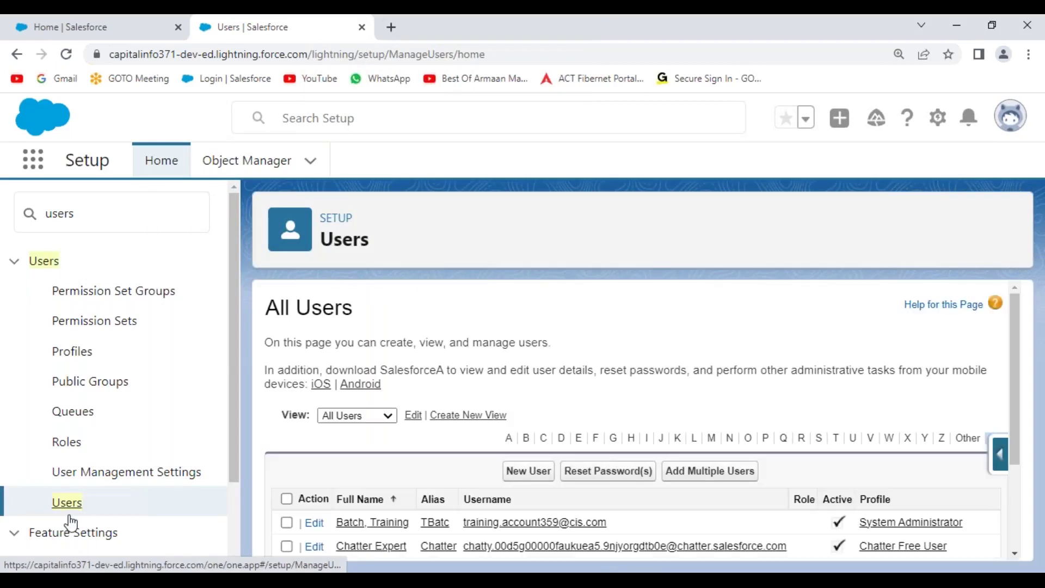
scroll(493, 348, "down", 3)
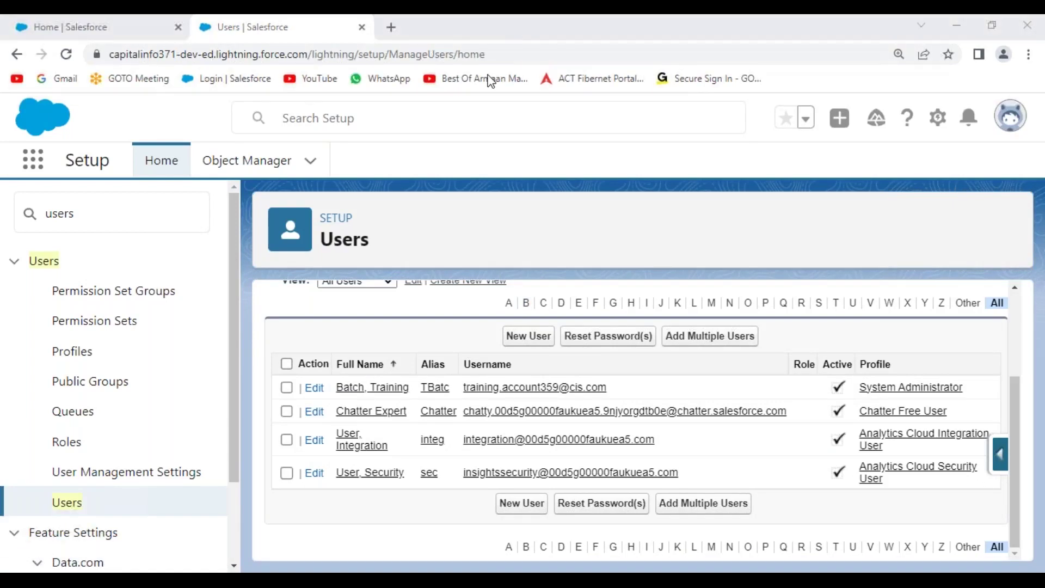
mouse_move(333, 401)
left_mouse_down()
mouse_move(626, 404)
mouse_move(653, 370)
left_mouse_up()
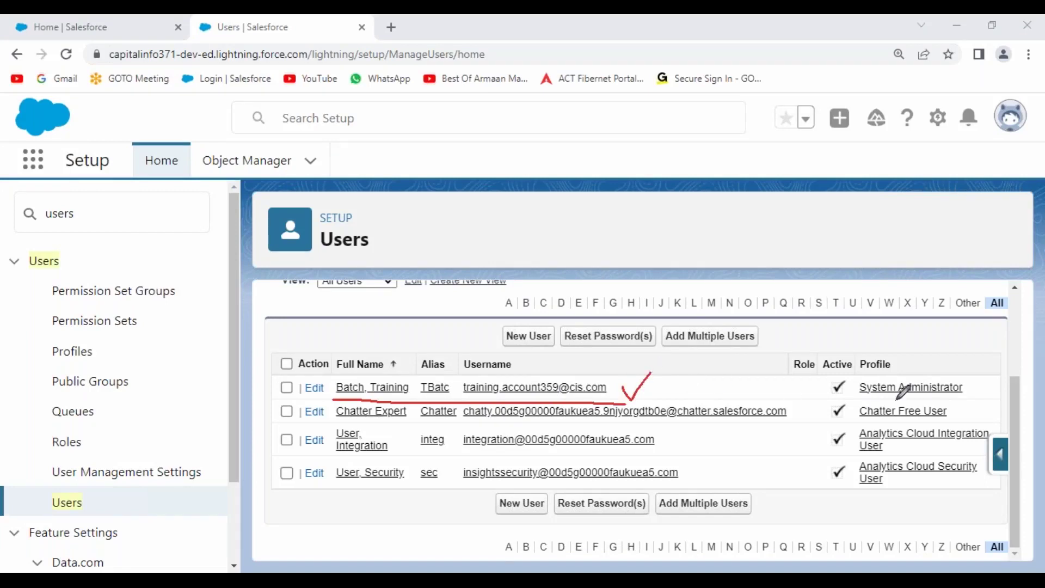
mouse_move(853, 398)
left_mouse_down()
mouse_move(974, 399)
mouse_move(972, 373)
mouse_move(861, 373)
mouse_move(860, 393)
left_mouse_up()
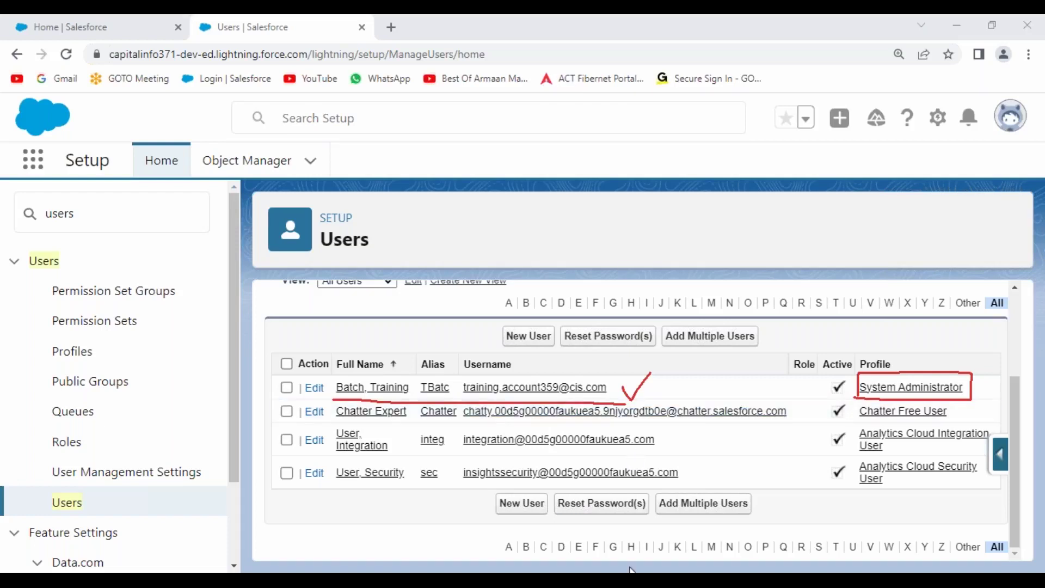
In the notes, highlight the Development User entry and the Salesforce Licensed User heading
left_click(603, 569)
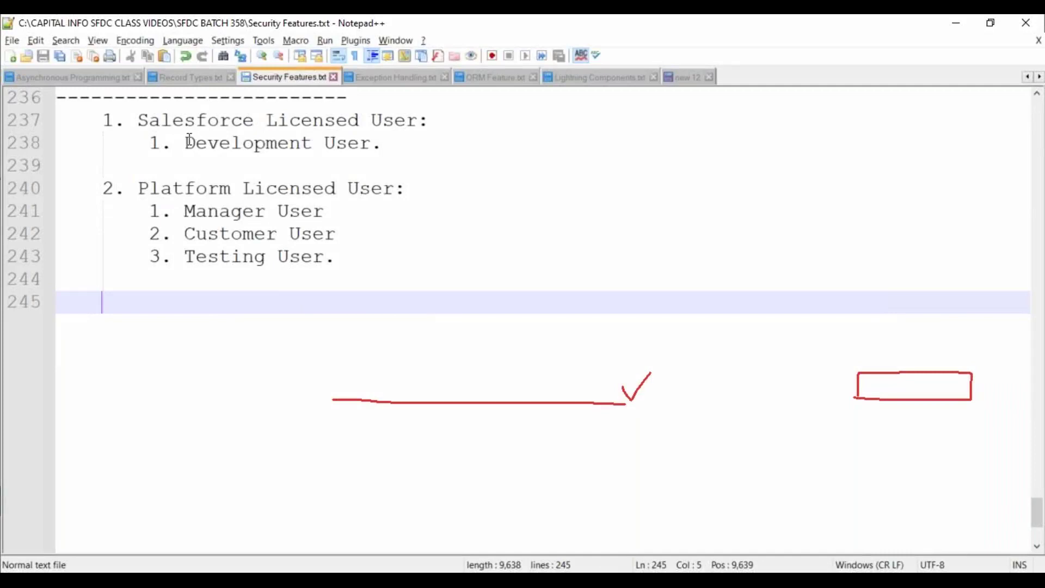
left_click_drag(185, 143, 382, 143)
left_click(337, 180)
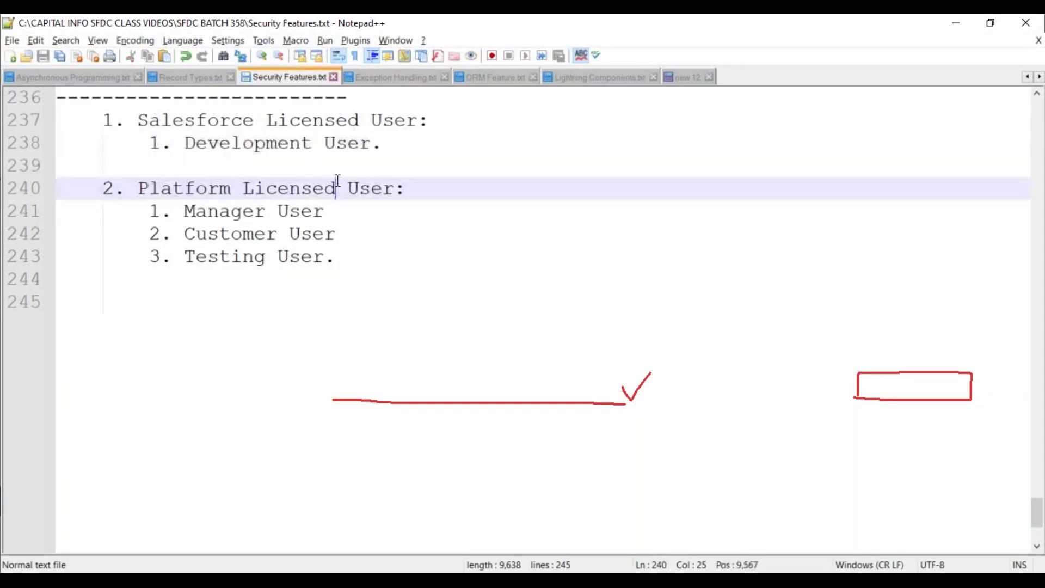
left_click_drag(138, 120, 419, 121)
left_click(351, 162)
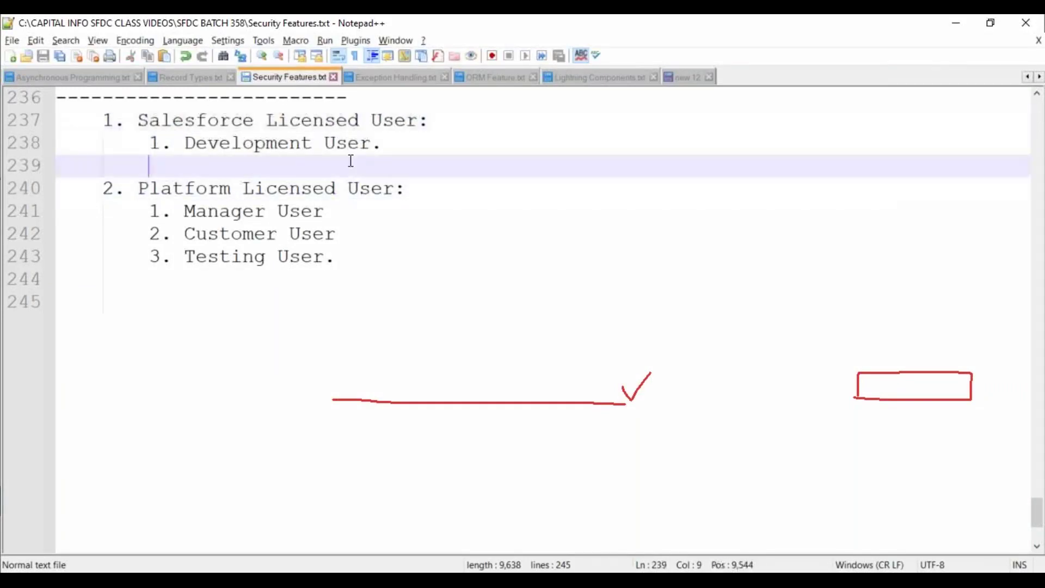
Search Quick Find for 'system' and open System Overview in a new tab
key("alt+Tab")
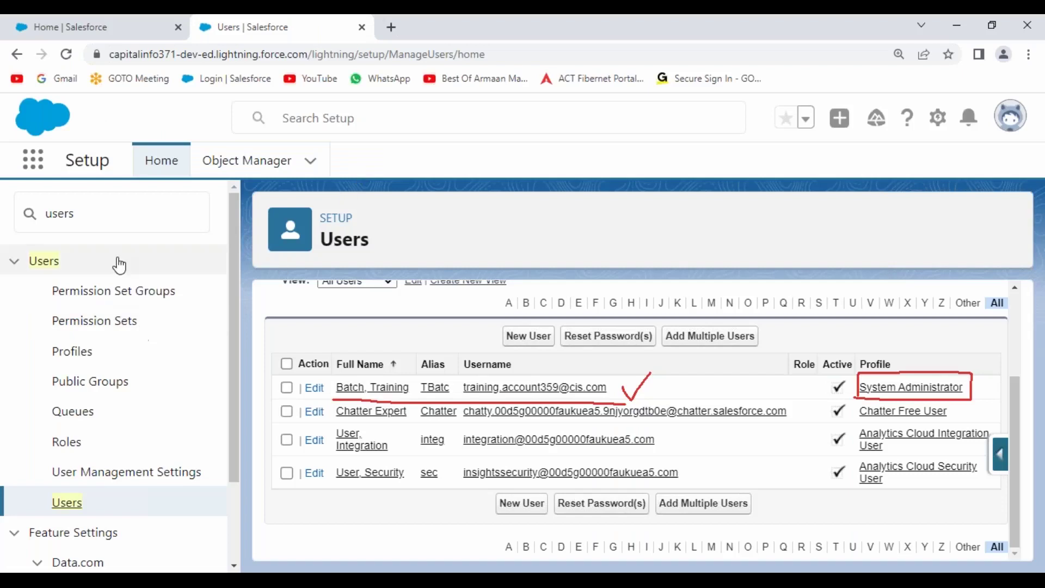
left_click(113, 216)
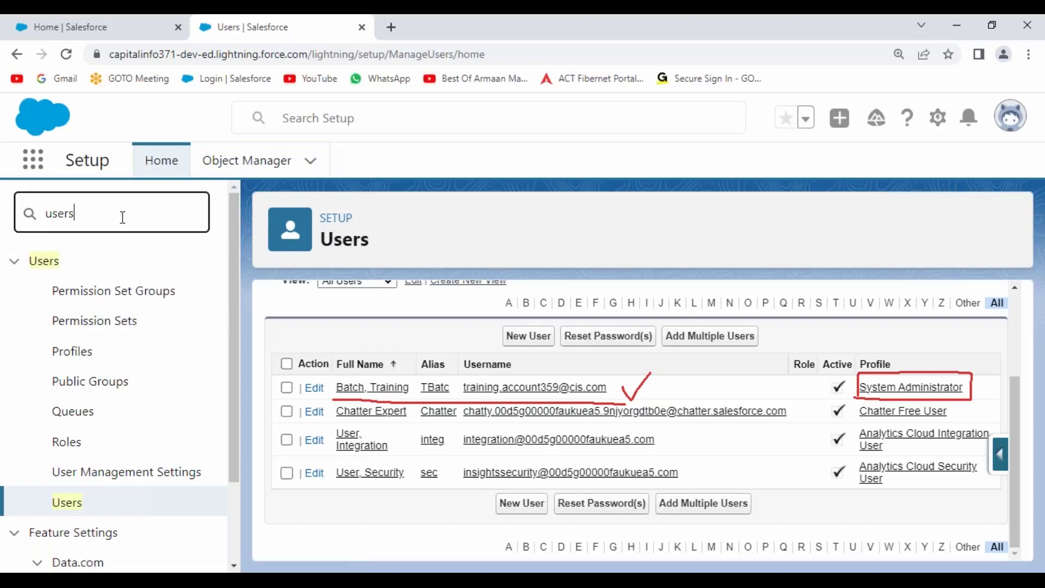
left_click_drag(123, 216, 17, 214)
type("system")
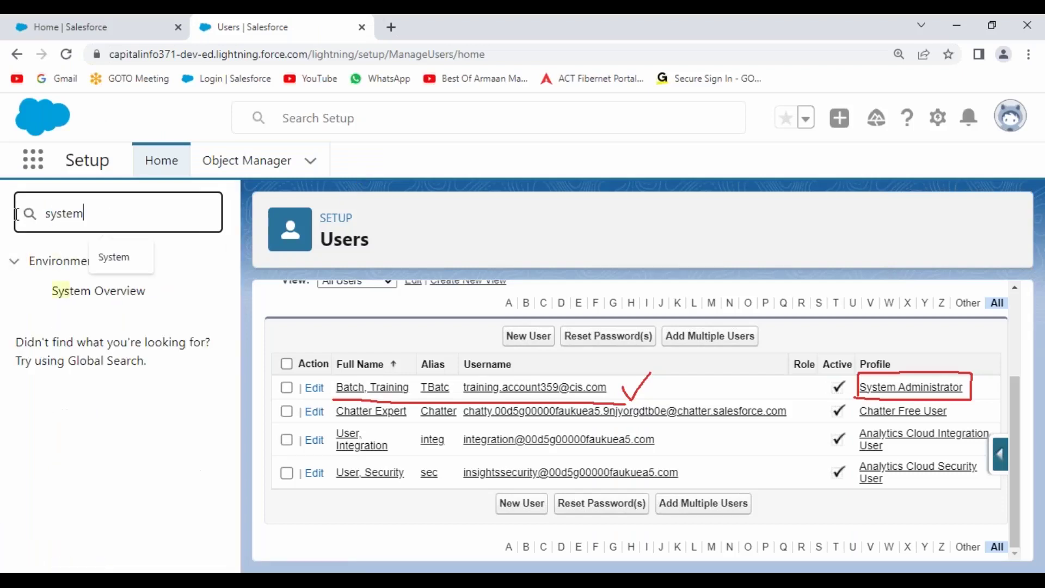
right_click(111, 296)
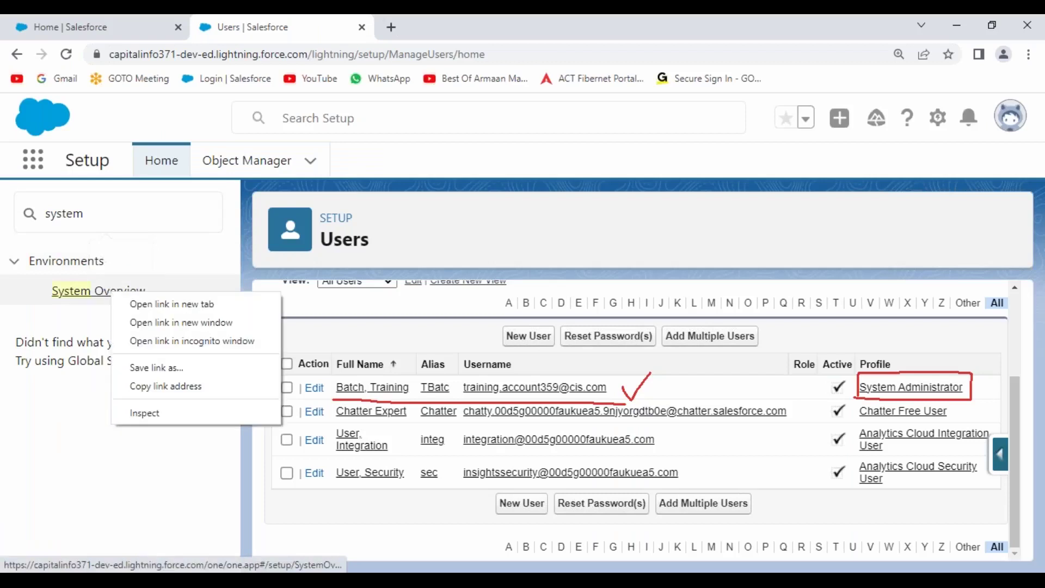
left_click(171, 306)
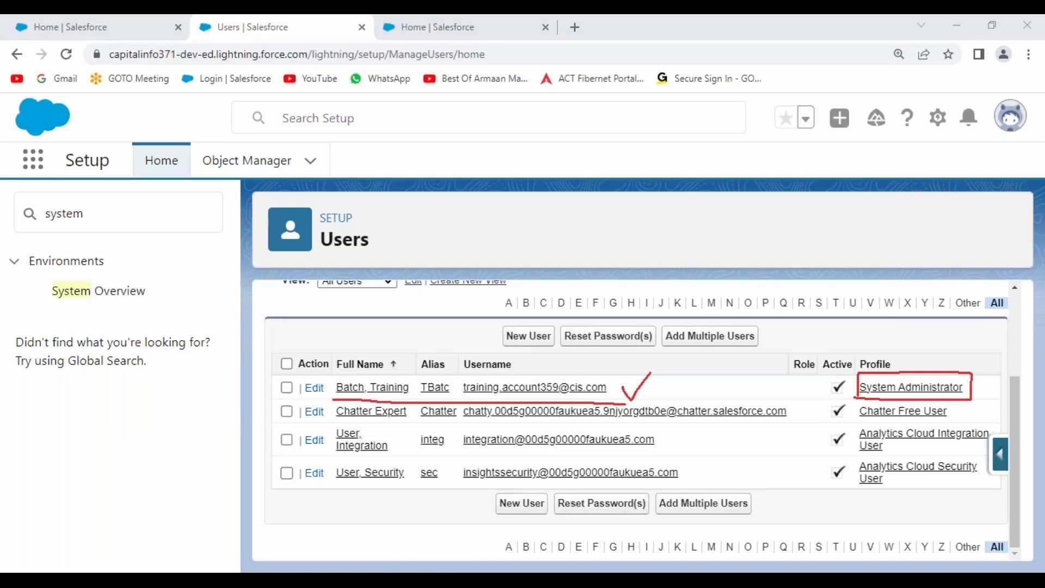
On System Overview's Most Used Licenses, highlight Salesforce's '(maximum 2)' limit
left_click(460, 30)
scroll(509, 354, "down", 10)
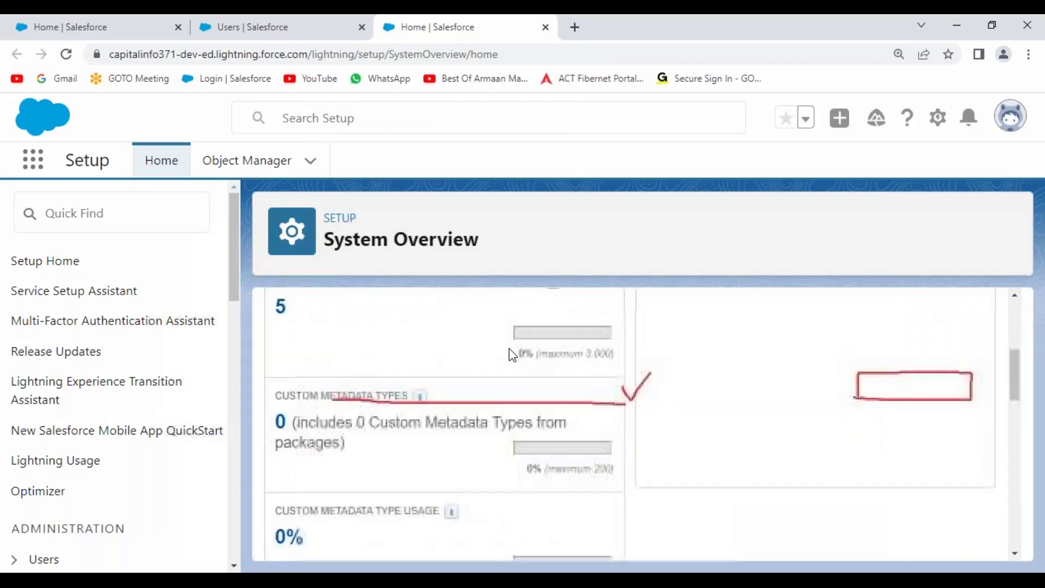
scroll(510, 354, "down", 3)
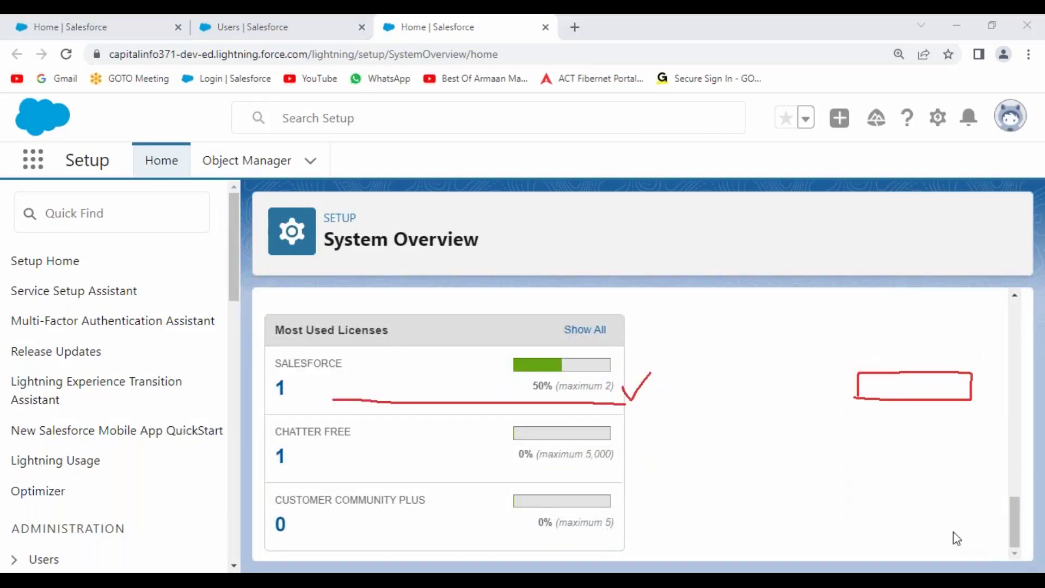
key("Escape")
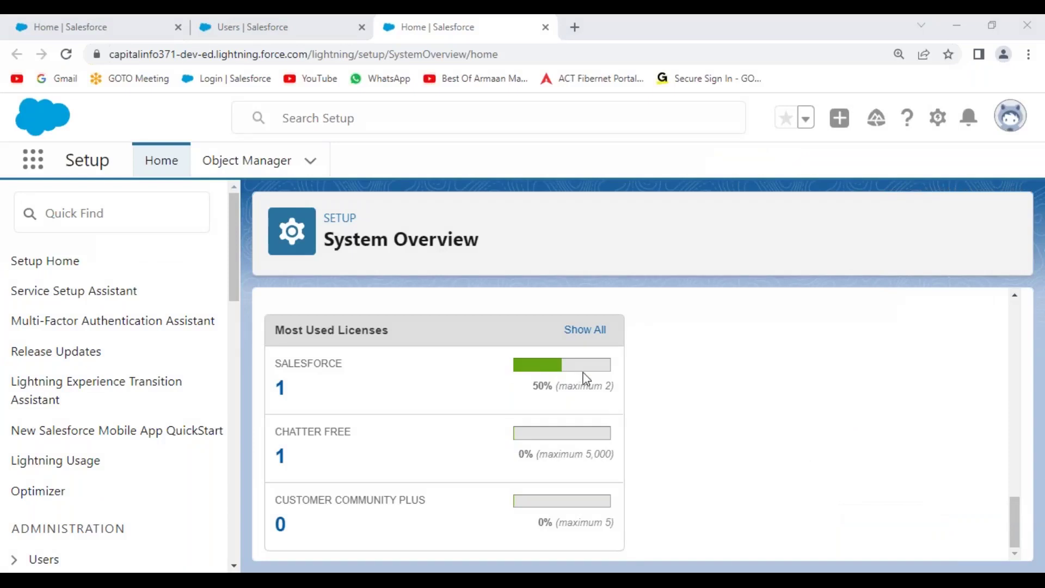
left_click_drag(553, 387, 614, 387)
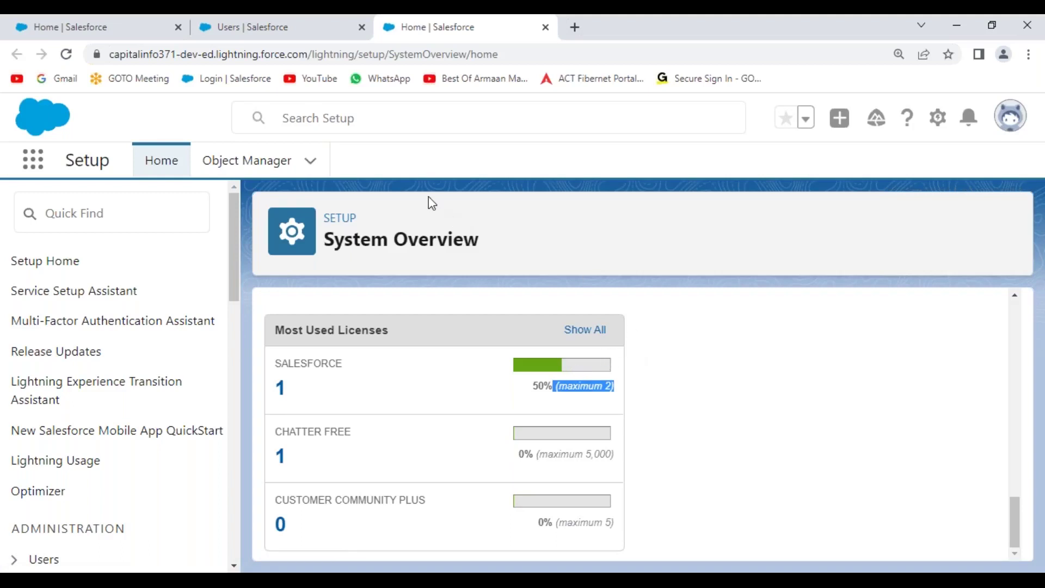
Open a blank New User form from the Users list
left_click(287, 33)
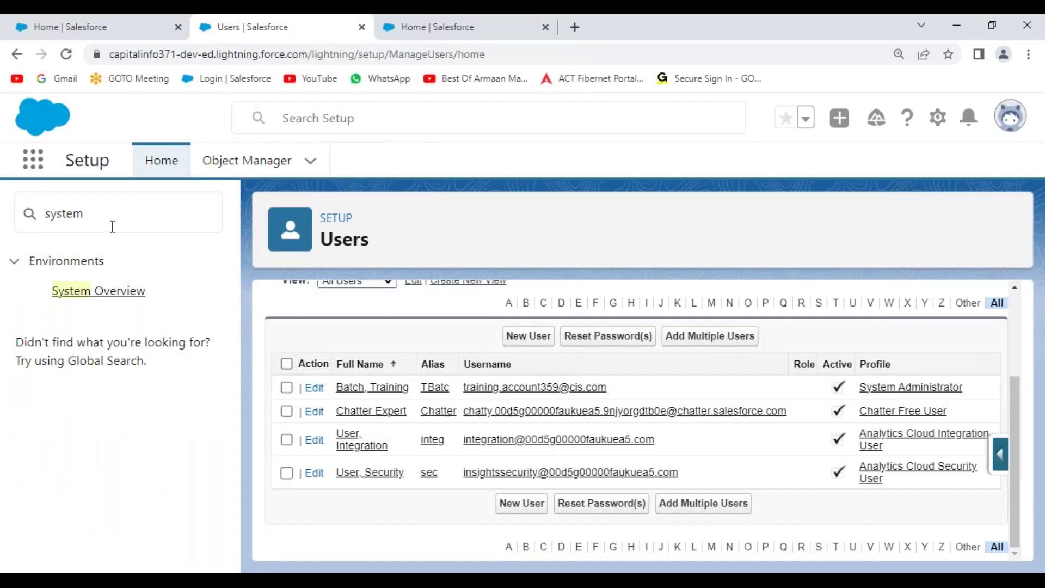
scroll(387, 346, "up", 1)
scroll(386, 346, "up", 3)
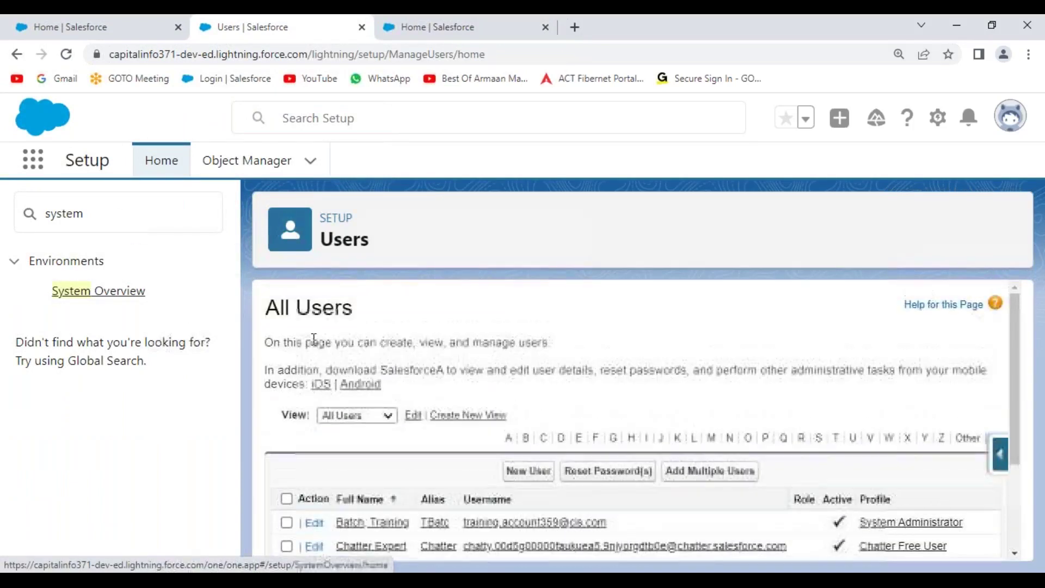
scroll(561, 341, "down", 1)
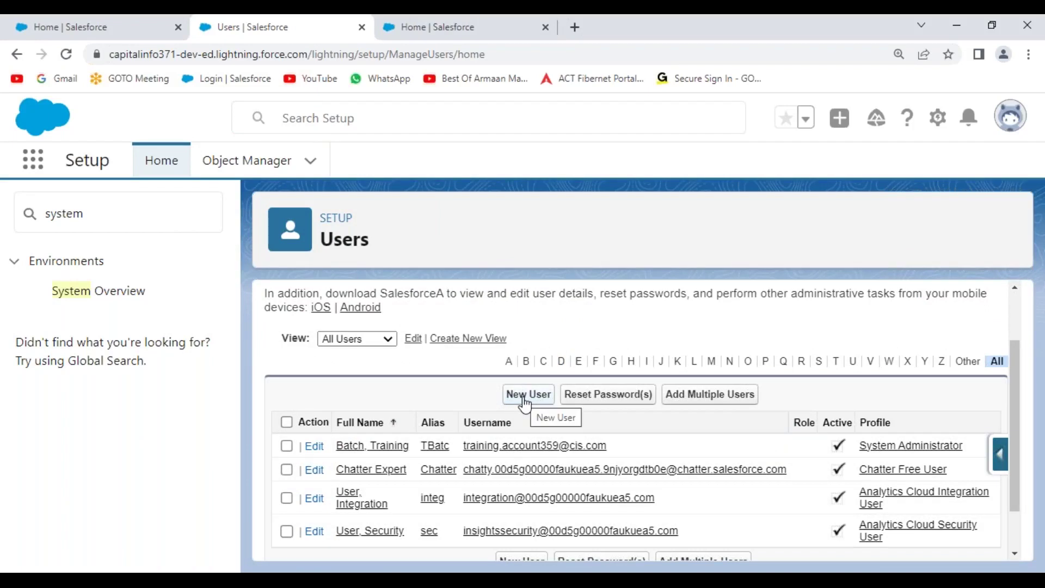
left_click(525, 401)
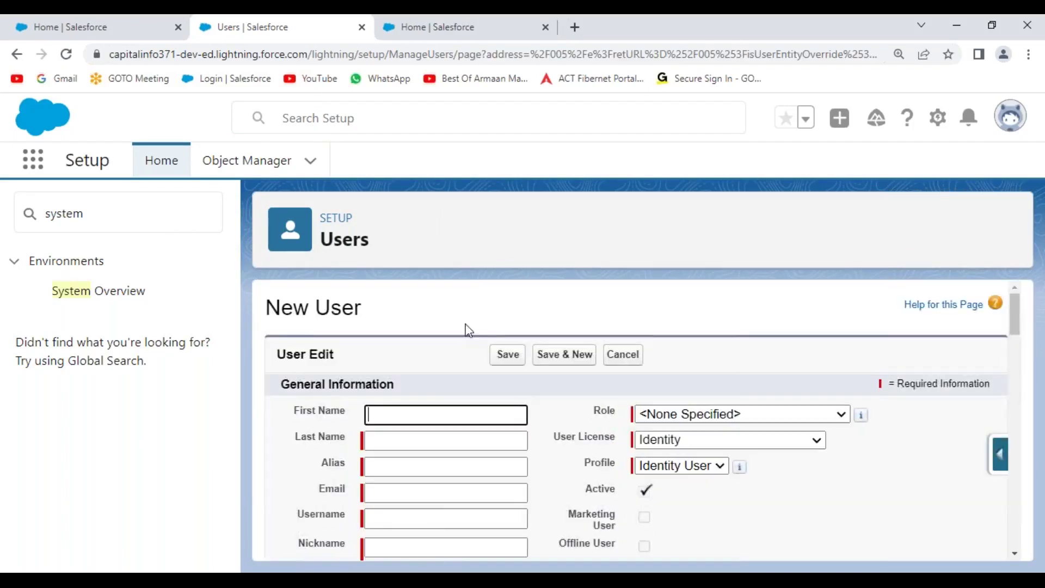
scroll(464, 328, "down", 2)
scroll(468, 322, "up", 1)
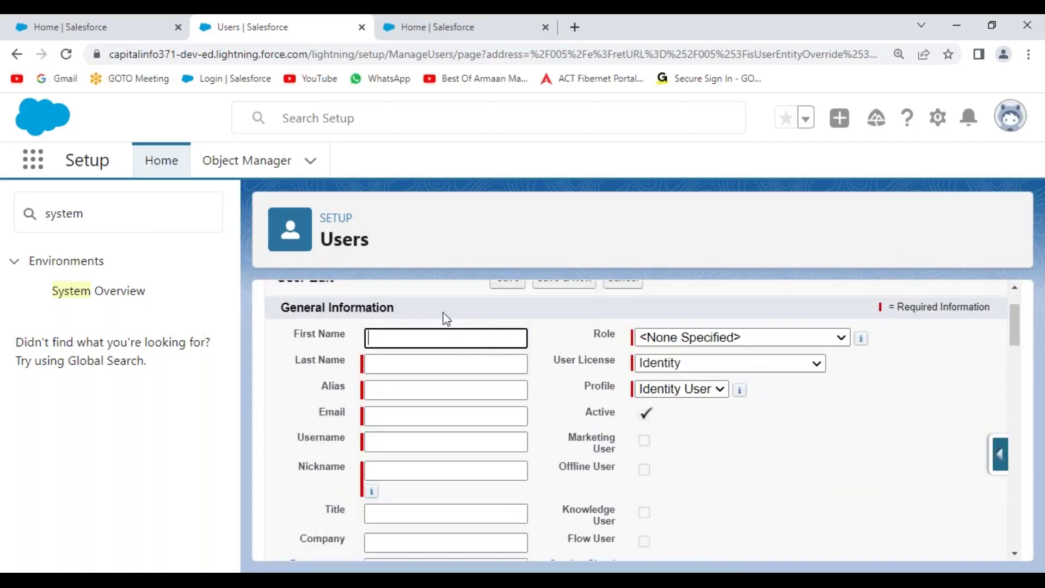
Enter First Name 'User' and Last Name 'Development', leaving the auto-filled alias udeve
left_click(404, 337)
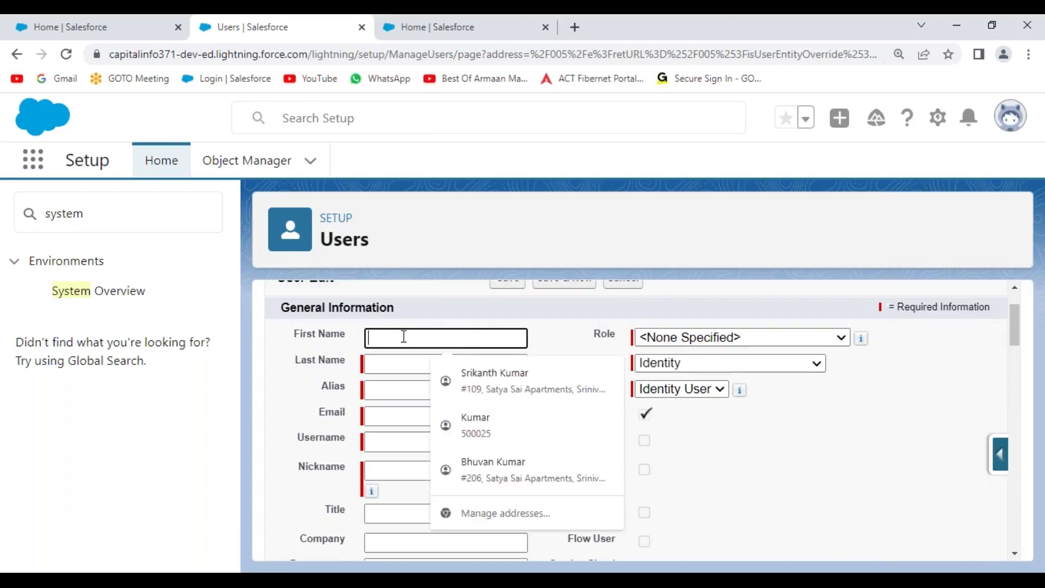
type("User")
key("Tab")
type("Development")
key("Tab")
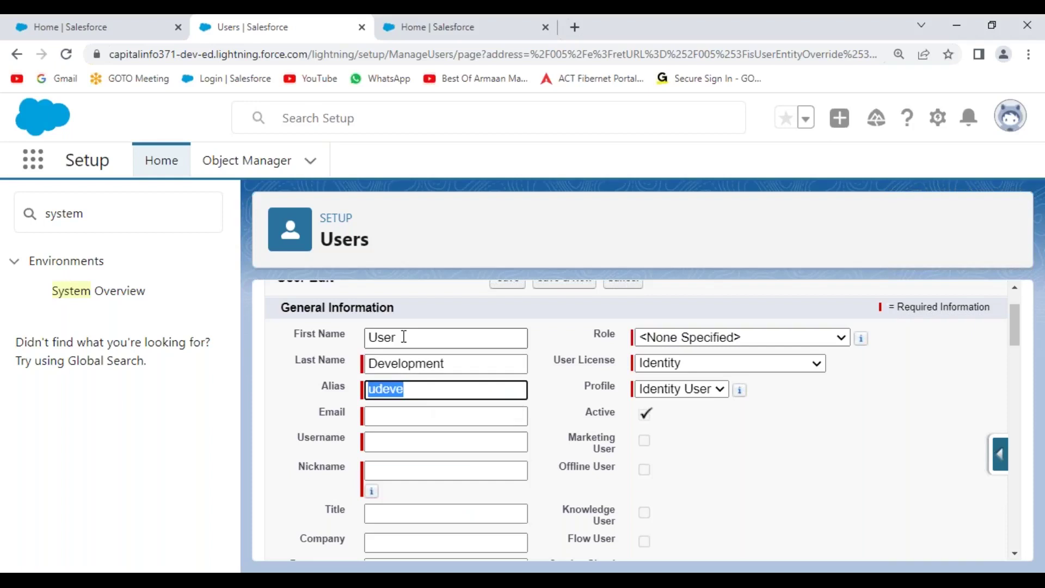
key("Tab")
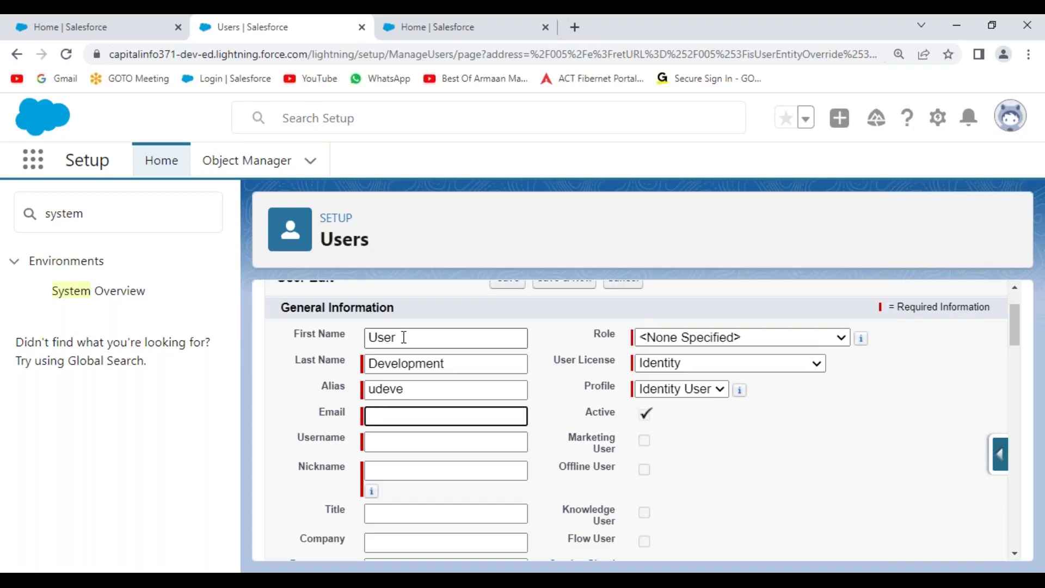
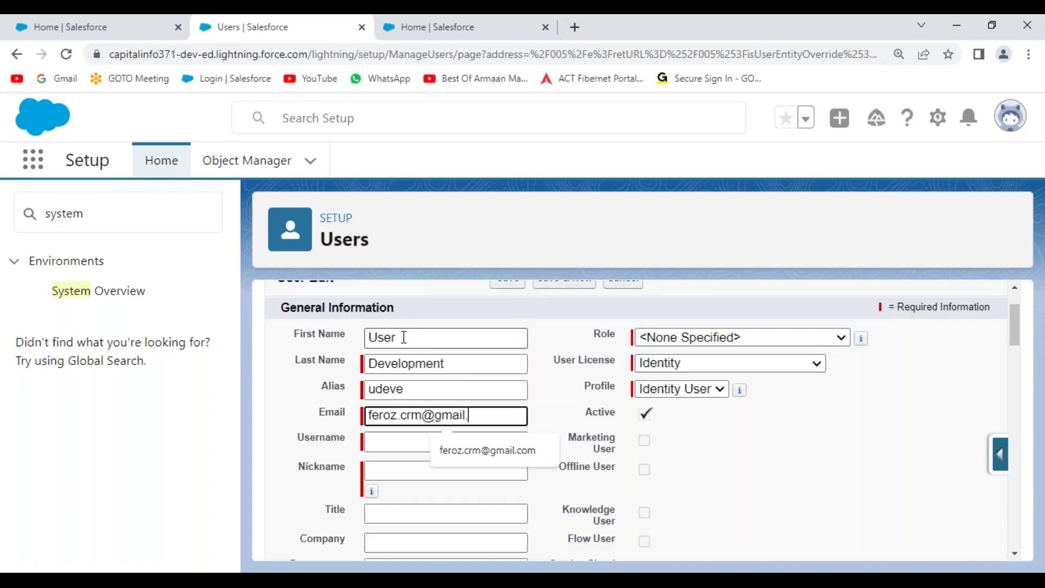
Enter the user's email address, then delete the auto-filled Username value
left_click(292, 389)
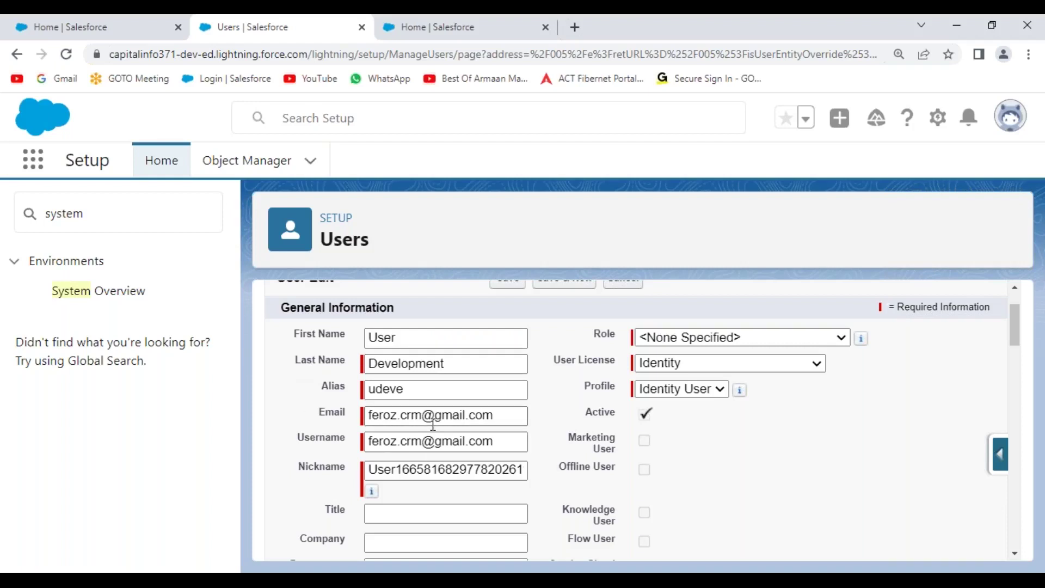
scroll(479, 444, "down", 1)
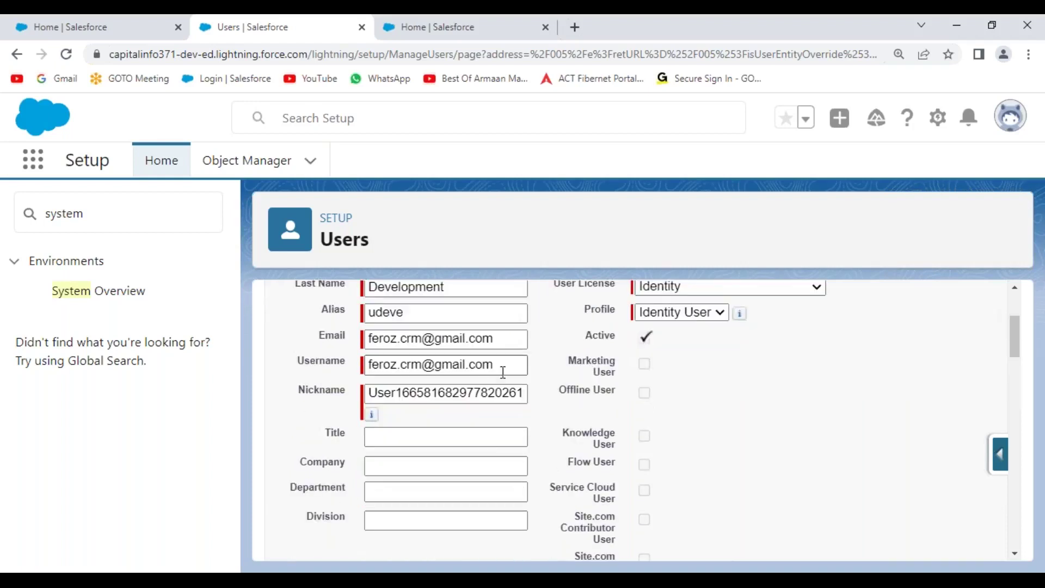
left_click_drag(516, 365, 367, 364)
key("BackSpace")
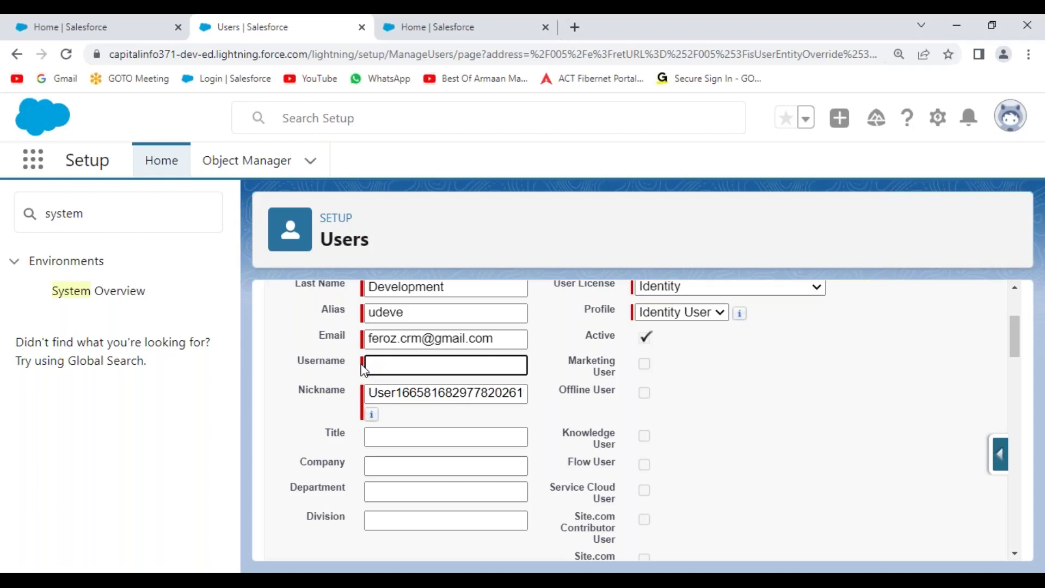
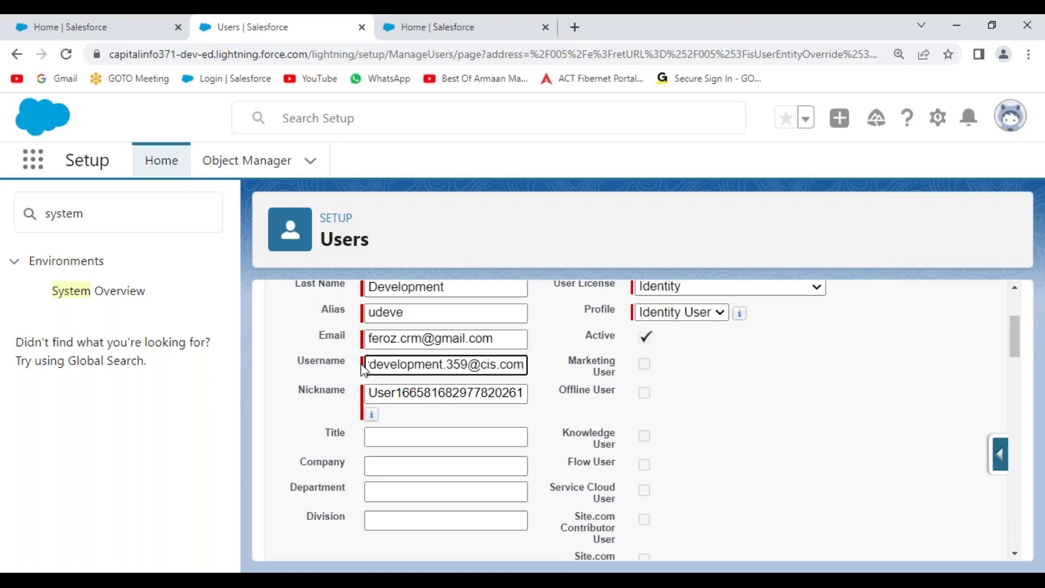
Enter a cis.com username and paste it as the Nickname, trimming the domain
key("ctrl+a")
key("ctrl+c")
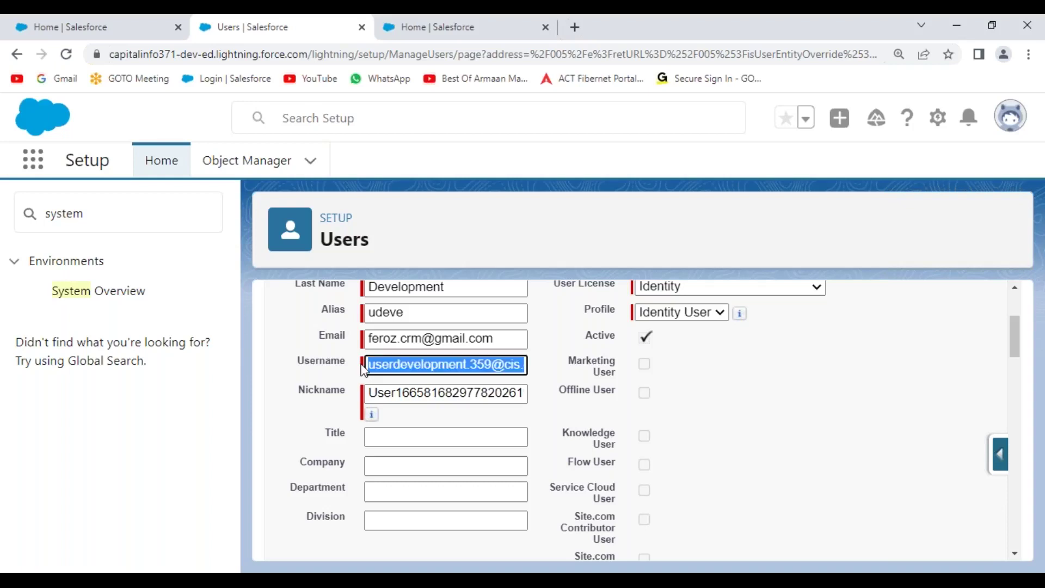
key("Tab")
key("BackSpace")
key("ctrl+v")
key("BackSpace")
key("BackSpace")
key("BackSpace")
key("BackSpace")
key("BackSpace")
key("BackSpace")
key("BackSpace")
key("BackSpace")
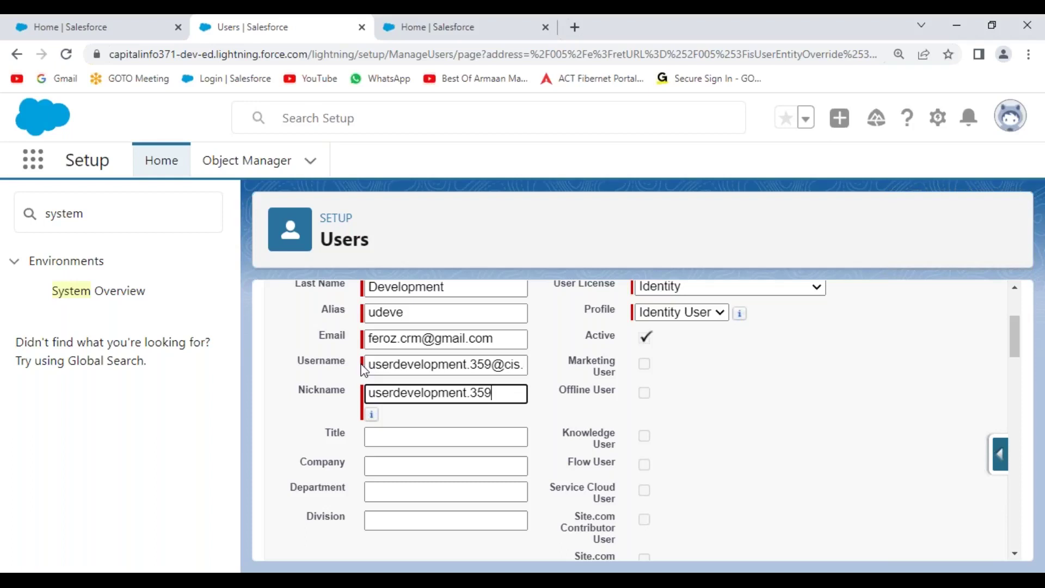
Fill Title 'Senior Salesforce Developer', Company 'MNC', Department 'Development' and Division 'IT'
key("Tab")
key("Tab")
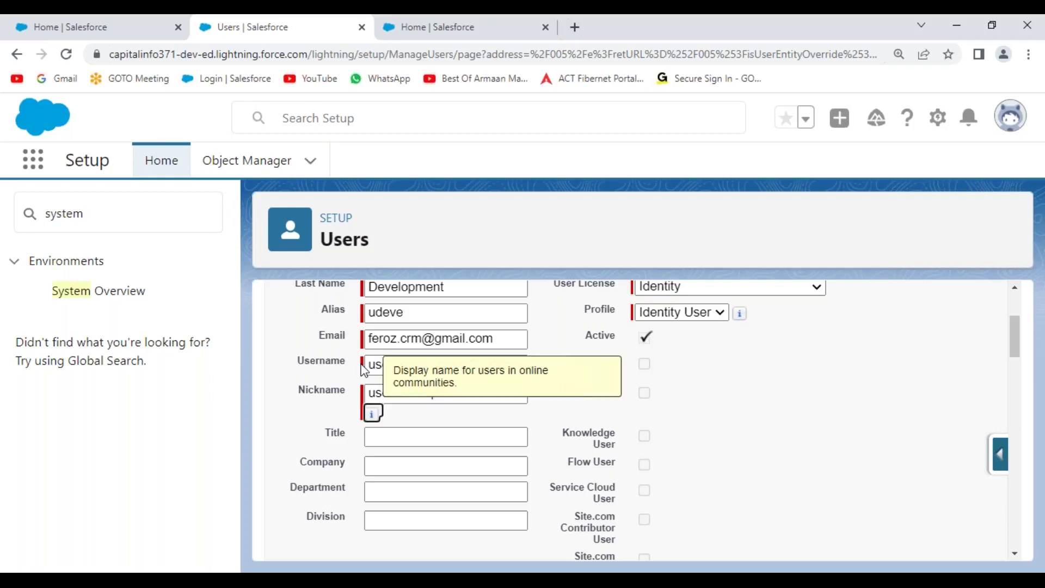
type("Se")
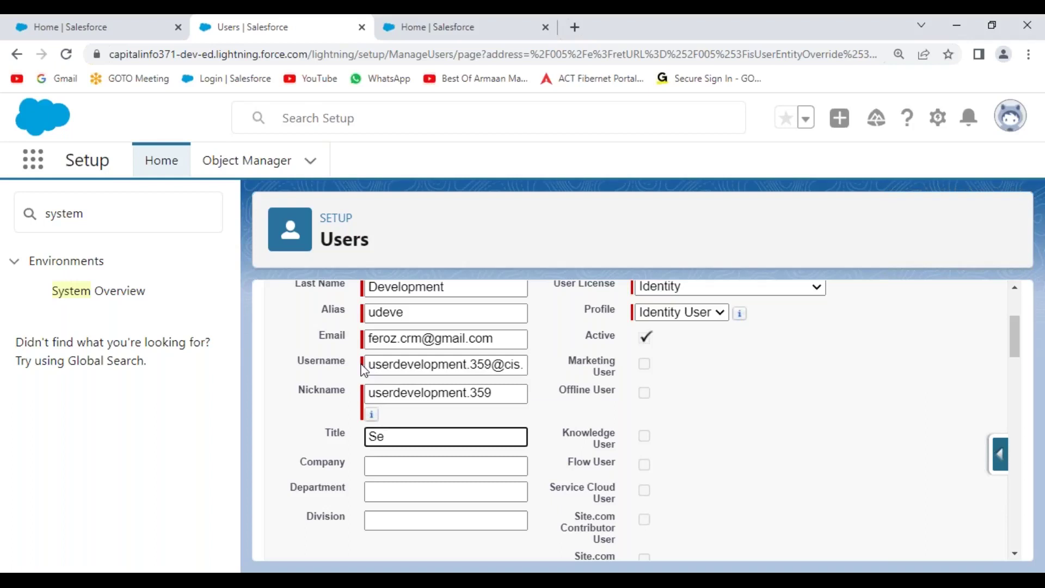
type("nior Salesforce Developer")
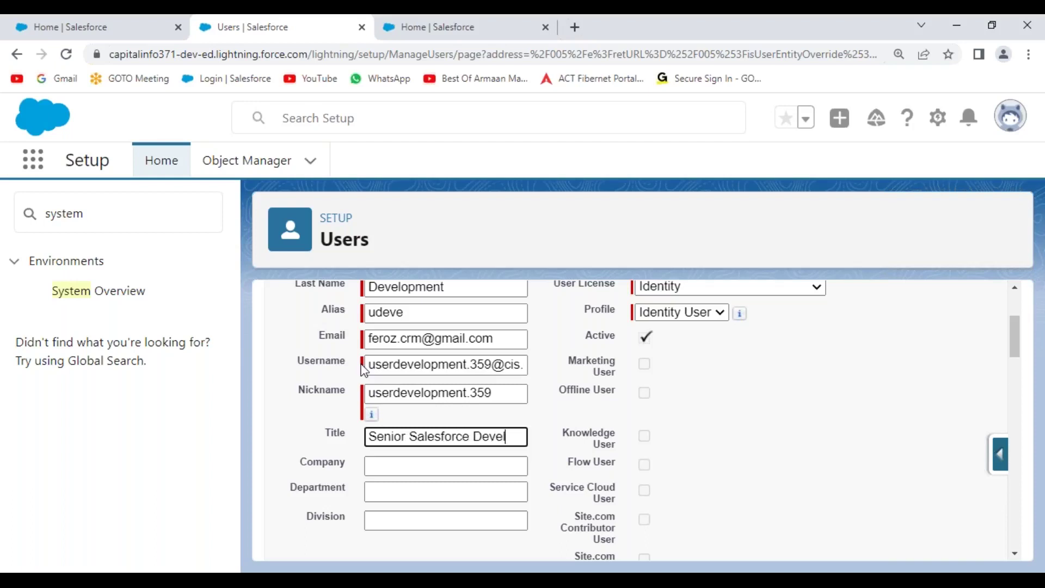
key("Tab")
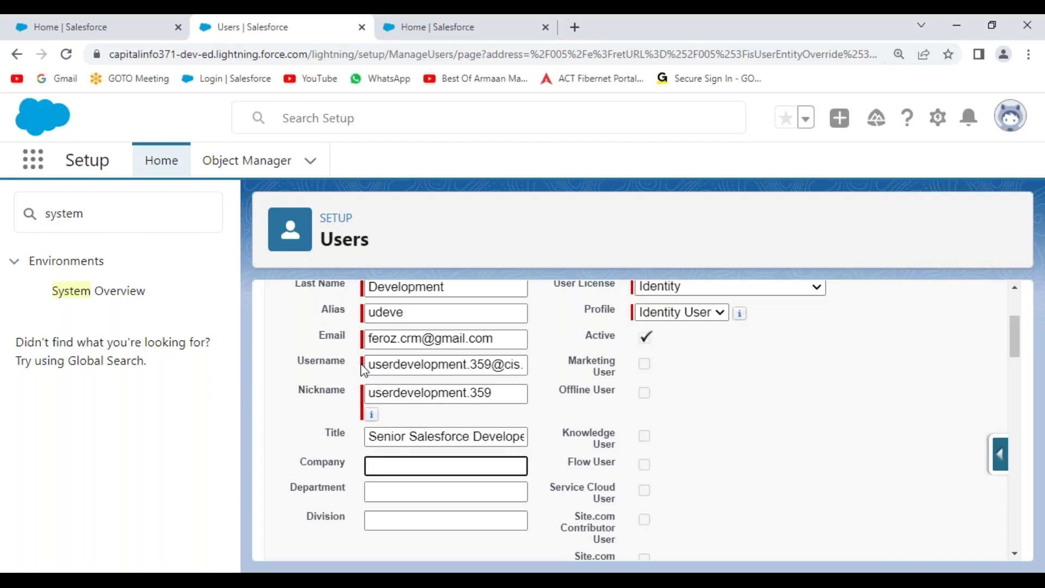
type("MNC")
key("Tab")
type("Development")
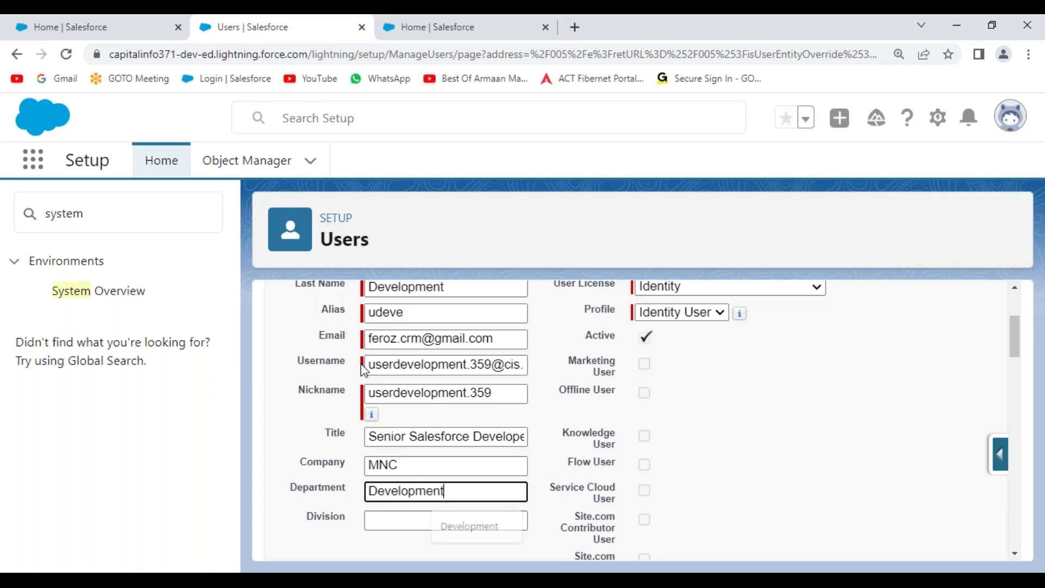
key("Tab")
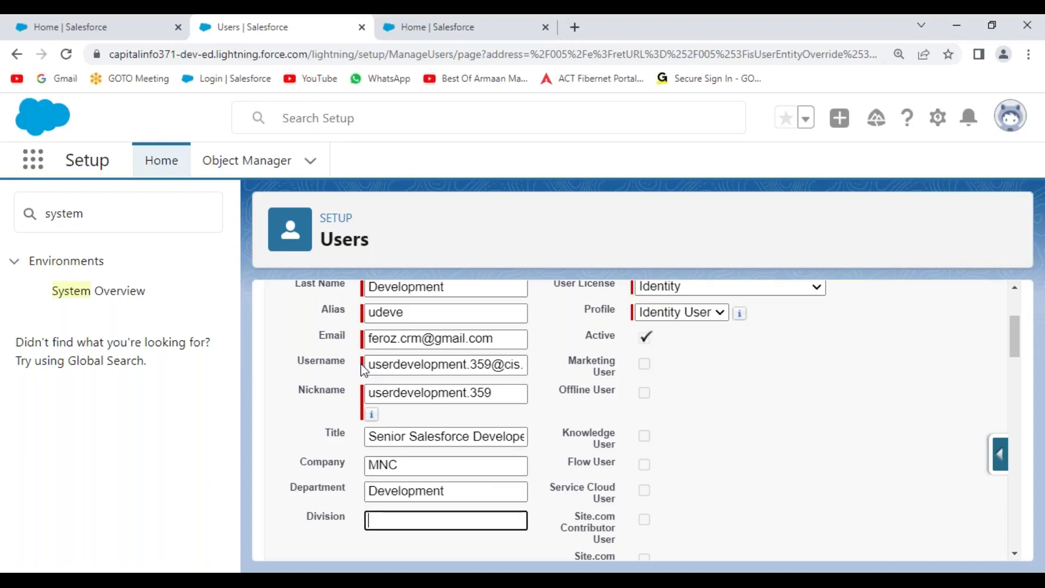
type("IT")
Highlight the Role, User License and Active fields, then show the User License dropdown options
scroll(739, 432, "up", 3)
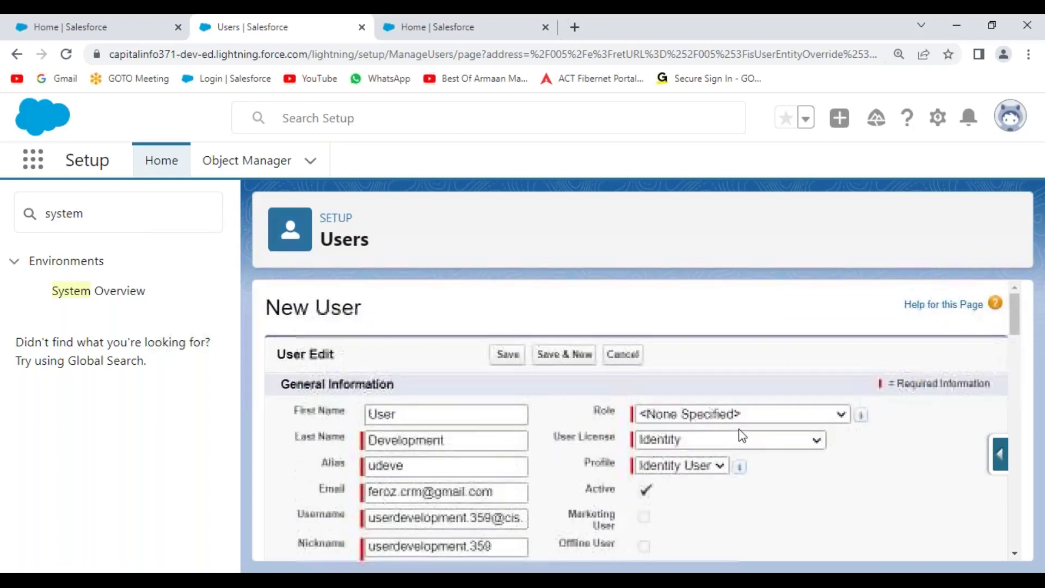
scroll(727, 411, "down", 1)
left_click_drag(595, 334, 623, 338)
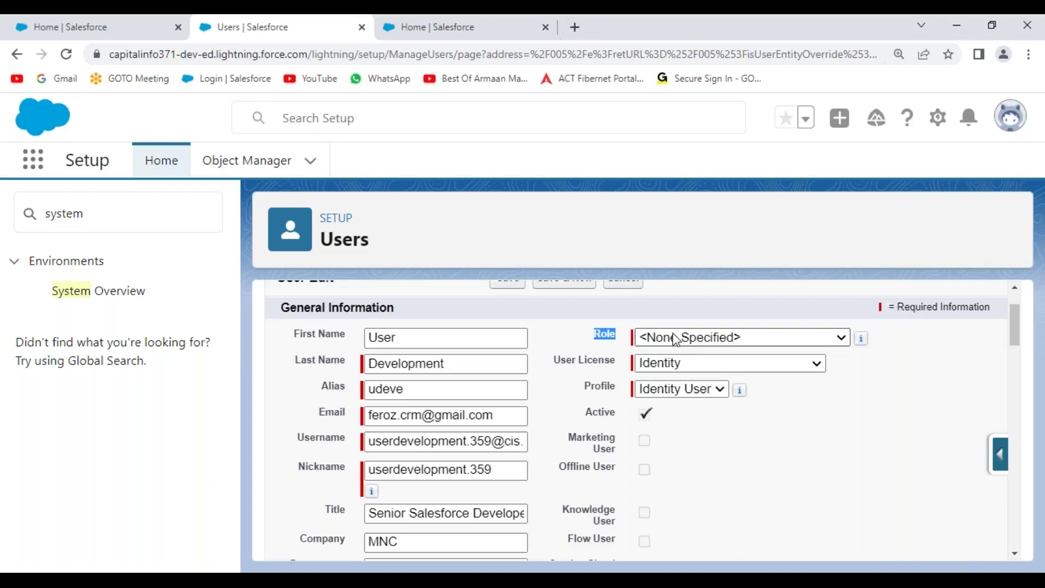
left_click_drag(552, 361, 623, 364)
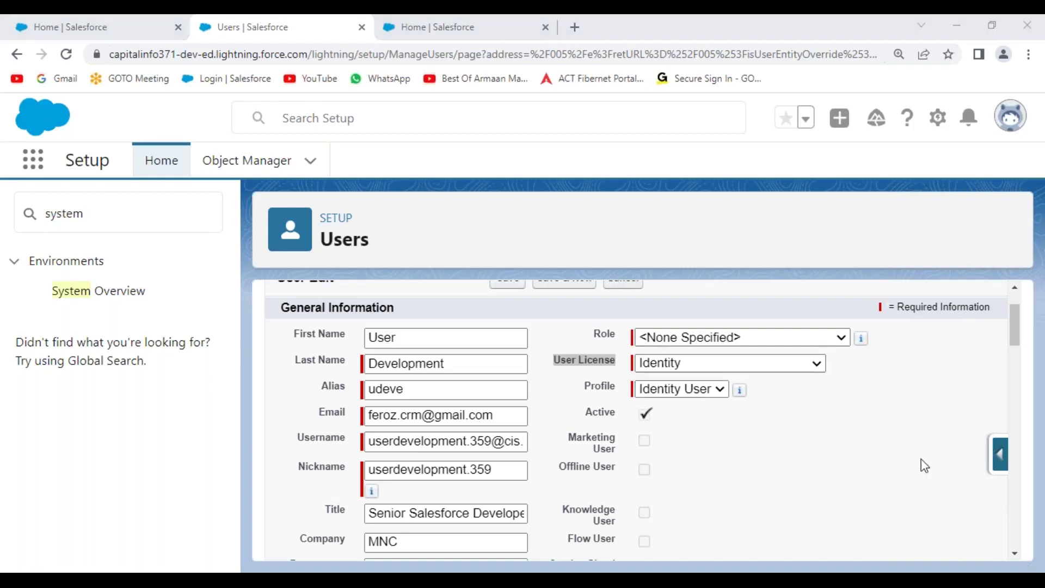
left_click_drag(563, 373, 643, 378)
left_click_drag(583, 408, 676, 409)
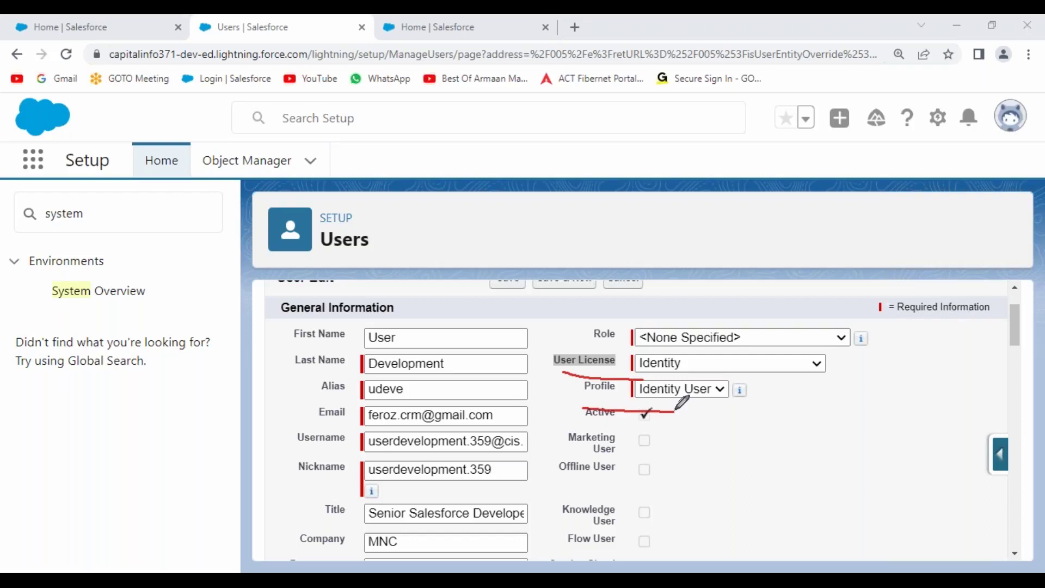
left_click(816, 364)
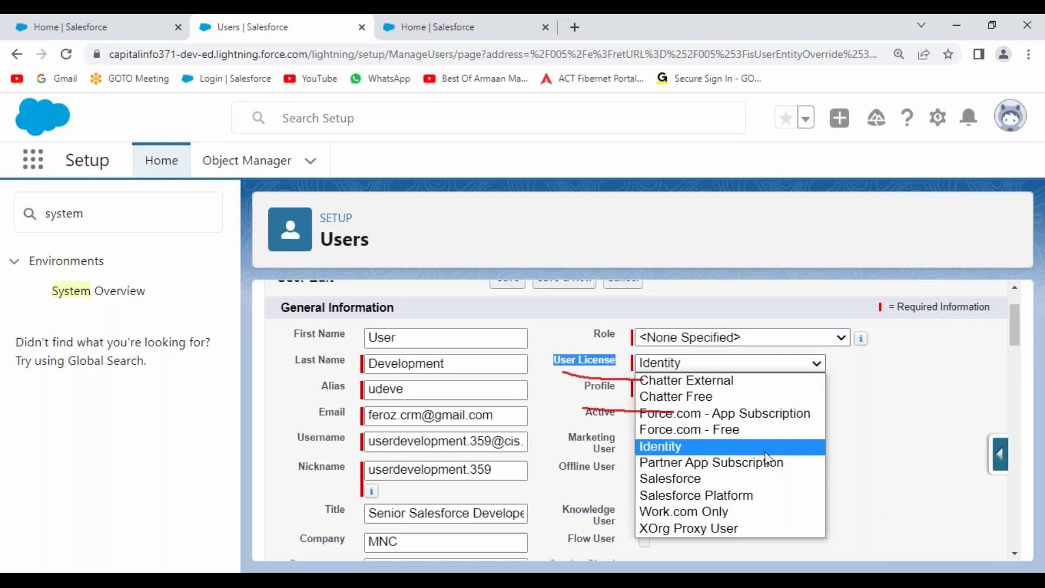
left_click(1027, 569)
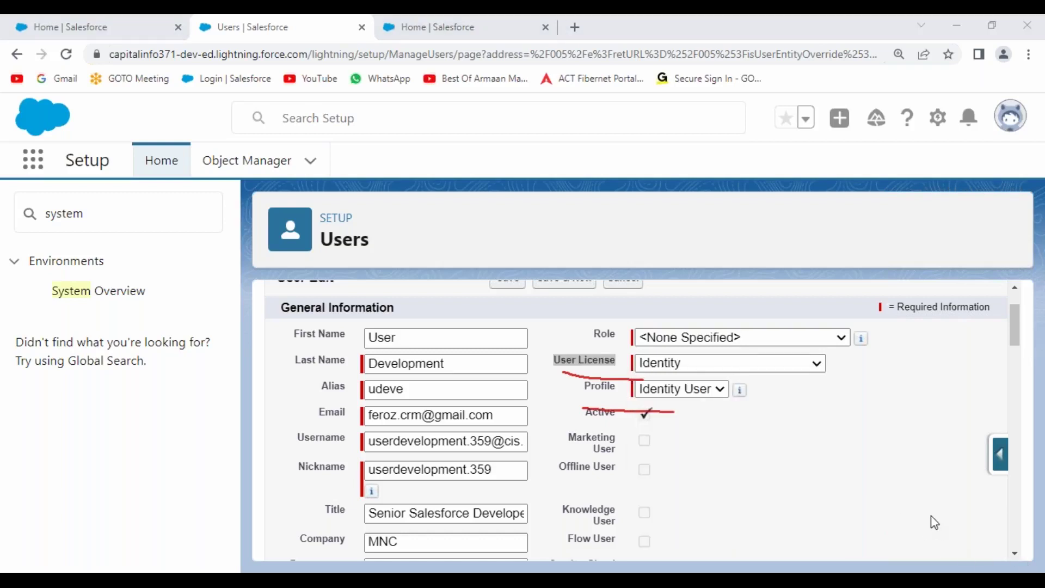
left_click(817, 365)
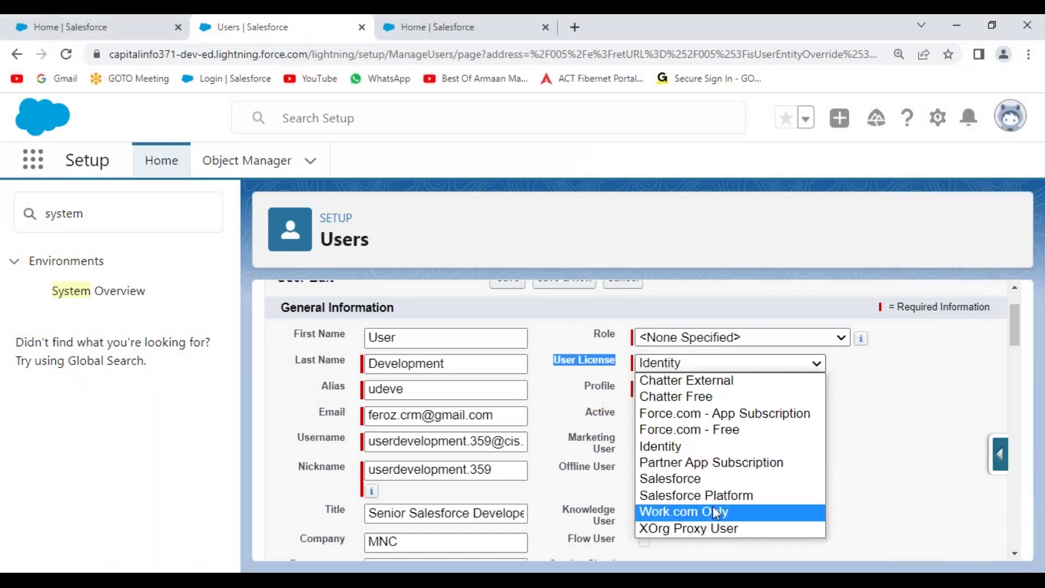
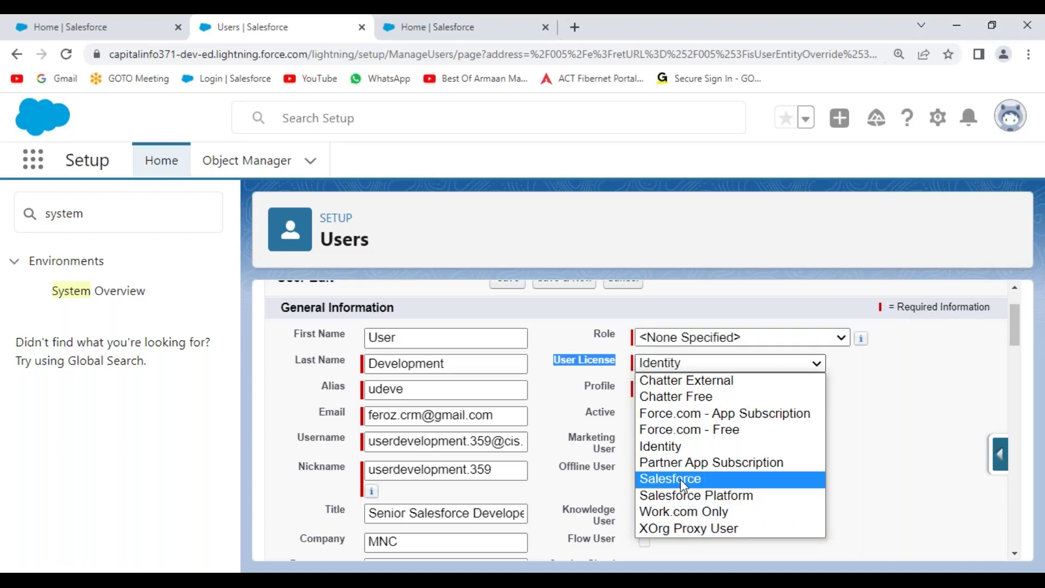
Set the user licence to Salesforce and the profile to CIS Salesforce Profile
left_click(683, 484)
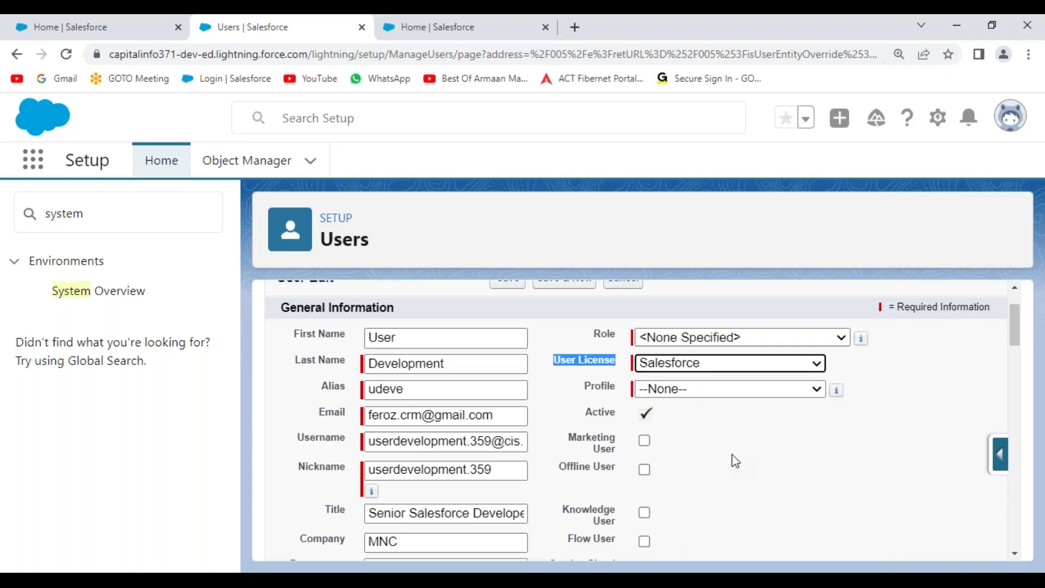
left_click(738, 368)
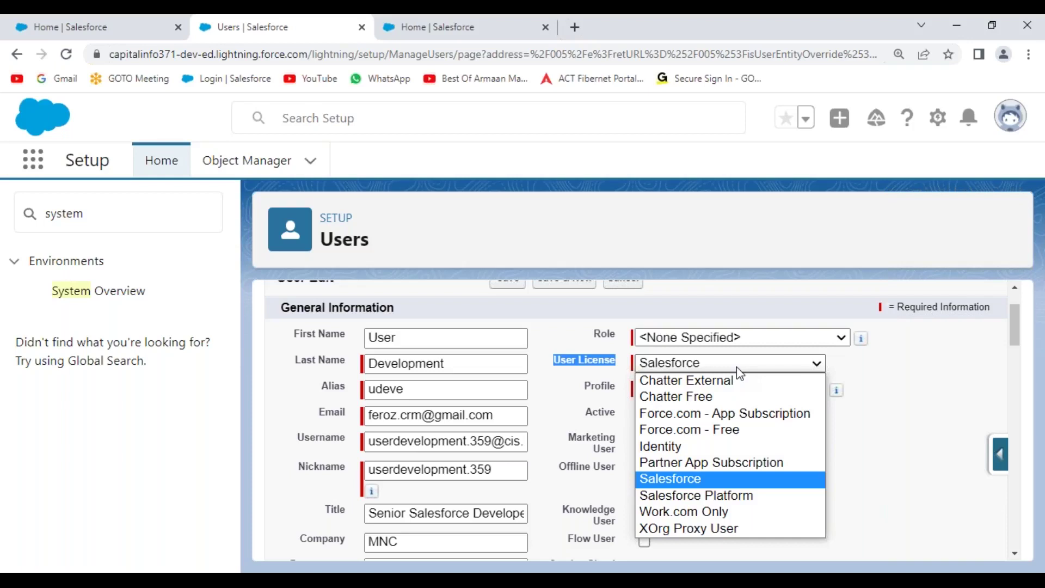
left_click(707, 479)
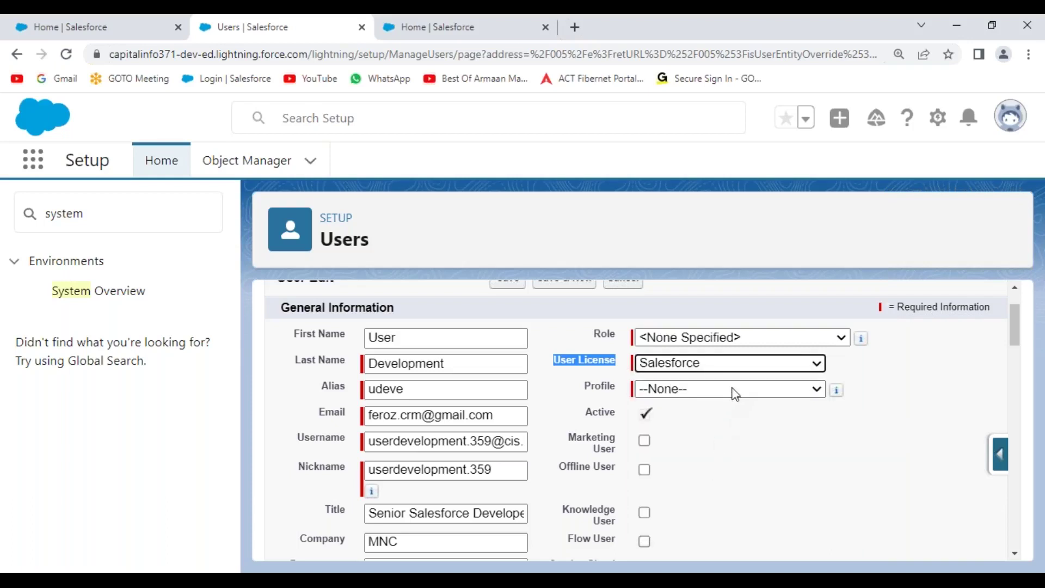
left_click(735, 394)
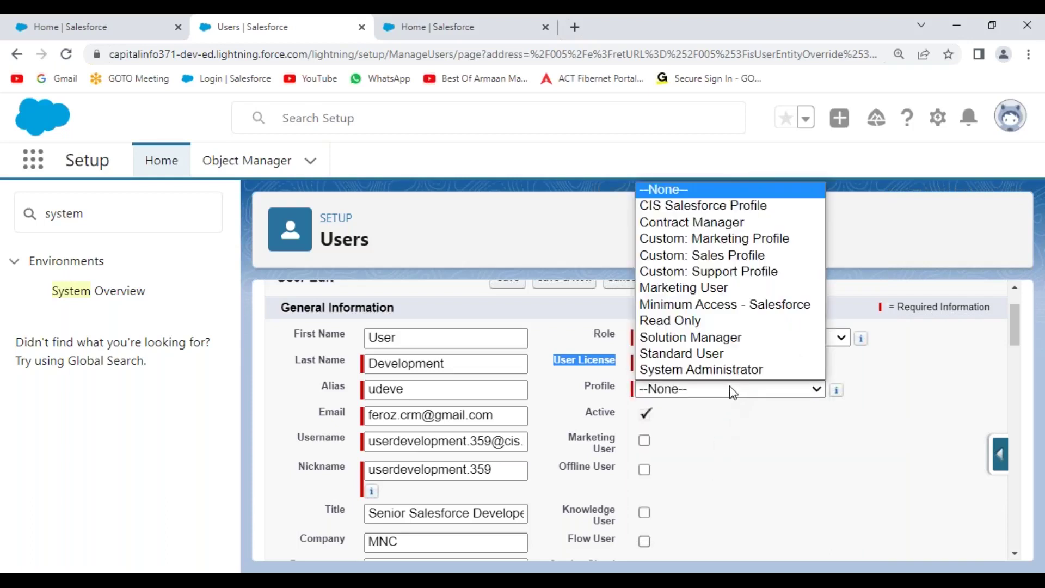
left_click(883, 383)
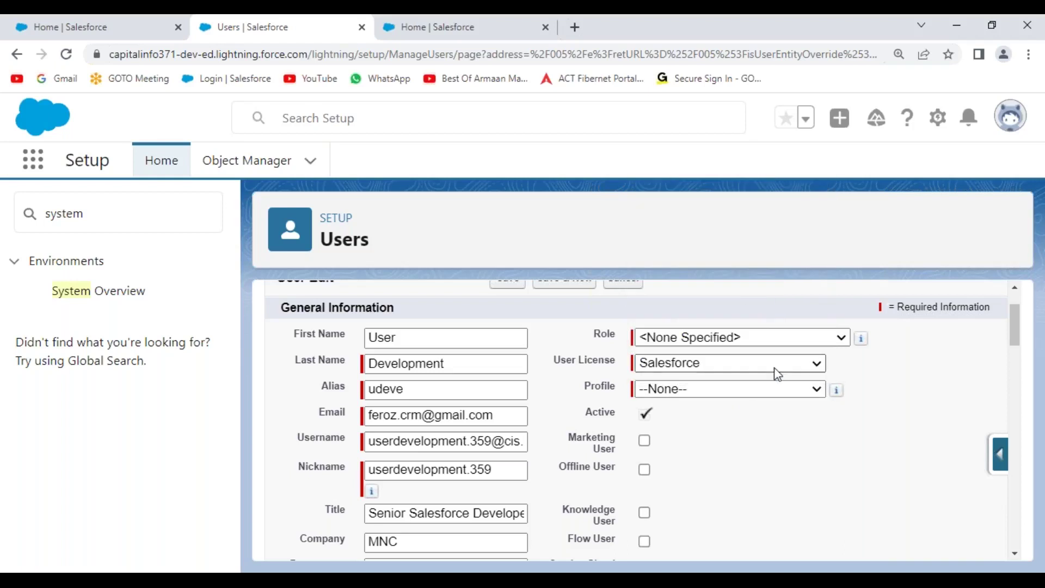
left_click(740, 387)
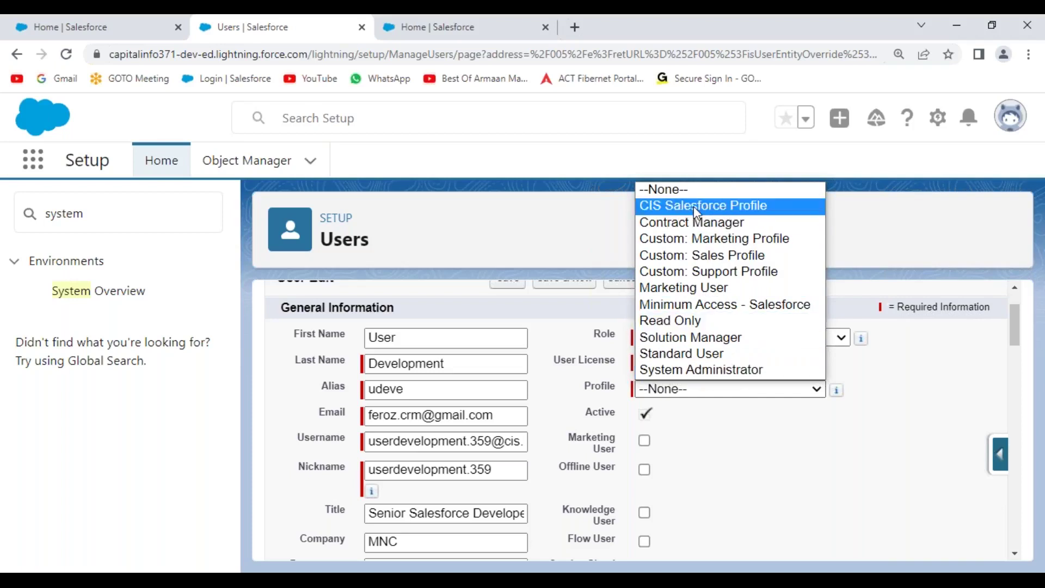
left_click(722, 213)
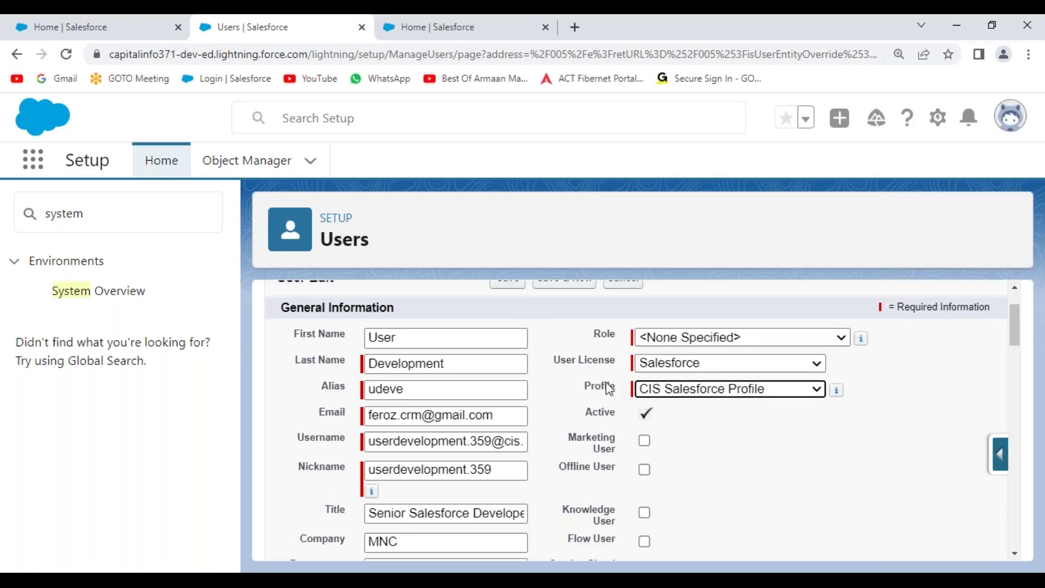
scroll(615, 384, "down", 4)
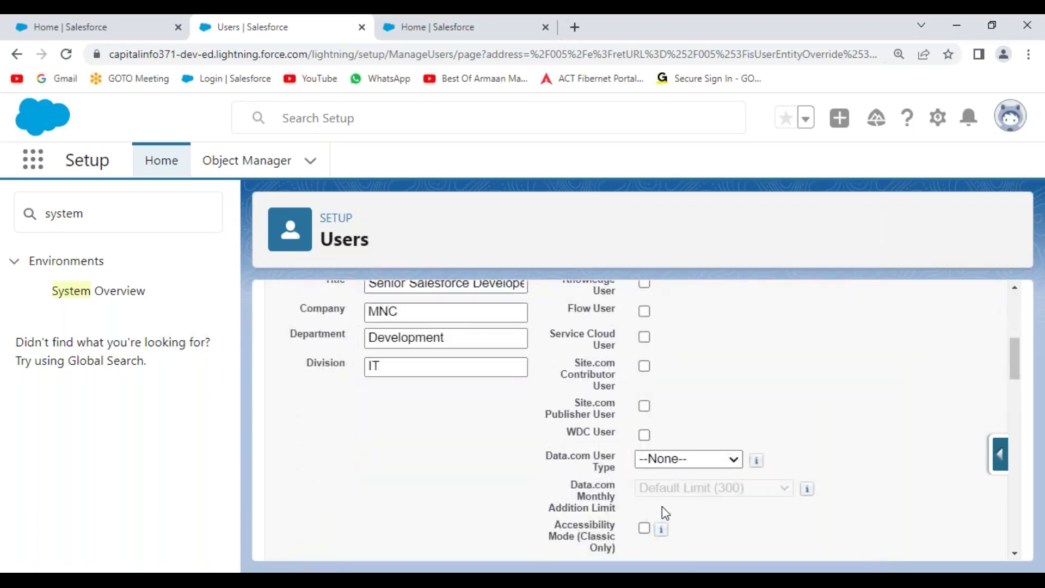
scroll(662, 506, "down", 4)
scroll(662, 501, "up", 1)
scroll(664, 507, "up", 1)
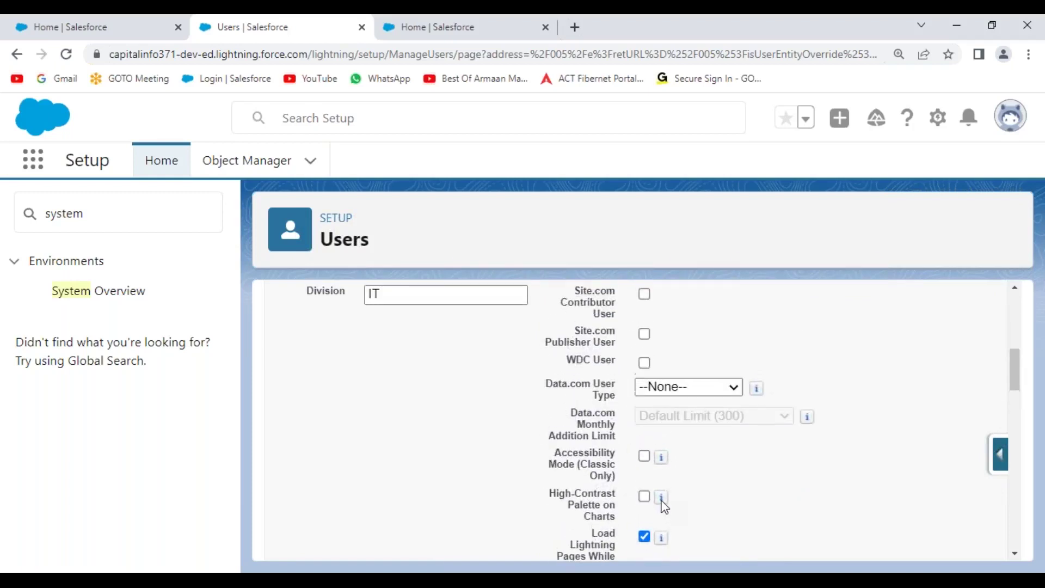
scroll(661, 500, "up", 10)
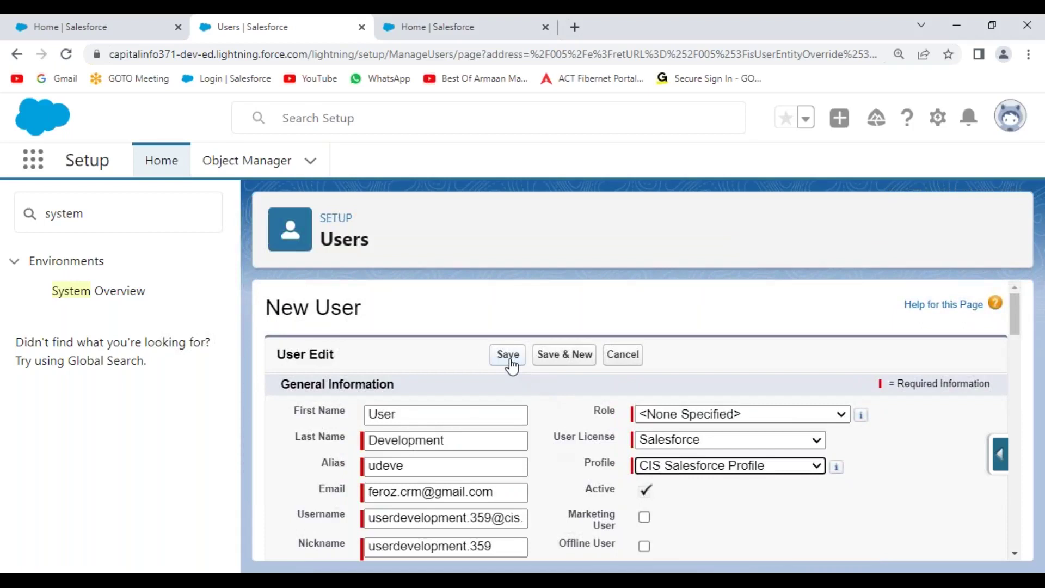
Save the User Development user, review its User Detail page, and open Gmail in a new window
left_click(509, 356)
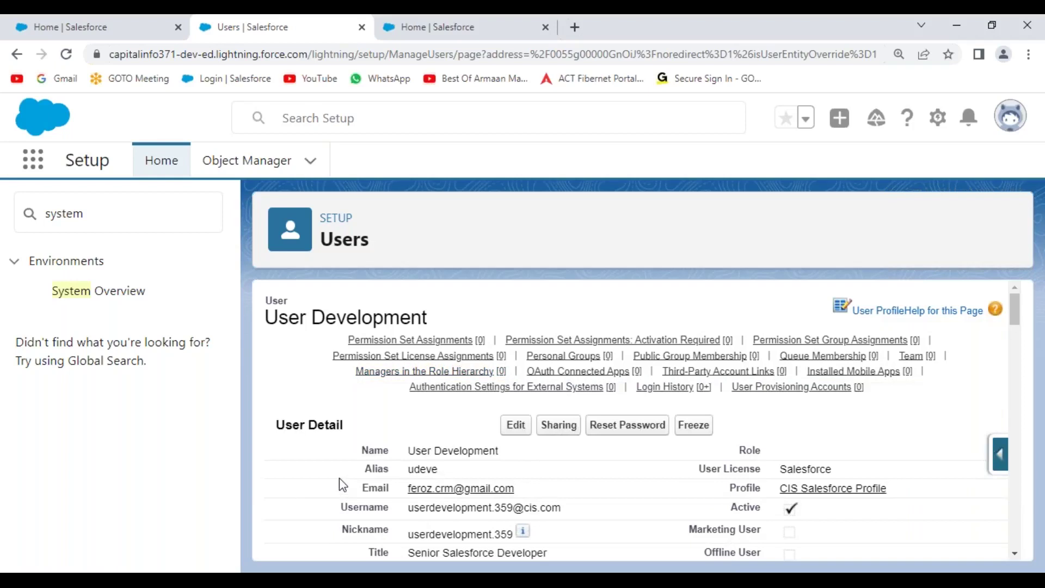
scroll(459, 432, "down", 7)
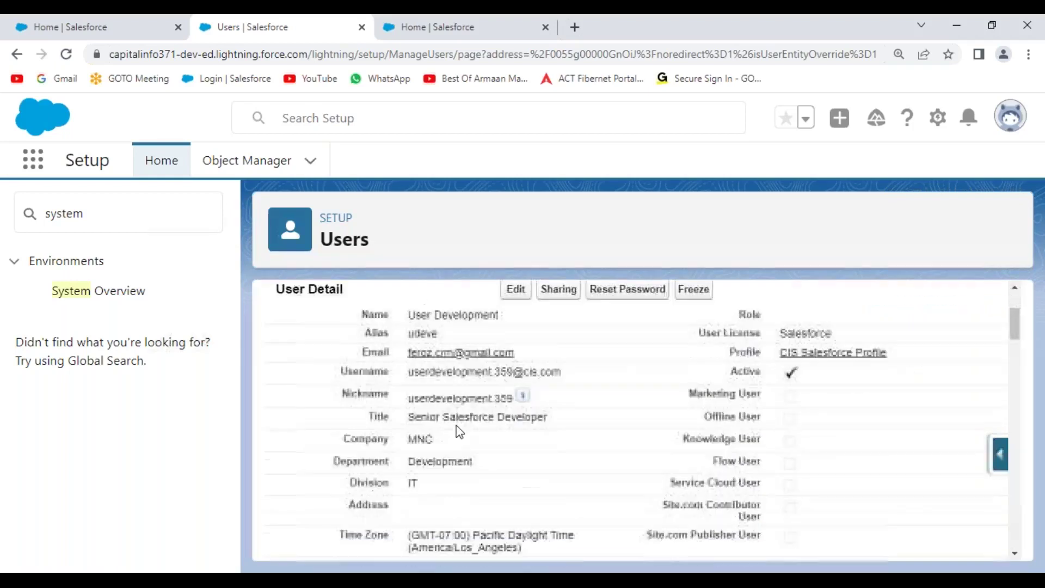
scroll(457, 430, "down", 2)
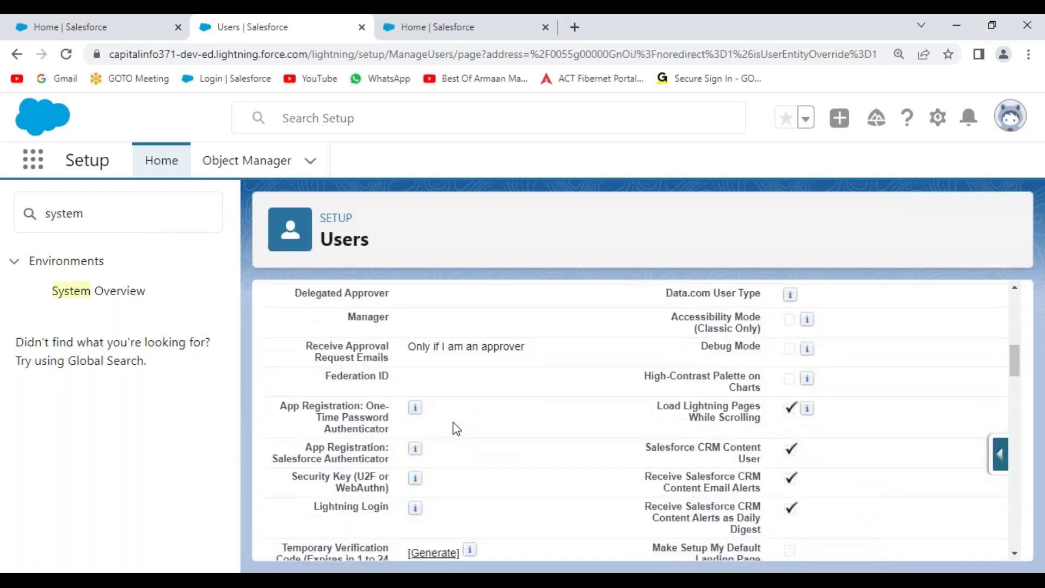
scroll(457, 428, "up", 9)
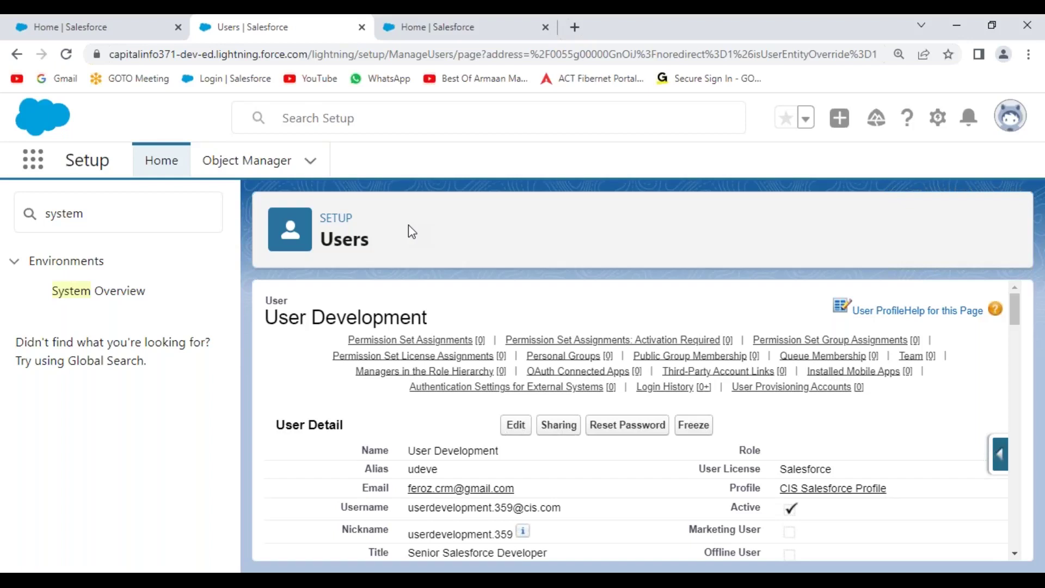
key("ctrl+n")
left_click(57, 83)
Sign in to Gmail with the chosen account and its password
scroll(537, 436, "down", 3)
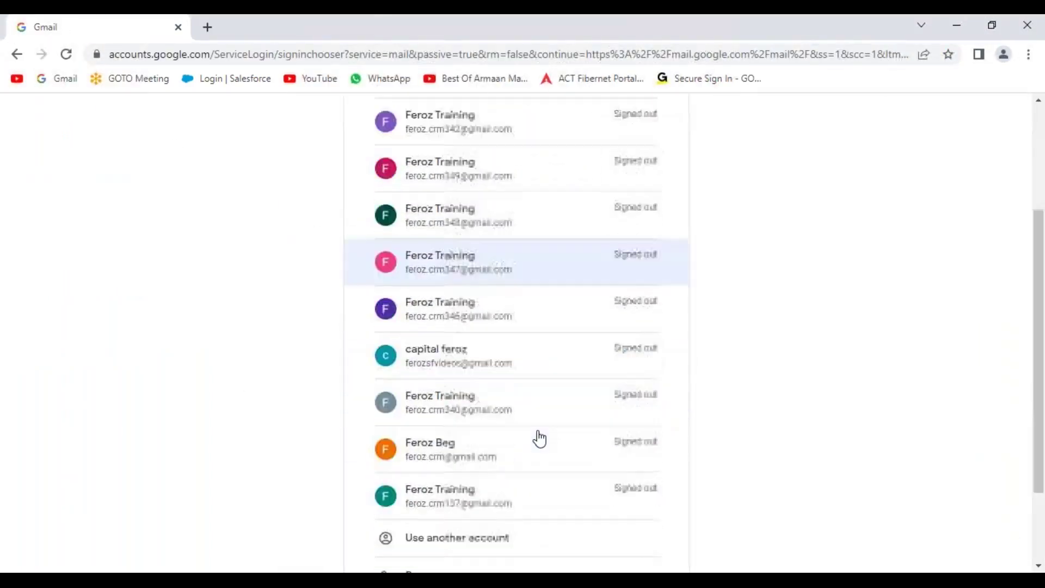
scroll(539, 439, "down", 2)
left_click(467, 355)
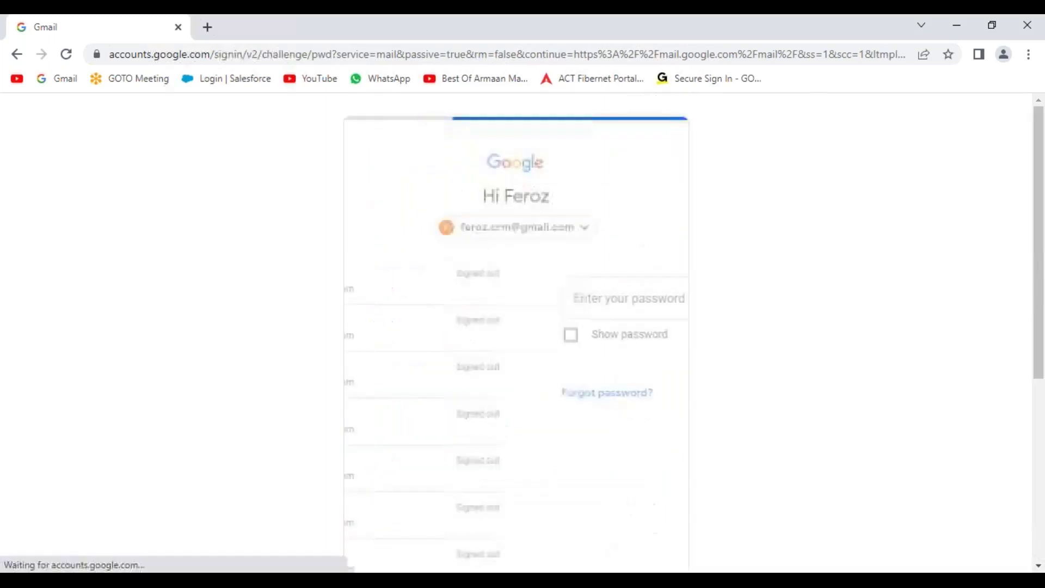
type("••••••••••••")
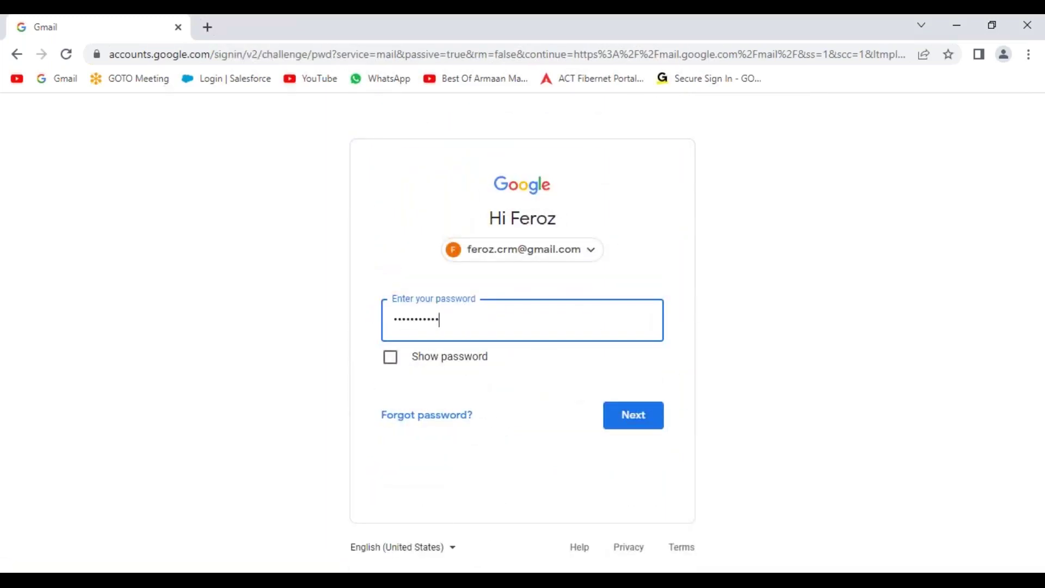
key("Return")
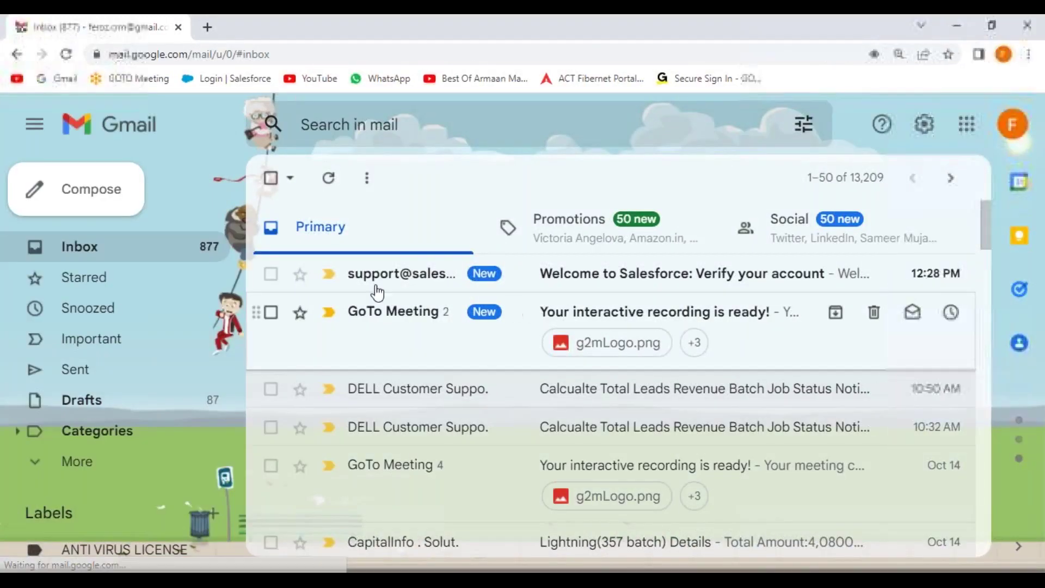
Open the Welcome to Salesforce email and follow its Verify Account link
mouse_move(445, 281)
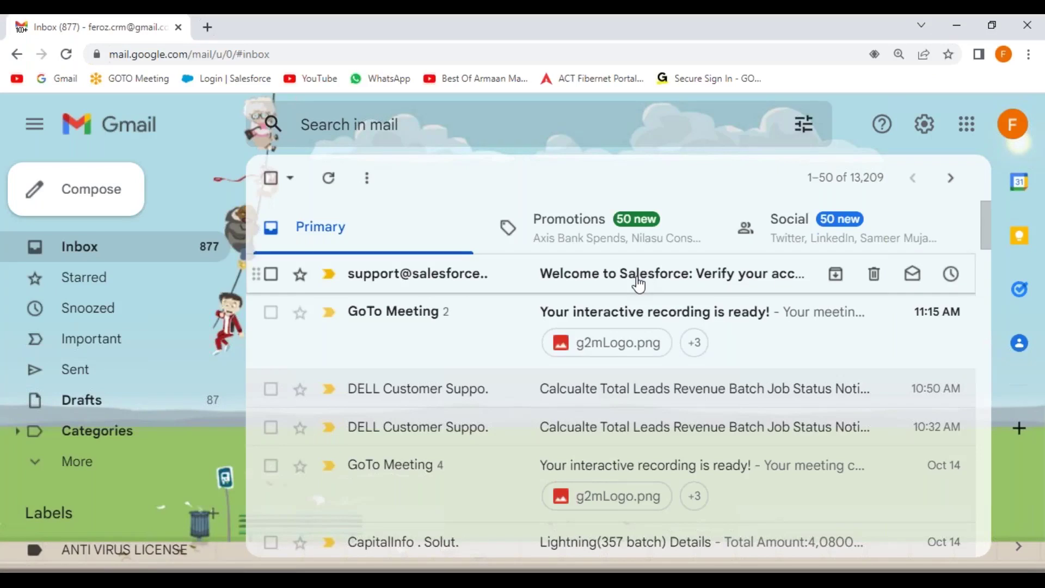
left_click(602, 278)
scroll(526, 423, "down", 2)
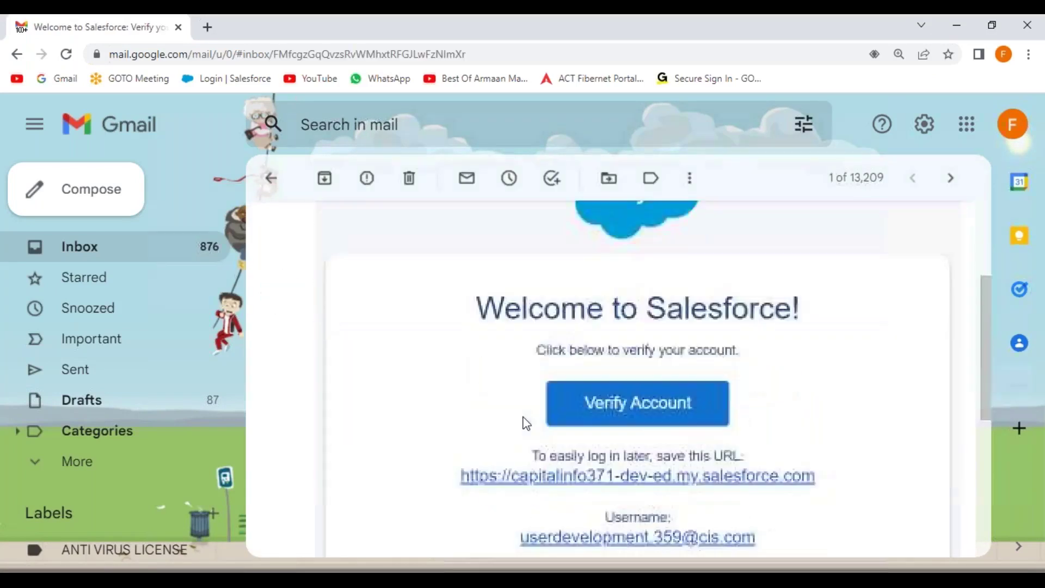
left_click(645, 372)
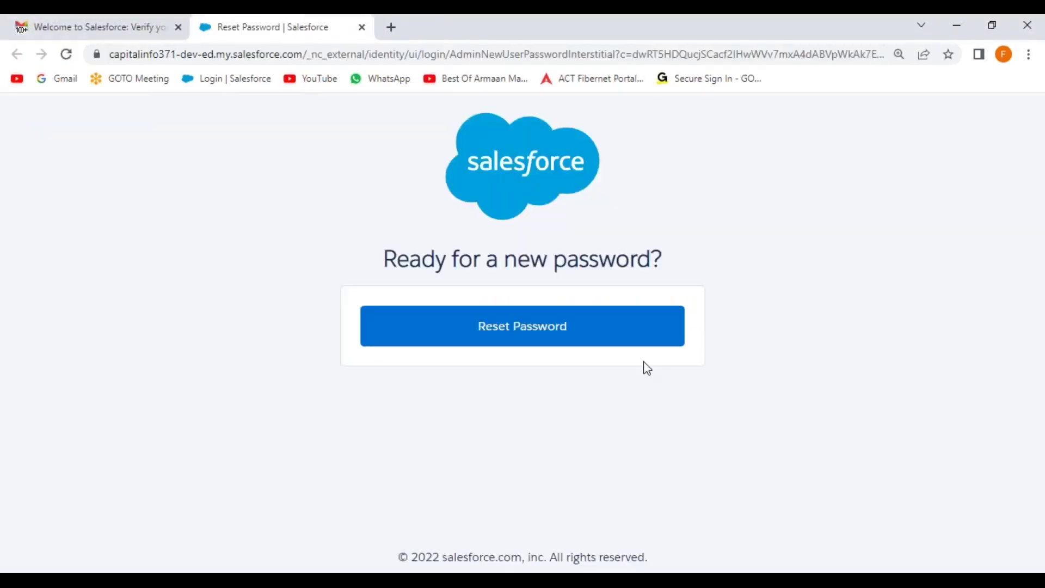
Start the password reset, dismiss the maintenance notice, and enter and confirm a new password
left_click(528, 338)
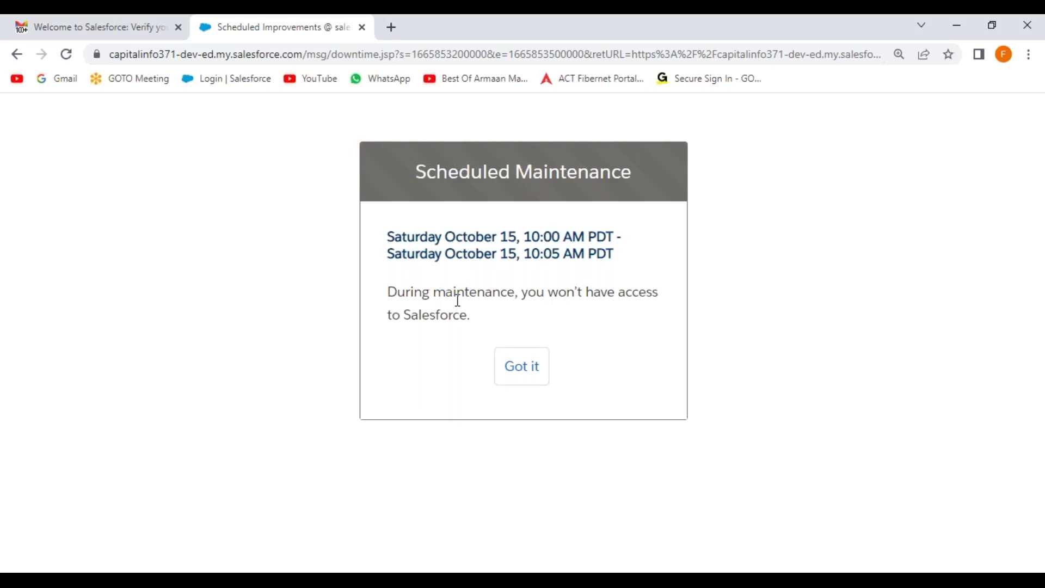
left_click(522, 379)
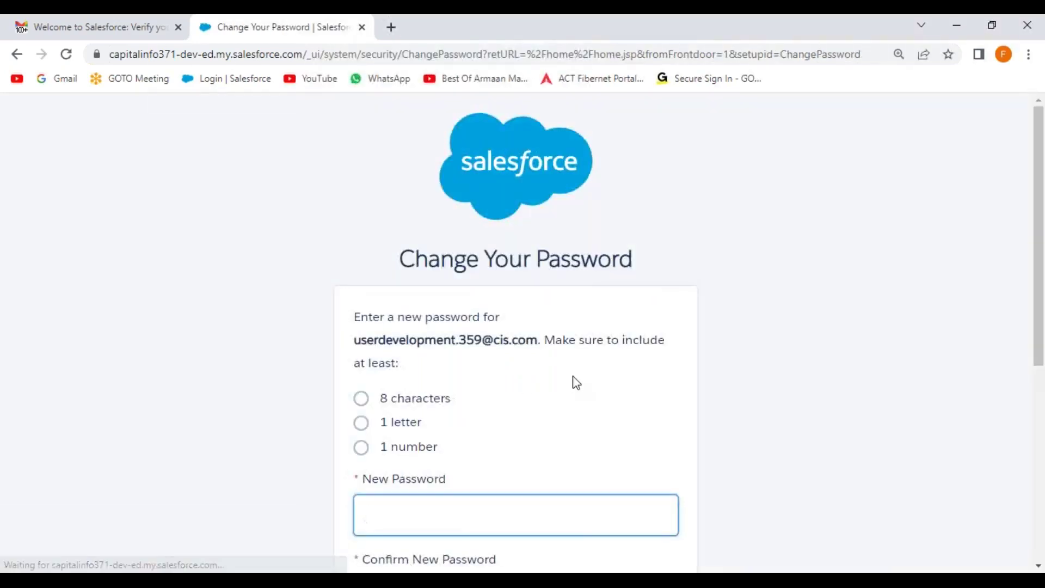
scroll(436, 365, "down", 1)
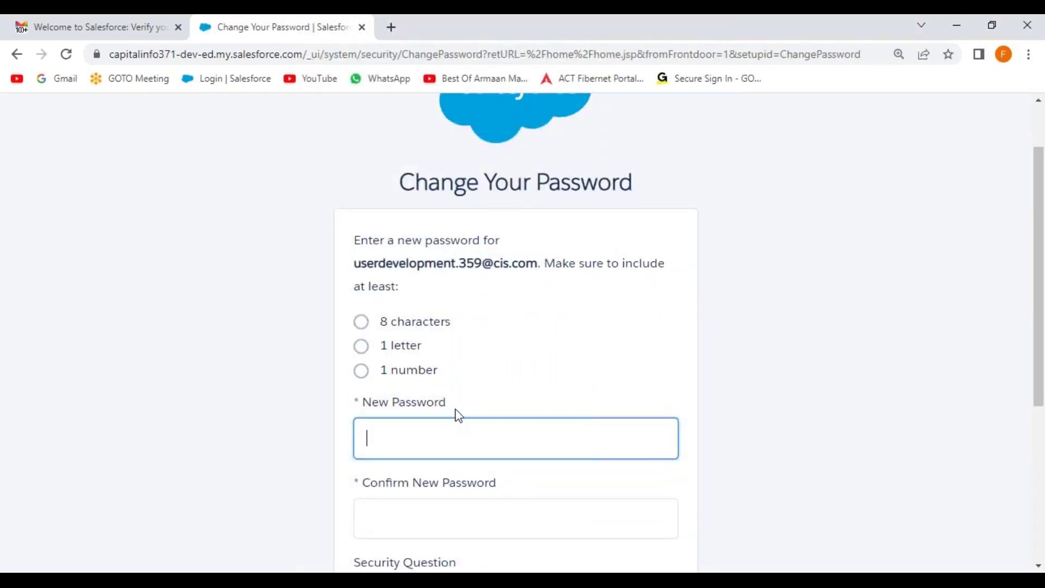
type("***********")
key("Tab")
type("**********")
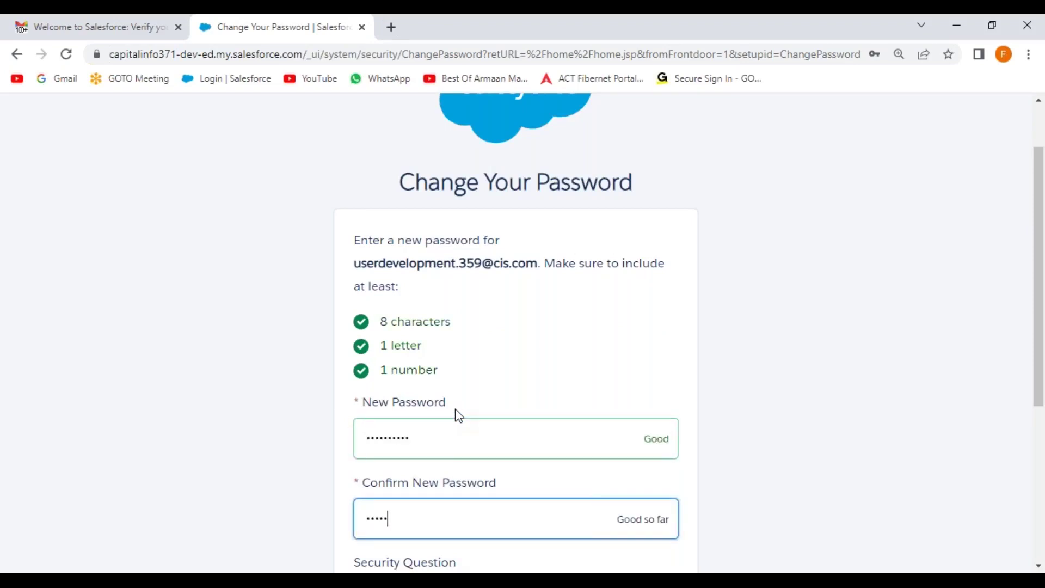
type("*")
Choose the first-job city security question, enter its answer, and submit the password change
scroll(459, 416, "down", 5)
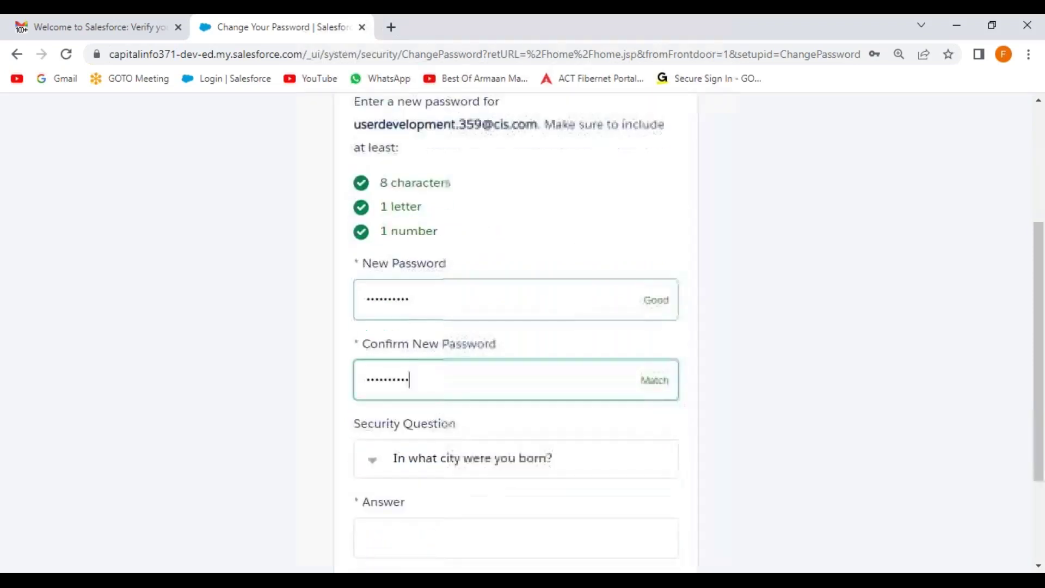
left_click(464, 322)
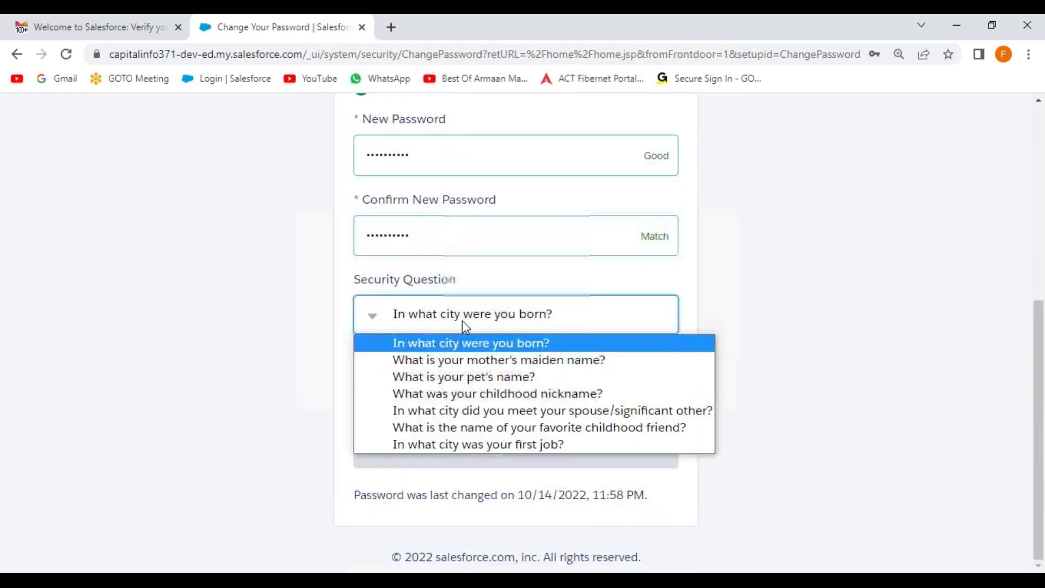
left_click(476, 444)
left_click(408, 375)
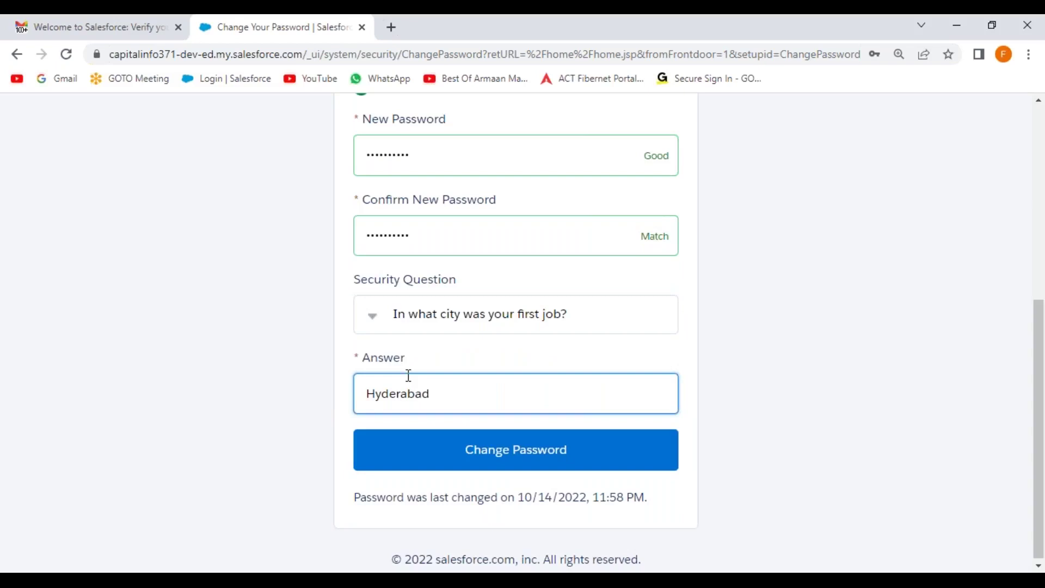
left_click(525, 454)
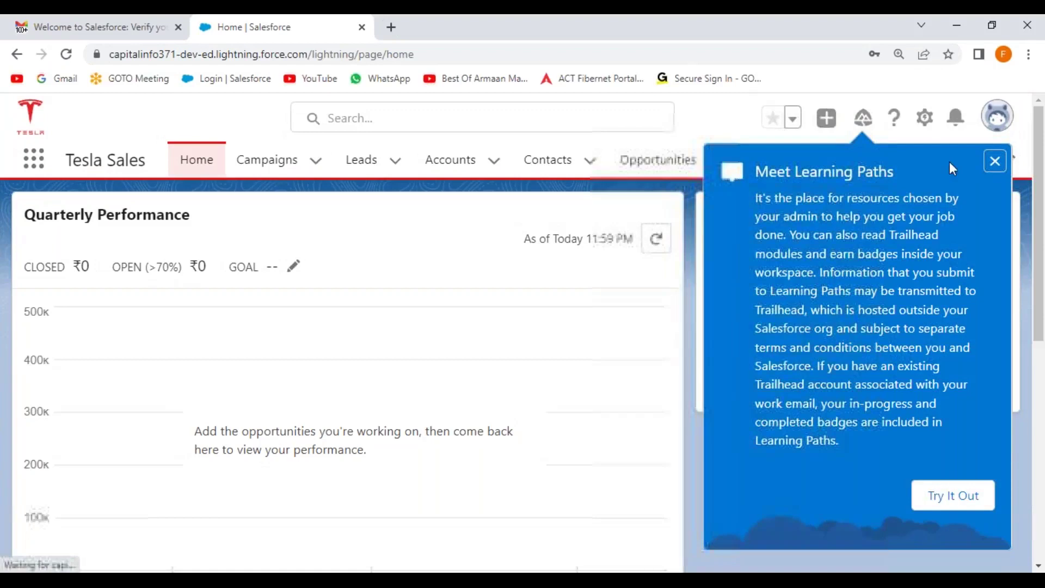
Close the Learning Paths introduction and check the User Development profile panel on Tesla Sales home
left_click(995, 162)
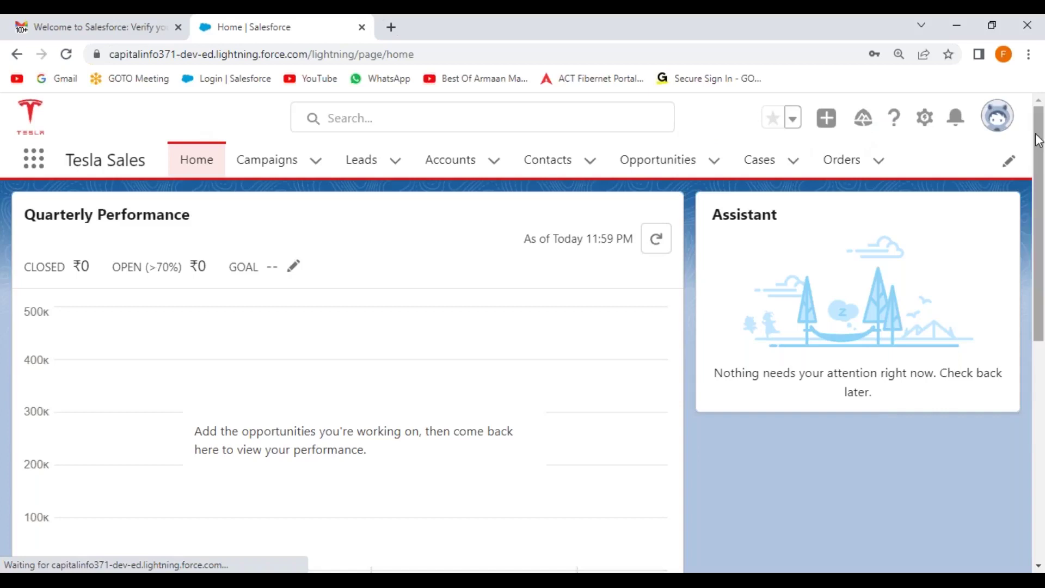
left_click(1003, 124)
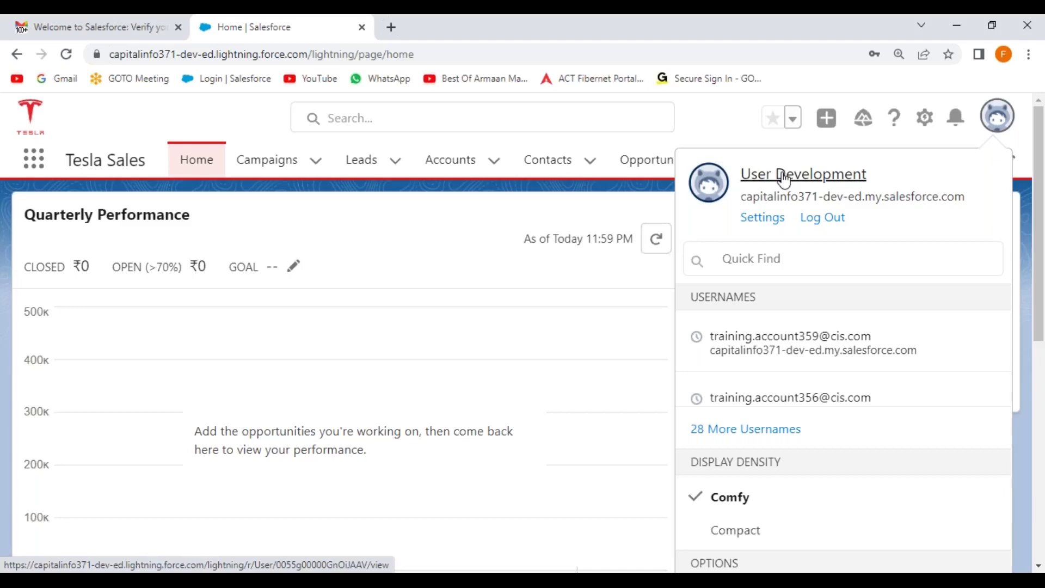
left_click(163, 116)
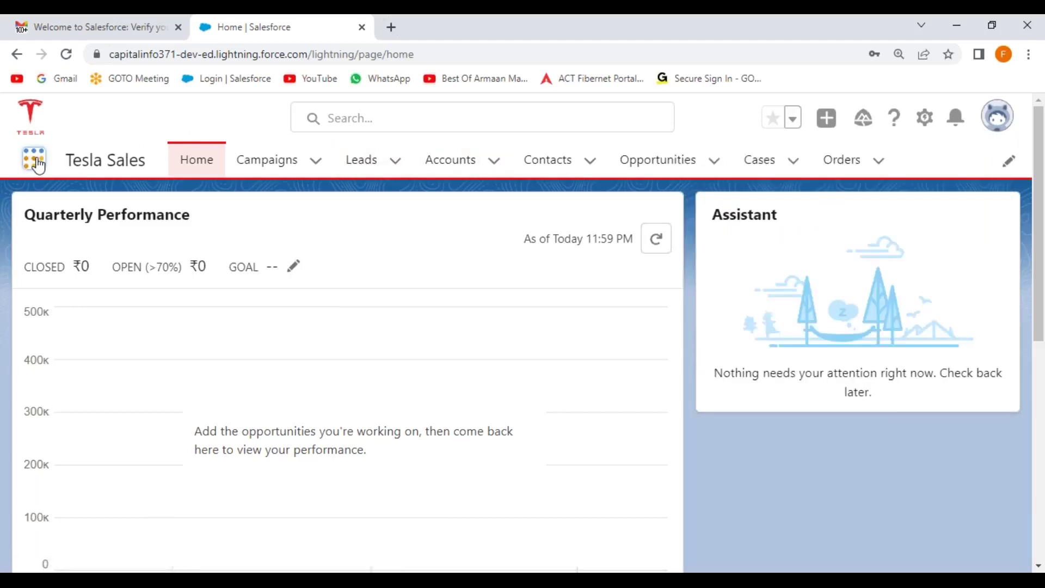
left_click(38, 164)
Browse the full list of available apps in the App Launcher
left_click(56, 498)
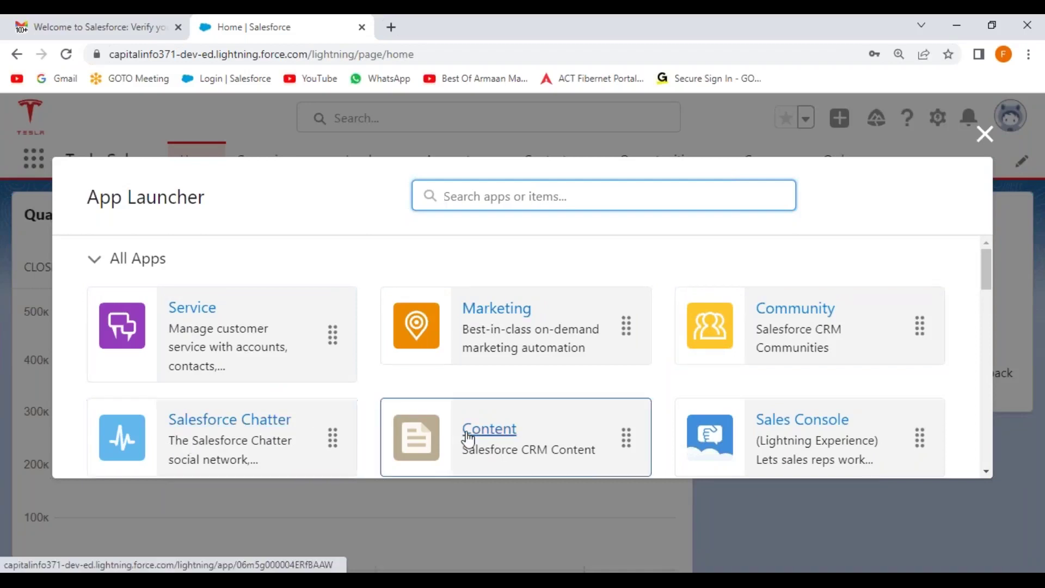
scroll(522, 391, "down", 3)
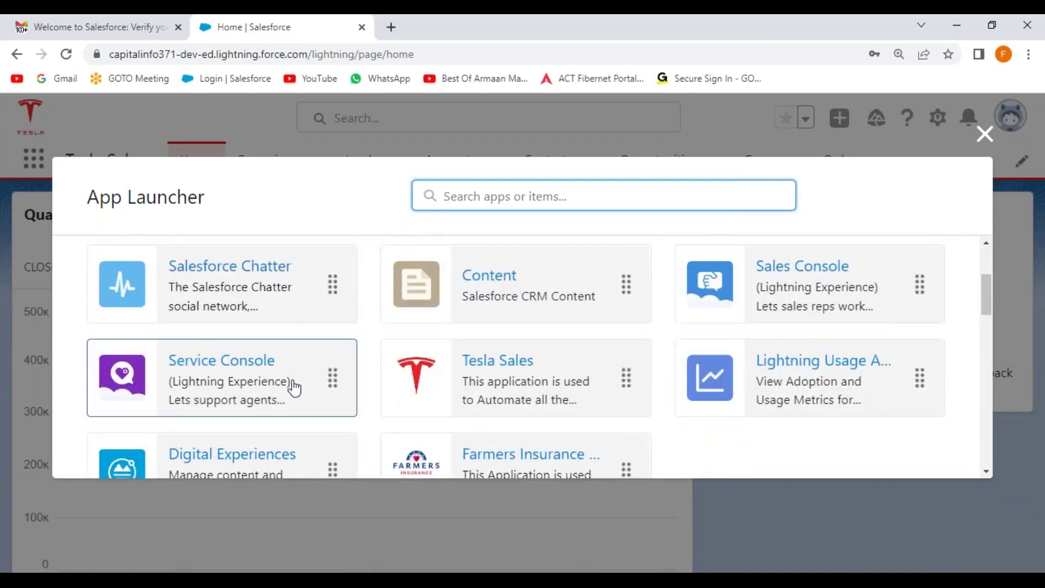
scroll(490, 327, "down", 2)
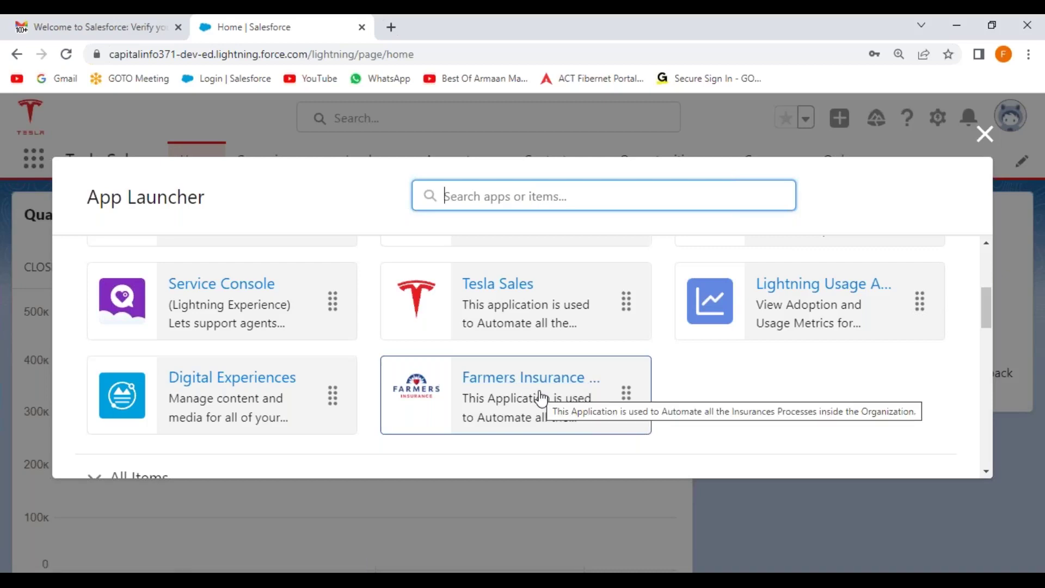
scroll(510, 388, "up", 1)
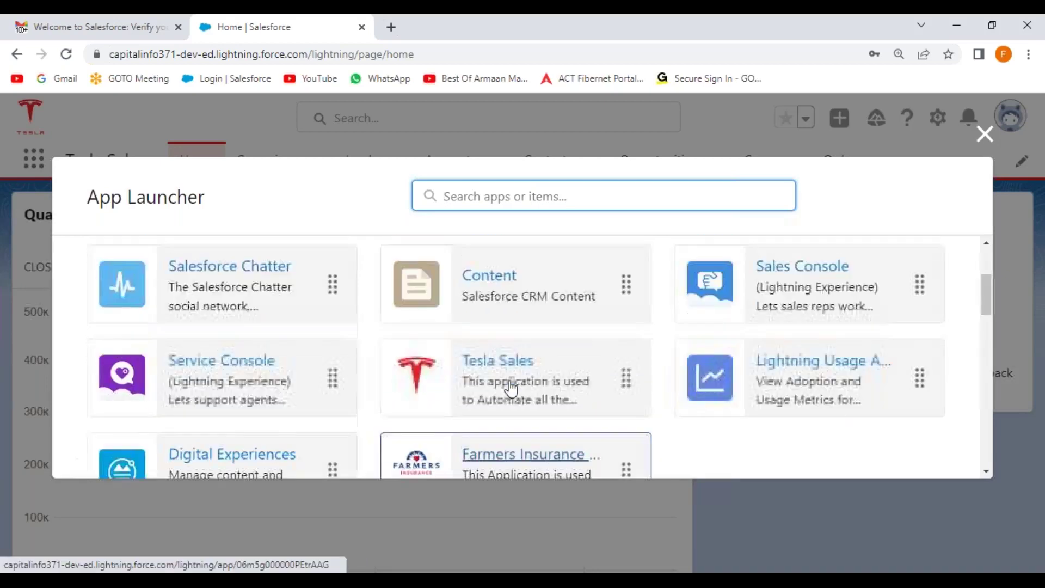
scroll(511, 388, "up", 2)
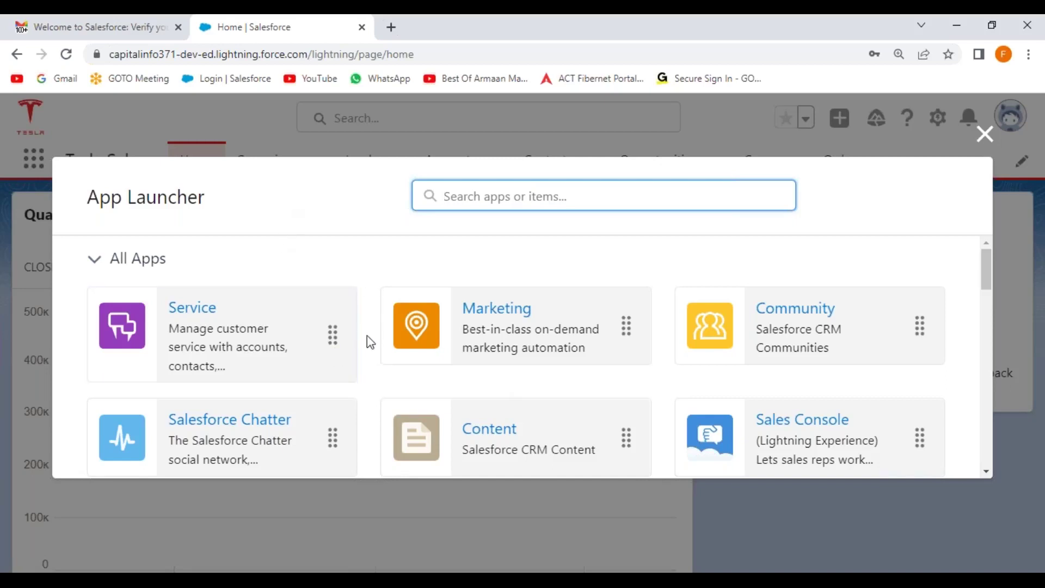
left_click(338, 207)
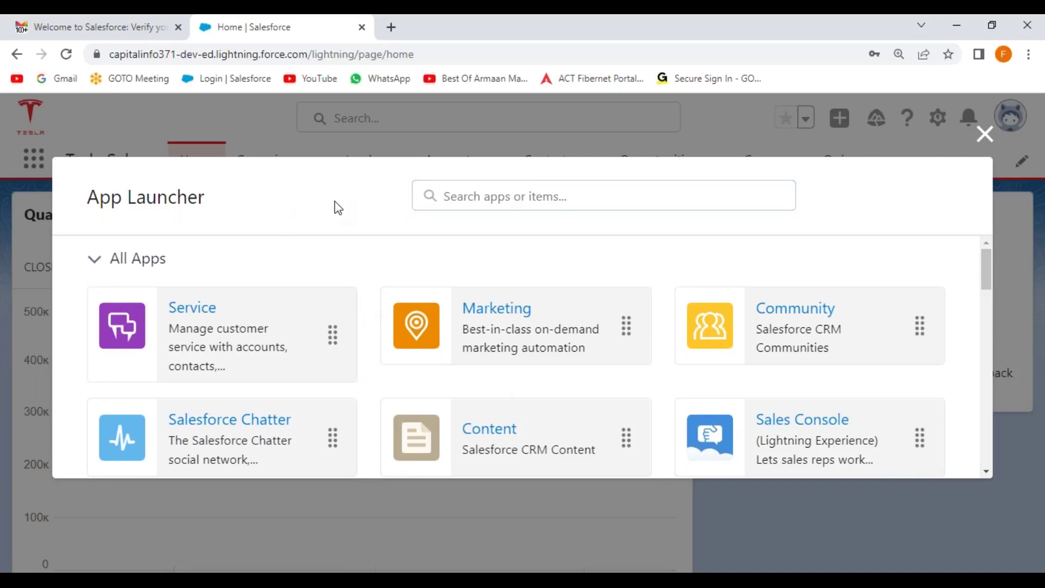
scroll(596, 367, "down", 5)
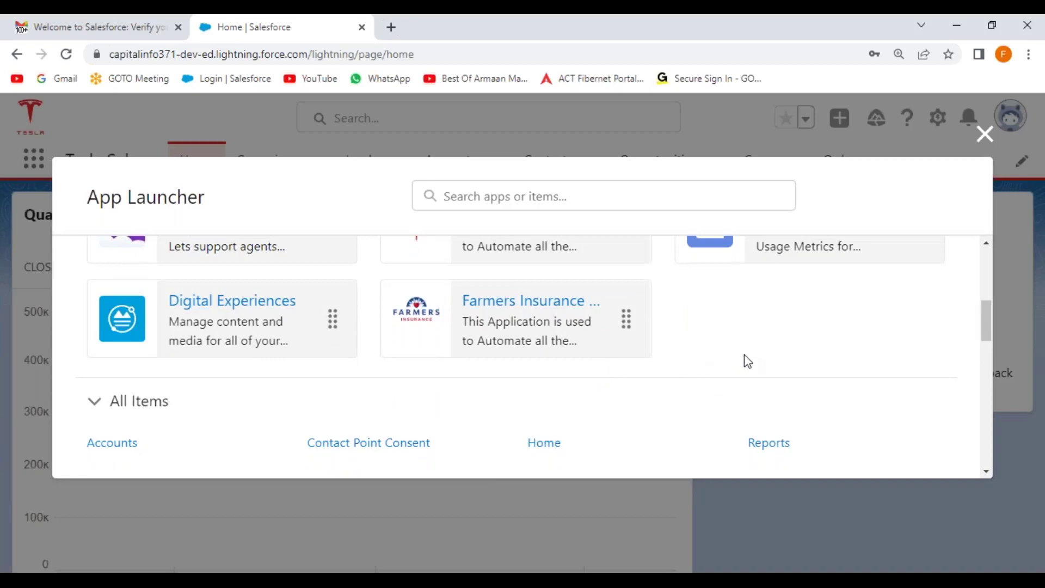
scroll(747, 359, "up", 5)
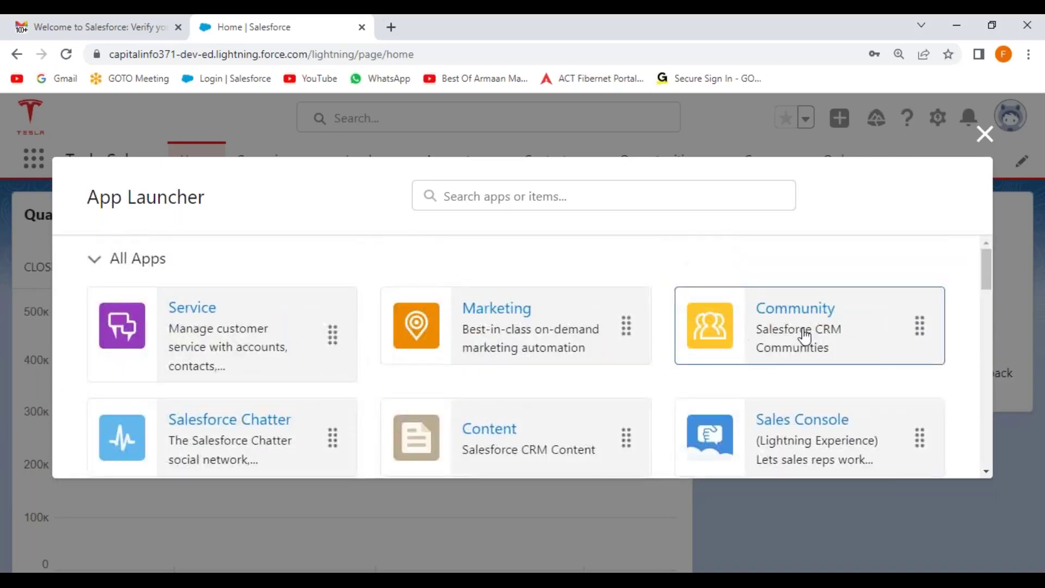
Close the app list and log out of the User Development session to the login page
left_click(984, 134)
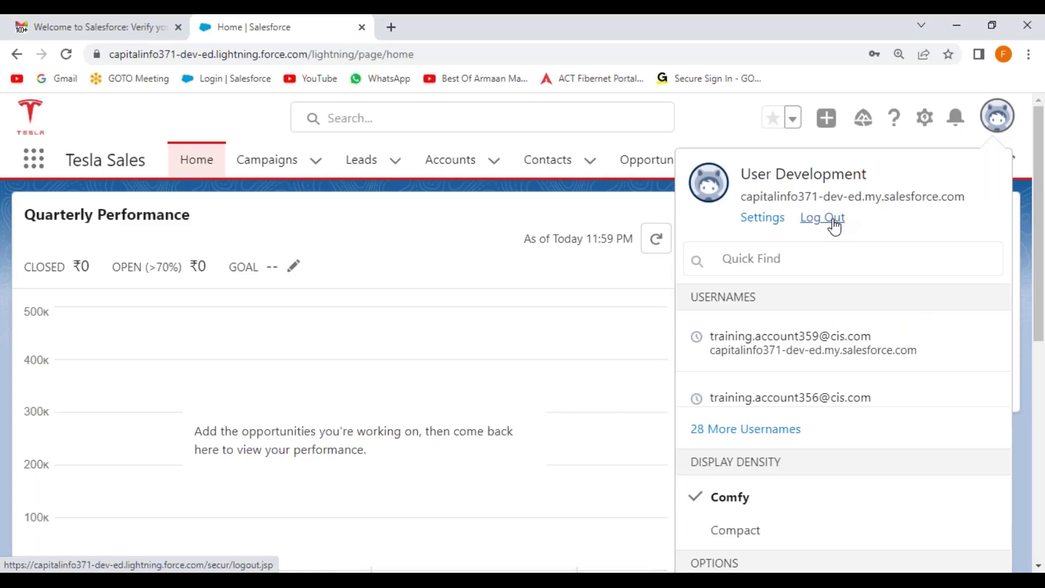
left_click(833, 221)
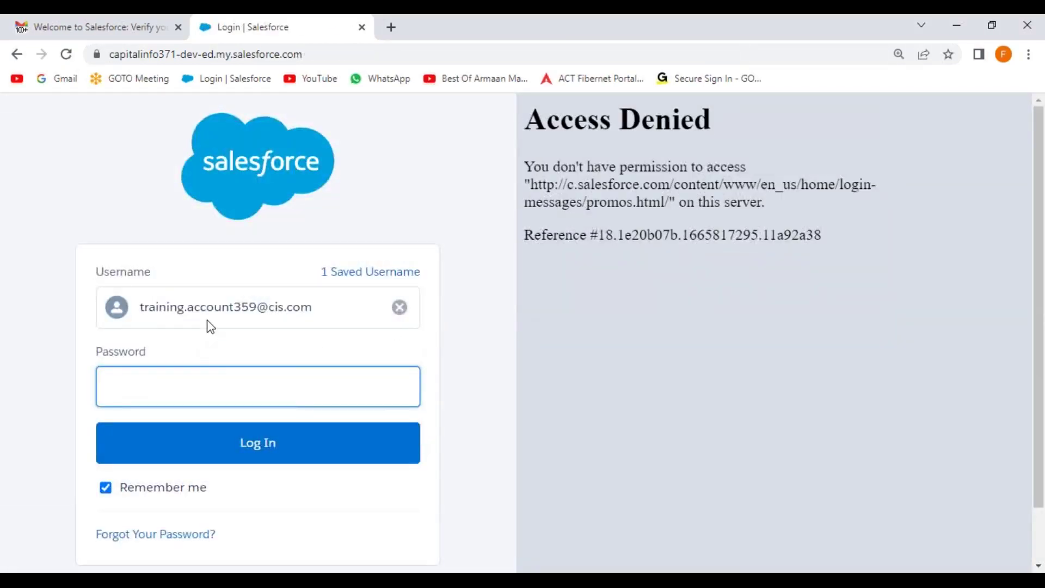
left_click(167, 385)
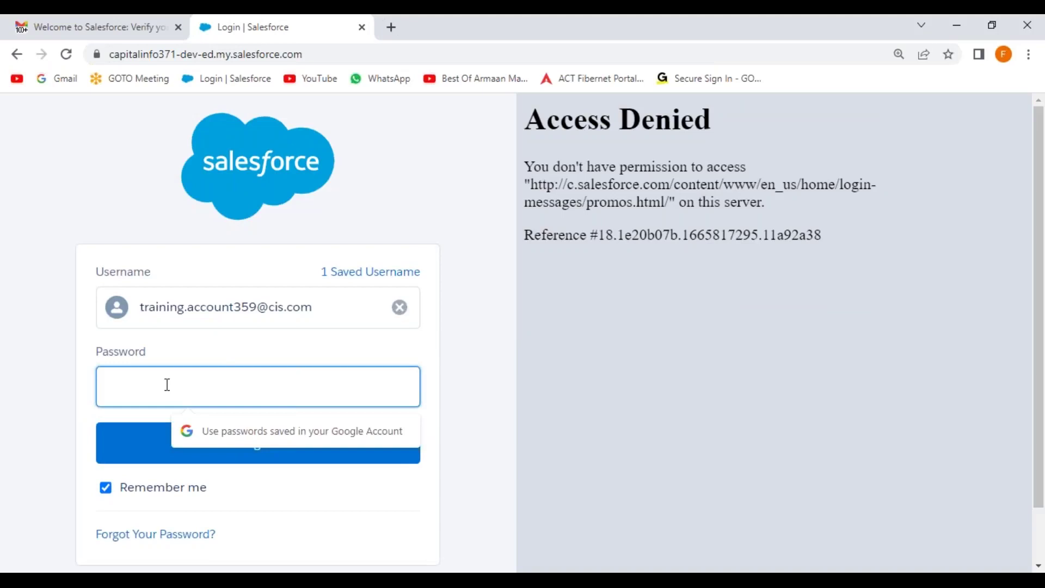
Log back in with the saved username and postpone mobile phone registration to reach Setup Home
type("••••••••••")
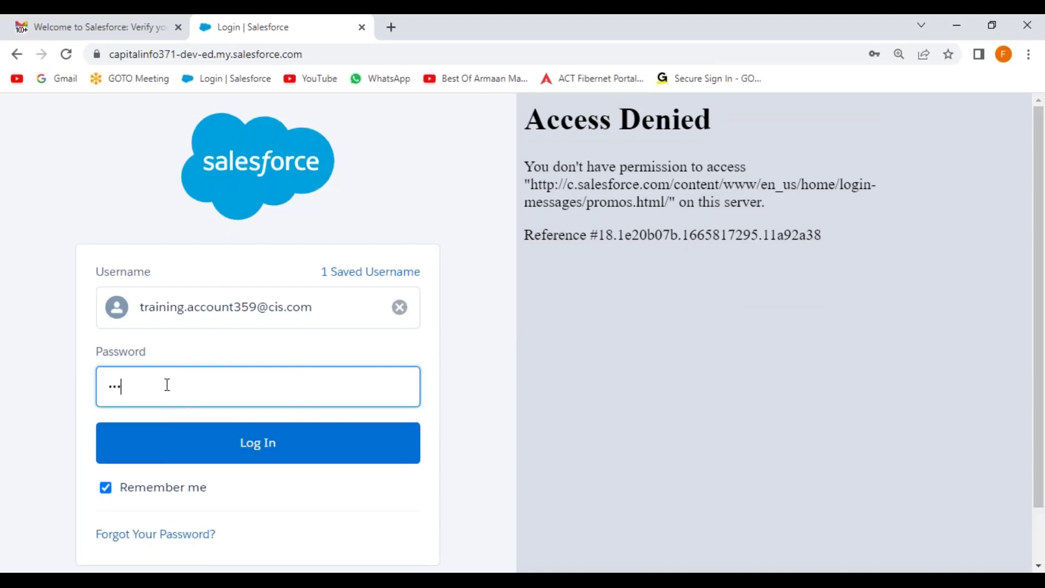
key("Return")
scroll(381, 425, "down", 3)
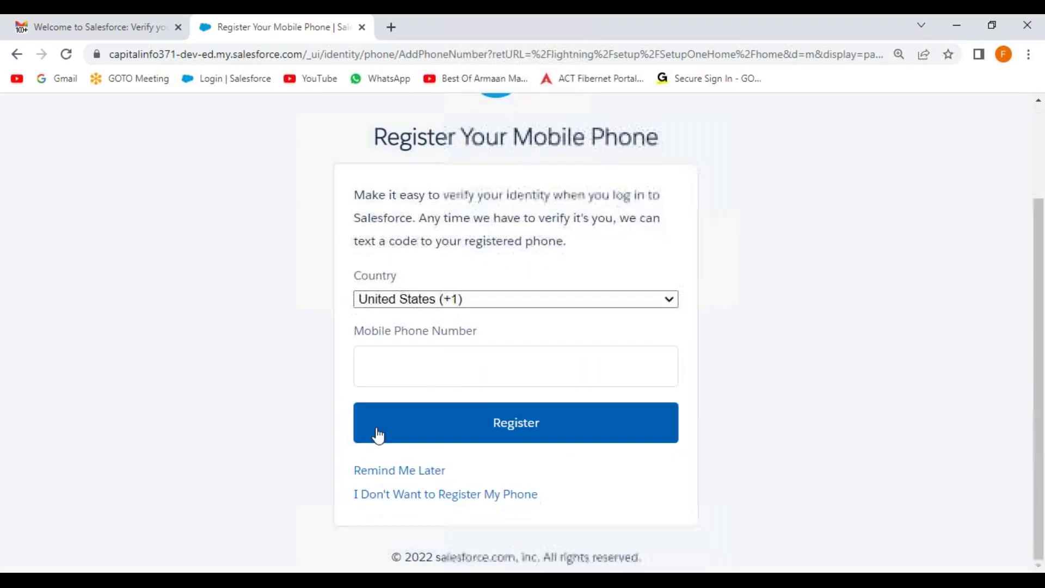
left_click(387, 472)
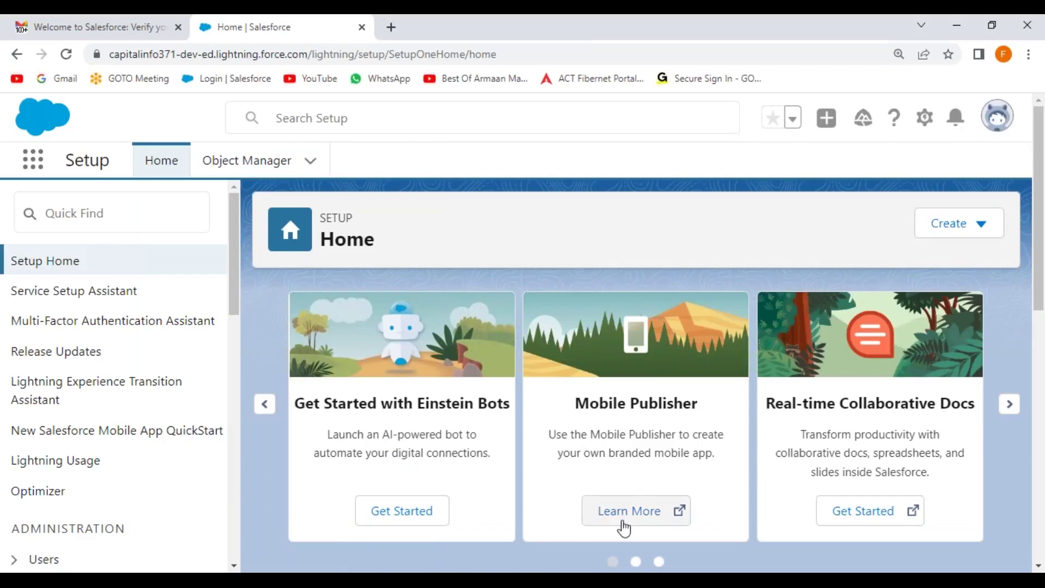
key("alt+Tab")
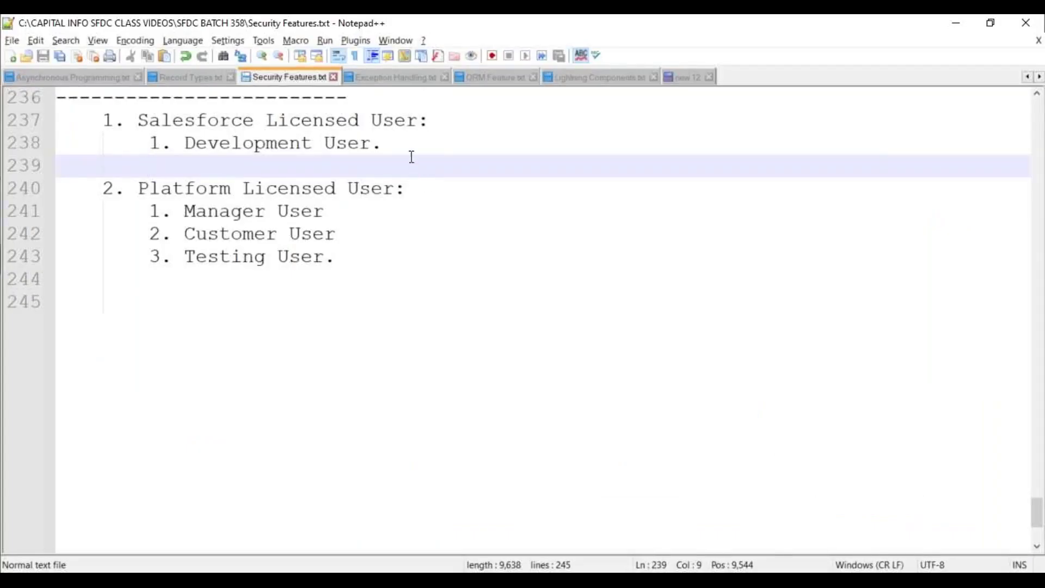
Add the pasted development username in parentheses after the Development User line
left_click(411, 142)
type("(")
key("ctrl+v")
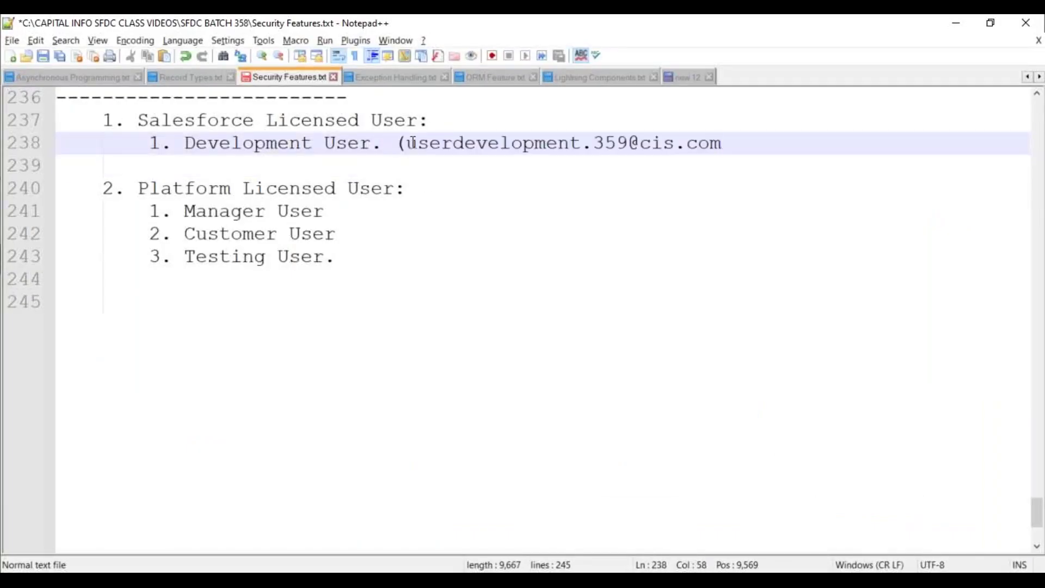
type(")")
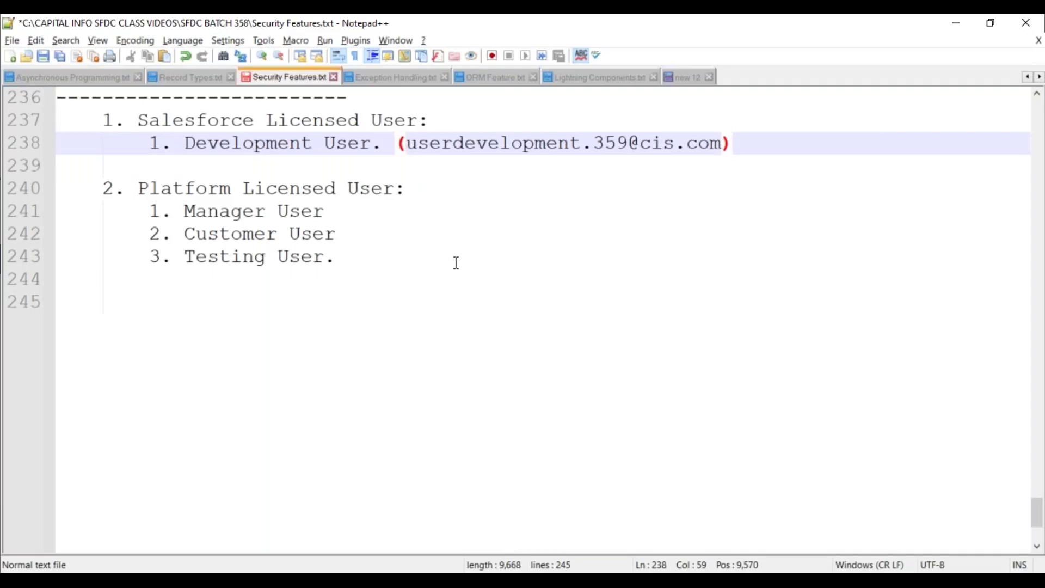
left_click(456, 262)
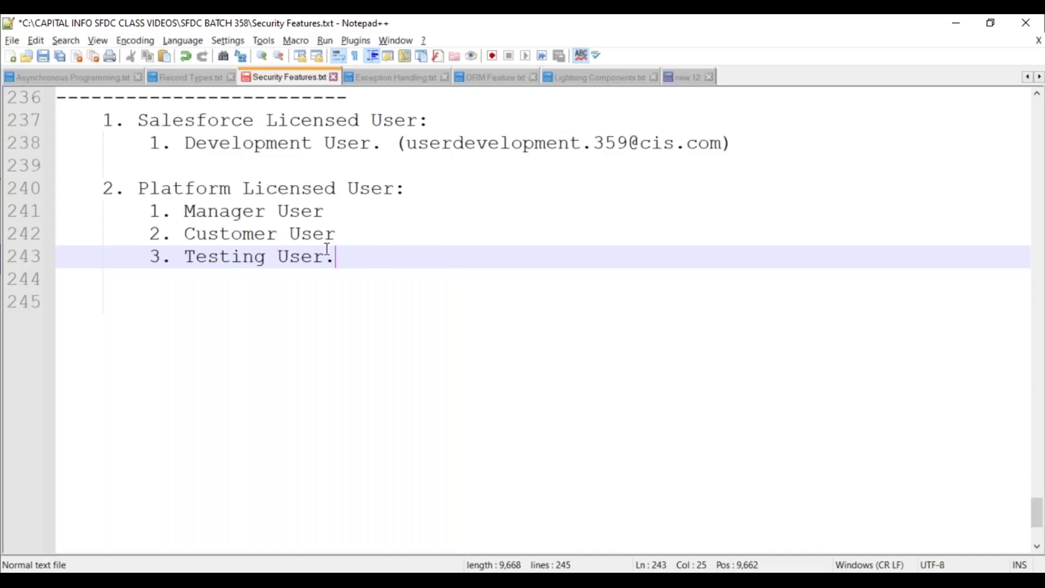
End the Manager User and Customer User lines with periods and add () after Manager User
left_click(343, 212)
type(".")
key("Down")
type(".")
left_click(344, 212)
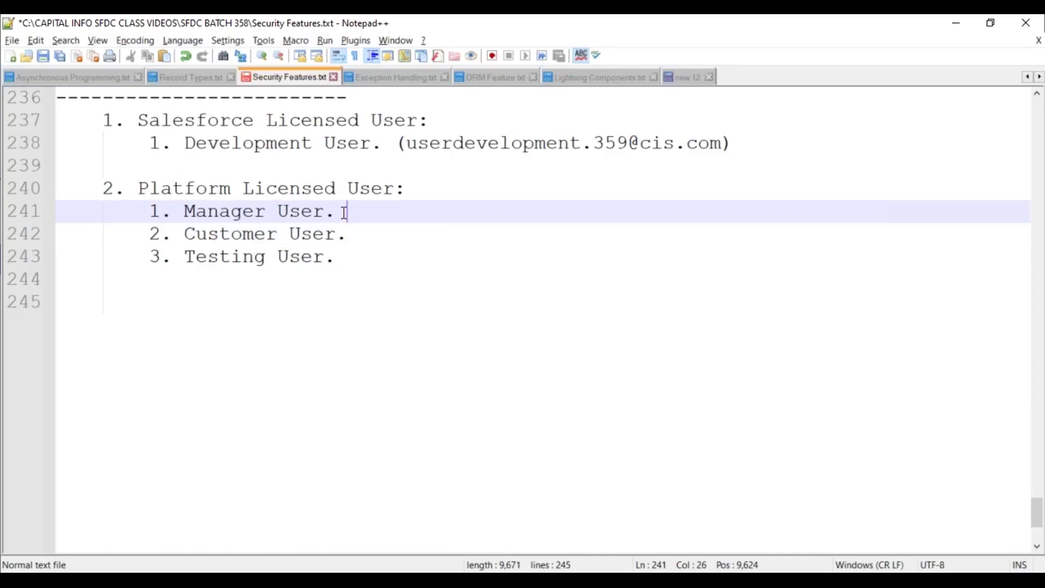
type("()")
key("Left")
Select the Manager User and Platform wording, then move below the list
left_click(185, 256)
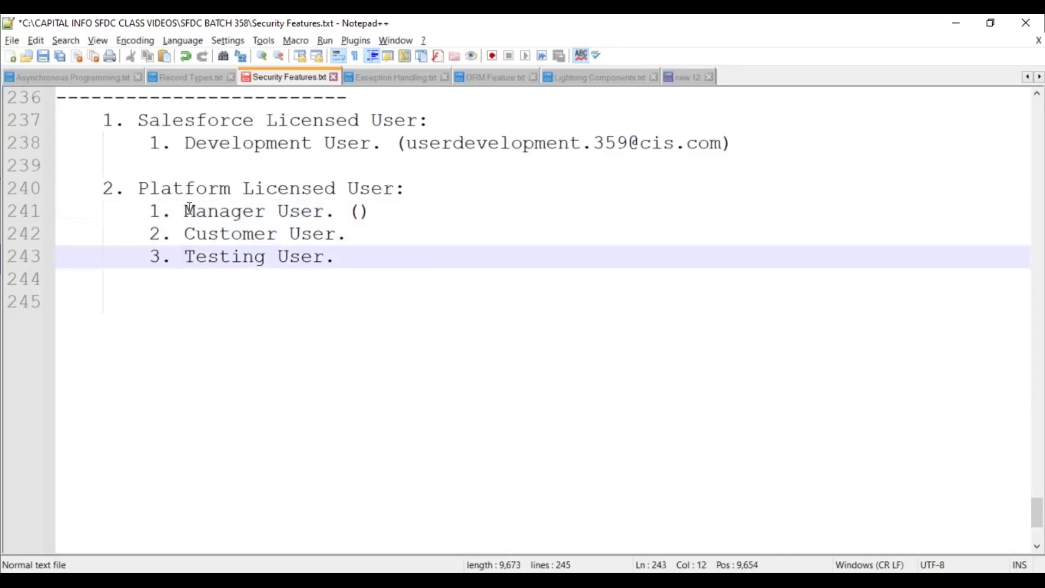
double_click(187, 211)
left_click_drag(187, 211, 270, 210)
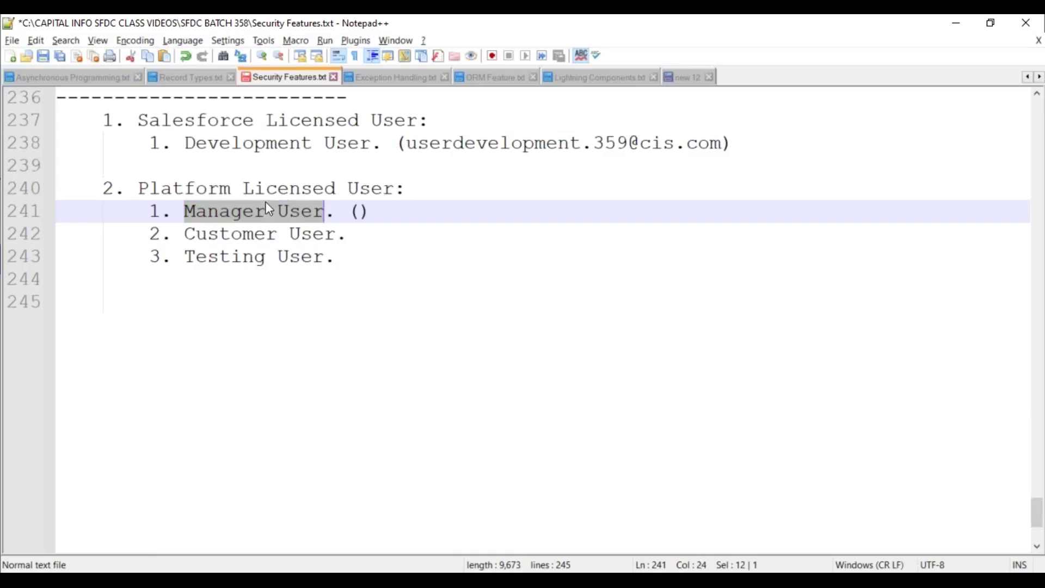
double_click(185, 189)
left_click(264, 286)
key("alt+Tab")
Check System Overview via Quick Find 'system' to confirm Salesforce licences show 2 of 2 used
left_click(101, 214)
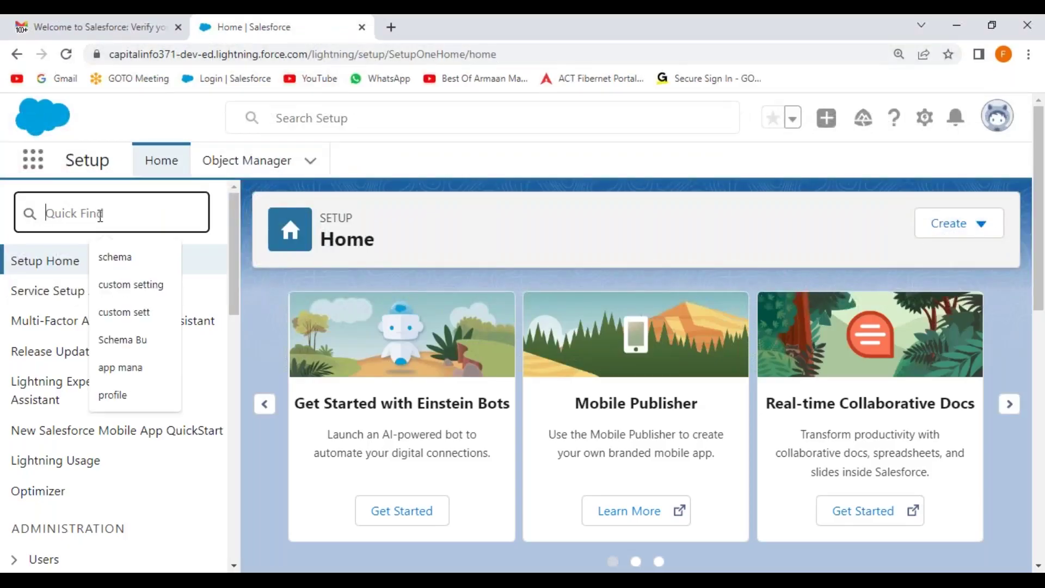
type("system")
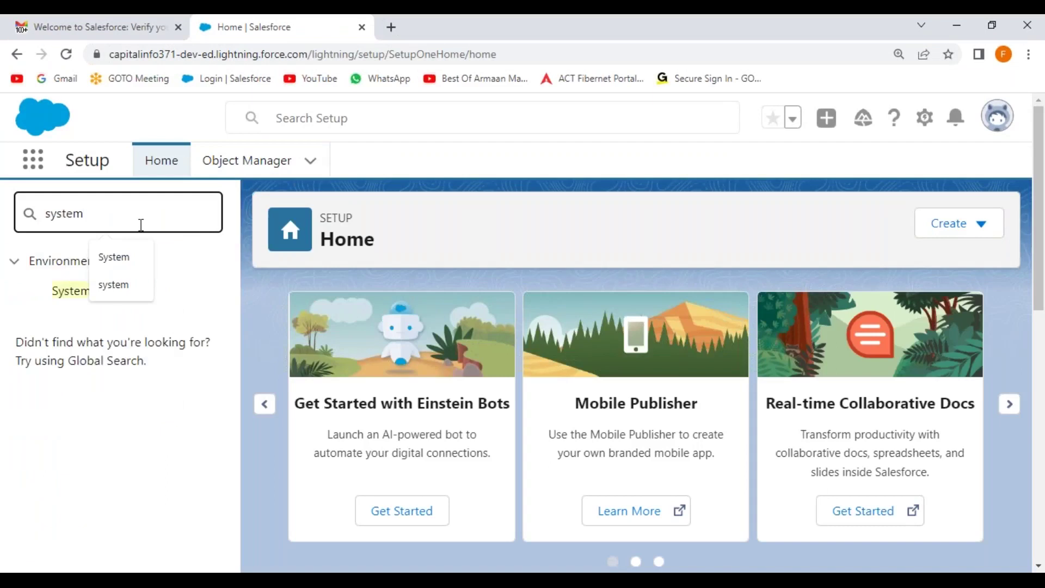
left_click(75, 297)
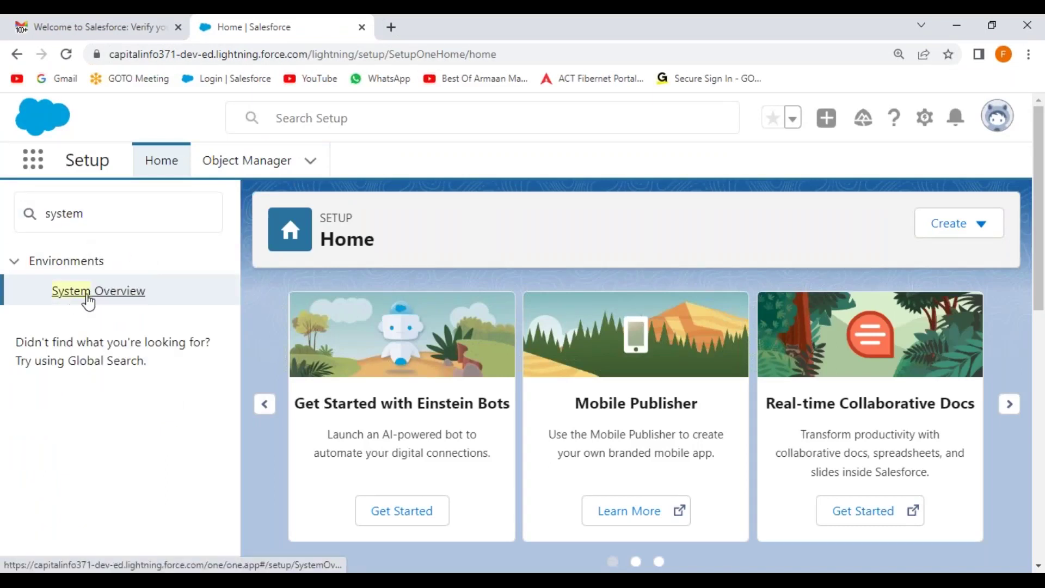
scroll(626, 356, "down", 15)
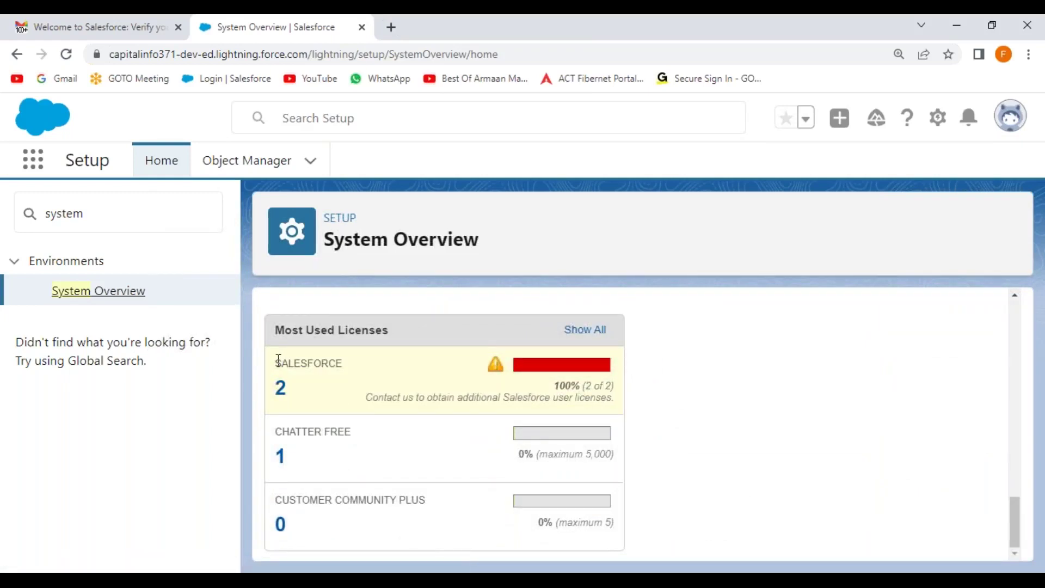
left_click_drag(278, 361, 382, 367)
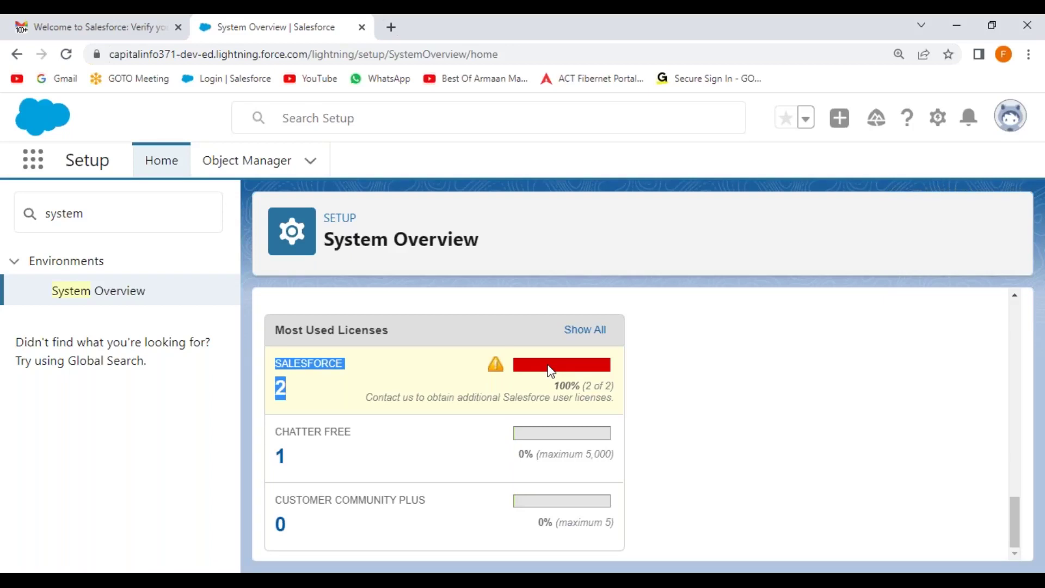
scroll(381, 370, "up", 15)
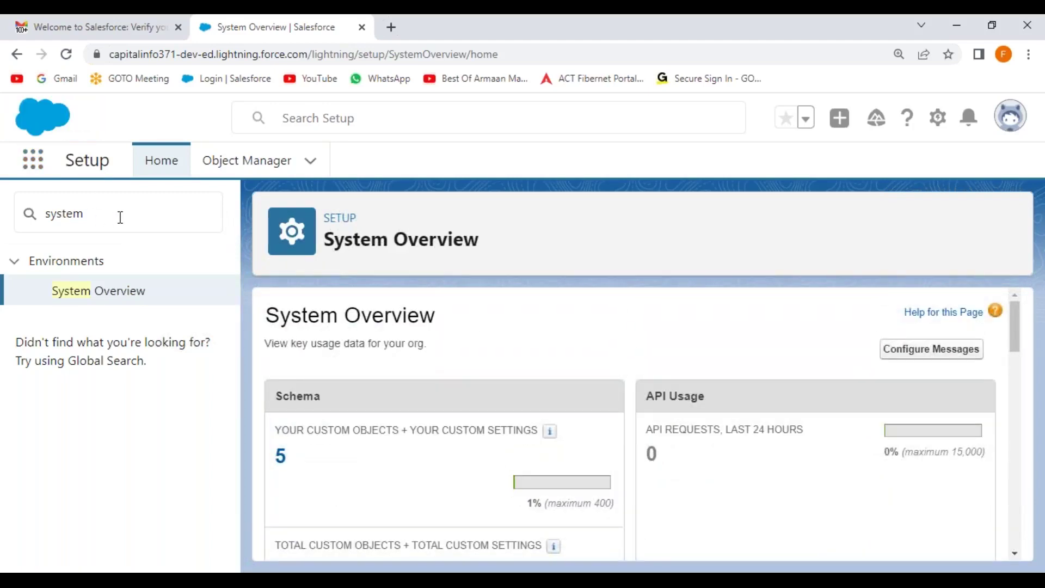
Search Quick Find for 'users' and open the All Users list
left_click_drag(119, 214, 3, 221)
type("users")
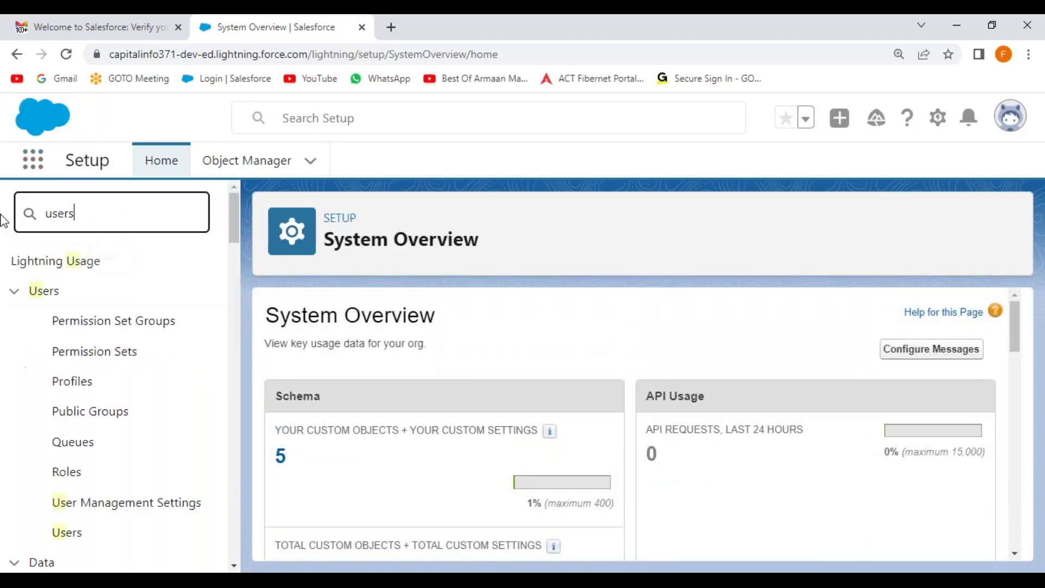
left_click(77, 507)
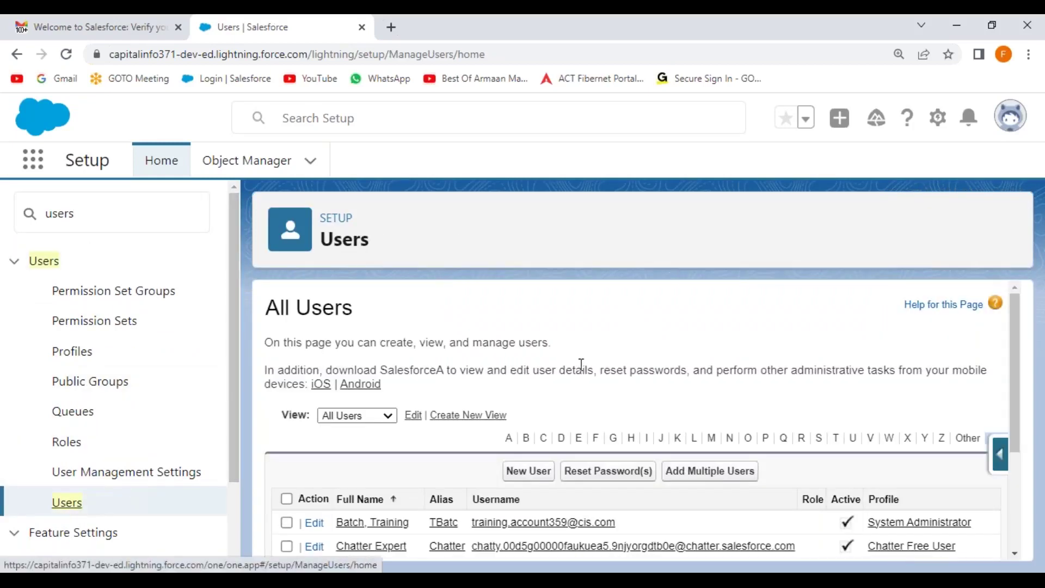
Start a new user with first name User and last name Manager
scroll(581, 364, "down", 3)
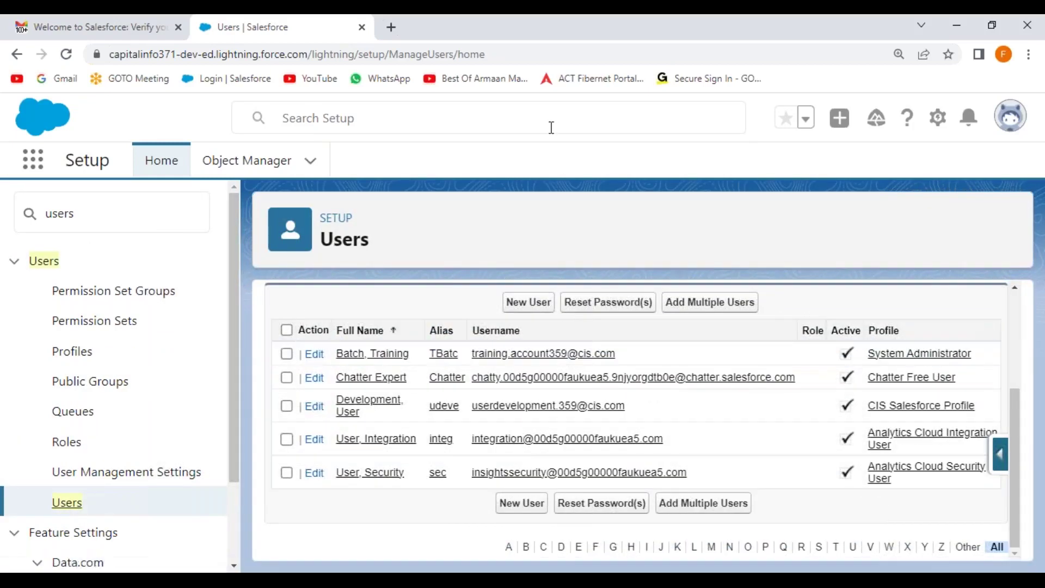
left_click(526, 309)
scroll(442, 367, "down", 2)
key("alt+Tab")
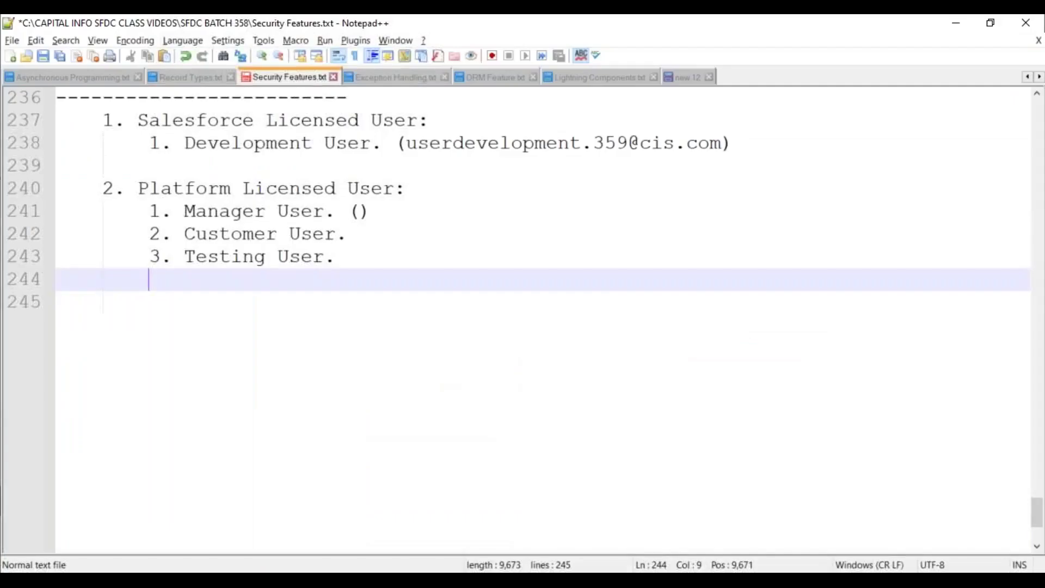
key("alt+Tab")
type("User")
left_click(427, 365)
type("Manager")
left_click(331, 416)
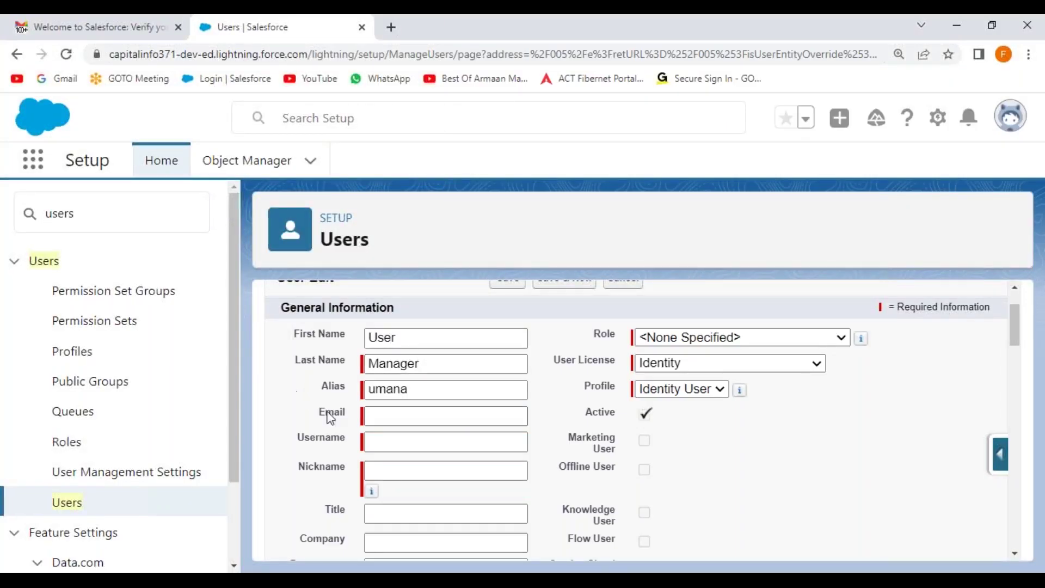
Pick the saved email address and replace the auto-filled username with a new cis.com username
left_click(389, 417)
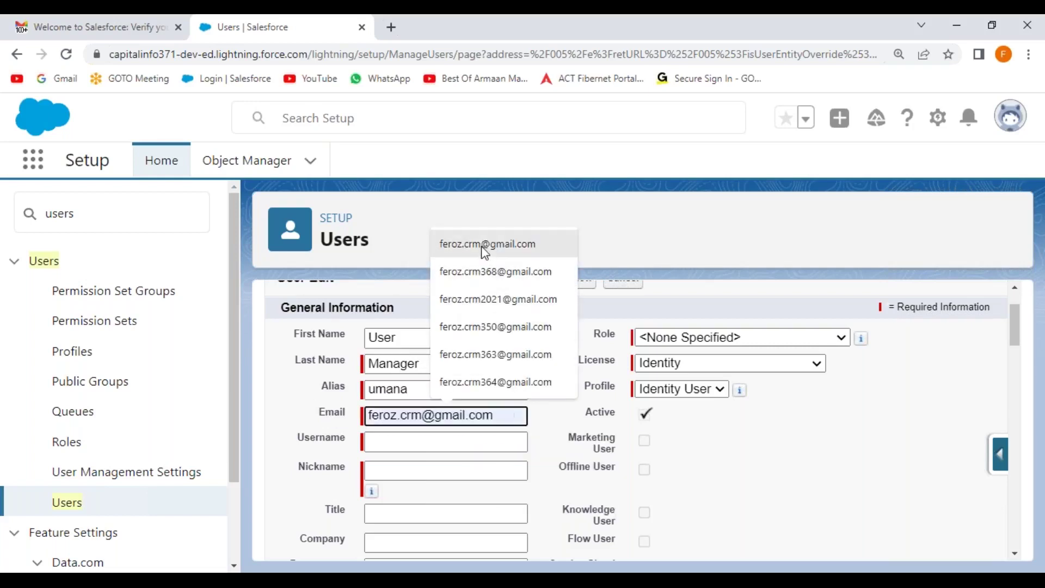
left_click(483, 245)
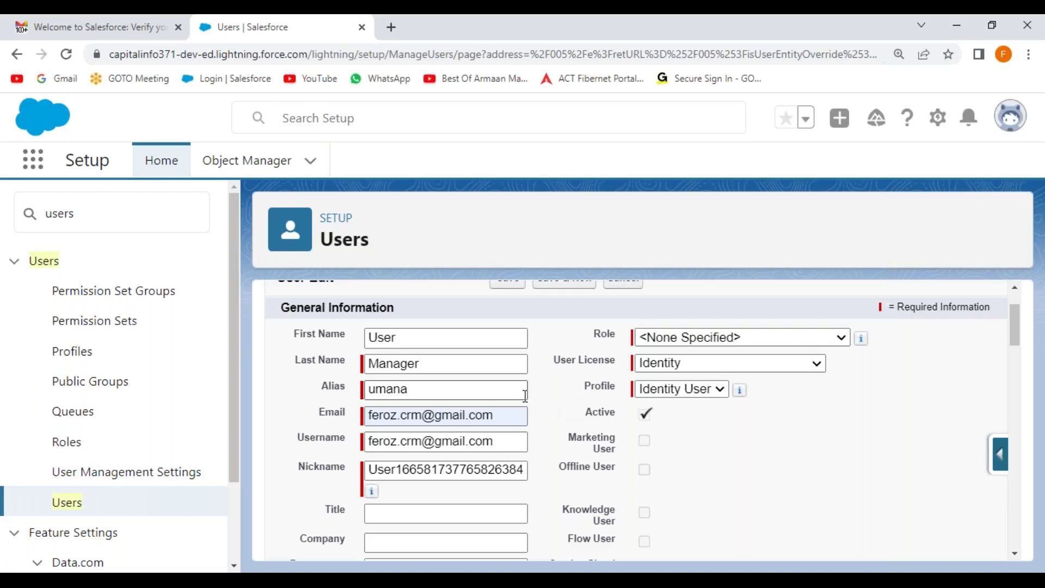
left_click_drag(494, 441, 371, 431)
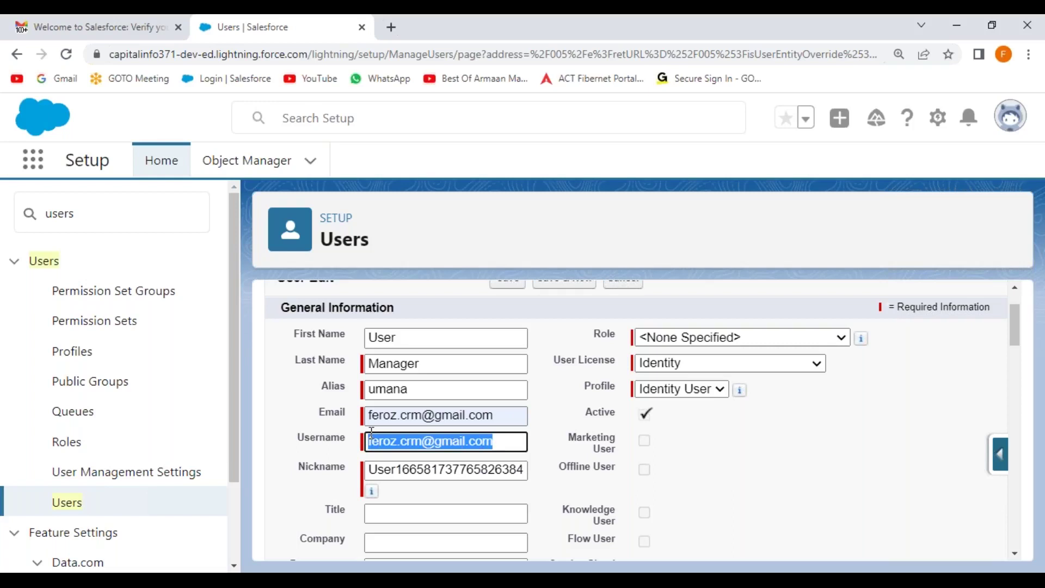
key("BackSpace")
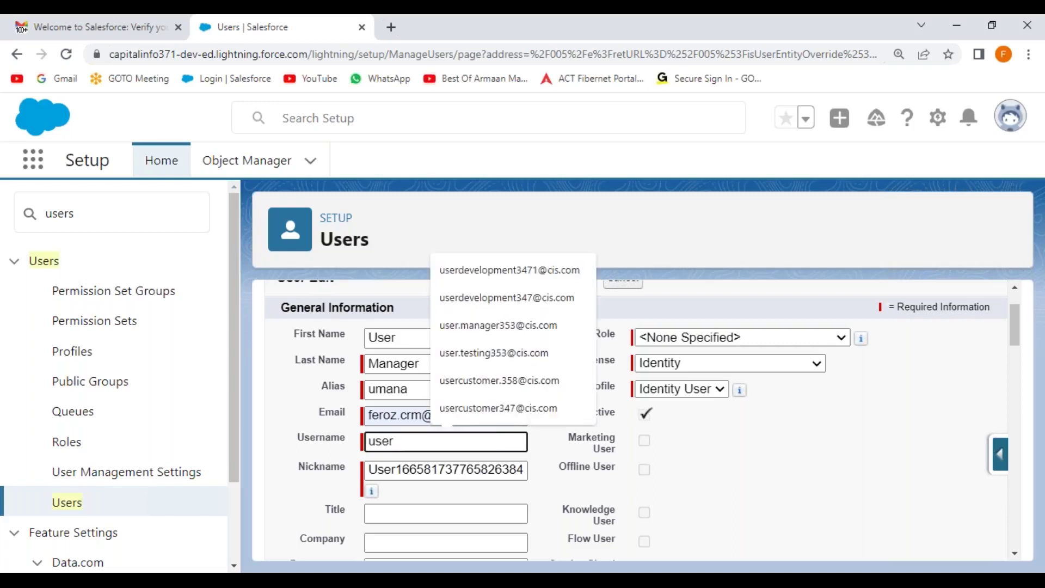
key("ctrl+a")
key("ctrl+c")
Set the nickname to the username without its domain
left_click(436, 472)
key("ctrl+a")
key("ctrl+v")
key("BackSpace")
key("BackSpace")
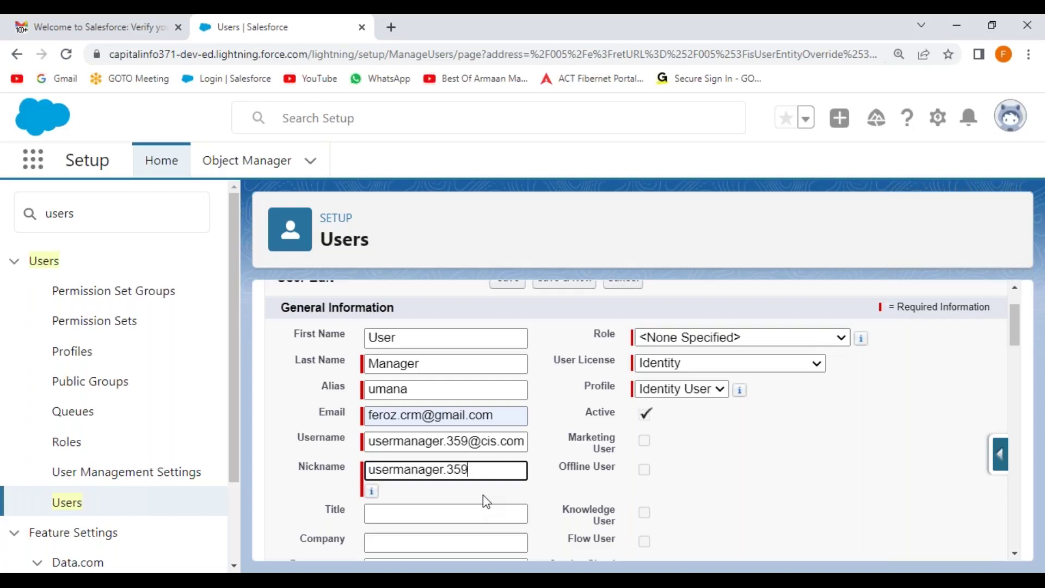
left_click(290, 498)
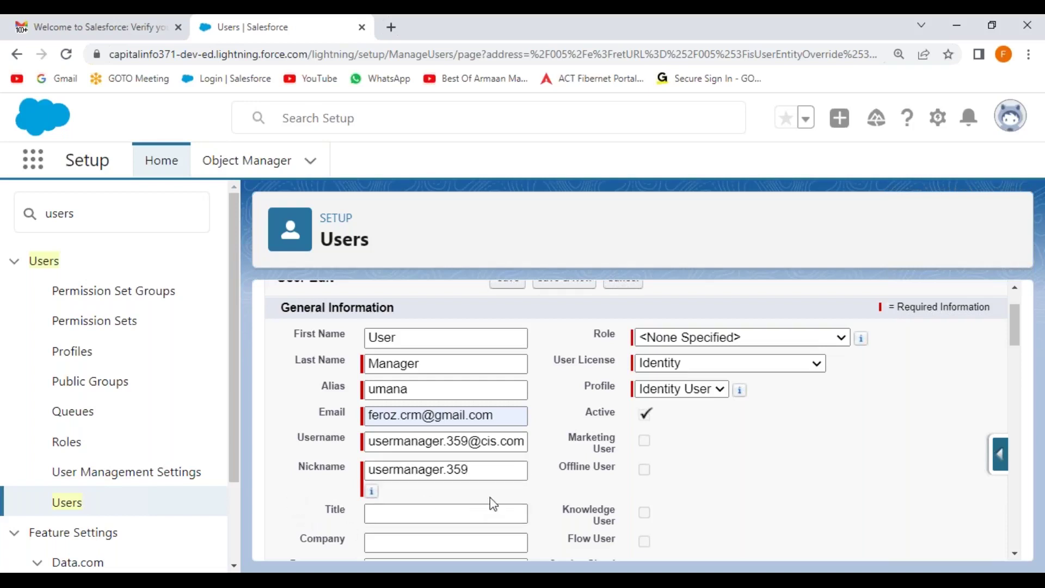
Fill in title Project Manager, company MNC, department Development and division IT
scroll(562, 492, "down", 3)
left_click(411, 368)
type("Project Manager")
key("Tab")
type("MNC")
key("Tab")
type("Development")
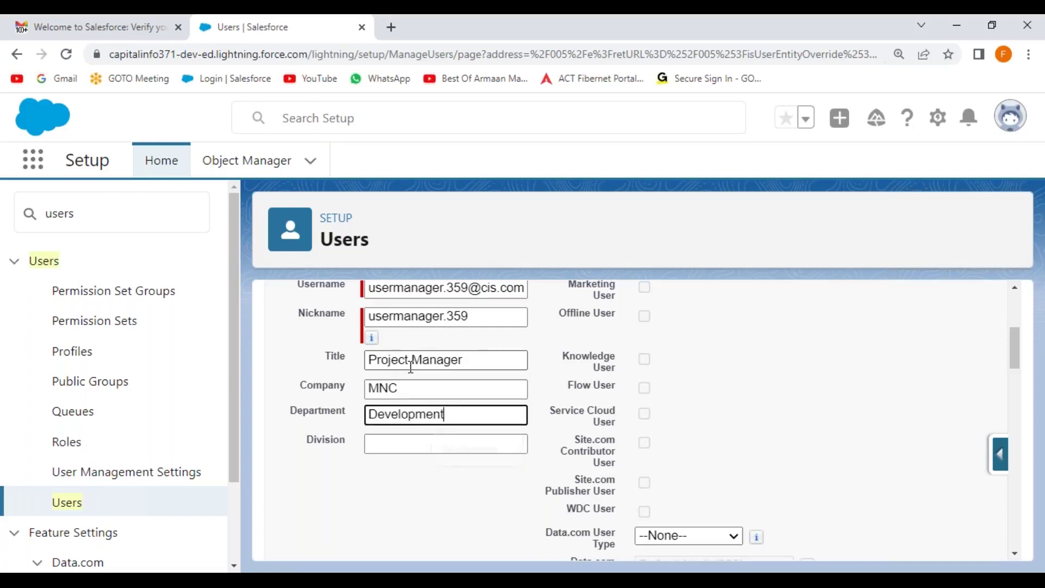
key("Tab")
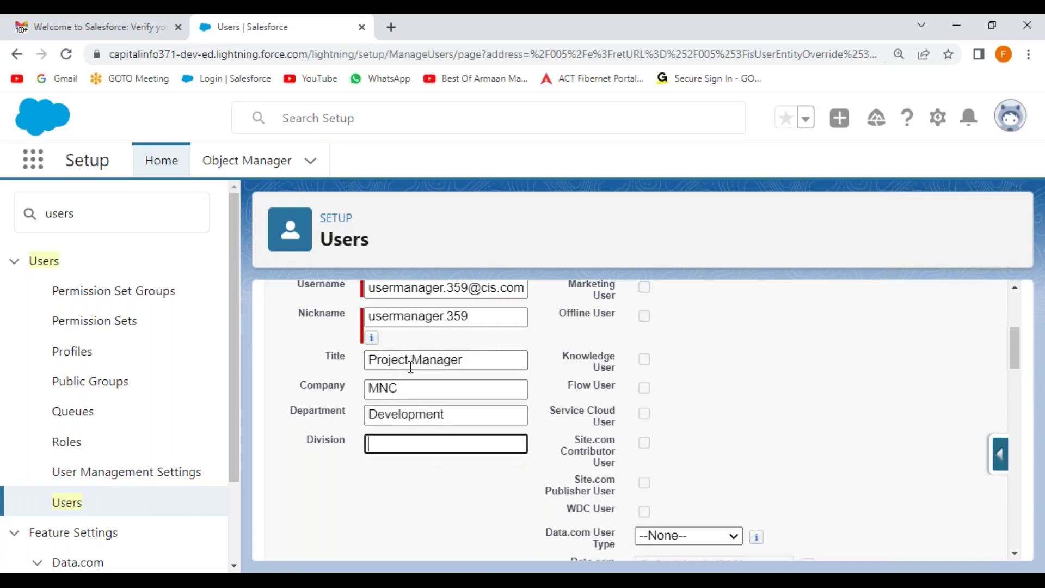
type("IT")
left_click(459, 490)
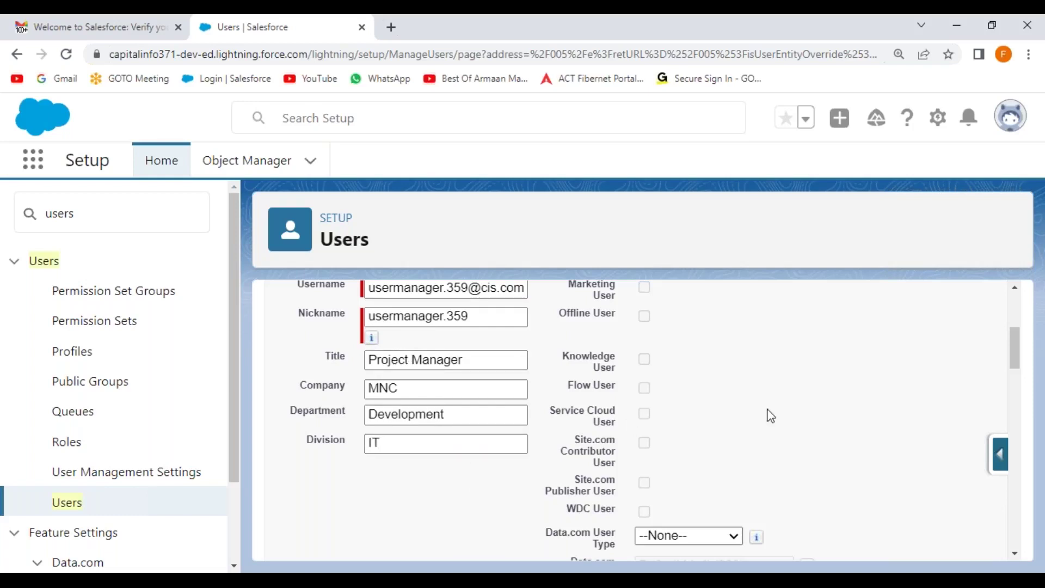
scroll(768, 413, "up", 4)
Pick Salesforce Platform as the User License and CIS Platform Profile as the Profile
scroll(767, 414, "down", 1)
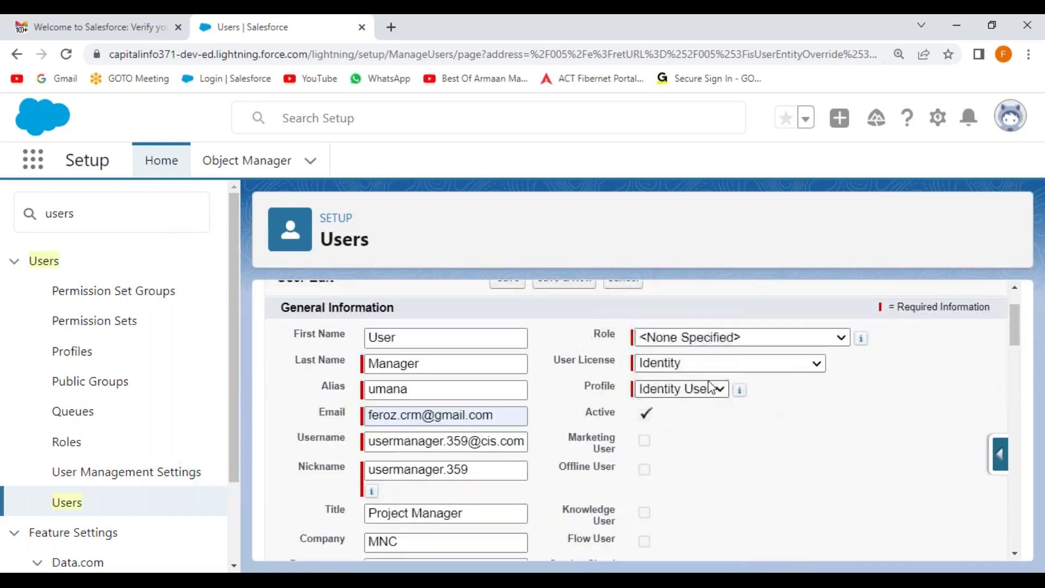
left_click(753, 363)
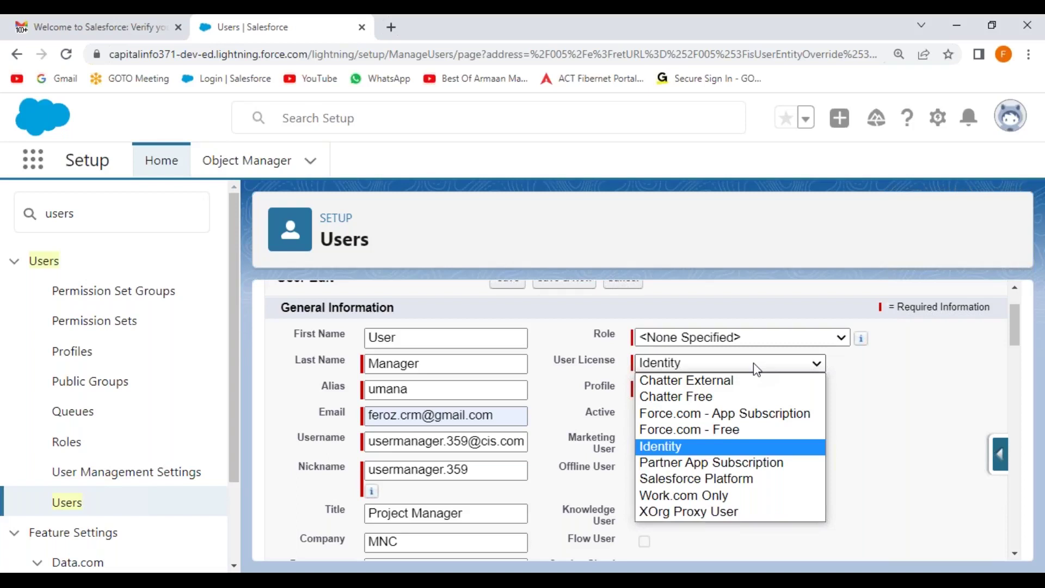
left_click(700, 480)
left_click(741, 400)
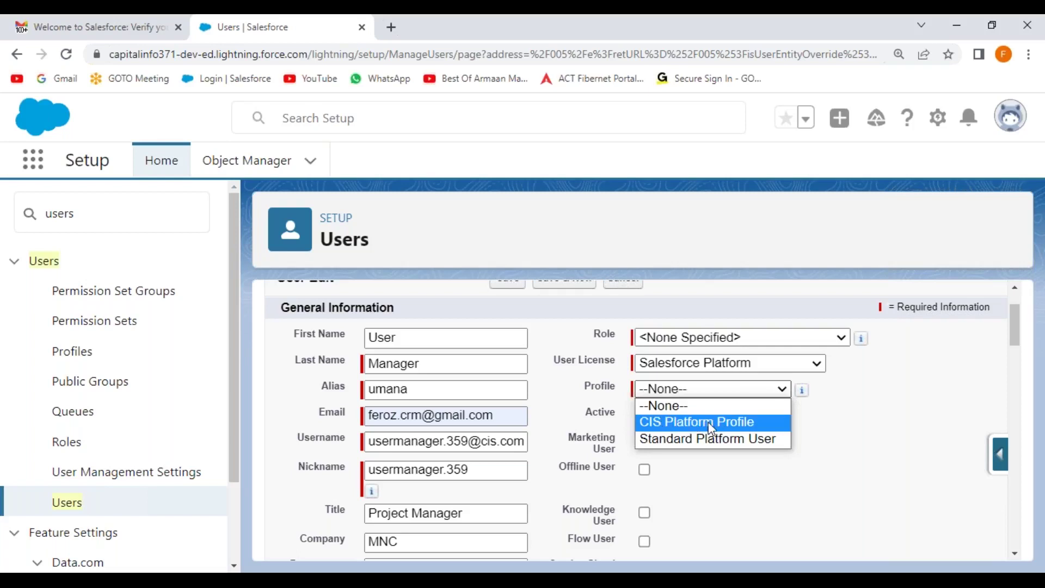
left_click(711, 427)
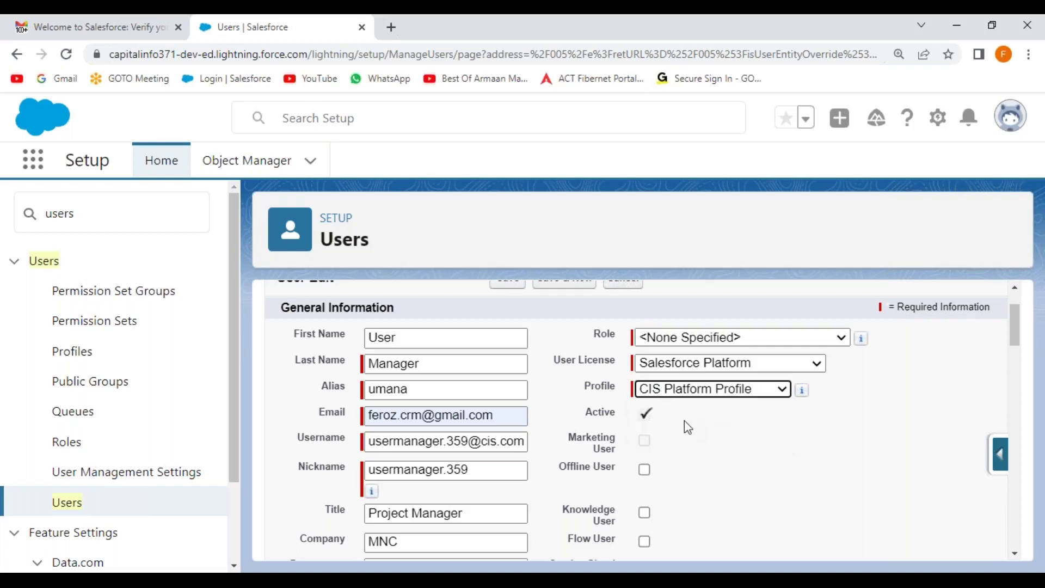
scroll(534, 360, "up", 2)
Save the Manager user and select its Username on the detail page
left_click(514, 354)
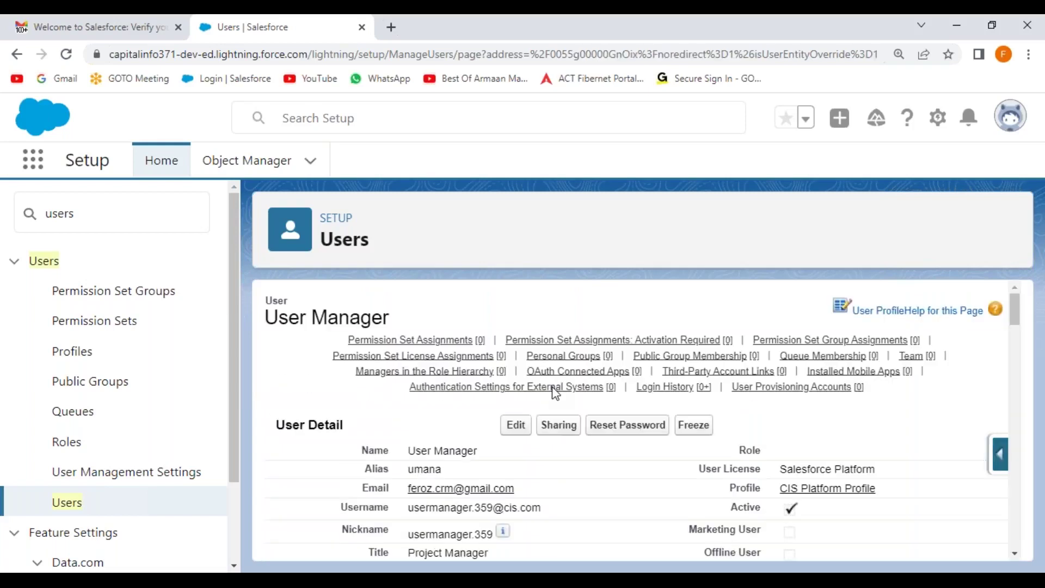
scroll(485, 425, "down", 2)
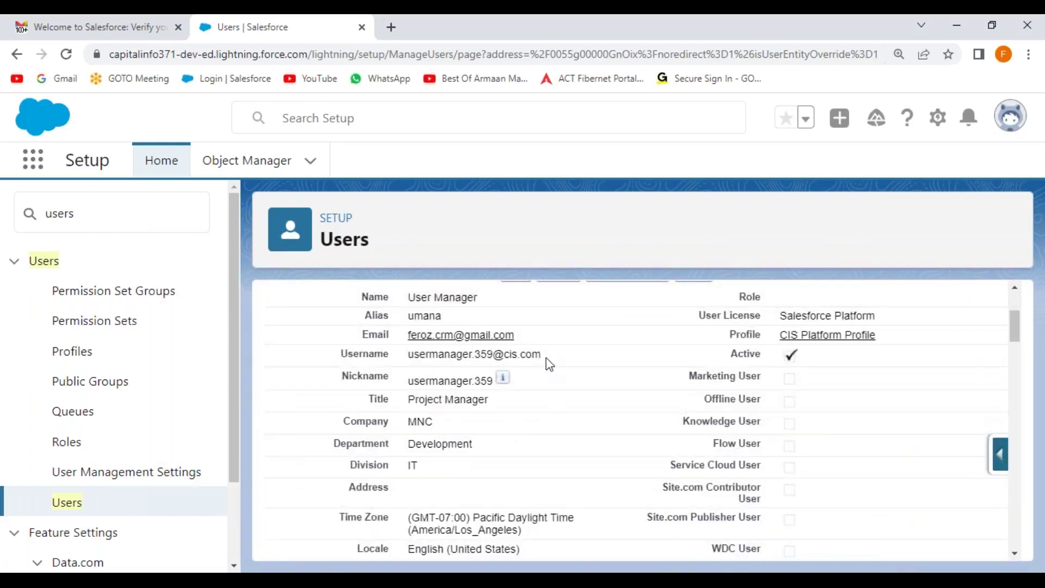
left_click_drag(542, 357, 404, 357)
key("ctrl+c")
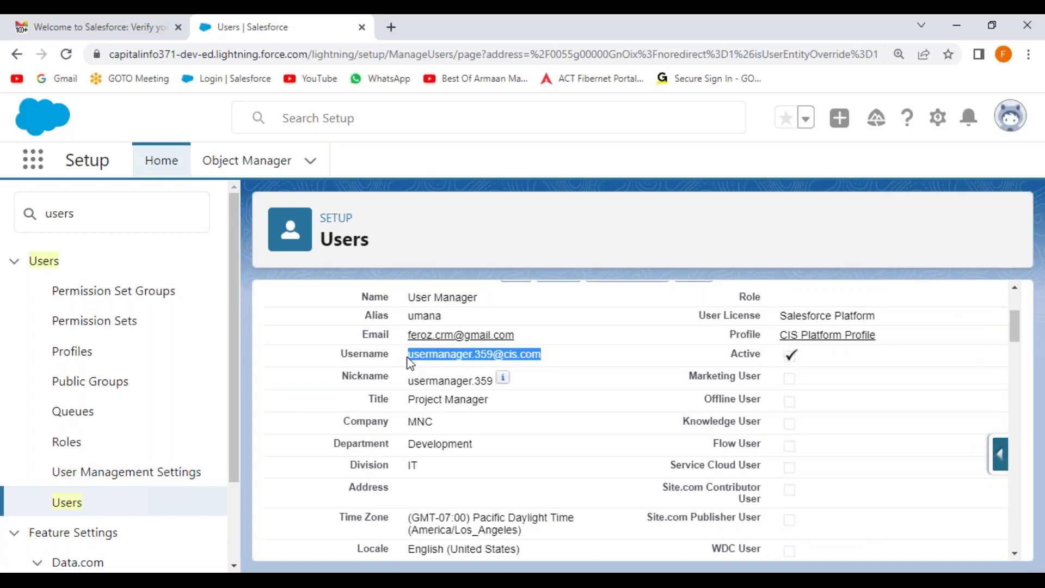
Paste the copied username into the brackets after Manager User on line 241 of the notes
key("alt+Tab")
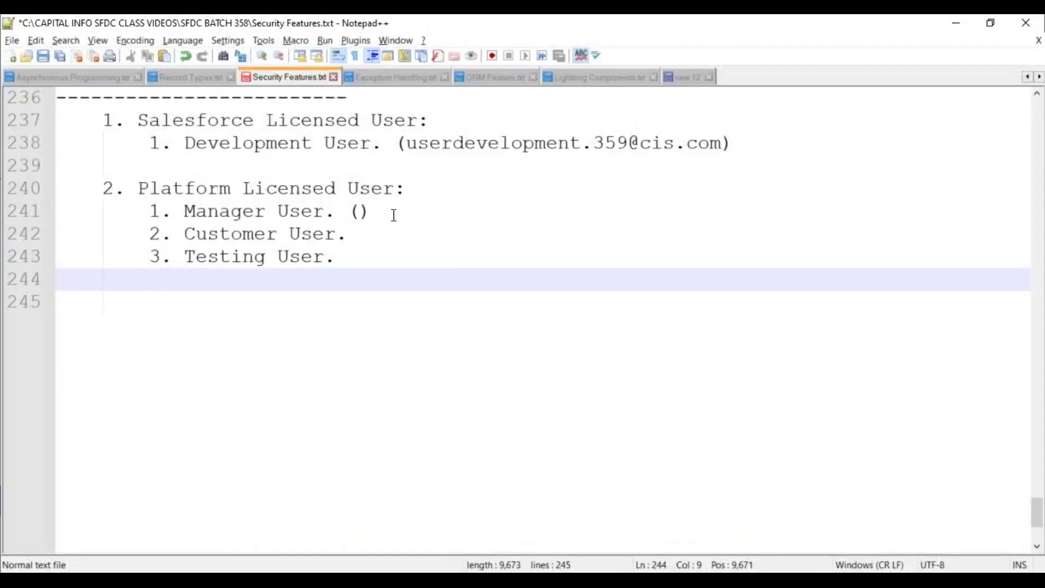
left_click(360, 211)
key("ctrl+v")
left_click(319, 313)
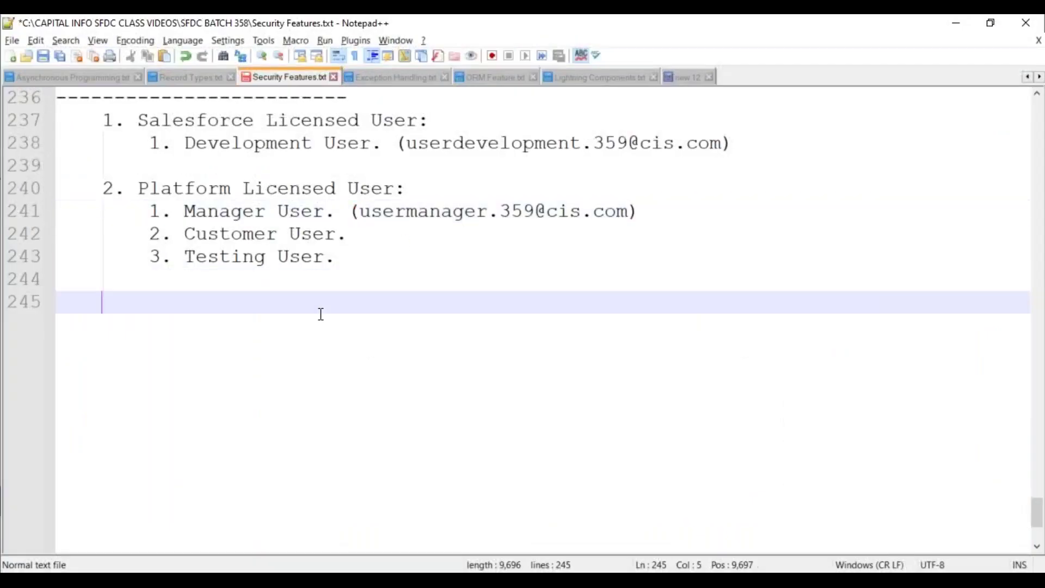
key("alt+Tab")
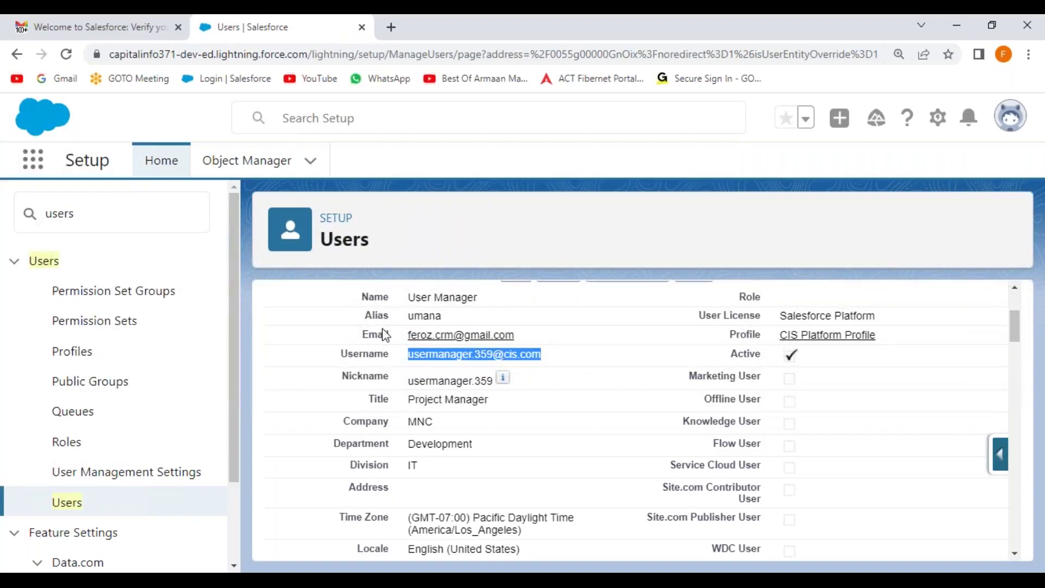
Switch to Gmail and go back to the inbox showing the new Welcome to Salesforce thread
scroll(425, 348, "down", 3)
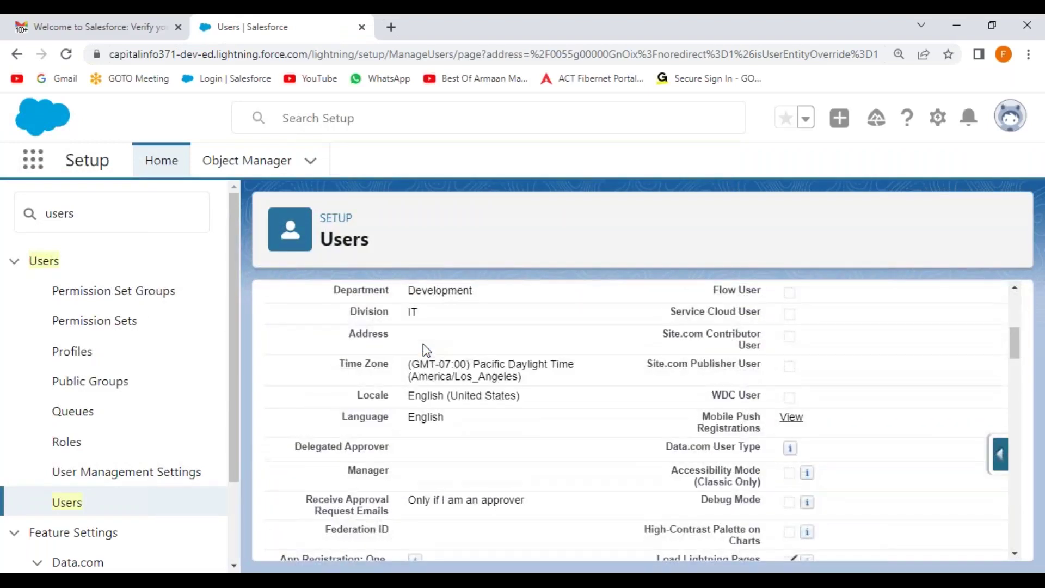
left_click(122, 28)
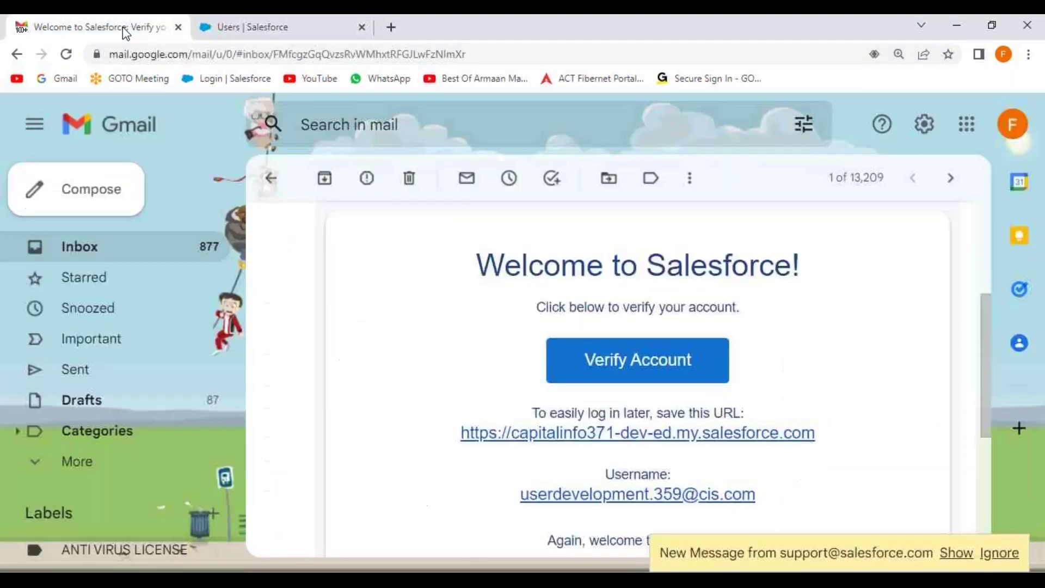
left_click(277, 188)
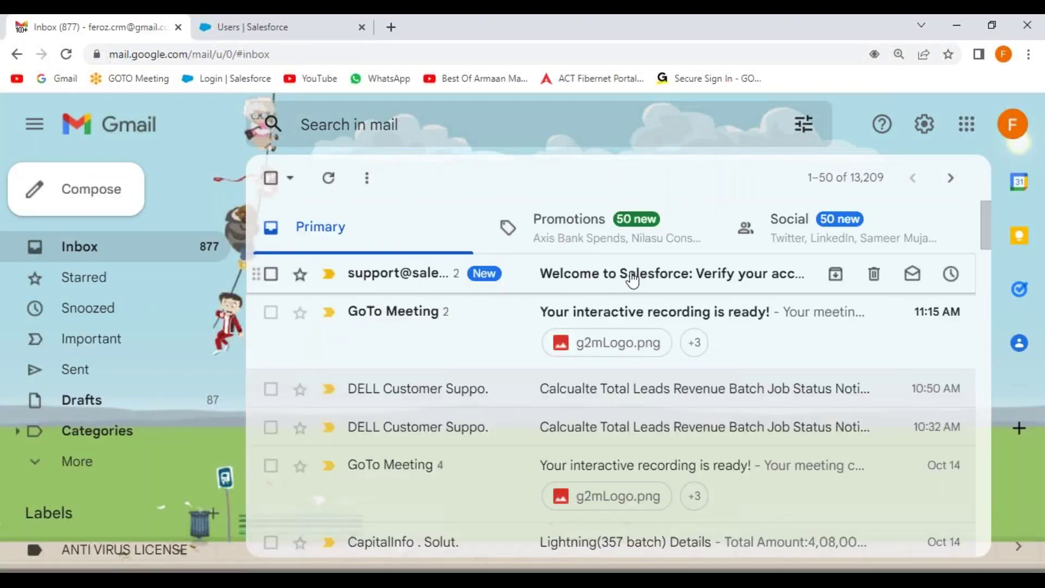
Open the latest Welcome to Salesforce email, verify the account and proceed to Reset Password
left_click(631, 280)
scroll(651, 392, "down", 5)
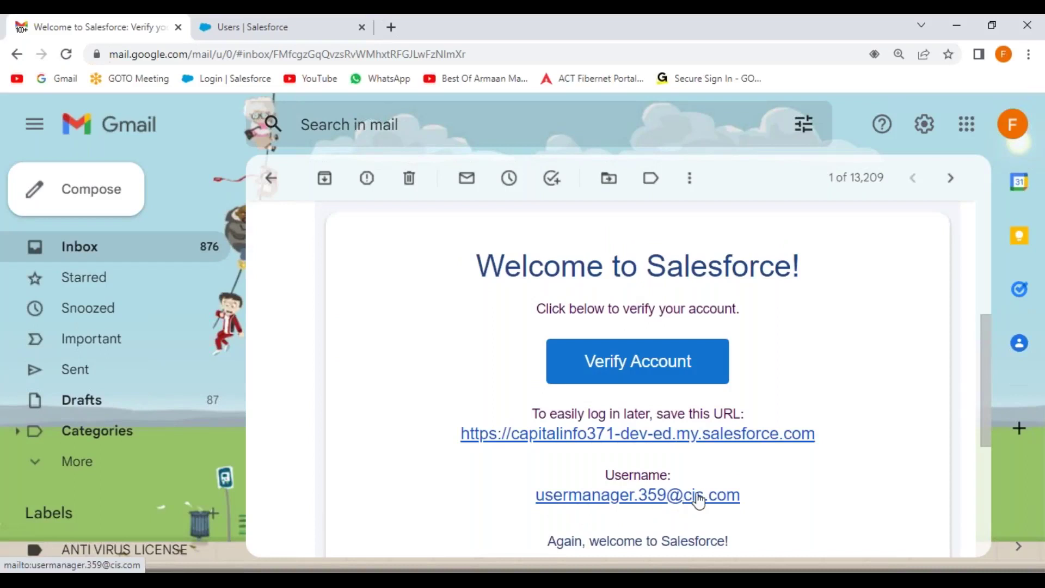
left_click(628, 363)
left_click(518, 338)
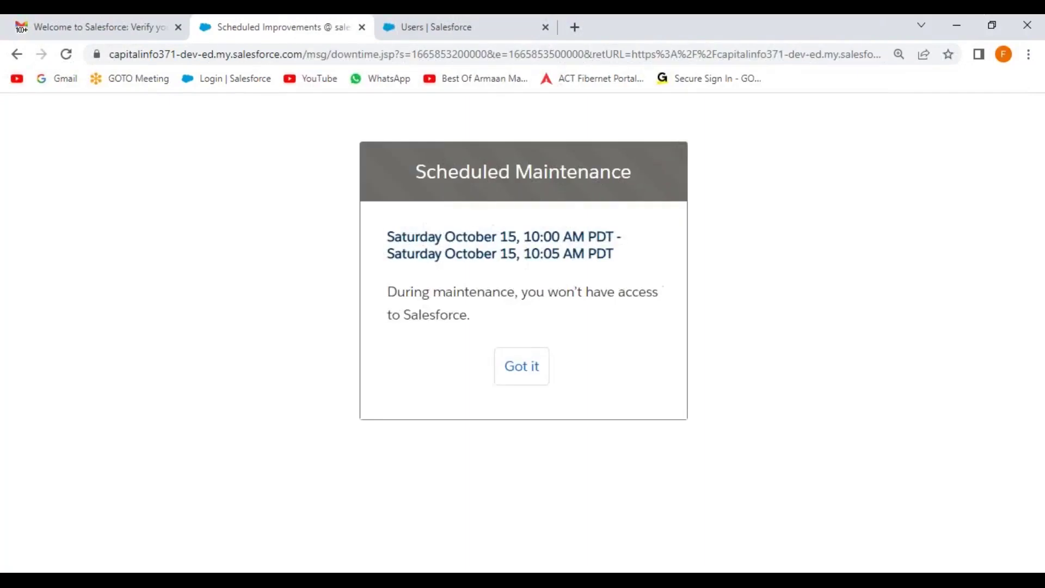
Dismiss the maintenance notice, then enter and confirm the new password
left_click(523, 364)
scroll(474, 397, "down", 4)
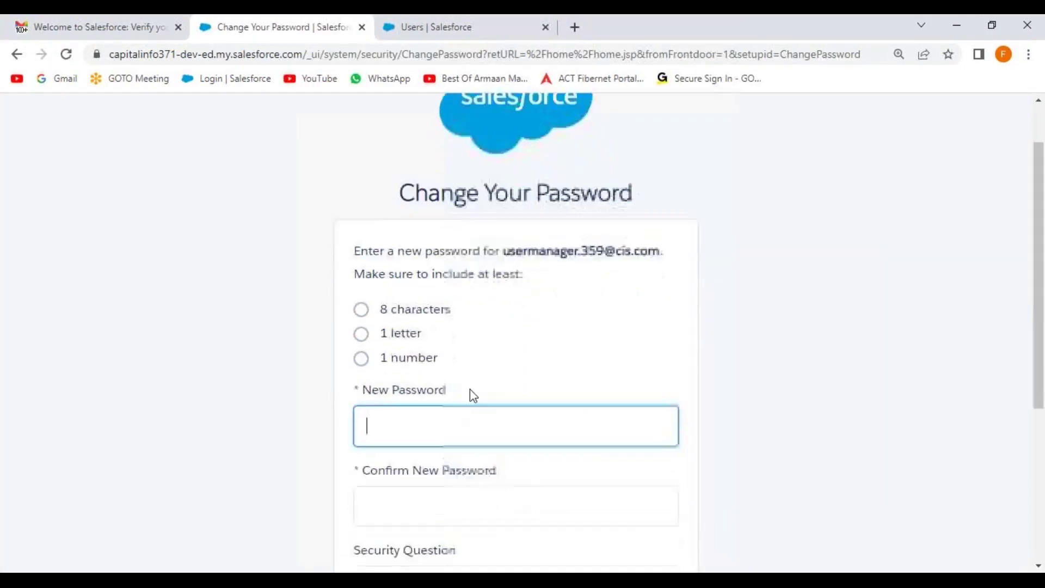
type("••••••••••")
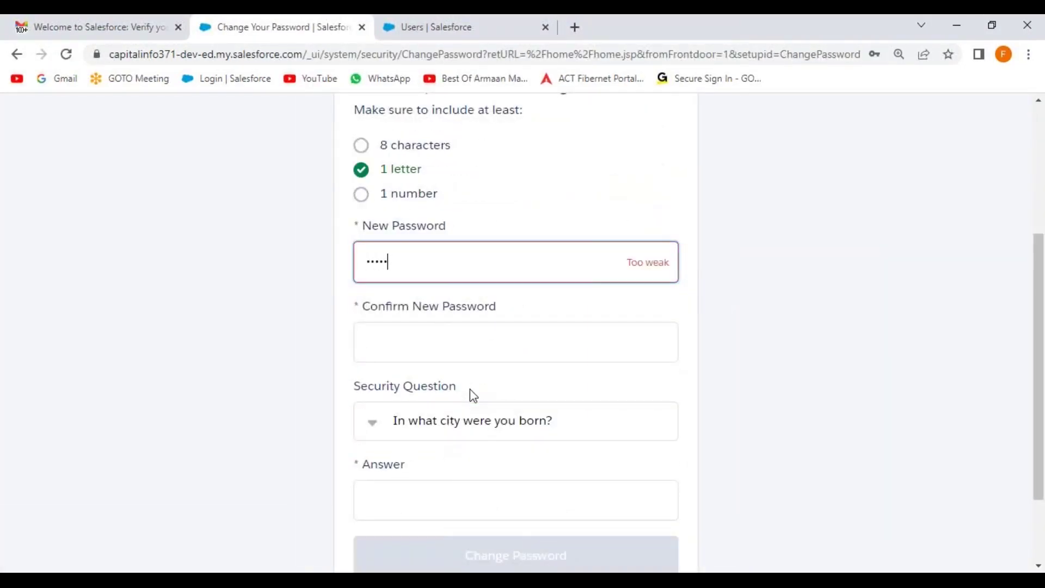
key("Tab")
type("••••••••••")
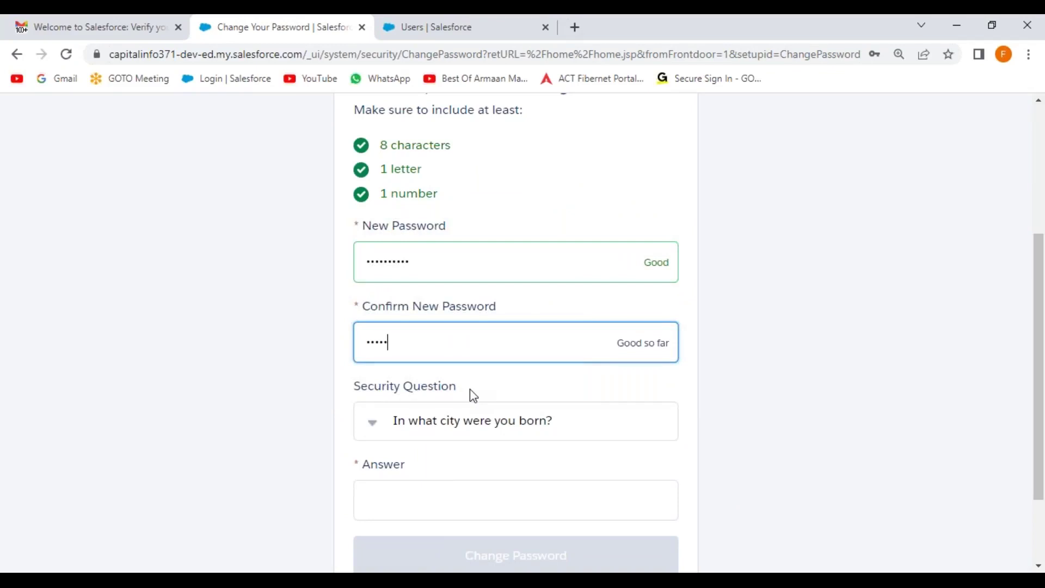
key("Tab")
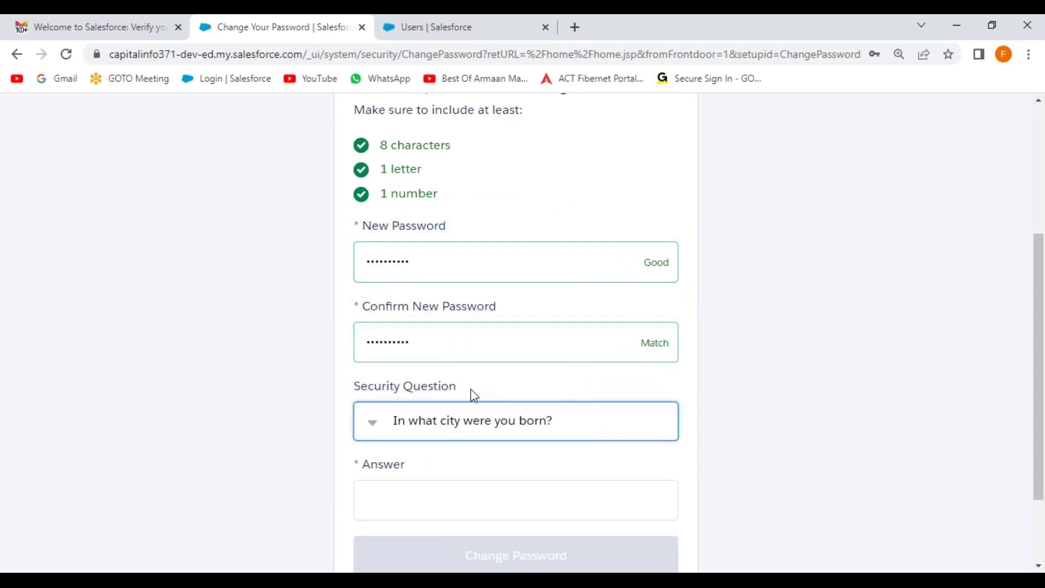
left_click(471, 424)
left_click(453, 553)
left_click(418, 508)
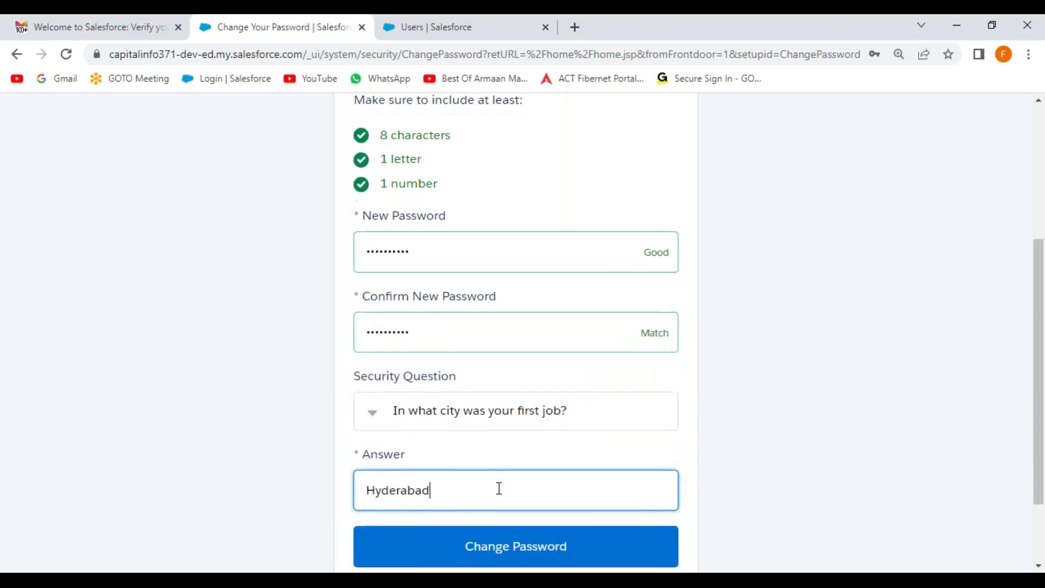
scroll(497, 488, "down", 2)
left_click(541, 446)
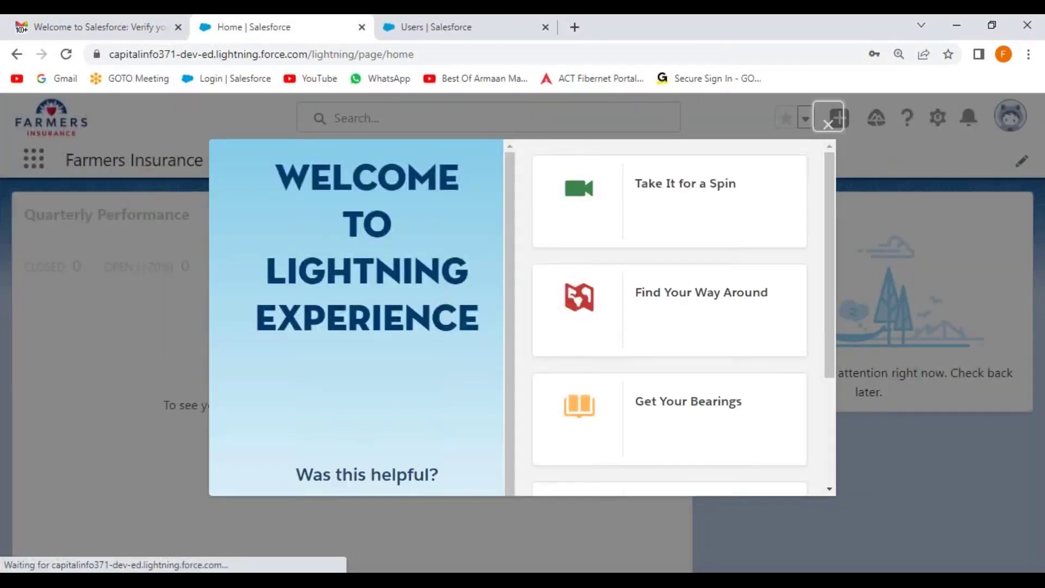
Dismiss the welcome and Learning Paths popups and view all apps and items in the App Launcher
left_click(828, 125)
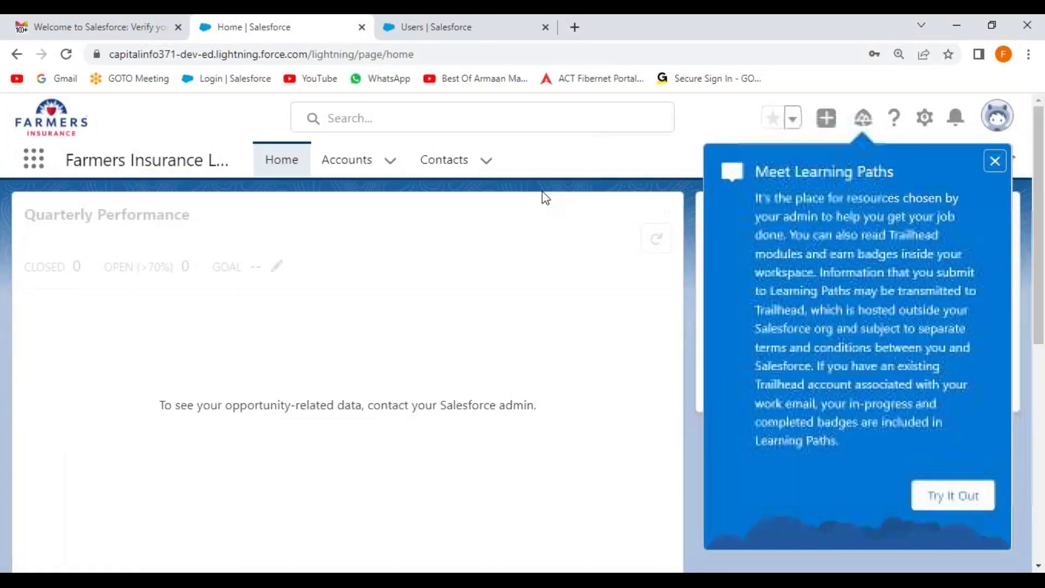
left_click(995, 162)
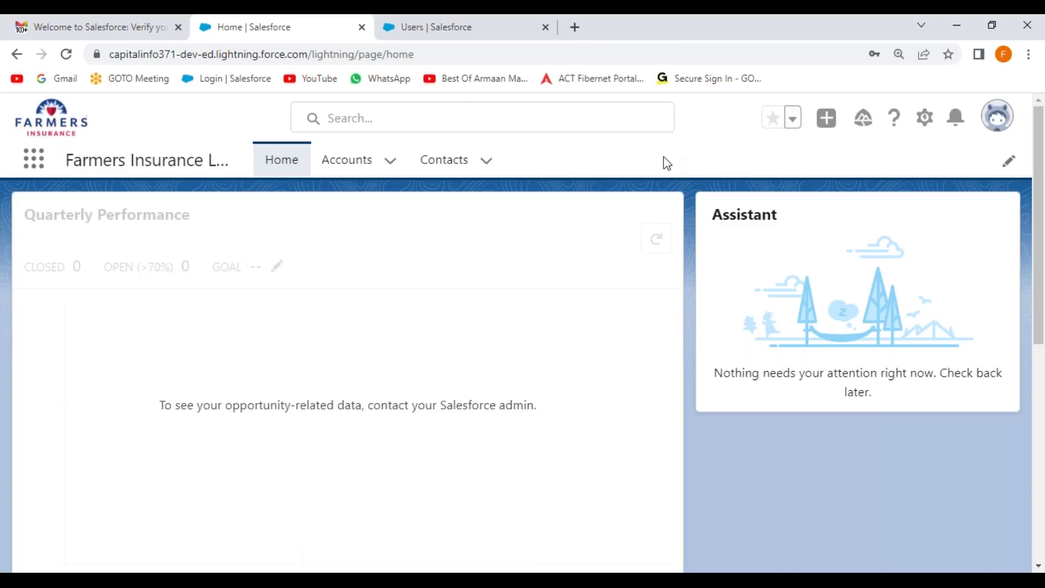
left_click(34, 164)
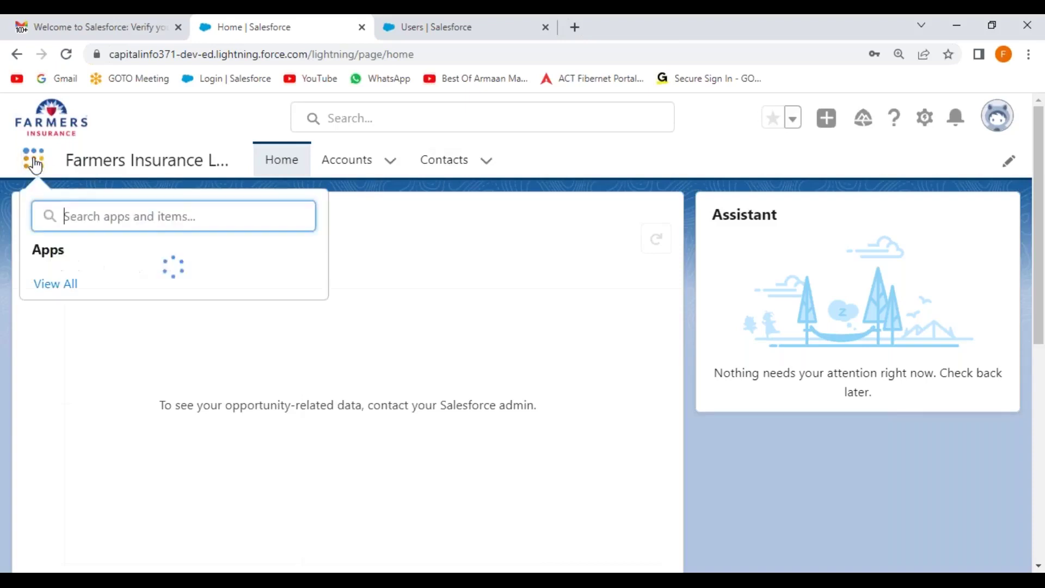
left_click(56, 314)
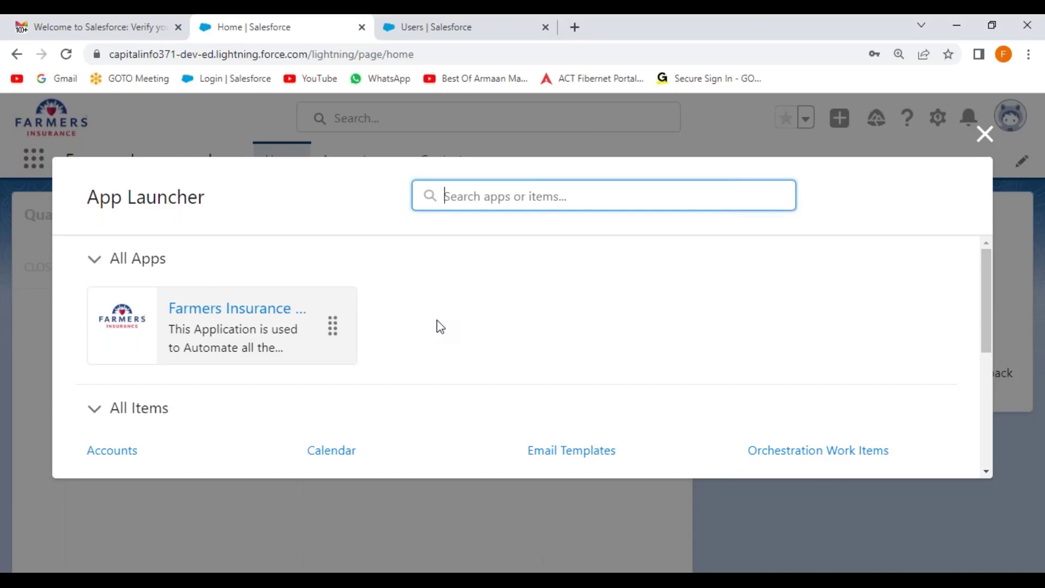
Close the App Launcher and view the Accounts list, then the Contacts list
left_click(985, 133)
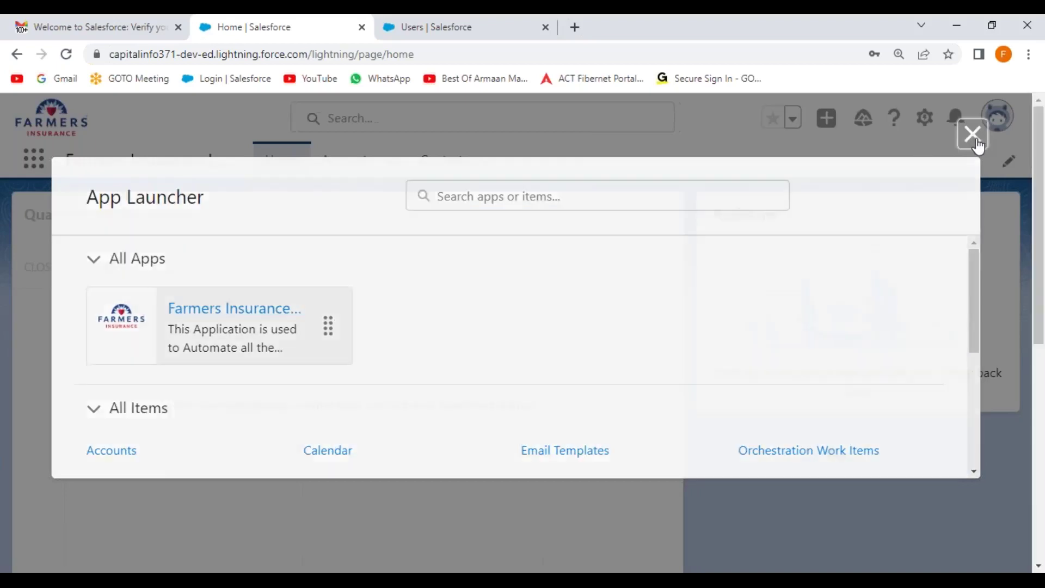
left_click(344, 169)
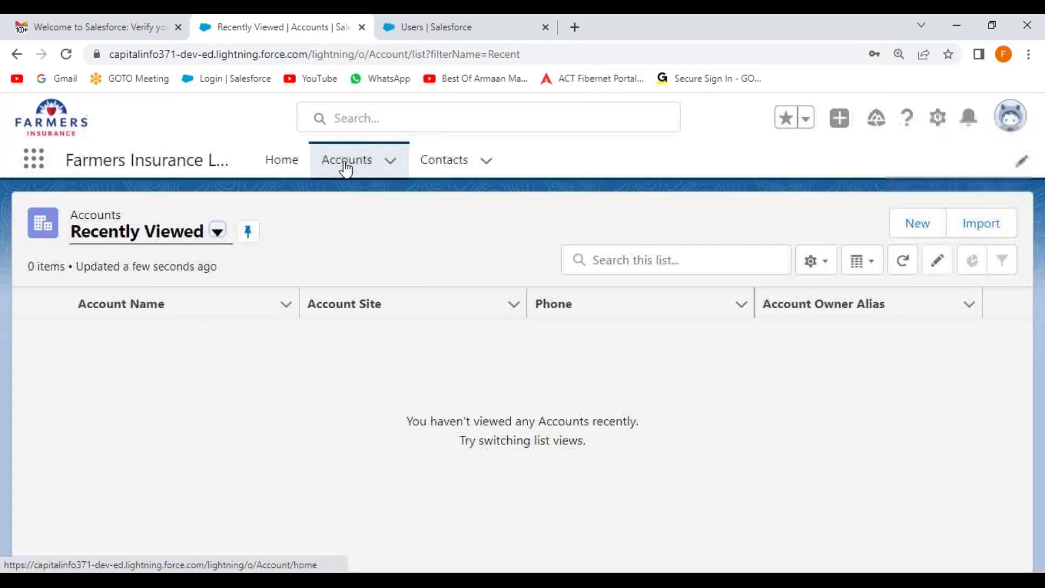
left_click(421, 173)
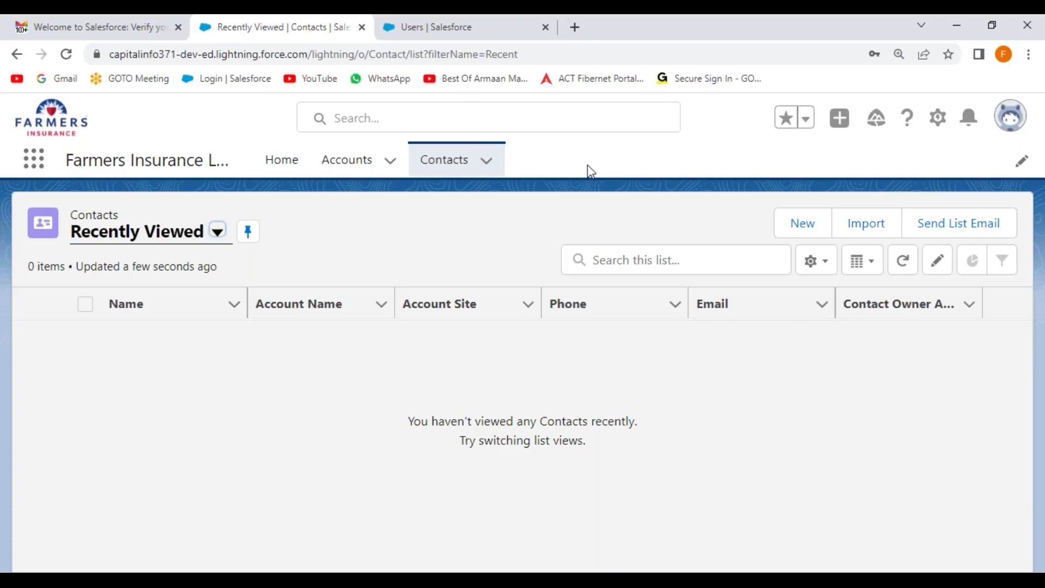
Log out of the manager user and sign back in with the admin account password
left_click(1010, 115)
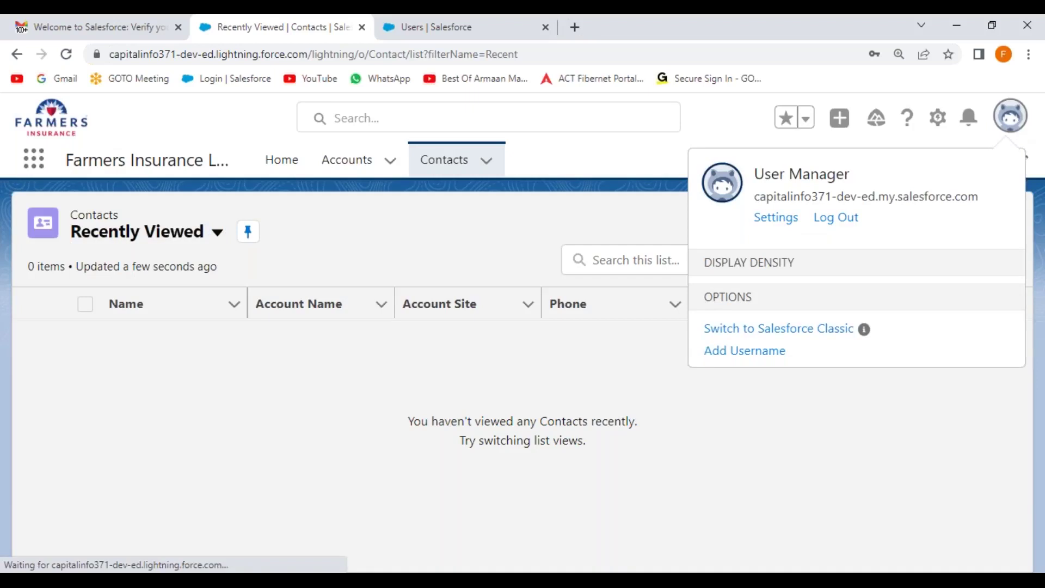
left_click(820, 218)
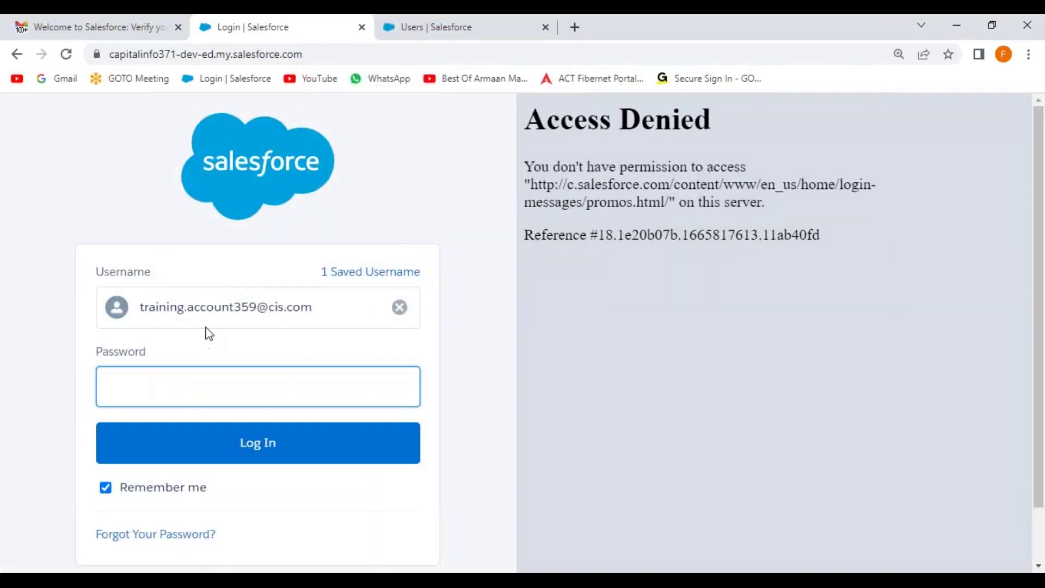
left_click(174, 382)
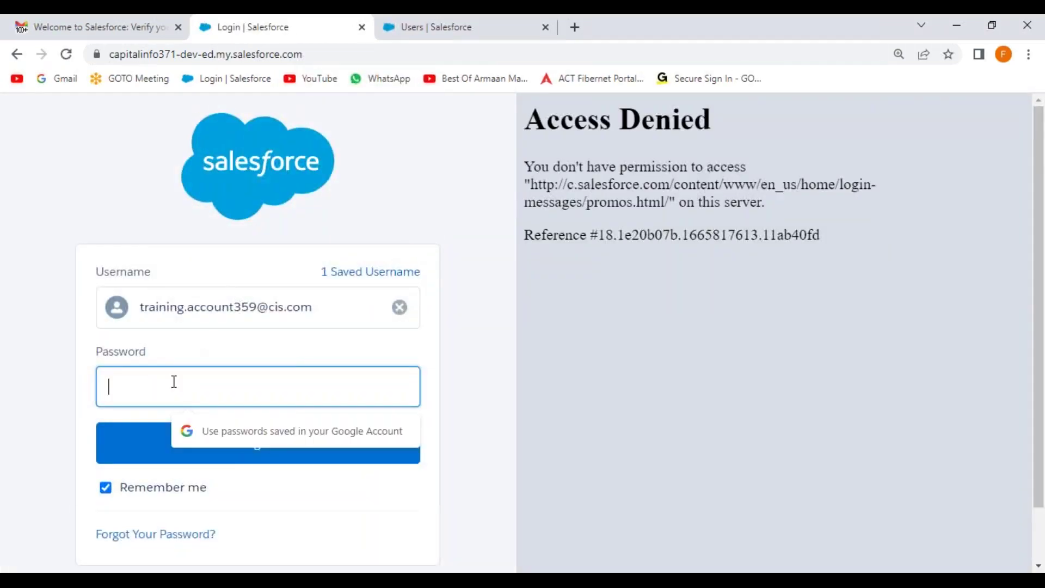
type("**********")
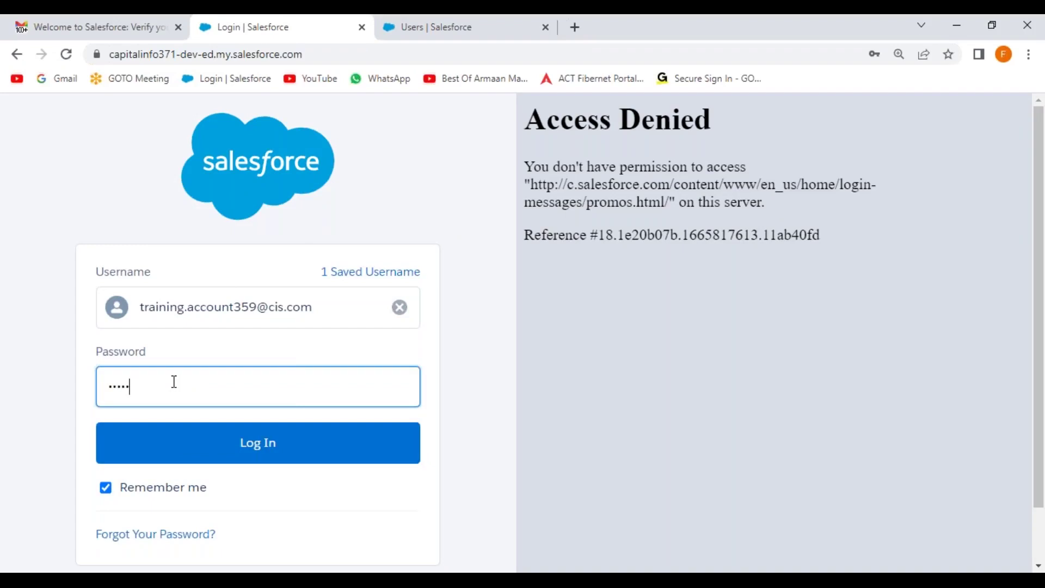
key("Return")
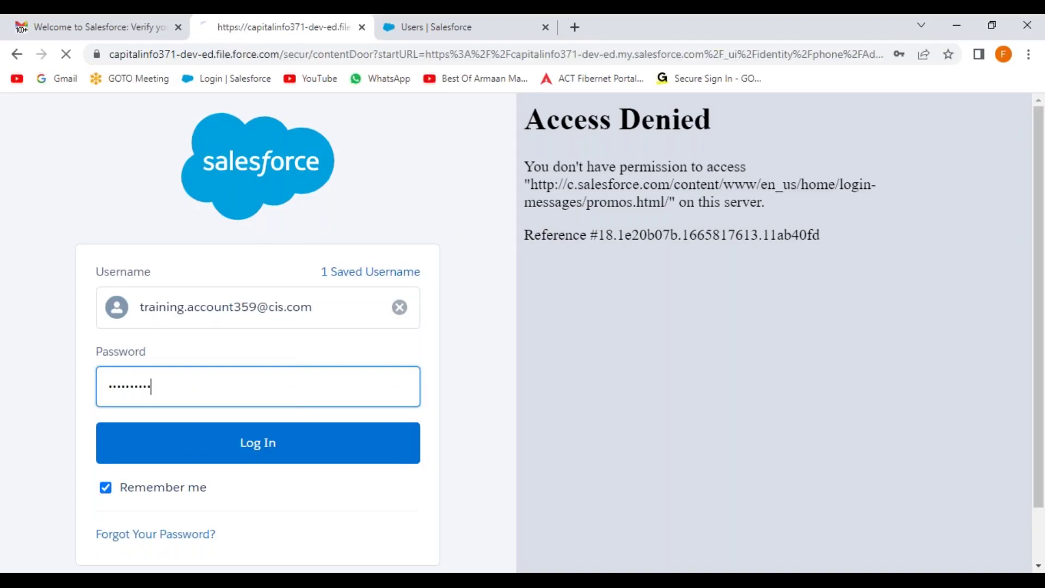
Skip mobile phone registration and return to the Users setup page
scroll(430, 224, "down", 3)
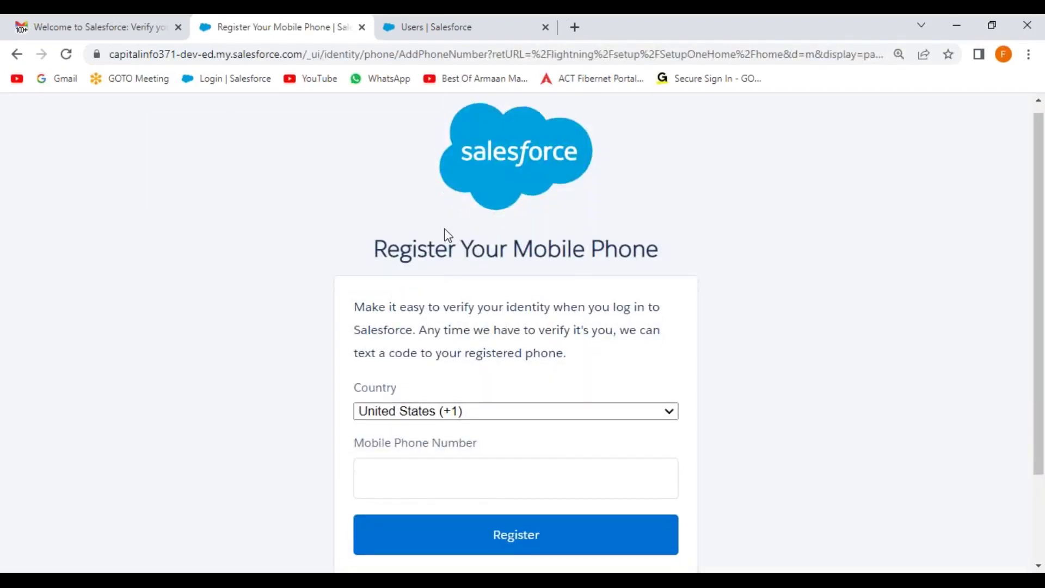
left_click(387, 472)
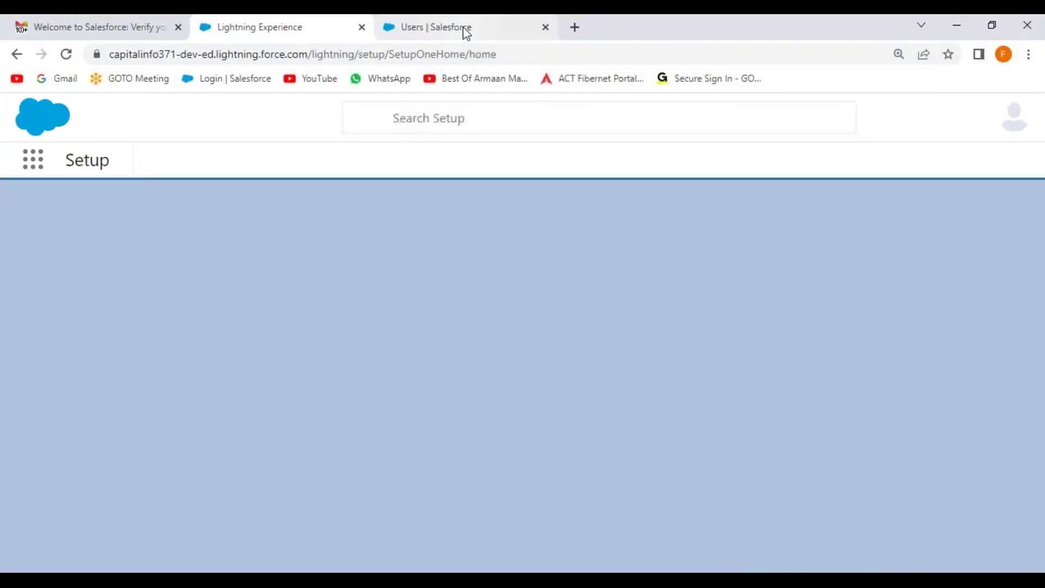
left_click(466, 30)
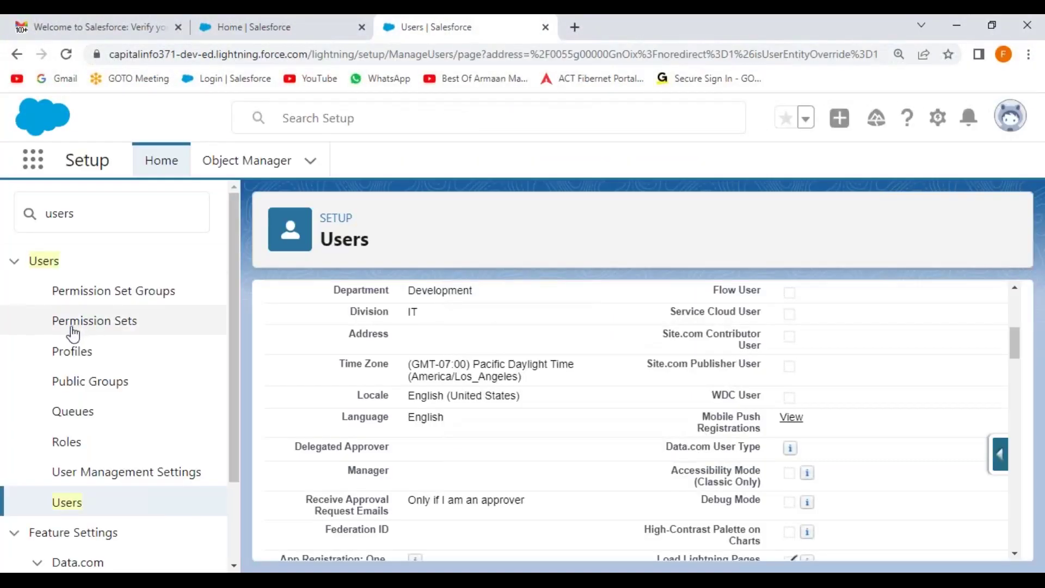
Open System Overview via Quick Find 'system' and check Salesforce Platform licences: 1 of 3 used, 33%
left_click(18, 213)
type("system")
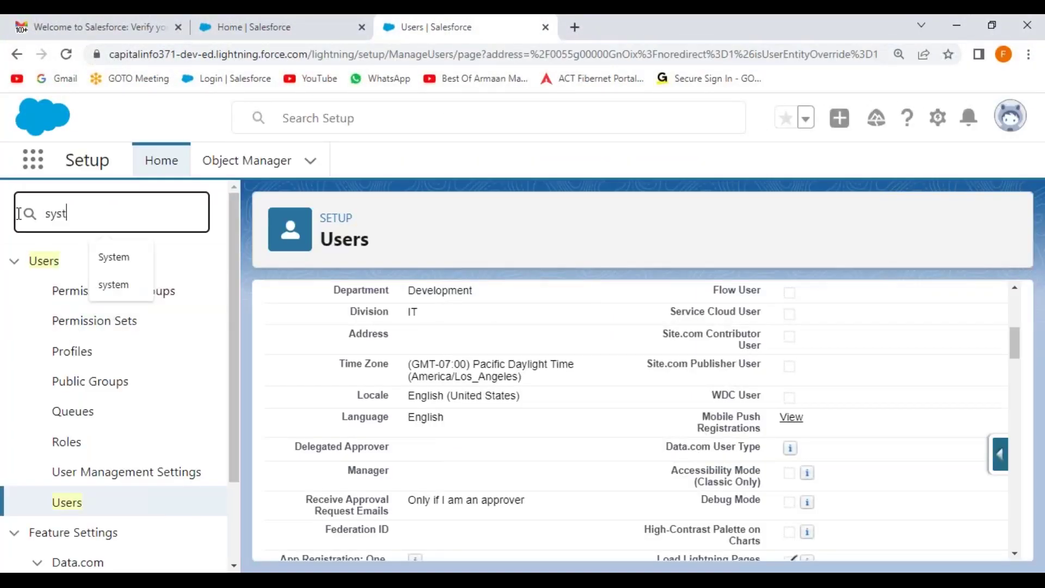
left_click(113, 259)
left_click(102, 293)
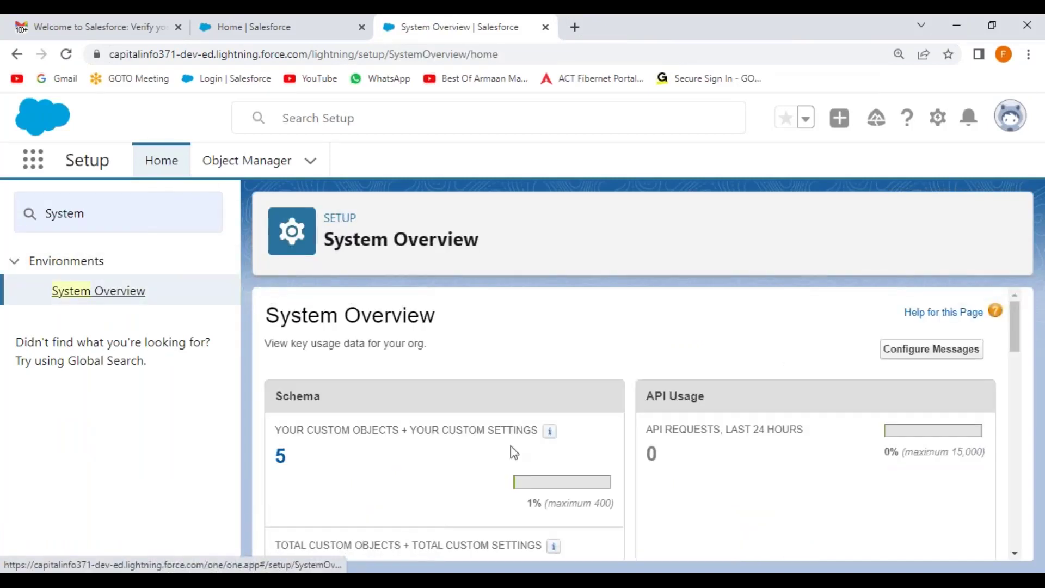
scroll(520, 445, "down", 10)
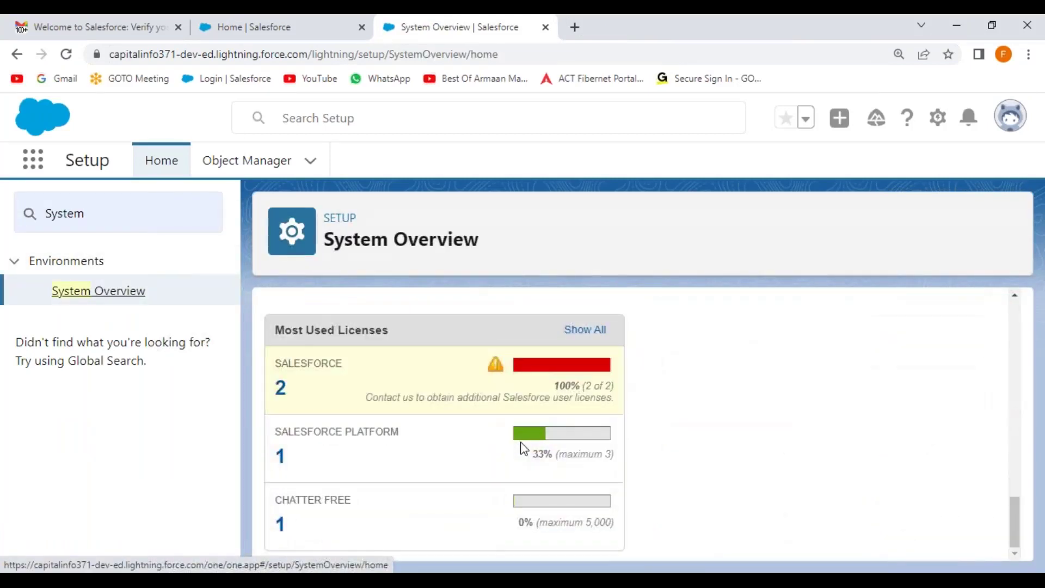
left_click_drag(274, 430, 406, 440)
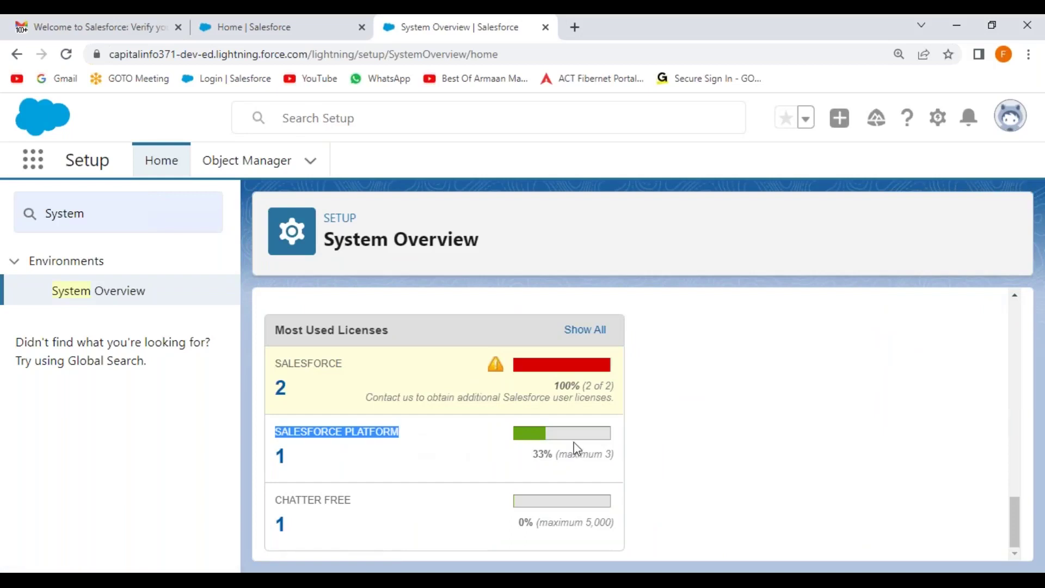
left_click_drag(558, 454, 614, 456)
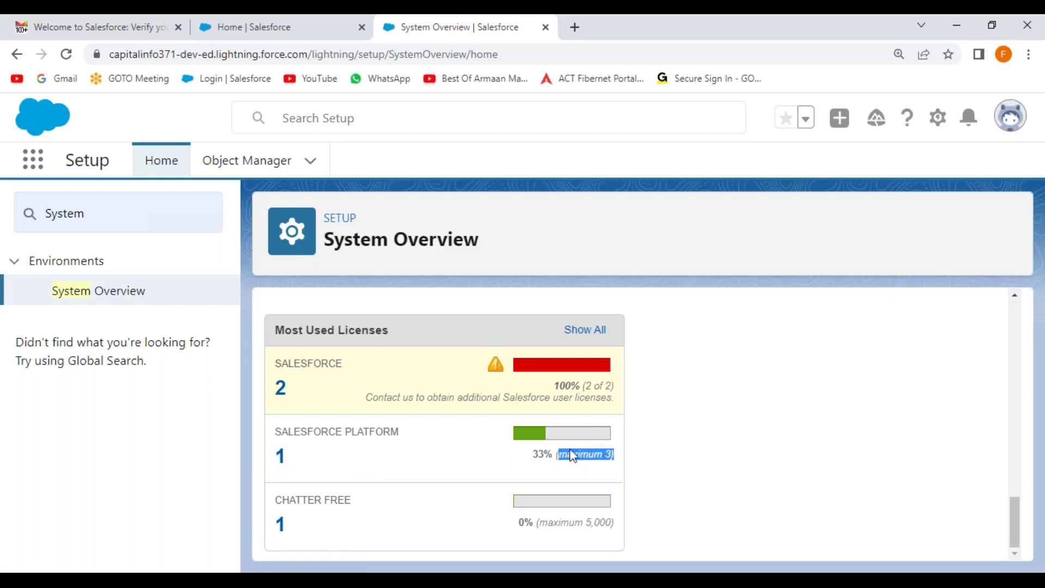
left_click_drag(554, 454, 524, 459)
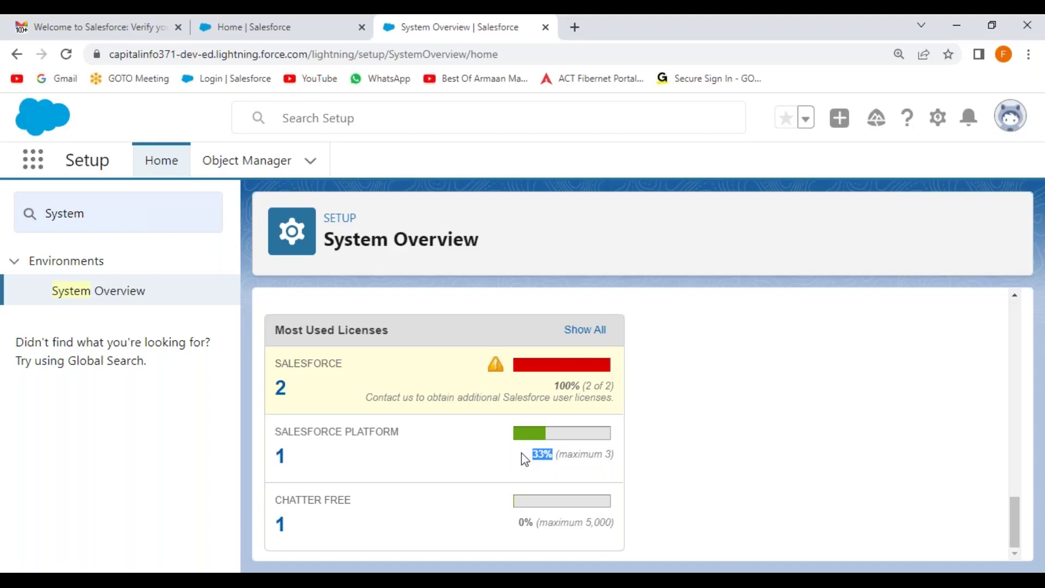
left_click(578, 433)
Highlight Customer User in the notes, then return to System Overview
key("alt+Tab")
left_click_drag(184, 234, 336, 234)
left_click(348, 279)
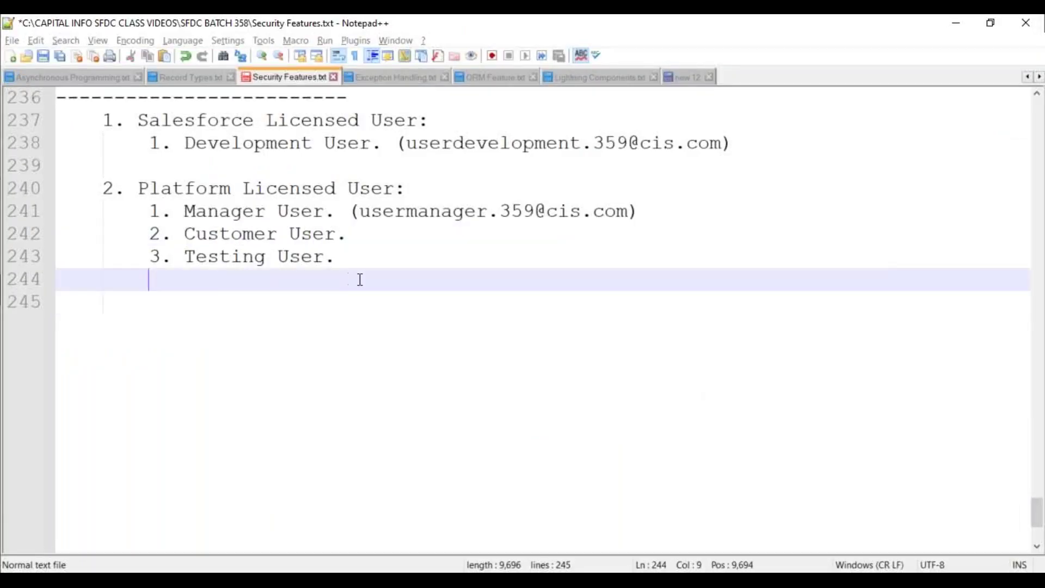
key("alt+Tab")
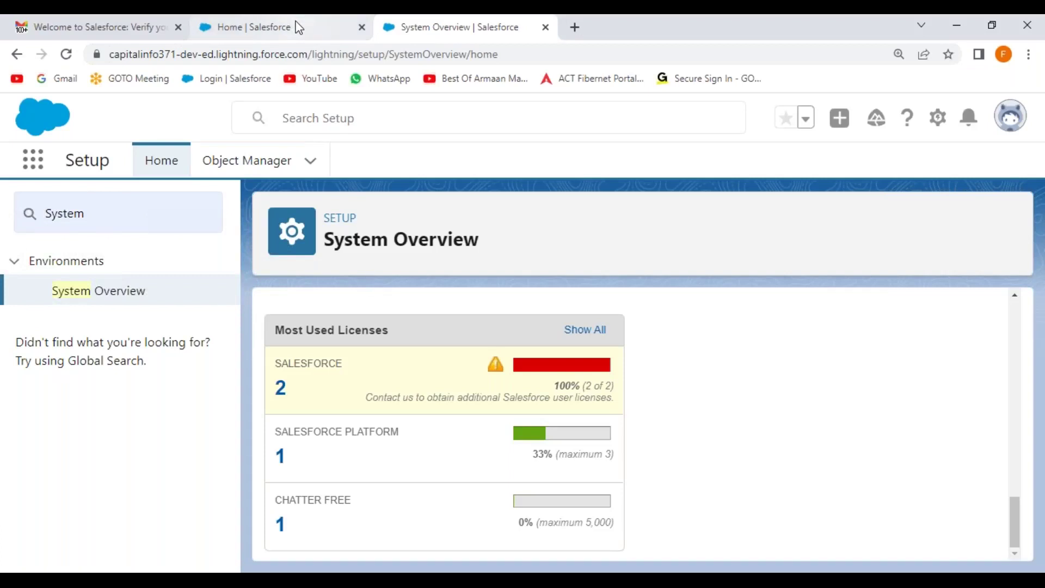
Open the Users list via Setup Quick Find 'user' and start a new user
left_click(299, 24)
left_click(112, 208)
type("user")
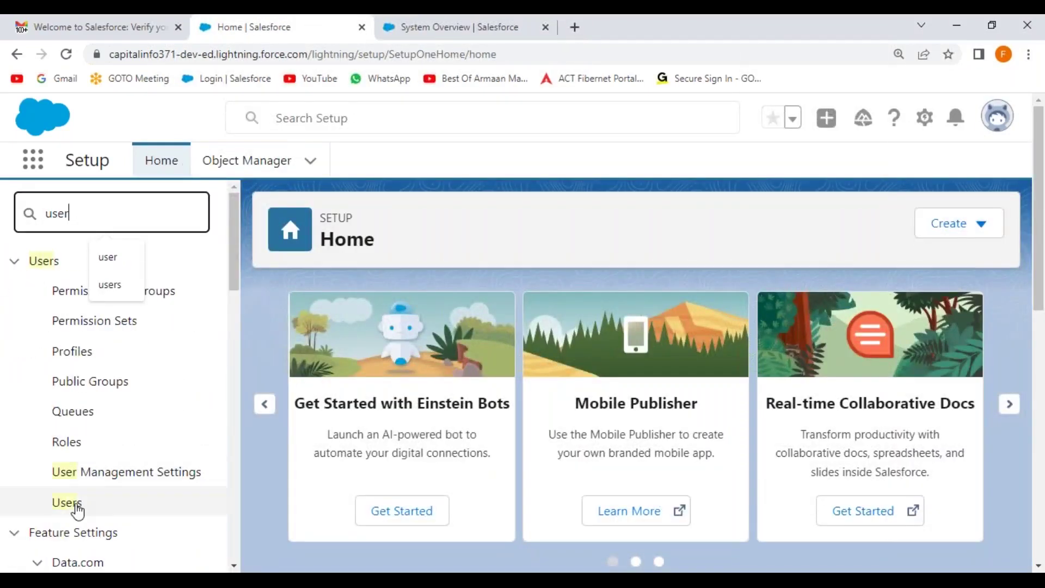
left_click(70, 504)
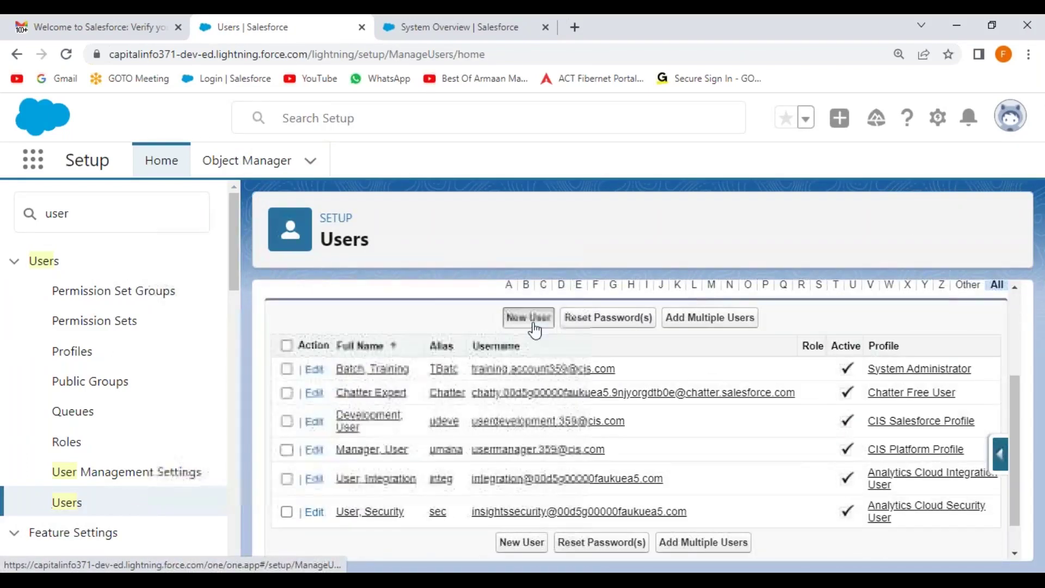
left_click(529, 321)
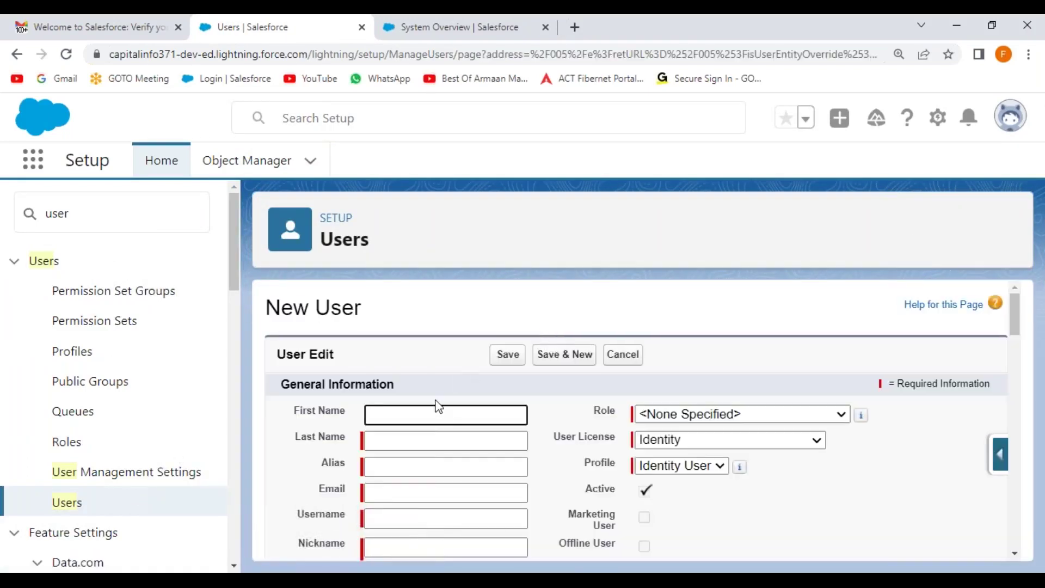
Enter first name 'User', last name 'Customer' and the saved email address
type("User")
key("Tab")
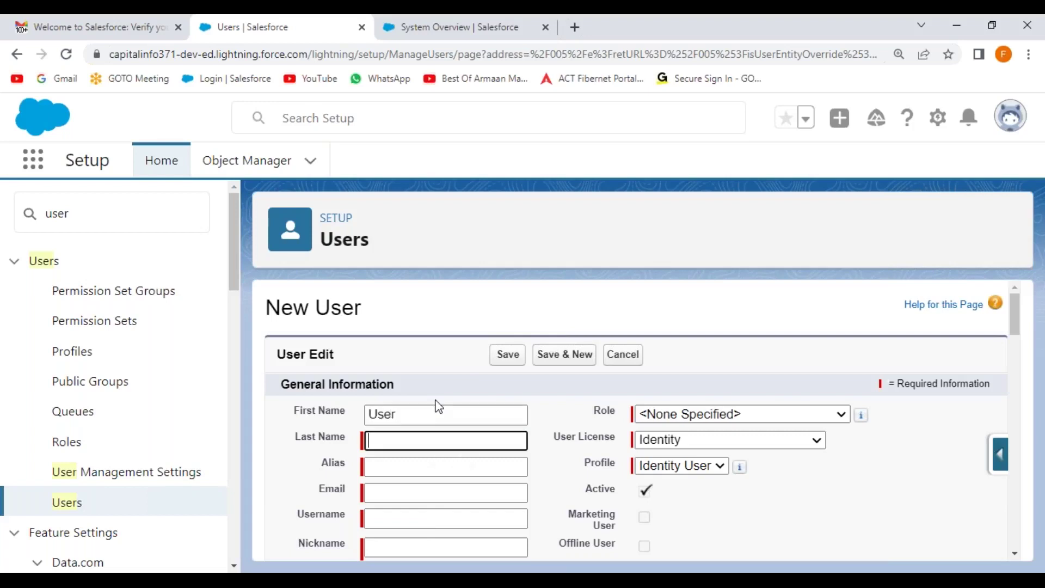
type("Customer")
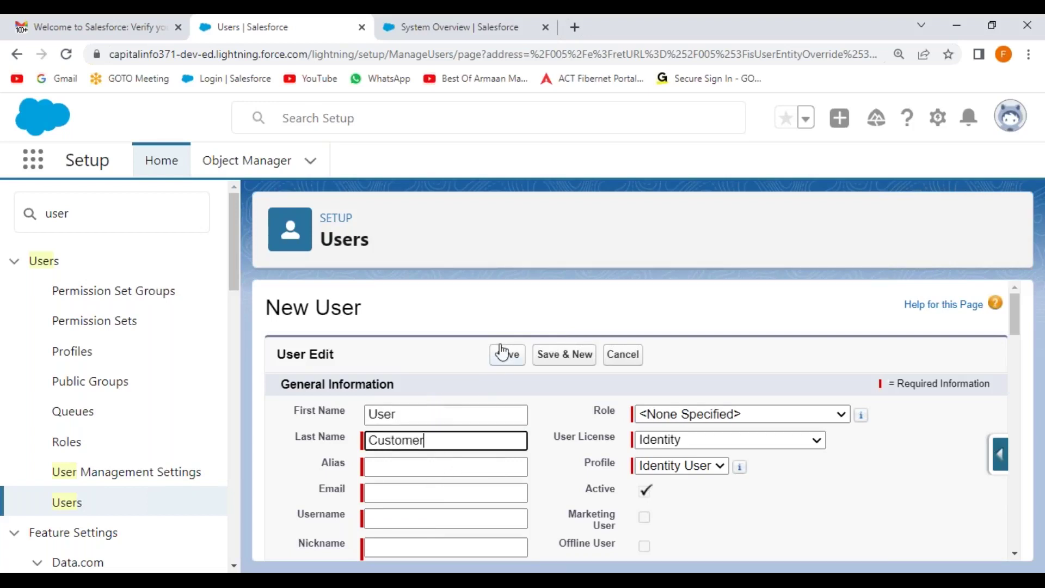
scroll(502, 351, "down", 2)
left_click(300, 376)
left_click(406, 419)
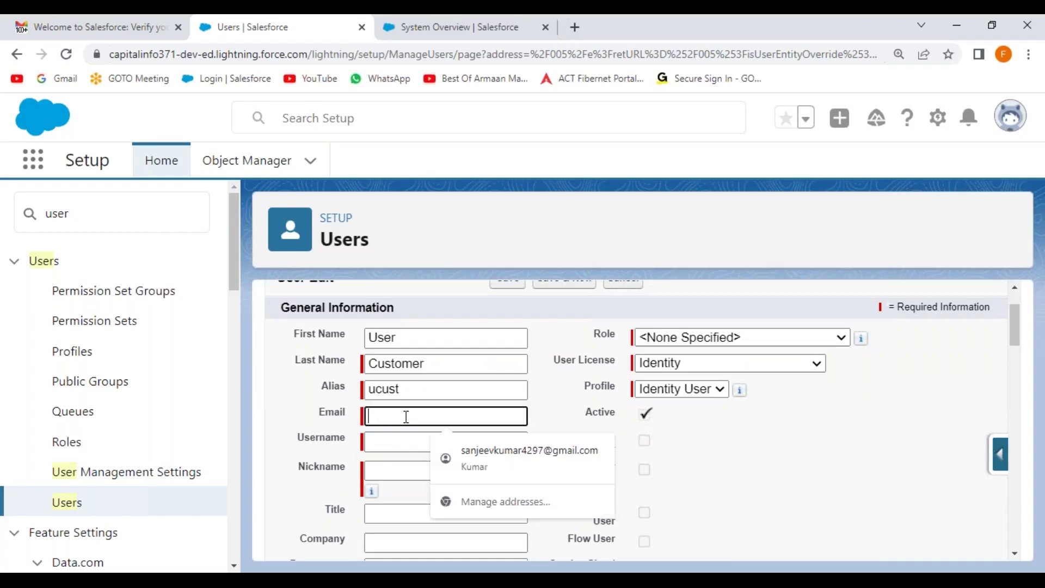
left_click(522, 252)
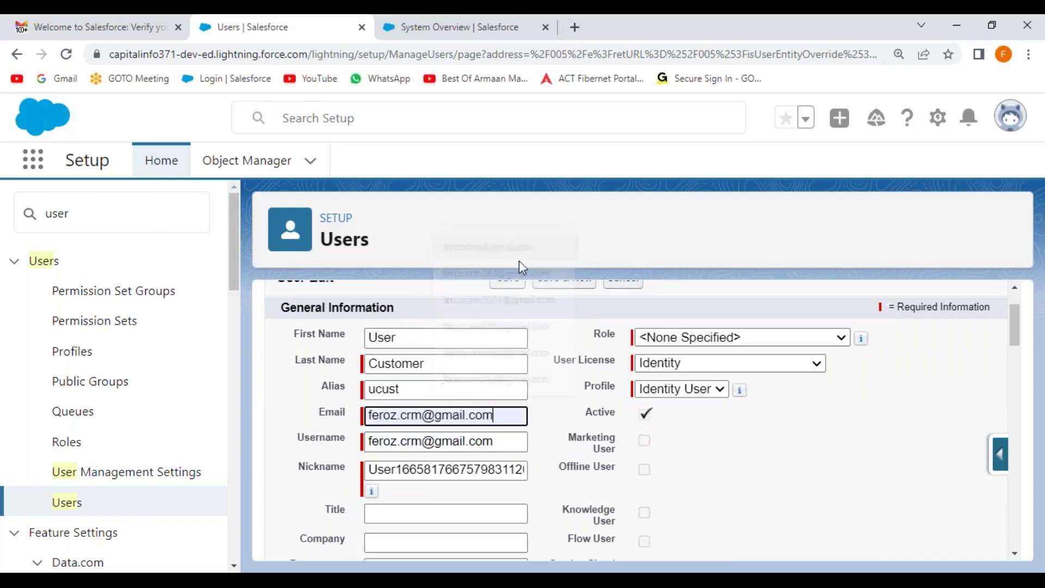
Set the Username to a cis.com address and reuse its local part as the Nickname
left_click_drag(501, 443, 354, 444)
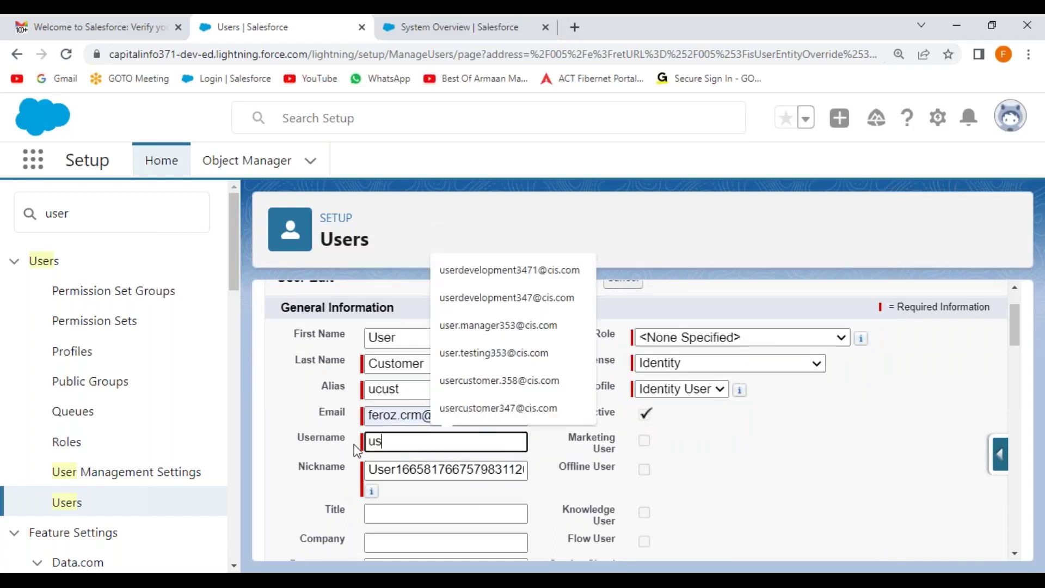
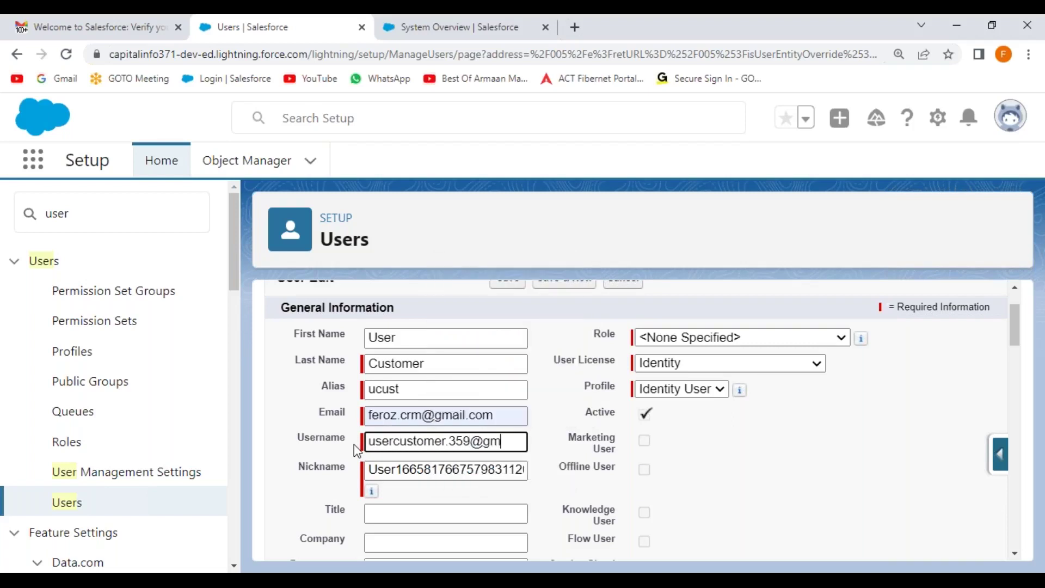
key("ctrl+a")
key("ctrl+c")
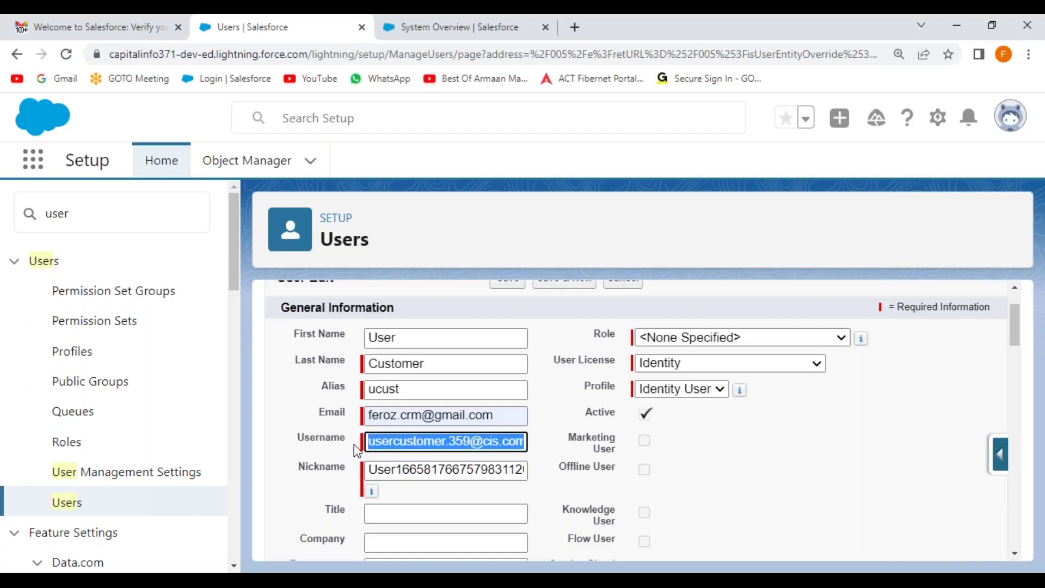
key("Tab")
key("ctrl+v")
key("BackSpace")
key("BackSpace")
key("BackSpace")
key("BackSpace")
key("BackSpace")
key("BackSpace")
key("BackSpace")
key("BackSpace")
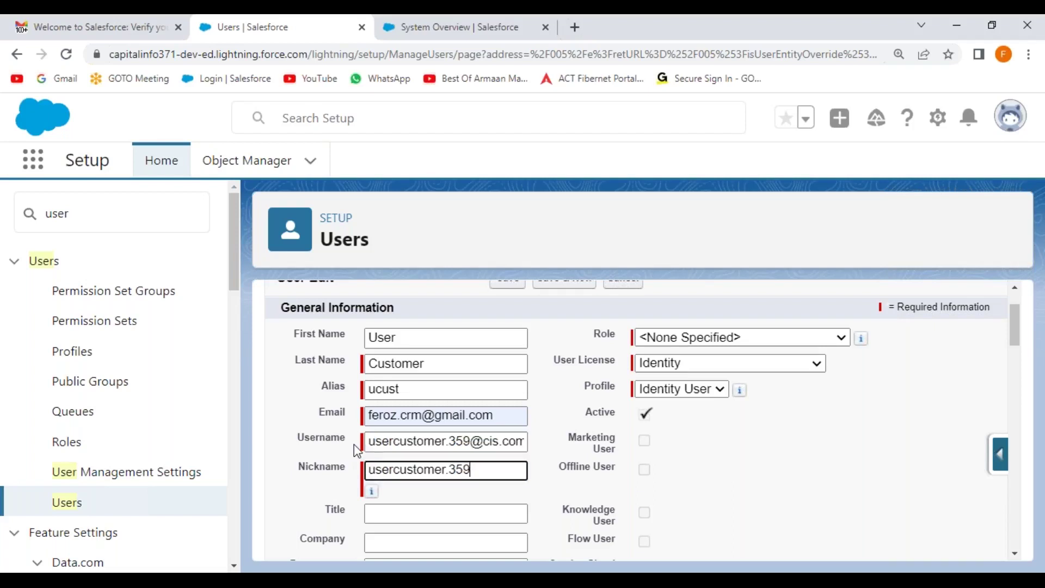
left_click(546, 483)
Fill in Title 'Customer', Company 'MNC', Department 'Development' and Division 'IT'
left_click(414, 518)
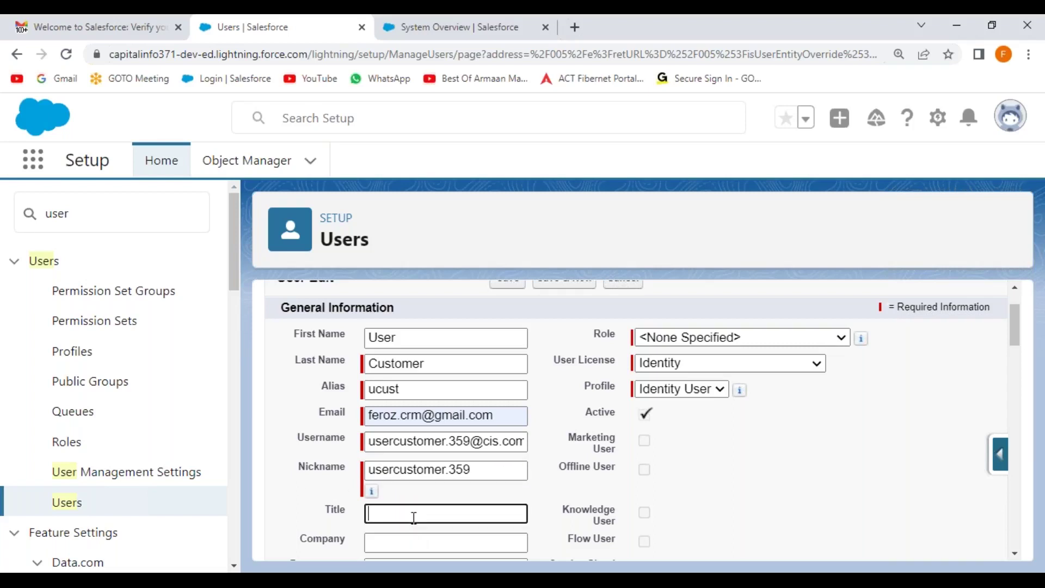
type("Customer")
key("Tab")
type("MNC")
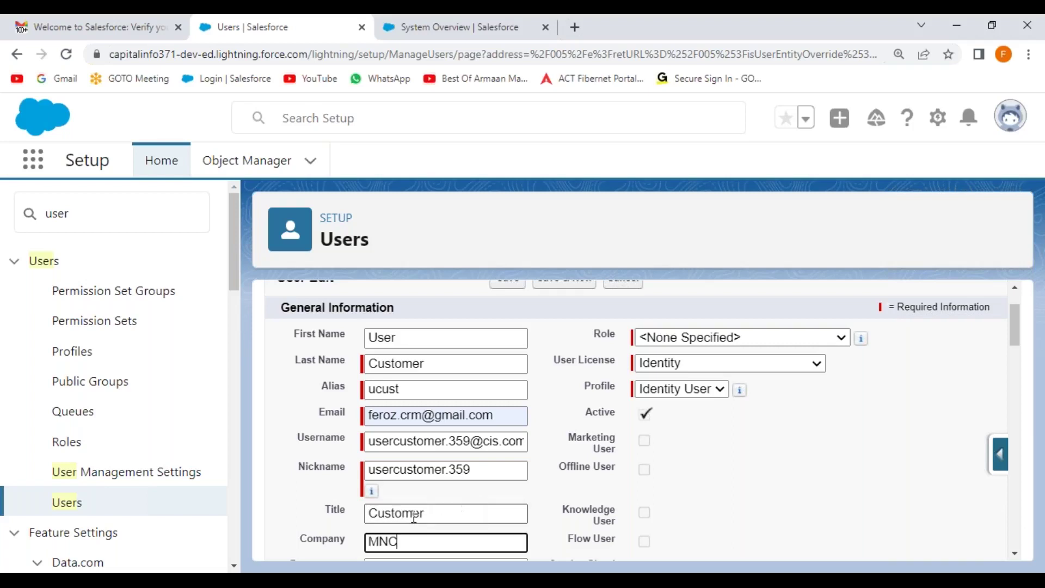
key("Tab")
type("D")
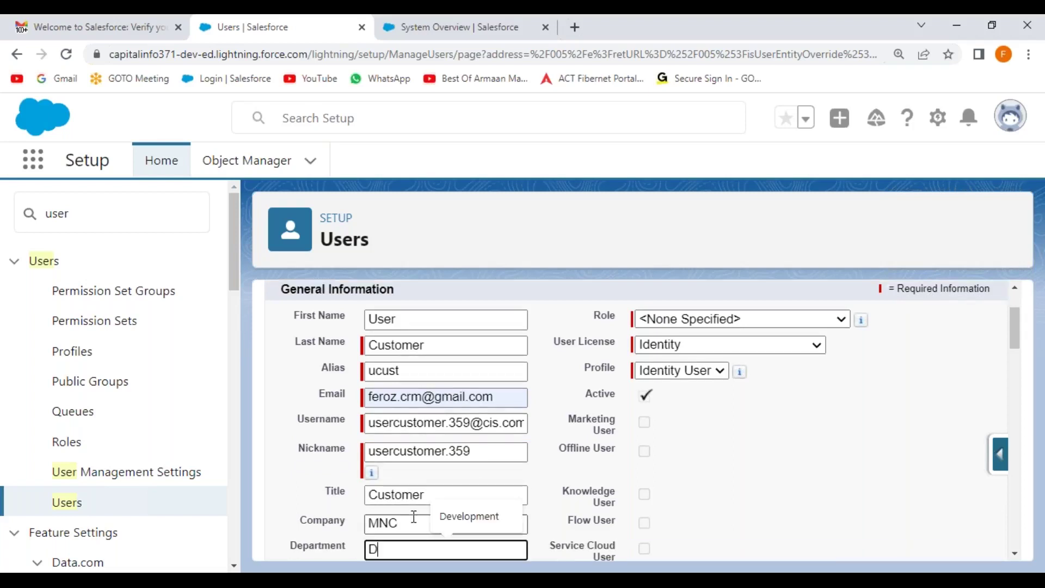
type("evelopment")
key("Tab")
type("IT")
left_click(442, 493)
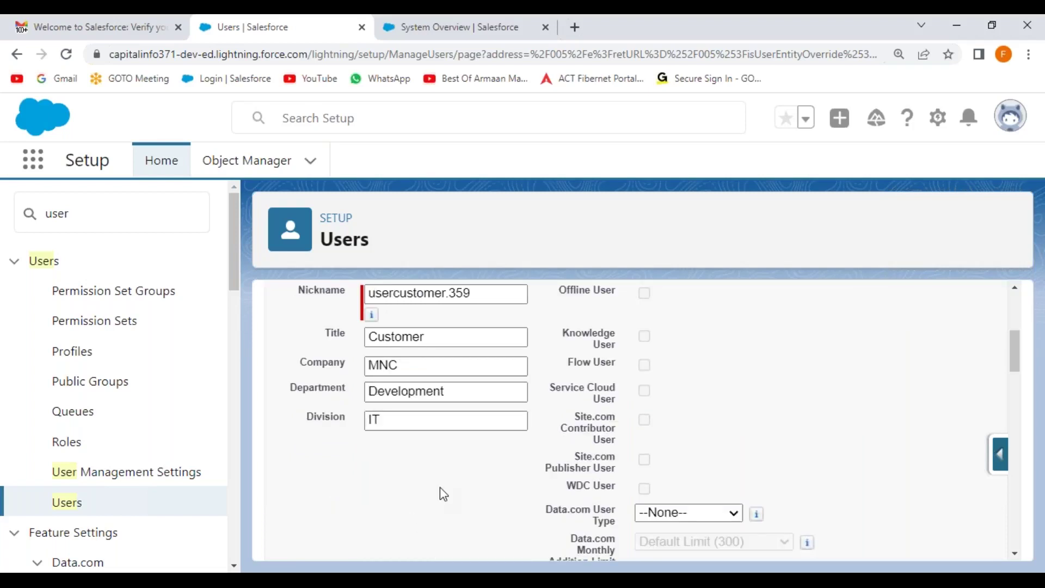
Assign Salesforce Platform licence and CIS Platform Profile, save, and select the new username
scroll(539, 403, "up", 5)
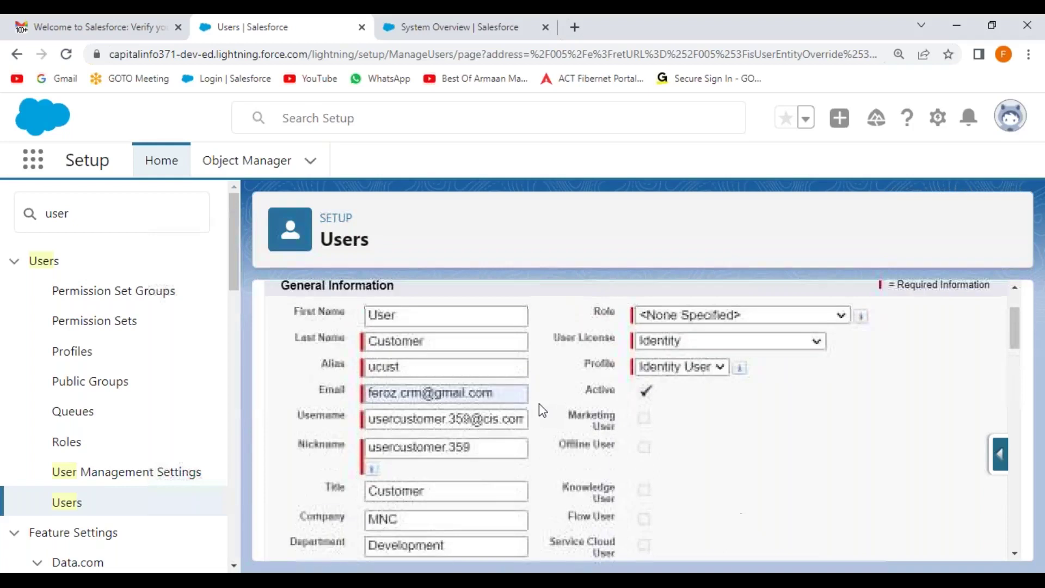
scroll(599, 369, "down", 3)
scroll(743, 316, "up", 2)
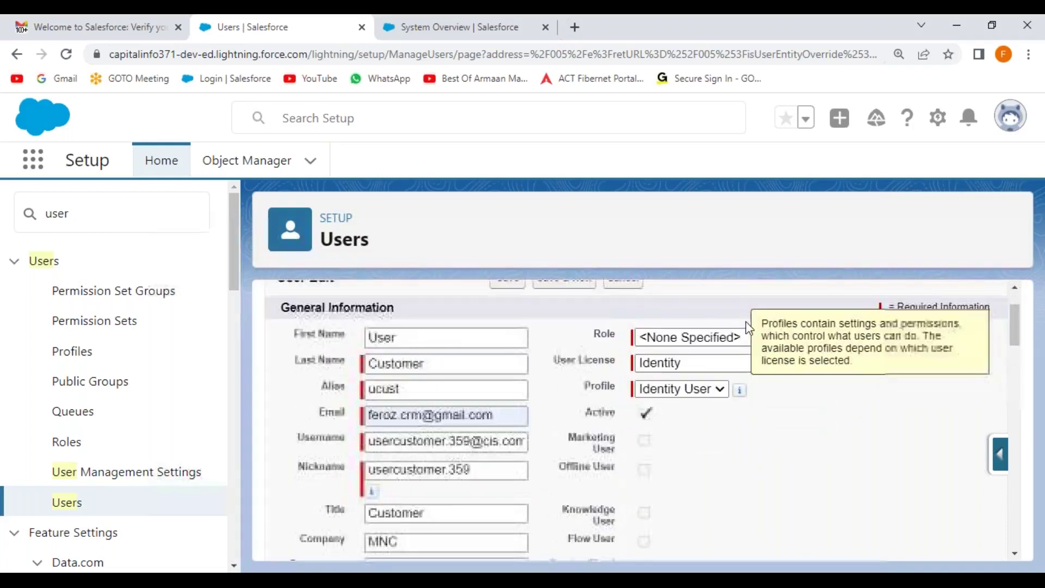
left_click(717, 366)
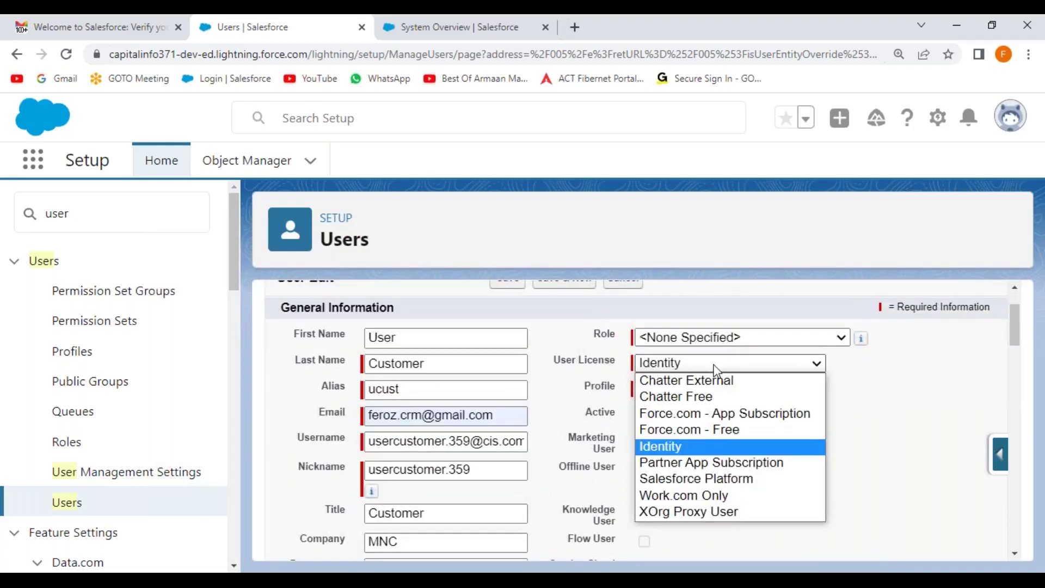
left_click(696, 477)
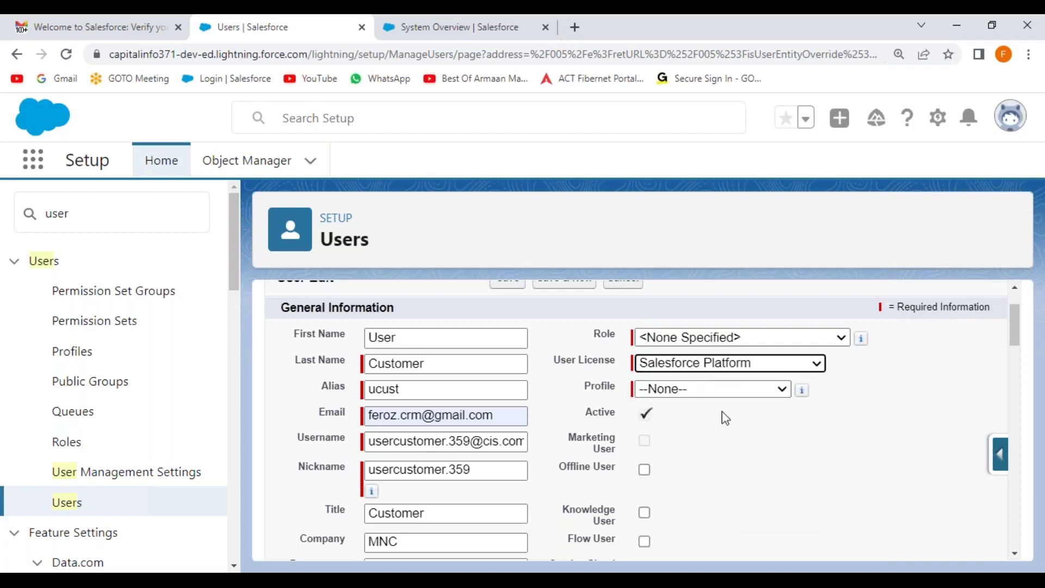
left_click(724, 391)
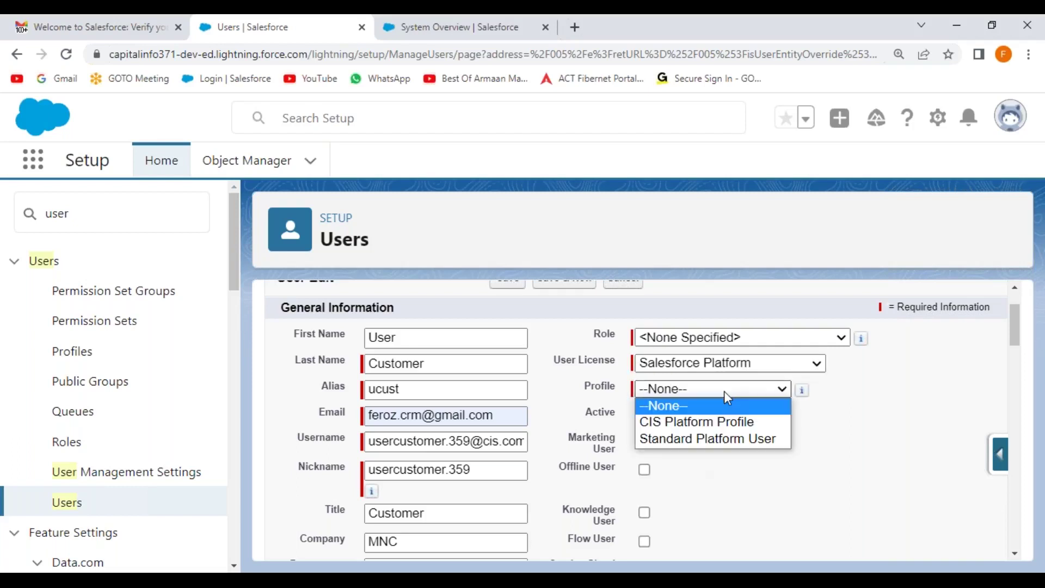
left_click(695, 424)
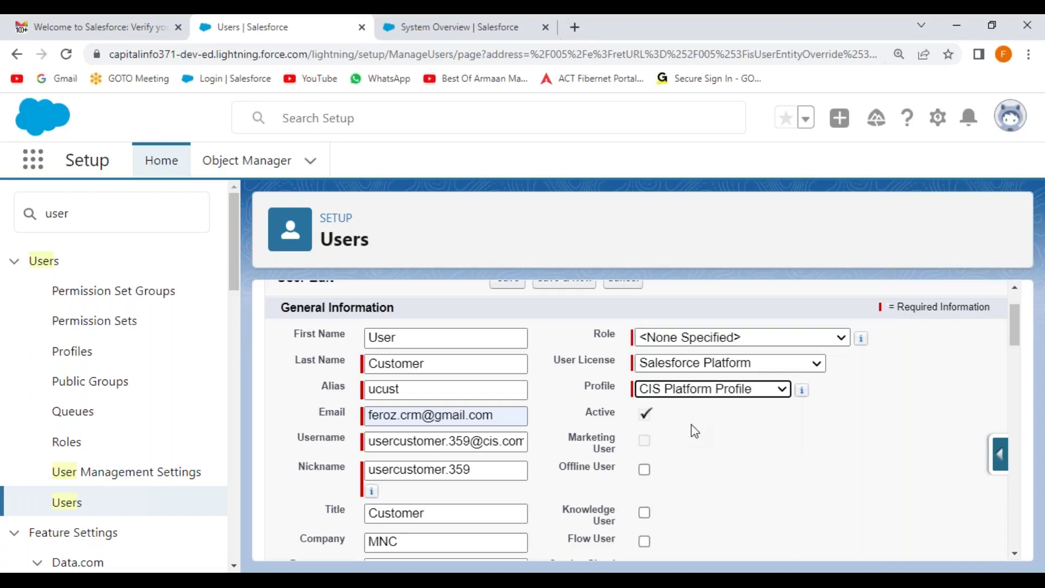
scroll(579, 350, "up", 2)
left_click(511, 355)
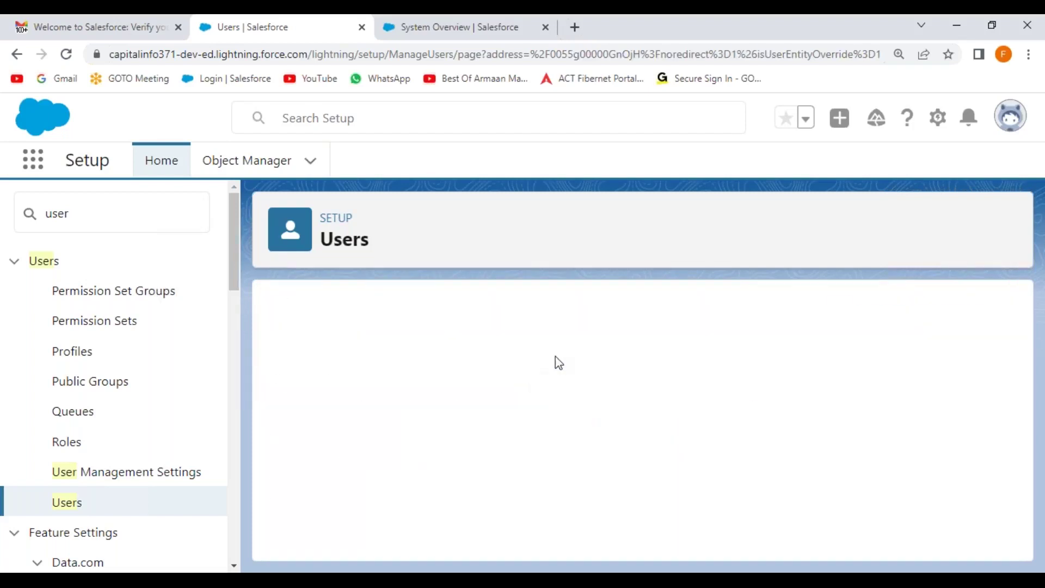
scroll(466, 341, "down", 3)
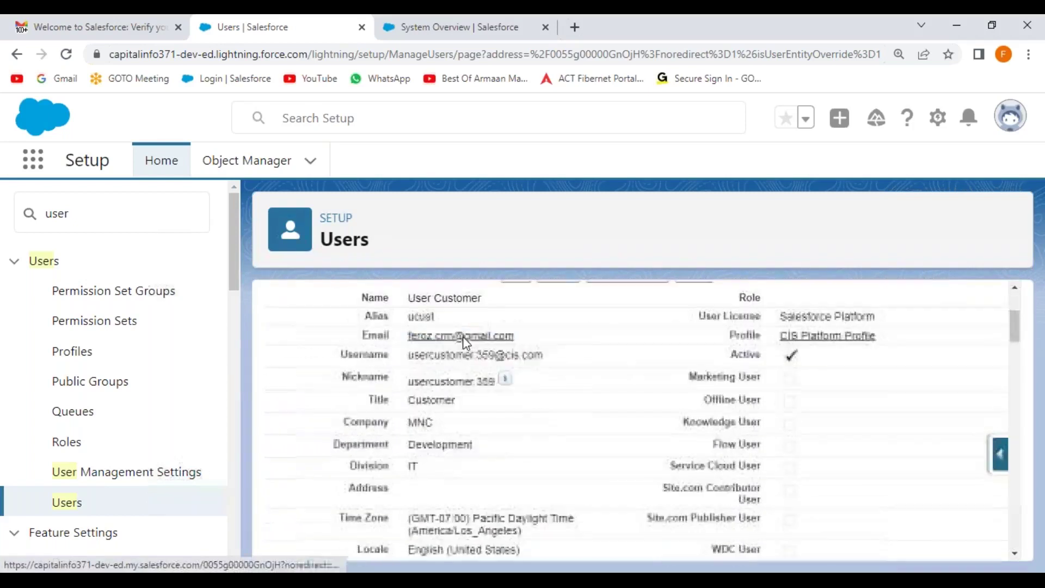
left_click_drag(544, 355, 407, 362)
key("ctrl+c")
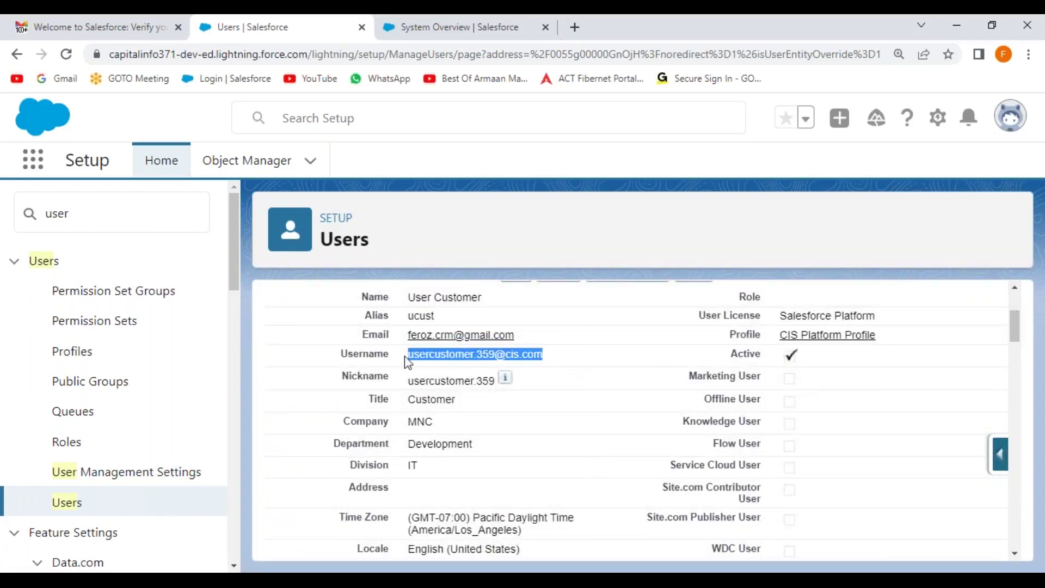
Type '(' after 'Customer User.' on line 242 and paste the customer's username there
key("alt+Tab")
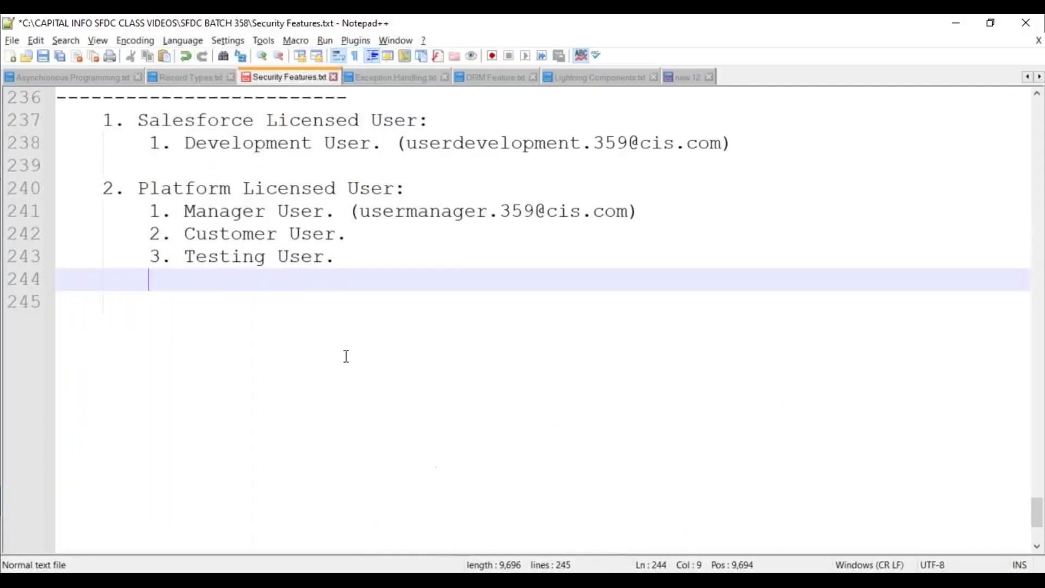
left_click(393, 228)
type("(")
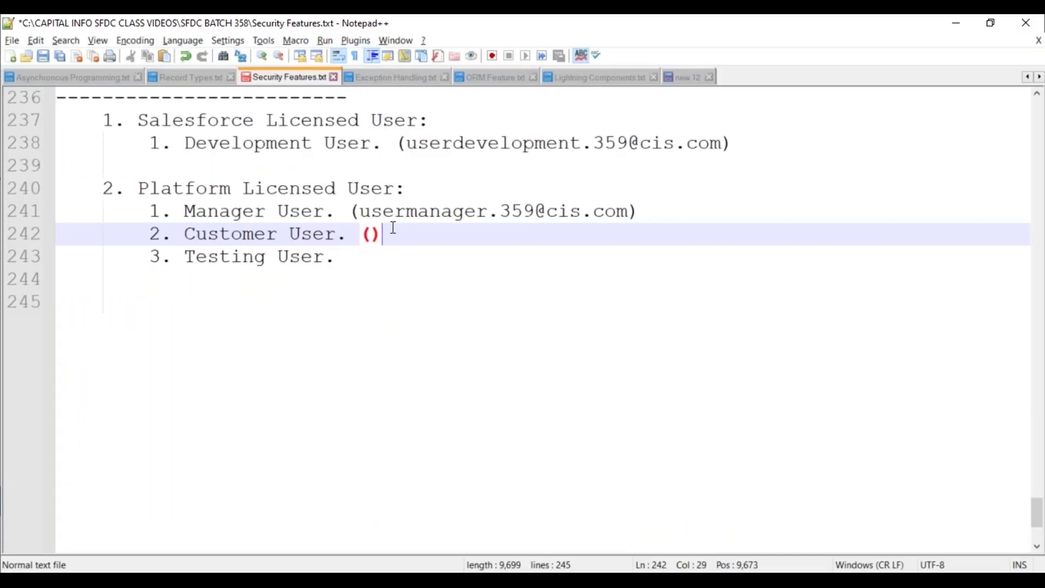
key("ctrl+v")
left_click(370, 260)
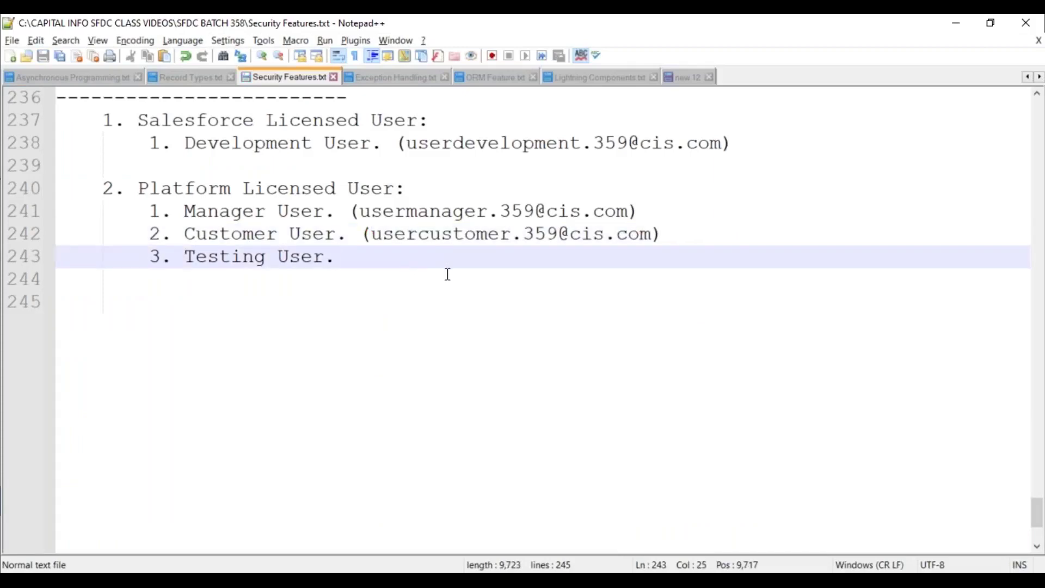
key("alt+Tab")
Verify the customer user's account from the newest Salesforce welcome email and dismiss the maintenance notice
left_click(136, 28)
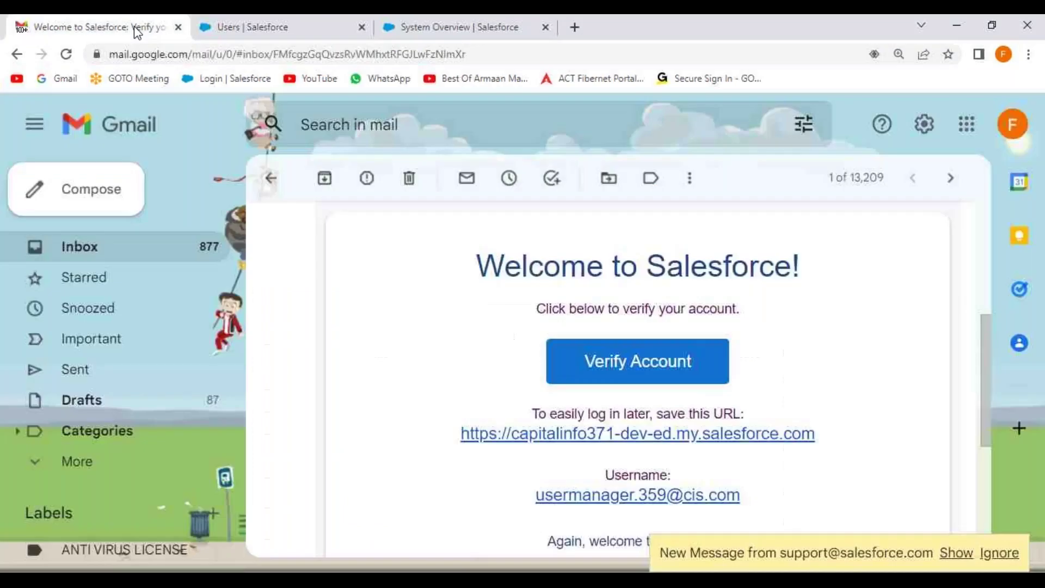
left_click(271, 177)
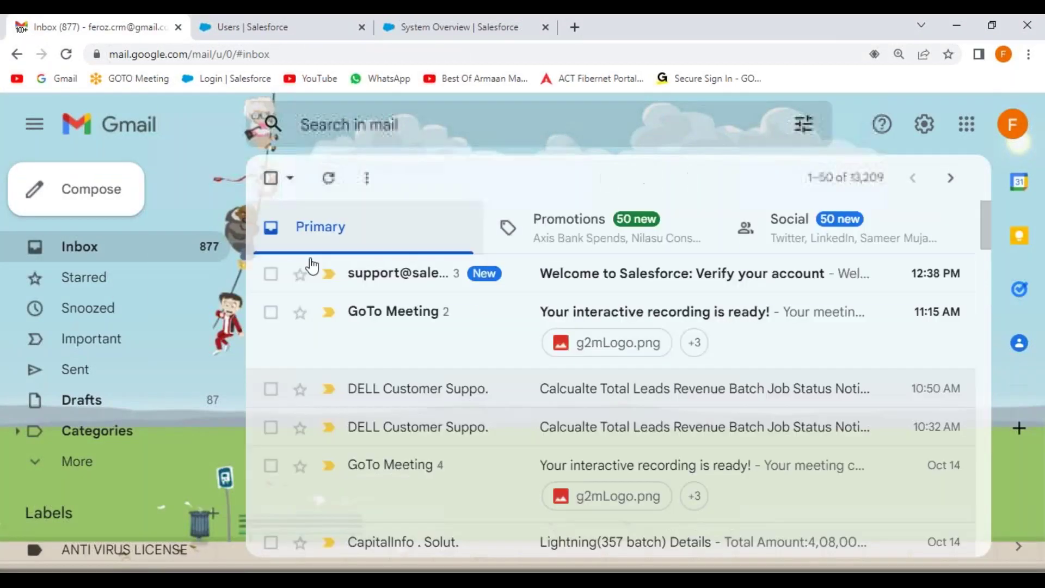
left_click(590, 286)
scroll(590, 433, "down", 5)
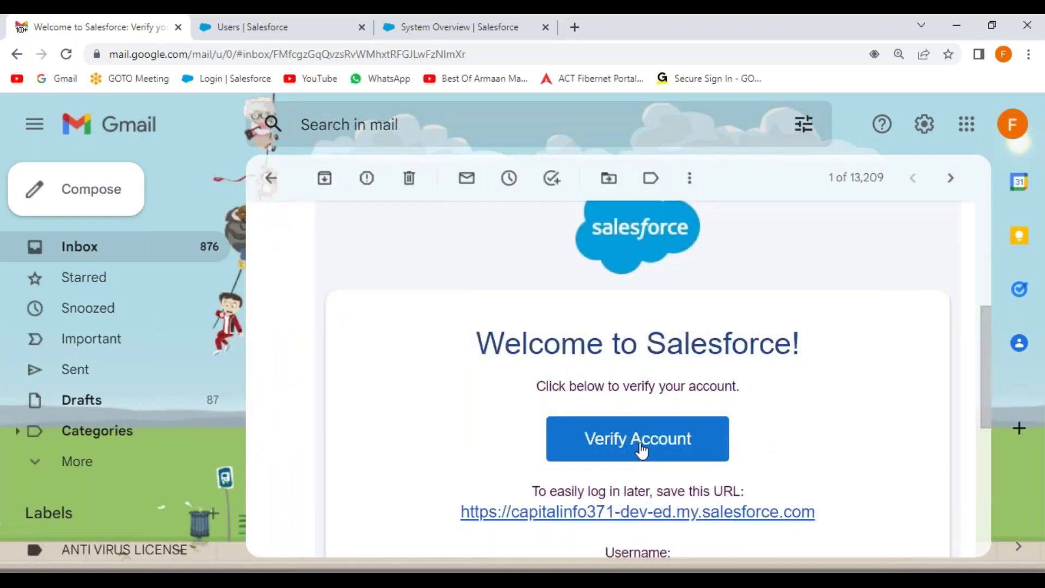
left_click(640, 448)
left_click(532, 338)
left_click(519, 366)
Enter and confirm the customer user's new password
scroll(461, 404, "down", 3)
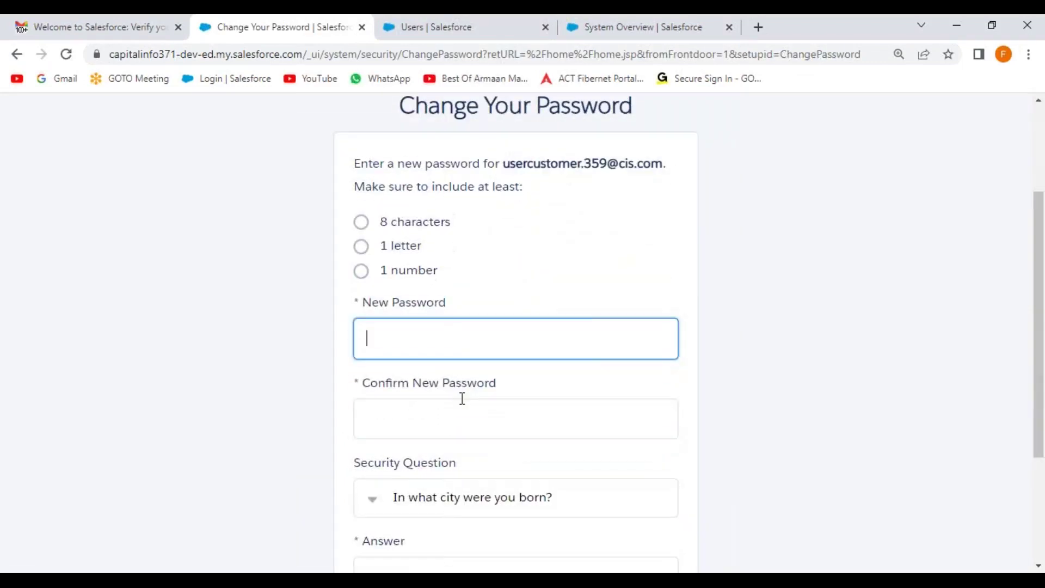
left_click(462, 399)
Pick the 'In what city was your first job?' security question, enter its answer, and submit
scroll(551, 399, "down", 3)
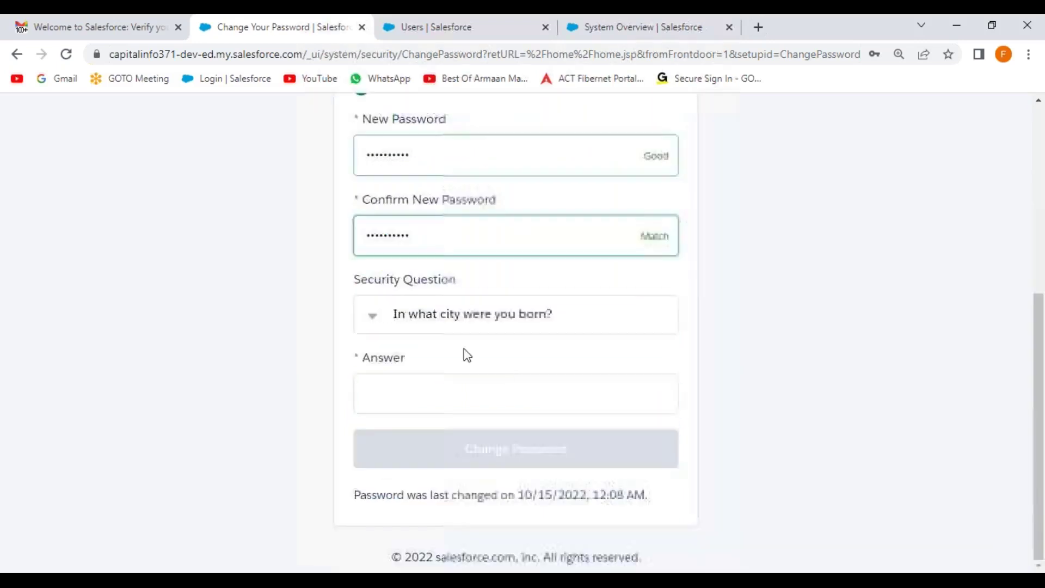
left_click(420, 321)
left_click(479, 445)
left_click(422, 401)
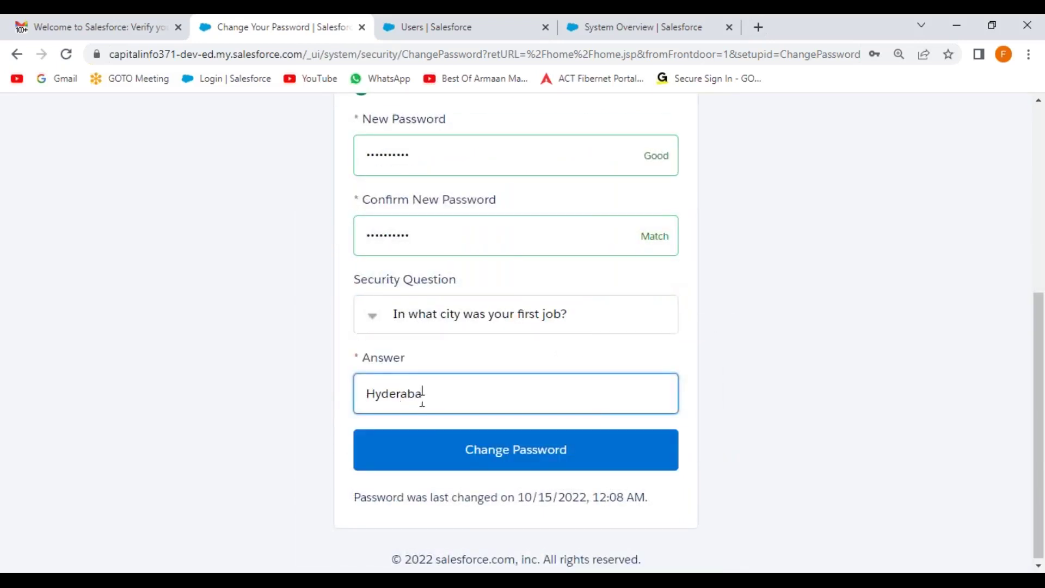
left_click(346, 363)
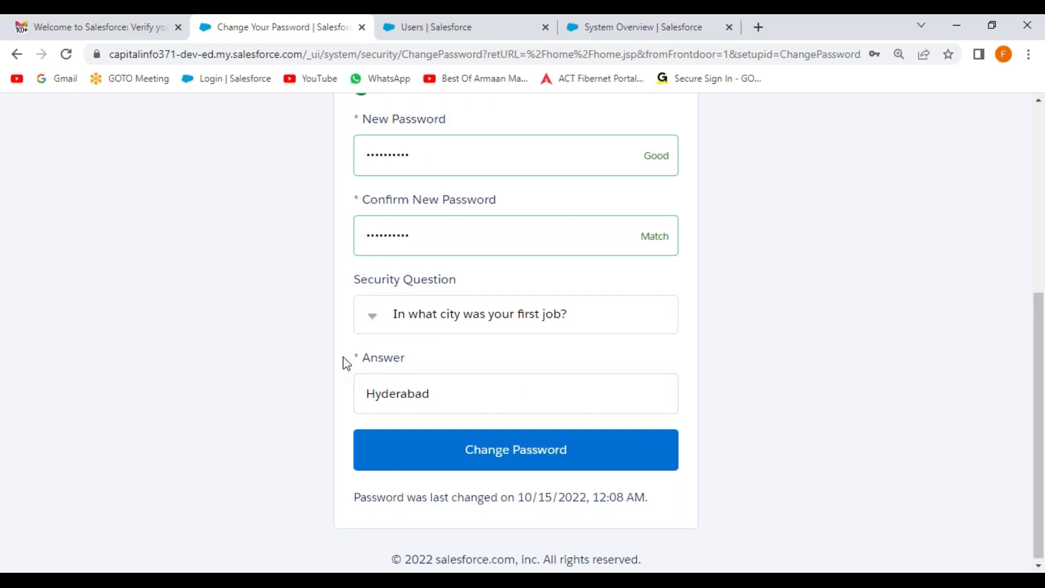
left_click(509, 455)
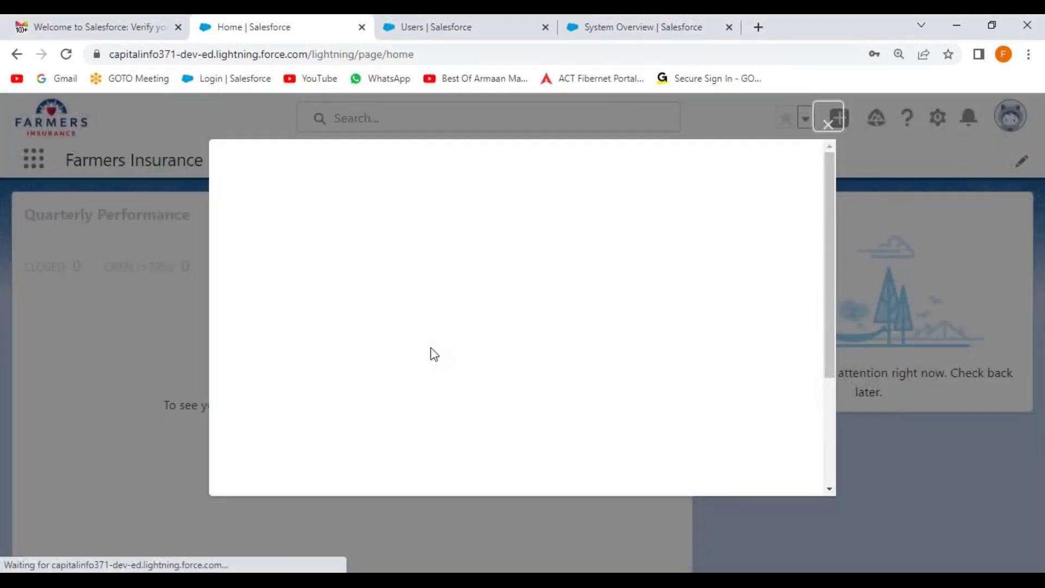
Close the welcome pop-ups, review all apps in App Launcher, and log the customer user out
left_click(828, 124)
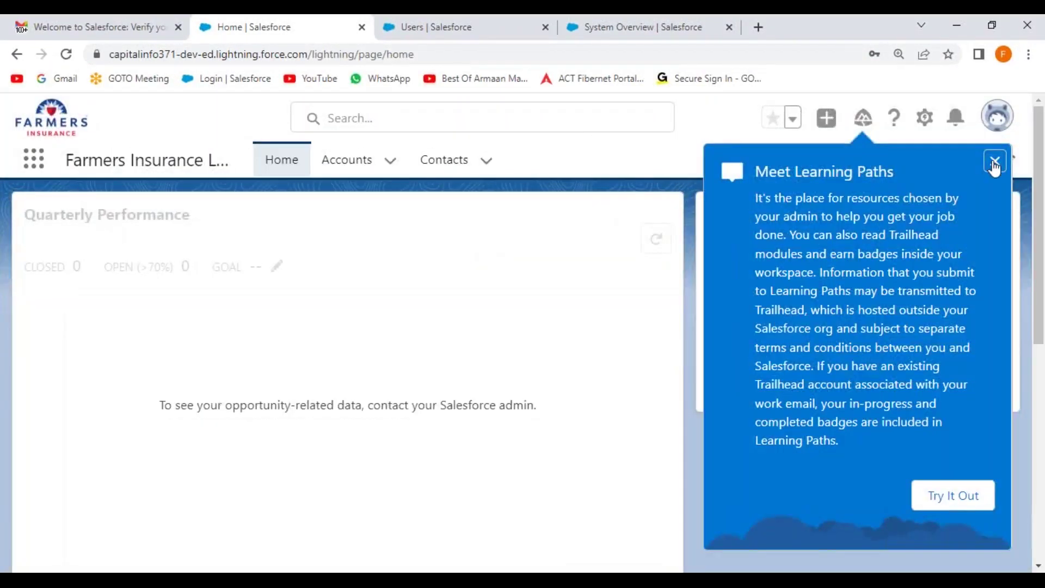
left_click(995, 161)
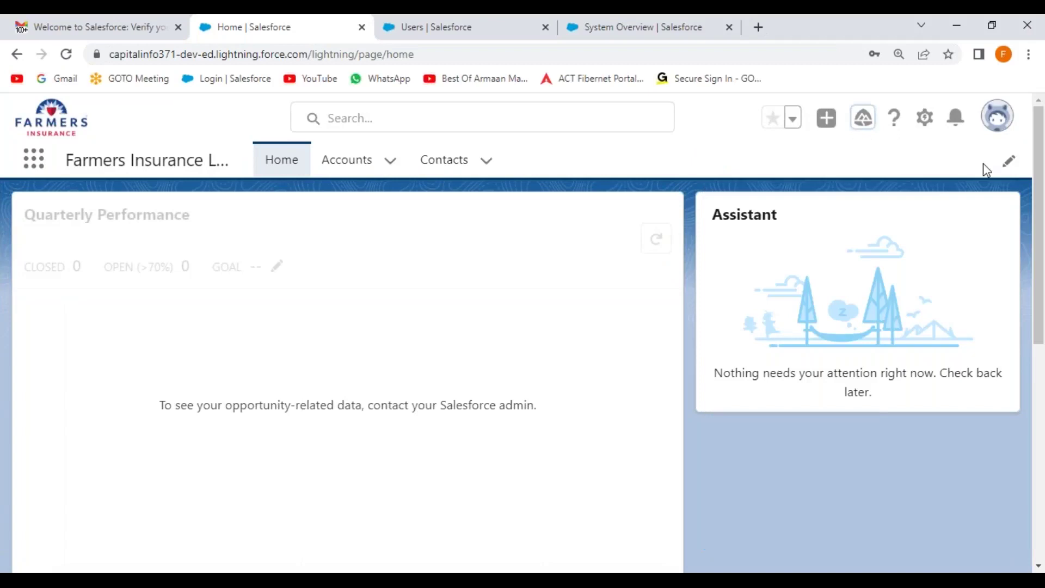
left_click(34, 159)
left_click(76, 318)
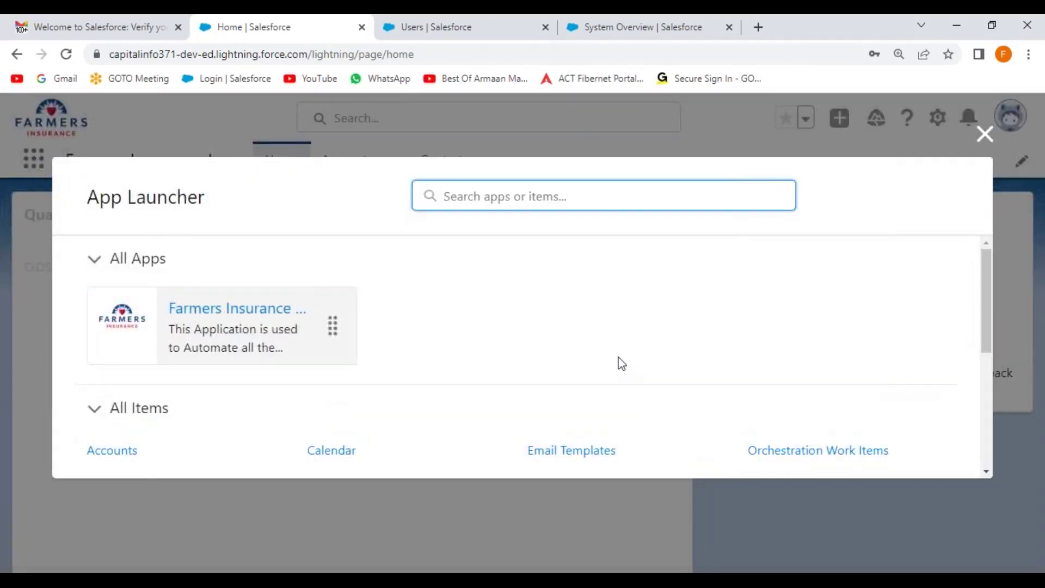
left_click(984, 135)
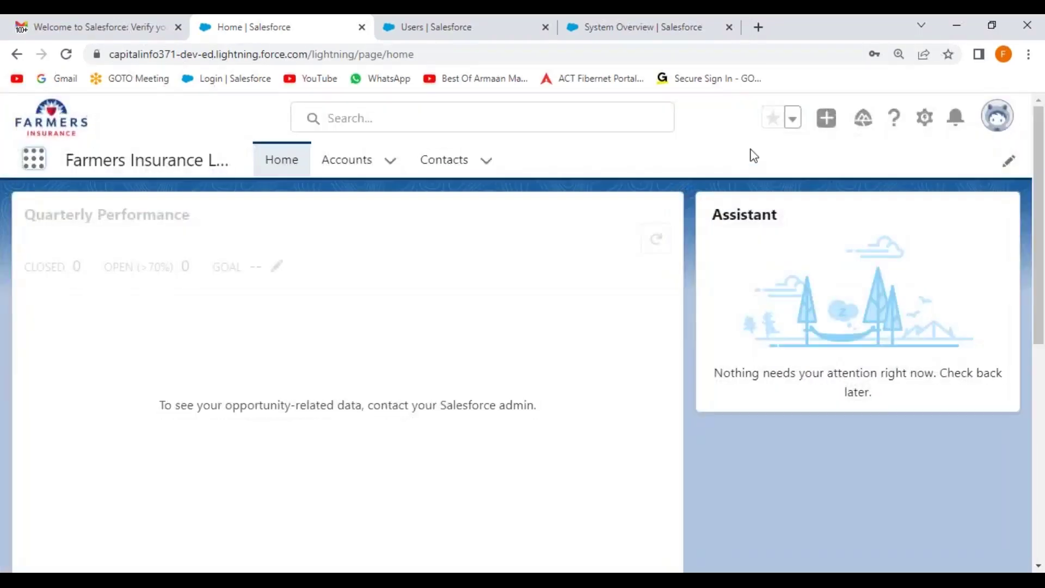
left_click(1002, 121)
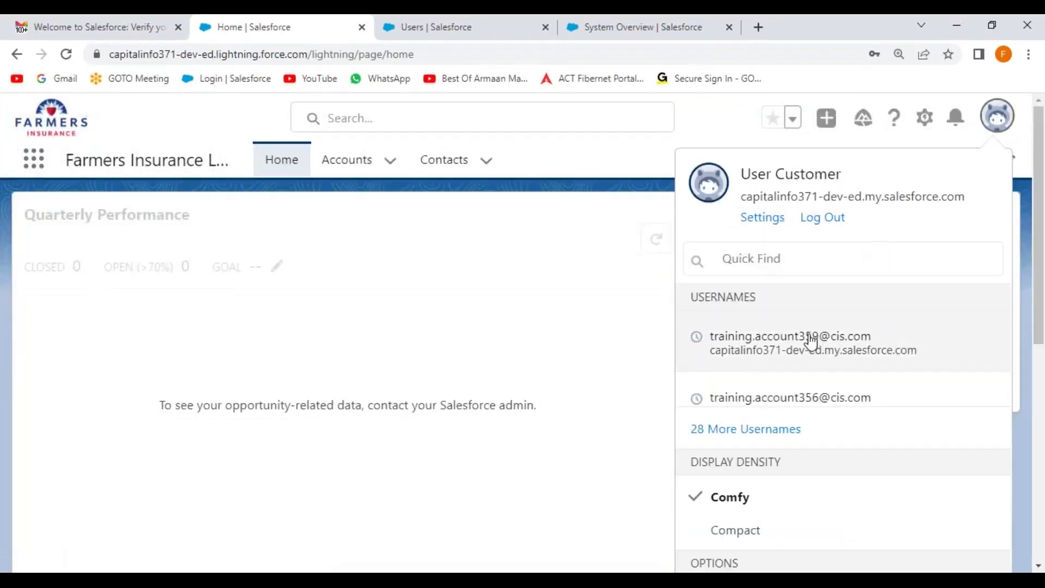
left_click(824, 220)
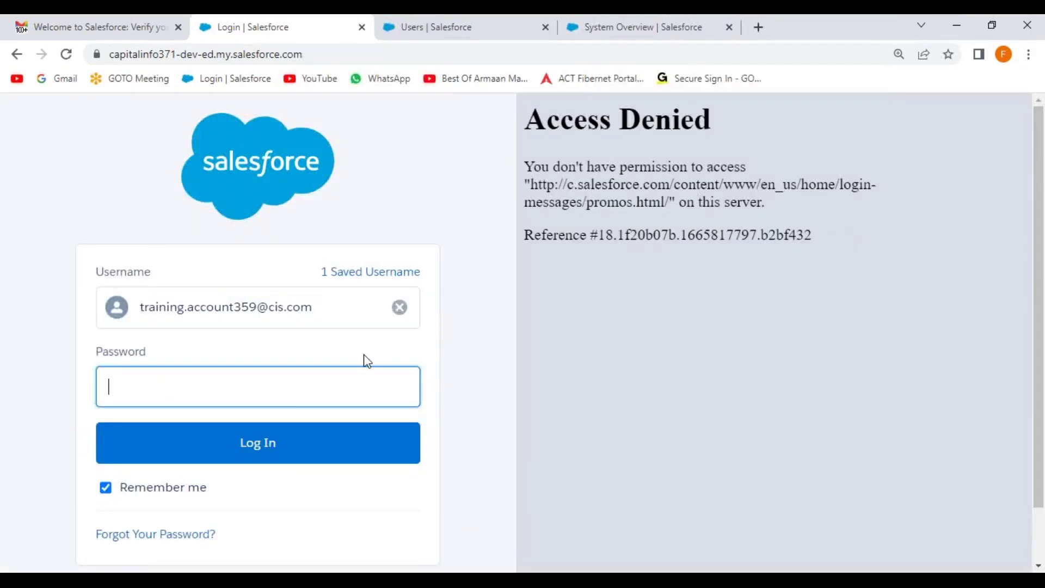
Log back in as admin after the expired session, skipping mobile registration, and reload Setup Home
key("Return")
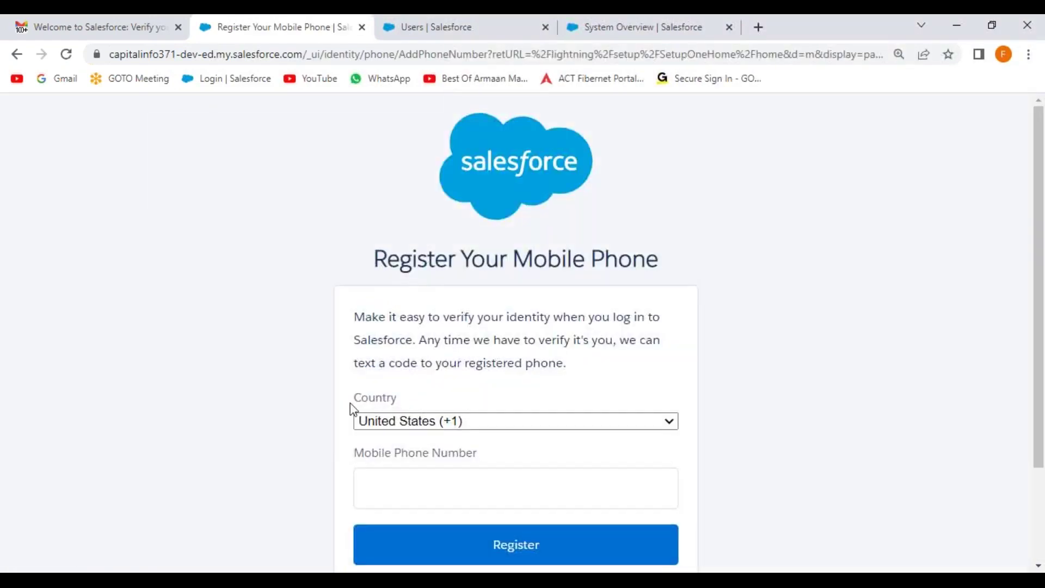
scroll(375, 435, "down", 3)
left_click(395, 477)
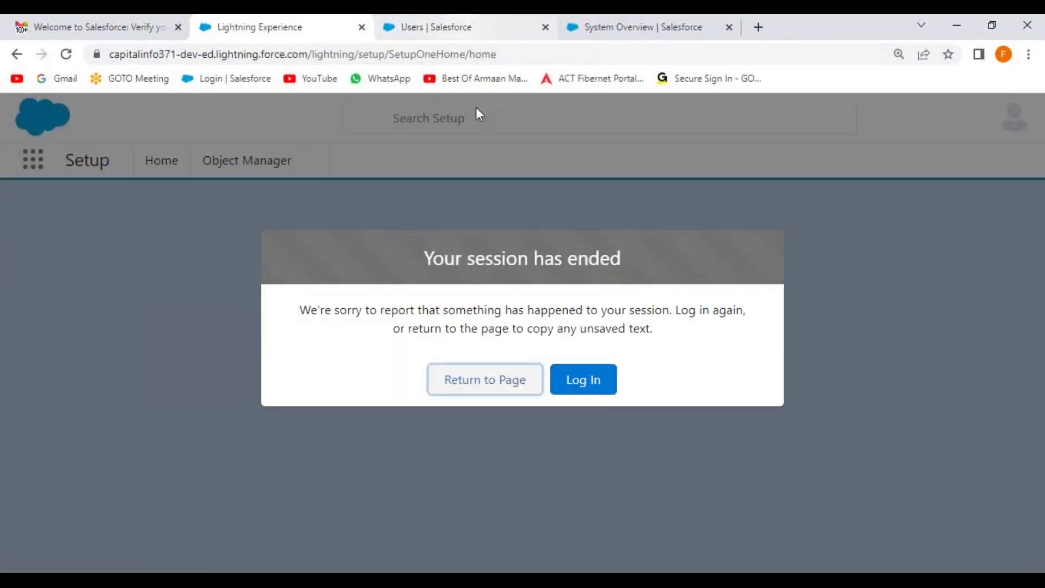
left_click(585, 384)
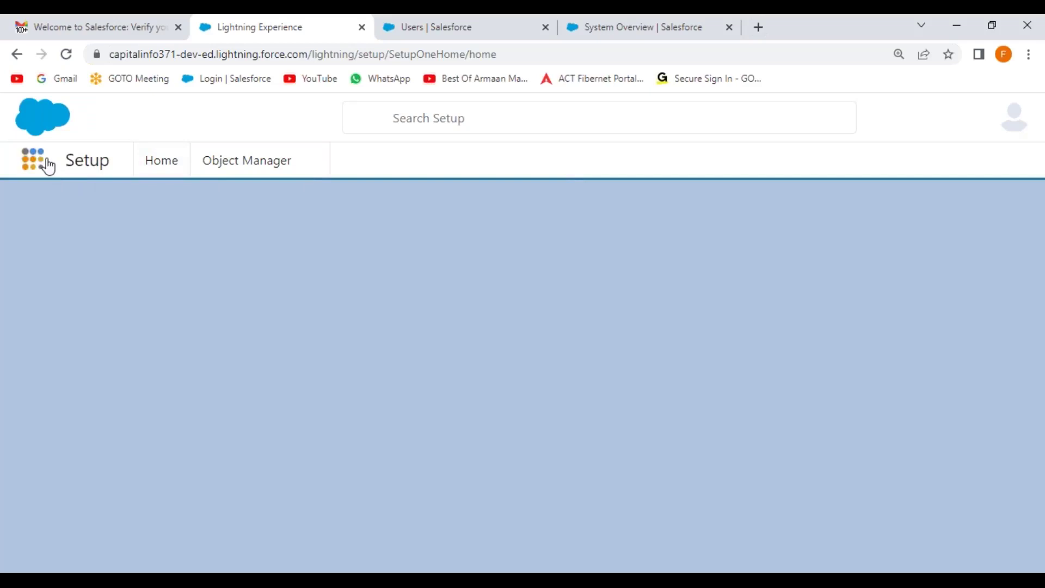
left_click(67, 55)
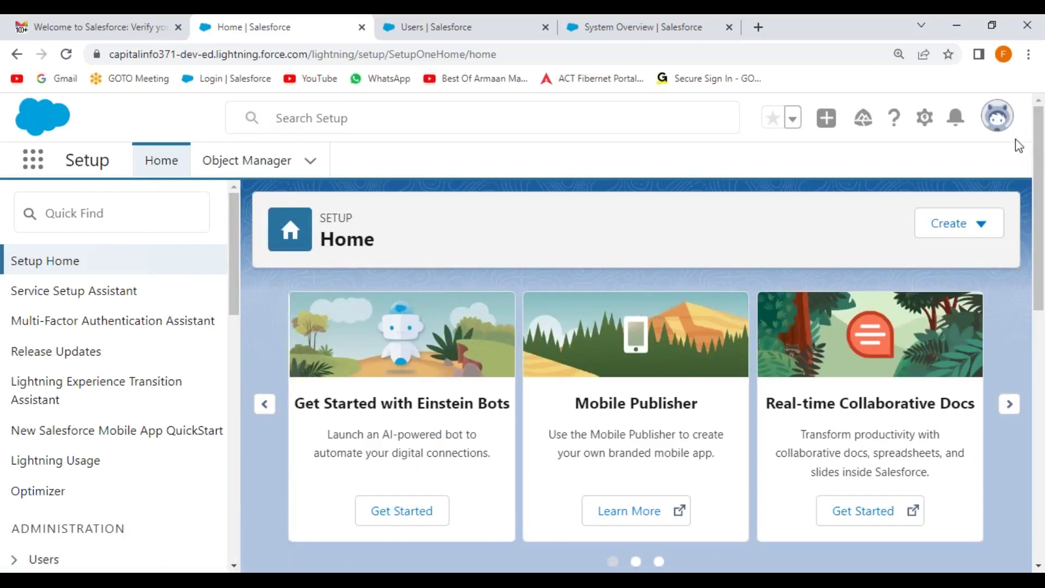
left_click(1007, 124)
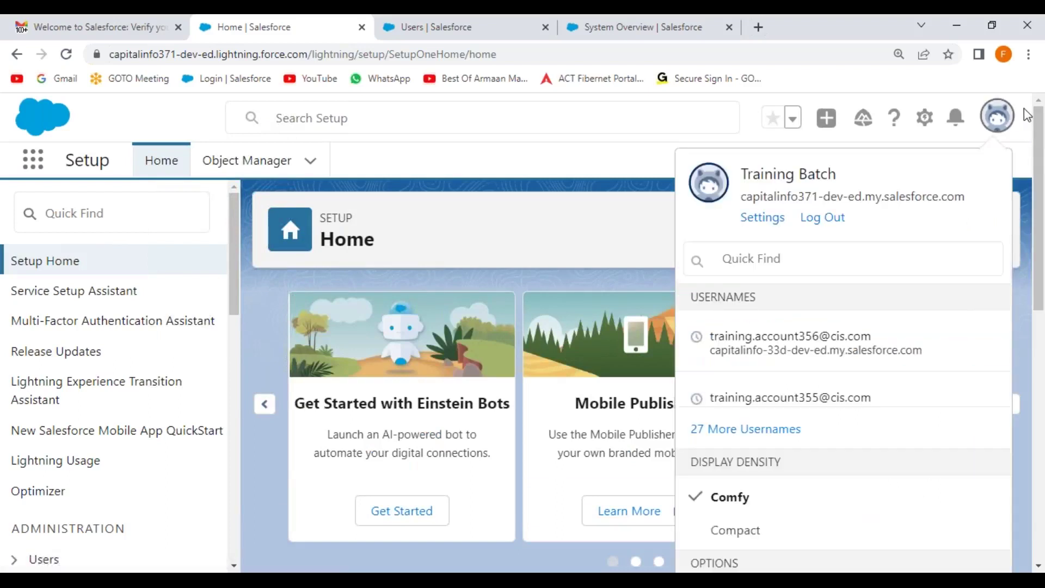
left_click(1026, 112)
Search Setup for 'system' and confirm on System Overview that Salesforce Platform licences are 2 of 3
left_click(475, 26)
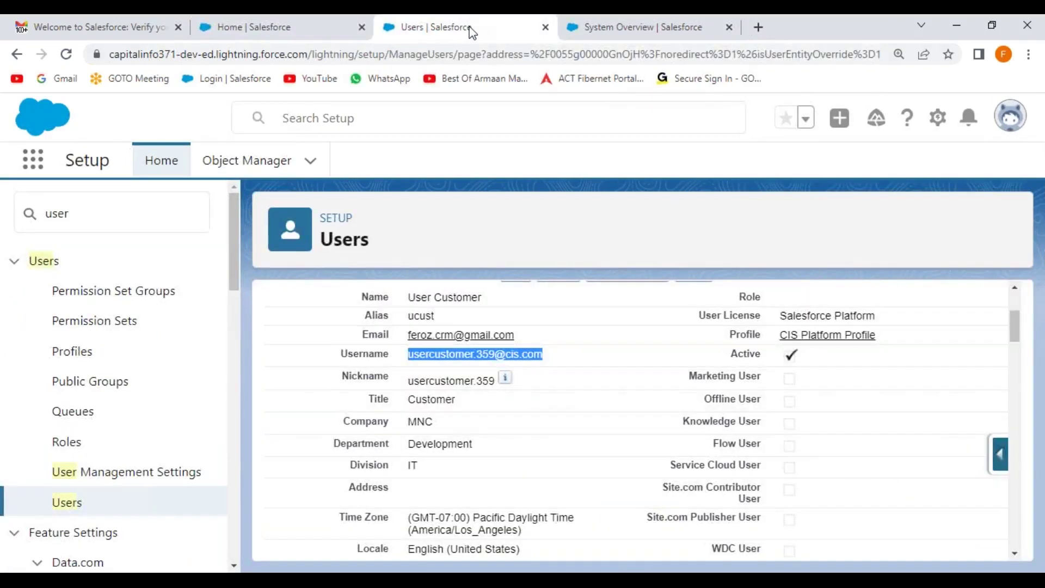
double_click(100, 217)
type("system")
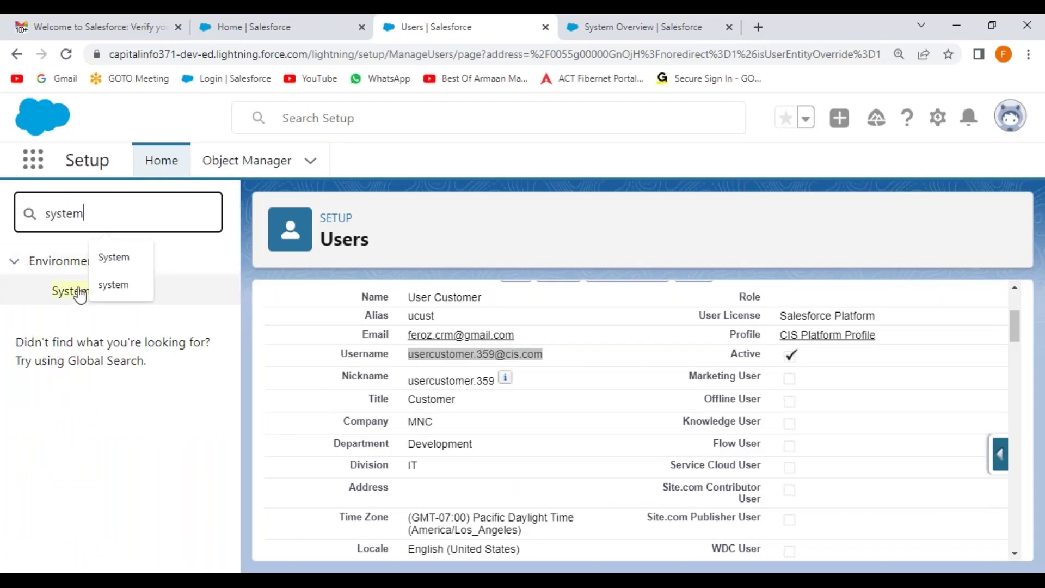
left_click(76, 291)
scroll(556, 396, "down", 15)
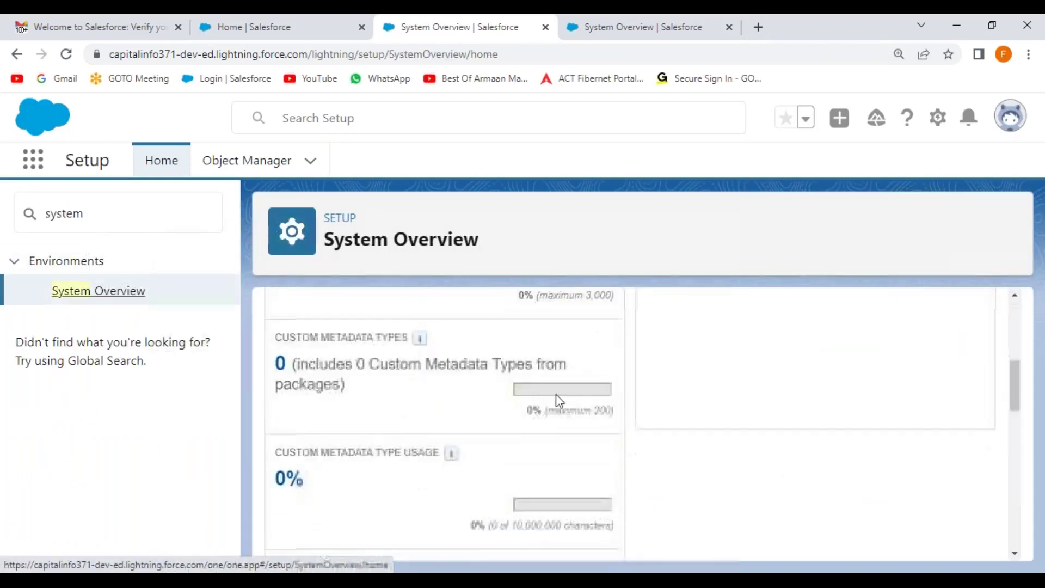
scroll(556, 394, "down", 1)
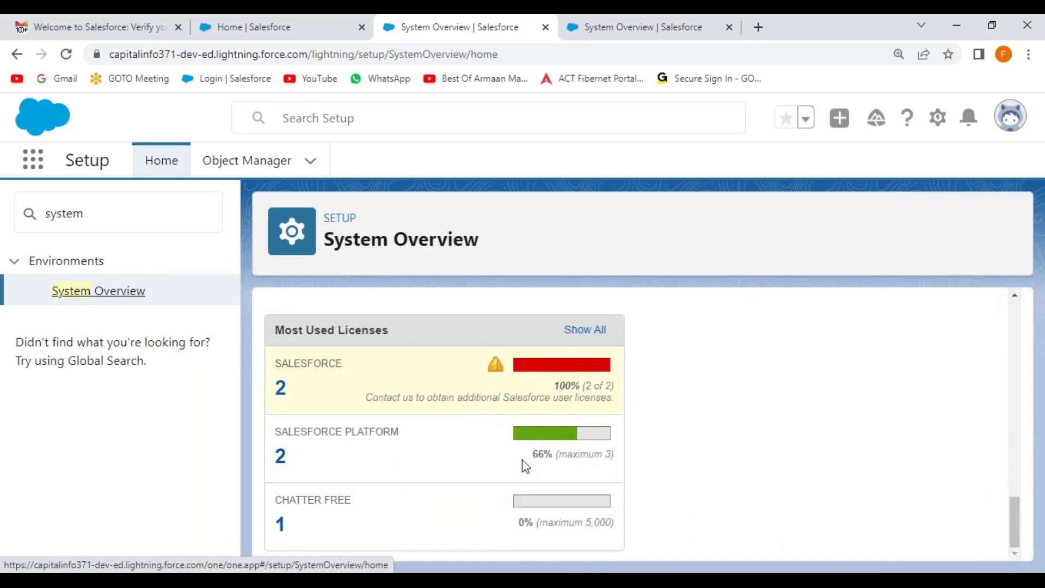
left_click_drag(277, 431, 410, 434)
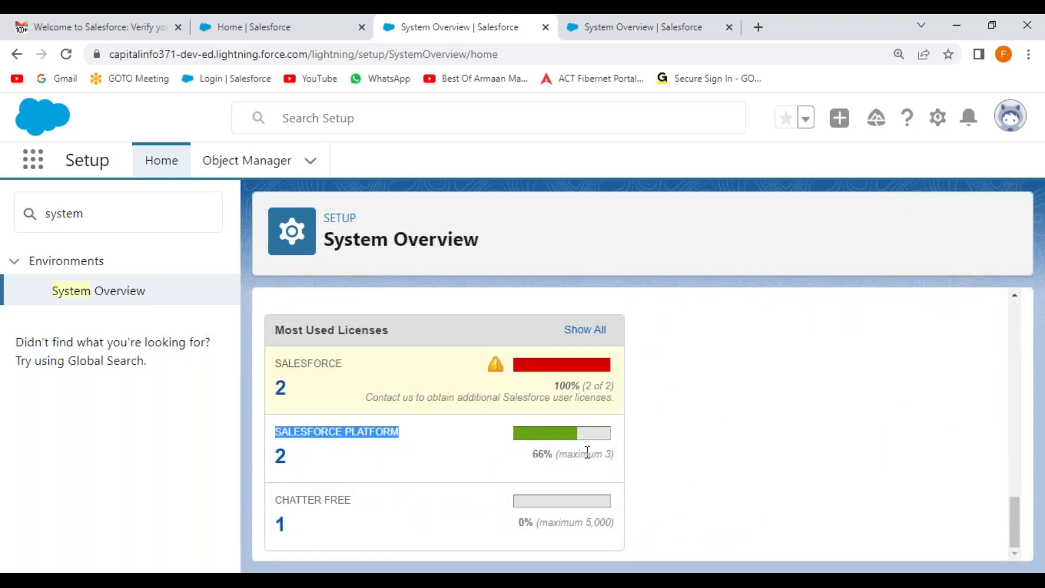
left_click_drag(573, 455, 638, 440)
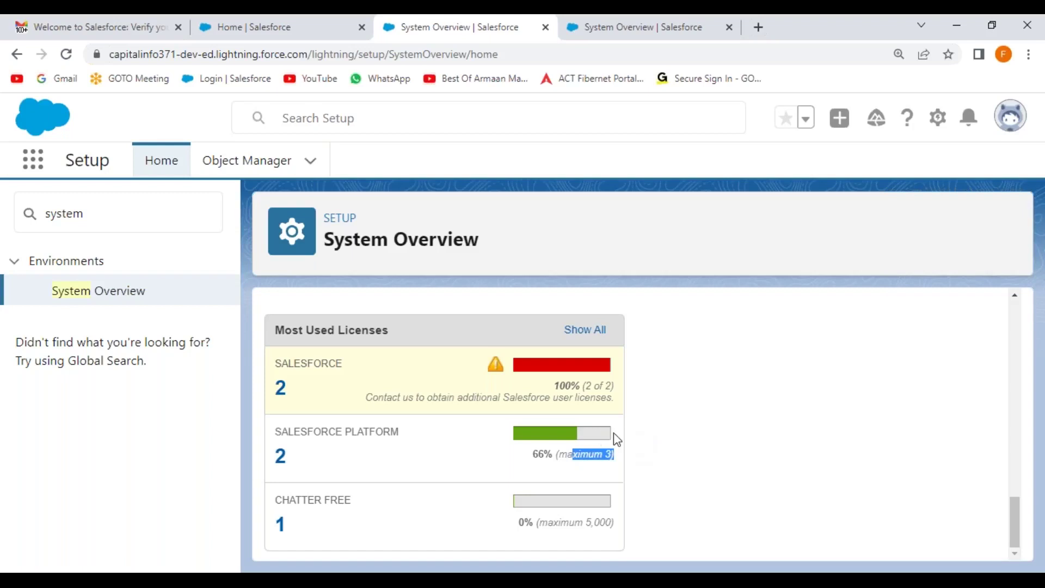
left_click(689, 418)
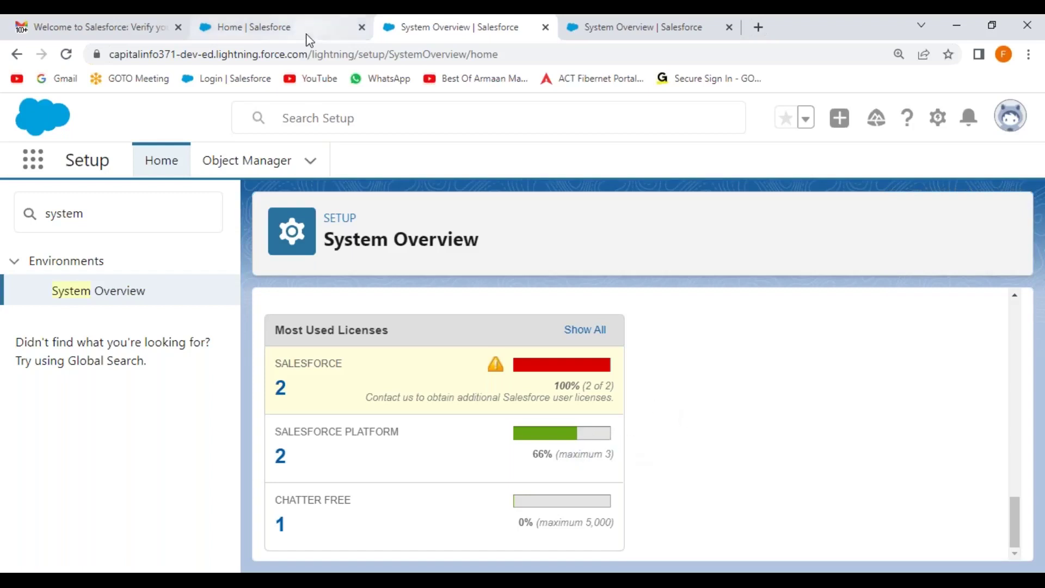
Back on Setup Home, filter Quick Find by 'user'
left_click(305, 38)
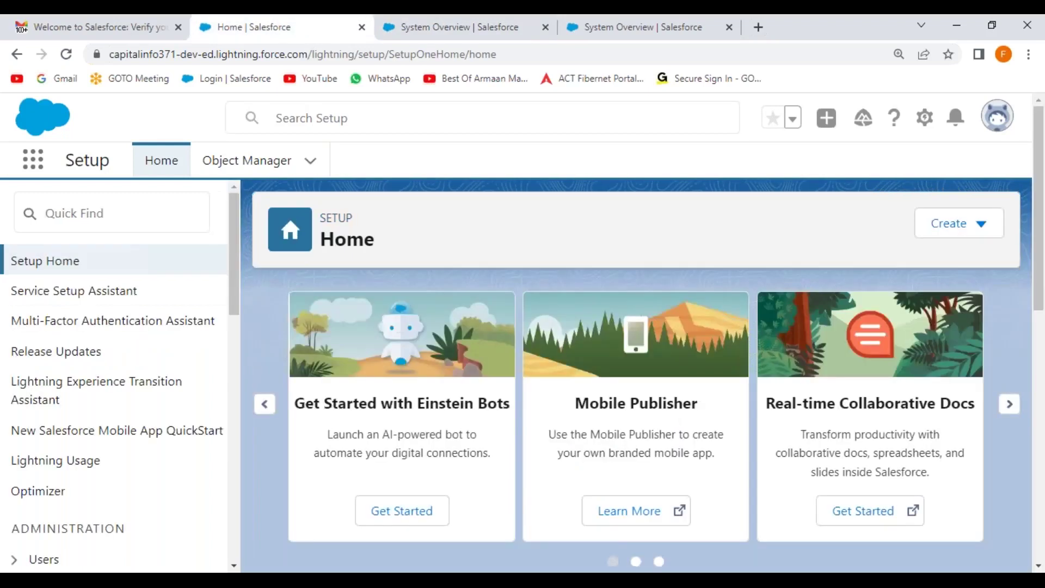
left_click(95, 212)
type("user")
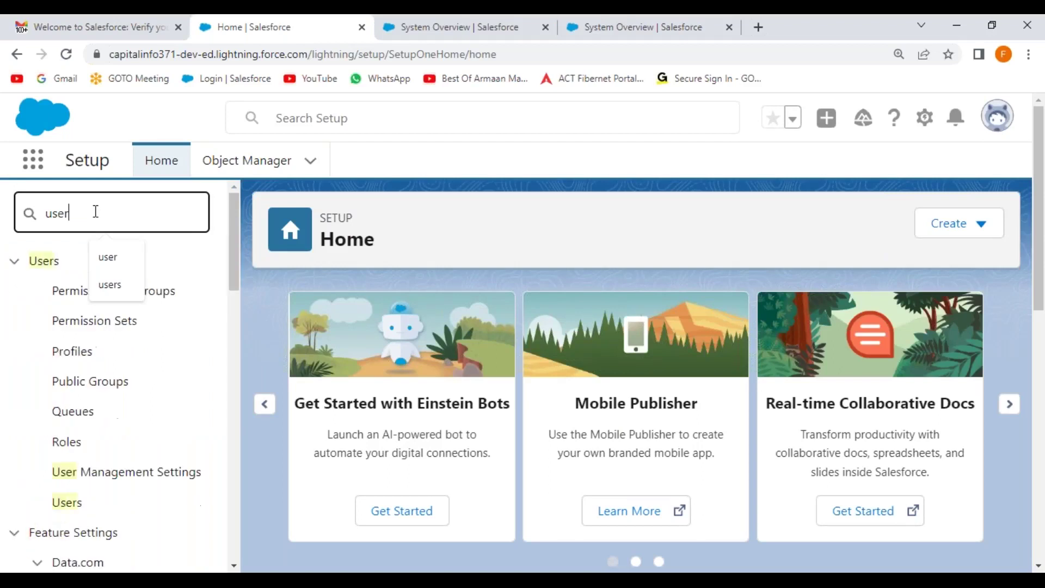
Open the Users list for a new user and copy 'Testing User' from the Notepad++ notes
left_click(78, 506)
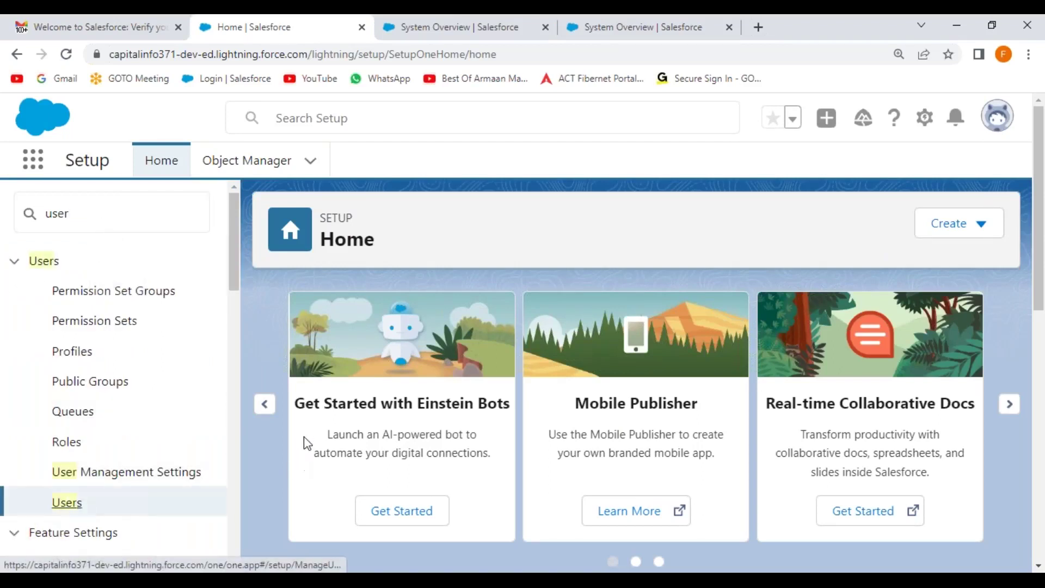
scroll(534, 396, "down", 3)
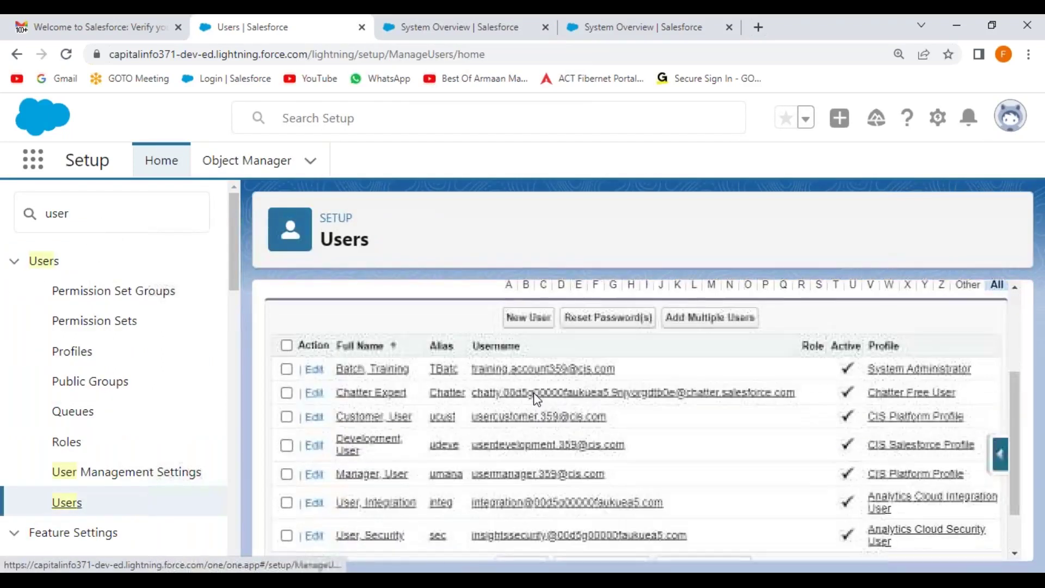
scroll(490, 384, "down", 1)
key("alt+Tab")
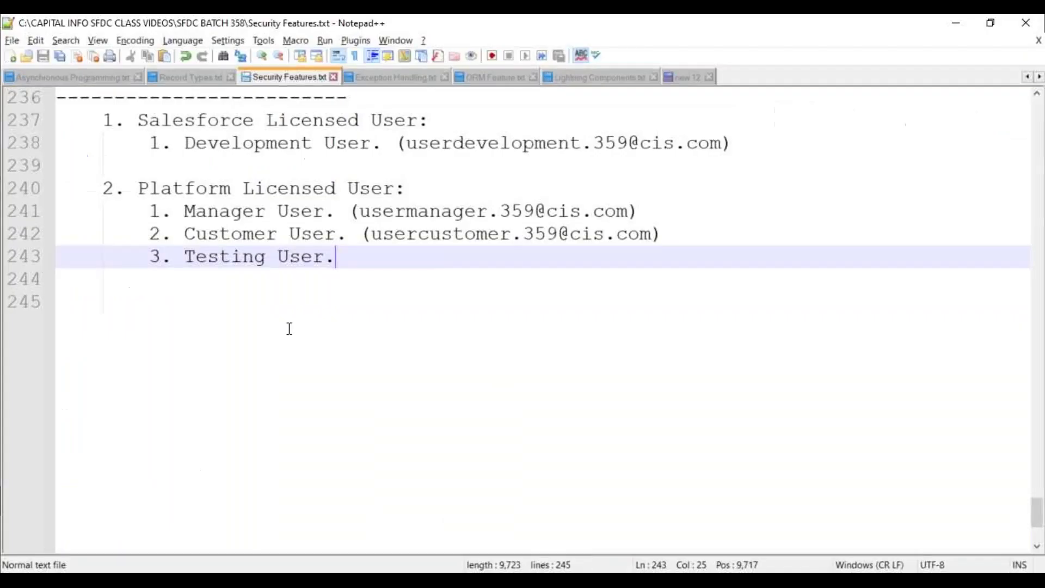
left_click_drag(186, 258, 343, 257)
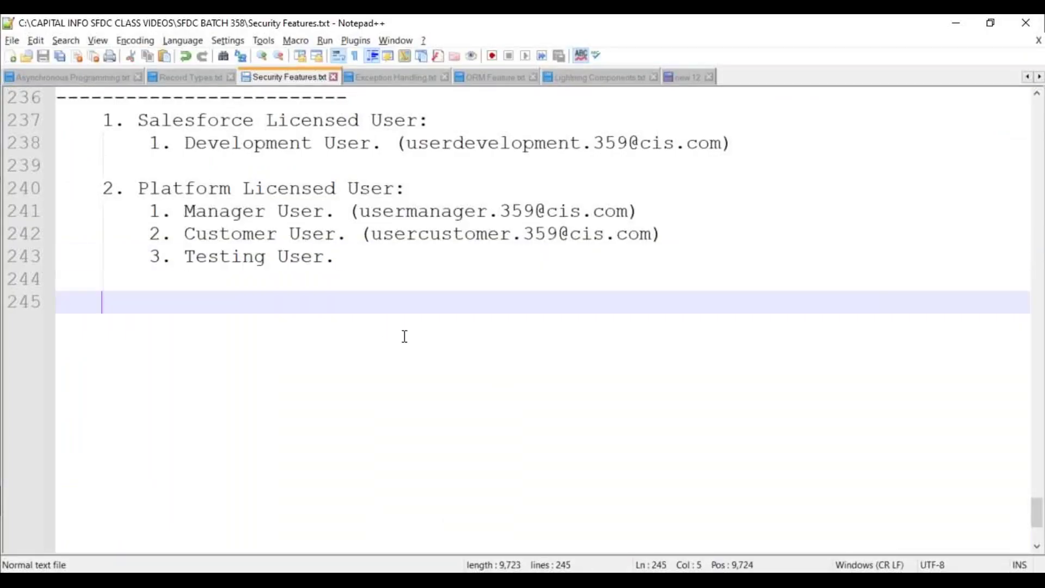
left_click(404, 337)
key("alt+Tab")
Enter first name User, last name Testing, the suggested email, a username, and a matching nickname
type("User")
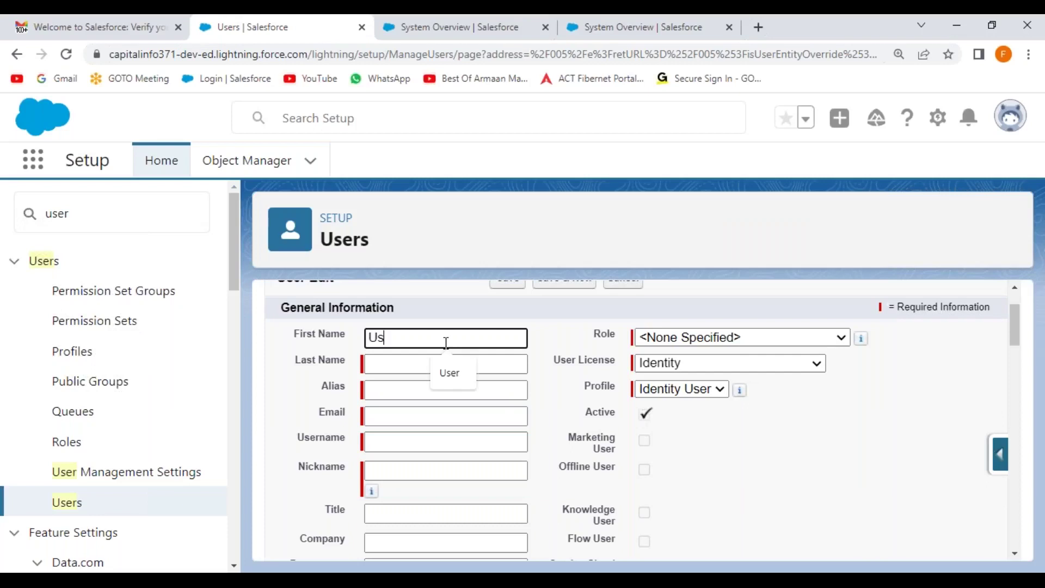
key("Tab")
type("Testing")
key("Tab")
key("Tab")
type("fer")
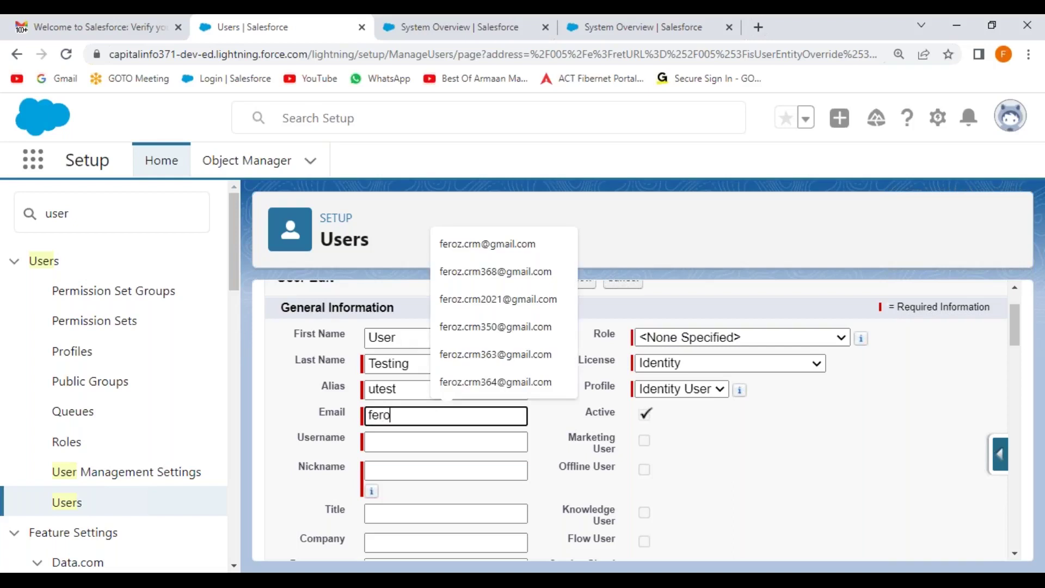
type("o")
key("Down")
key("Return")
key("Tab")
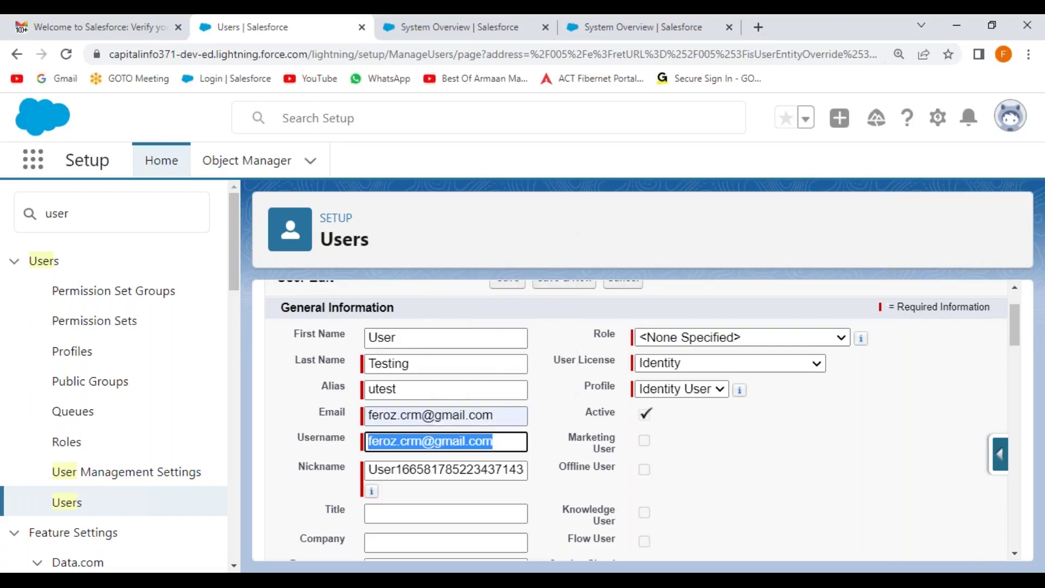
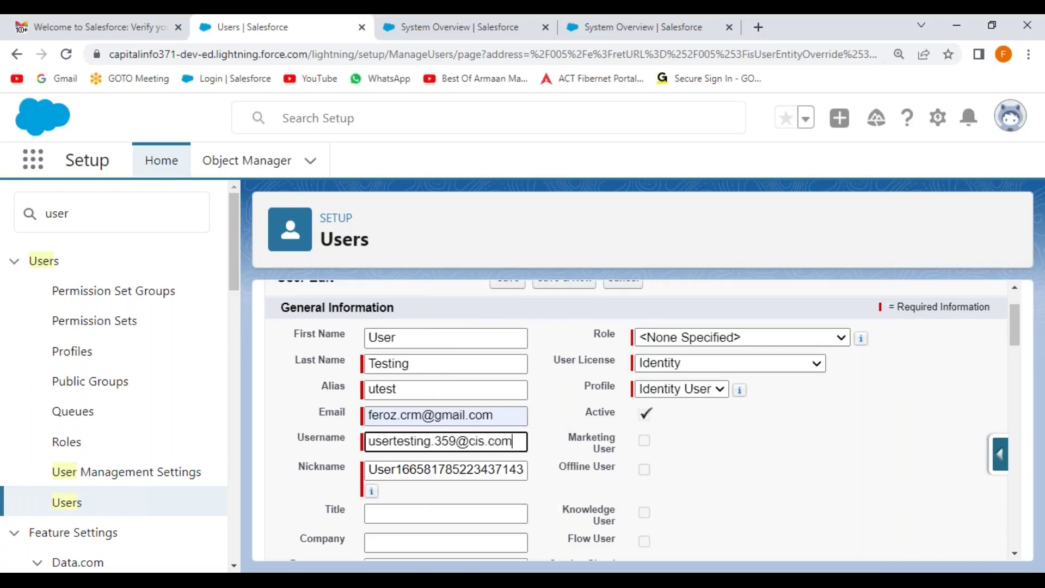
key("ctrl+a")
key("ctrl+c")
key("Tab")
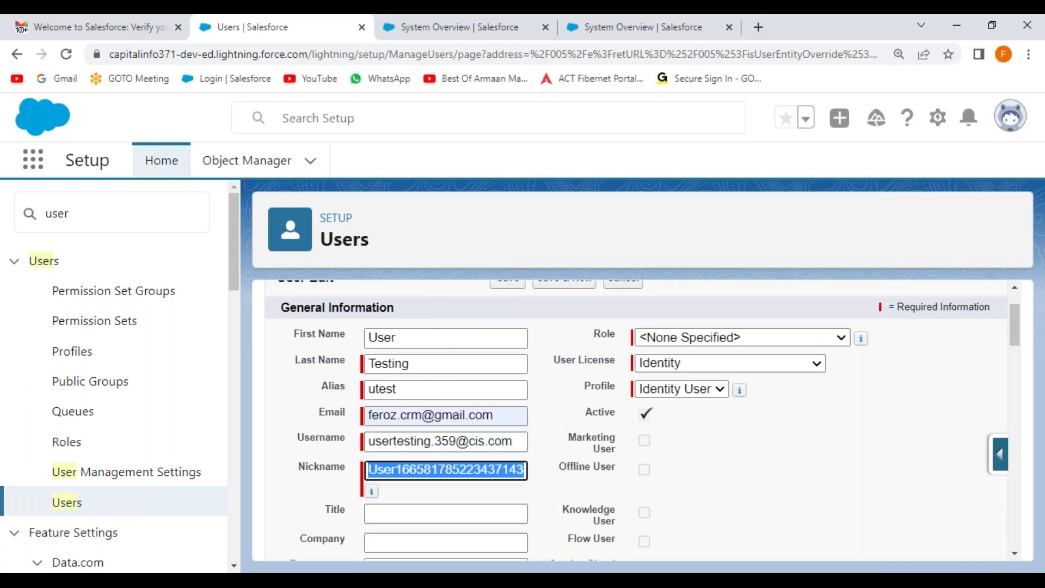
key("ctrl+v")
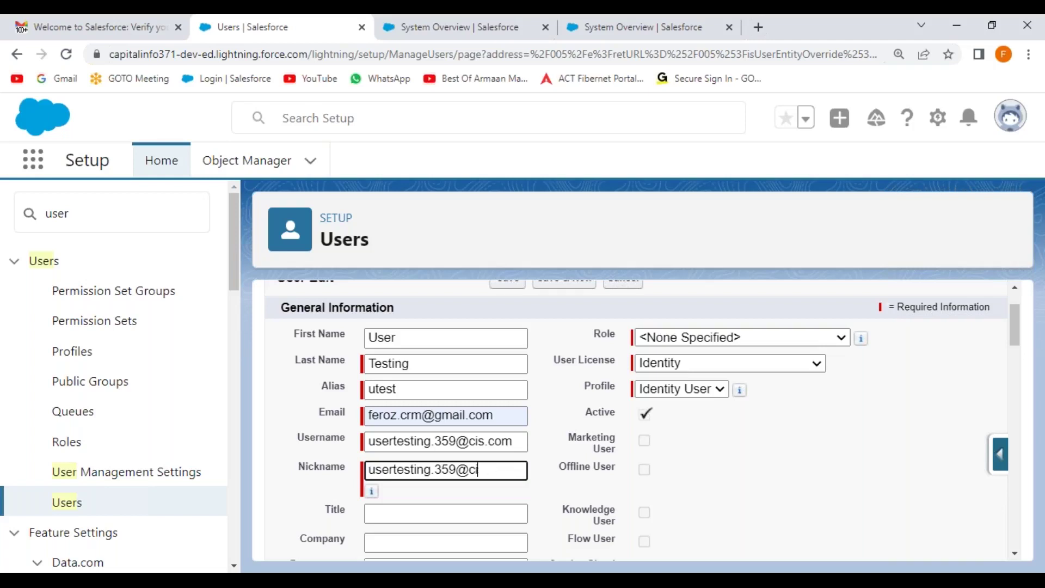
key("BackSpace")
key("BackSpace")
Set title Senior Test Engineer, company MNC, department Testing, and division QA
key("Tab")
key("Tab")
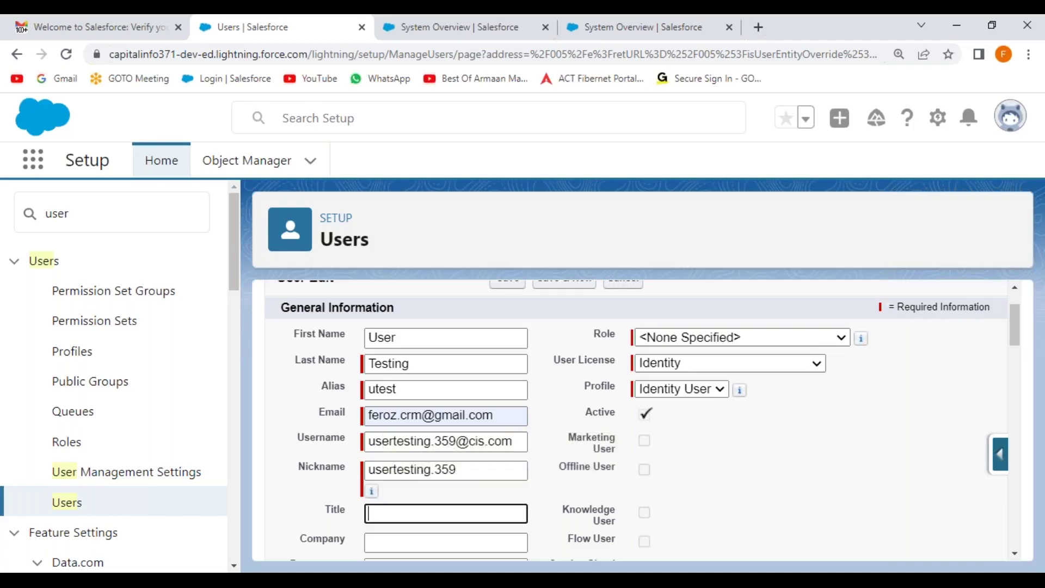
scroll(576, 428, "down", 3)
type("Senio")
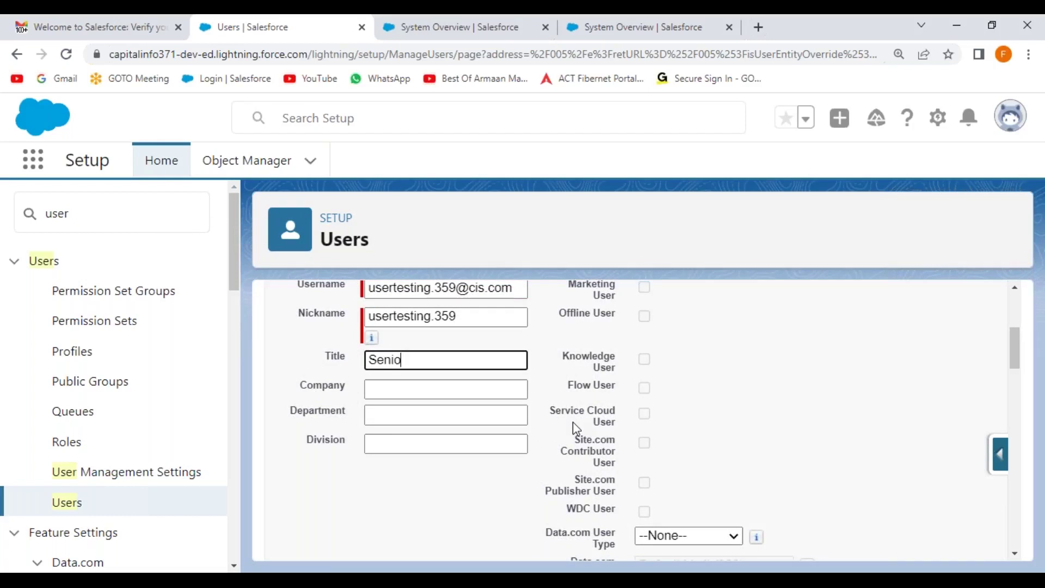
type("r Test Engineer")
key("Tab")
type("MNC")
key("Tab")
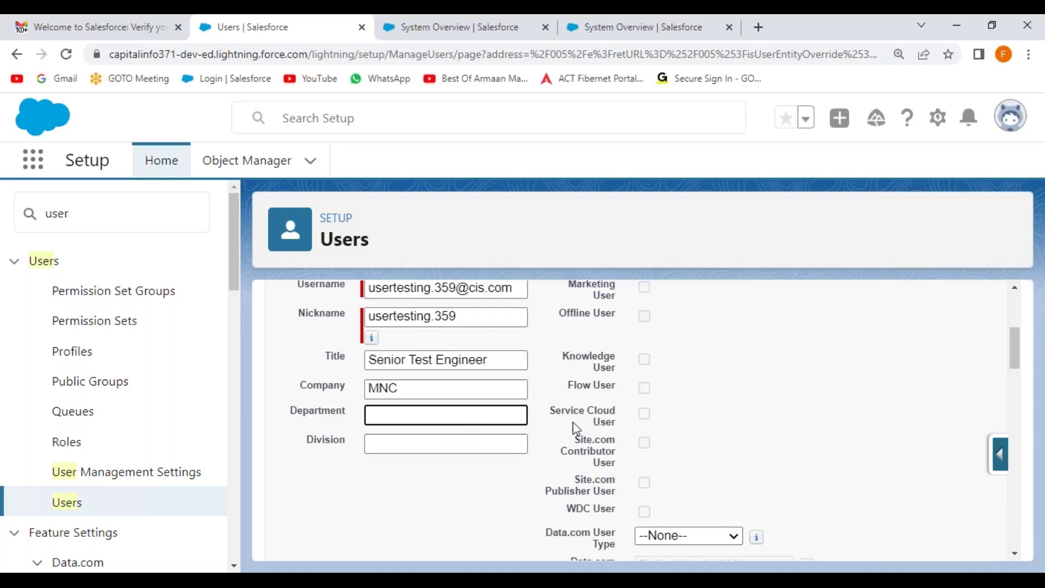
type("Testing")
key("Tab")
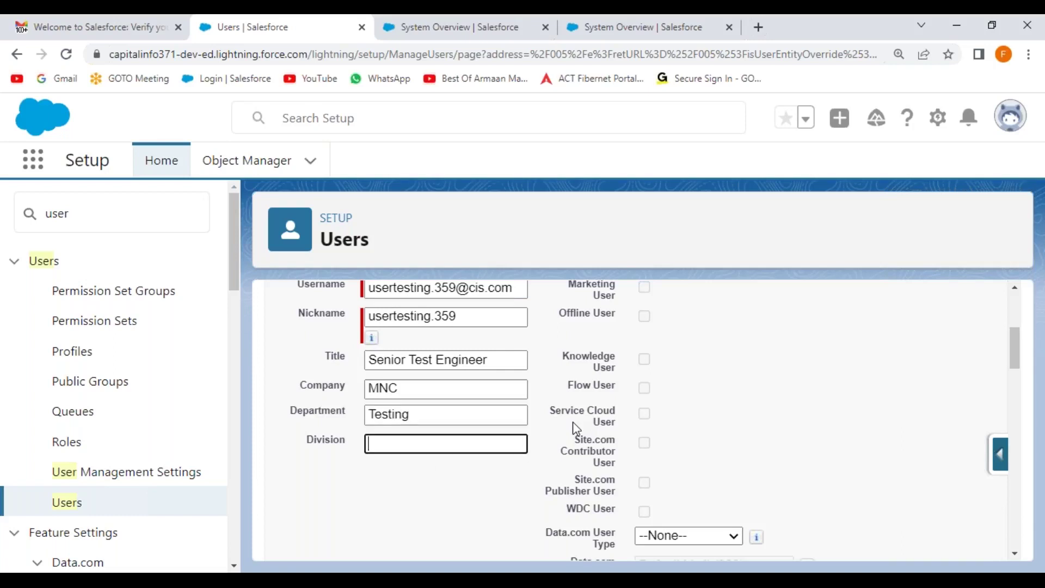
type("QA")
left_click(436, 479)
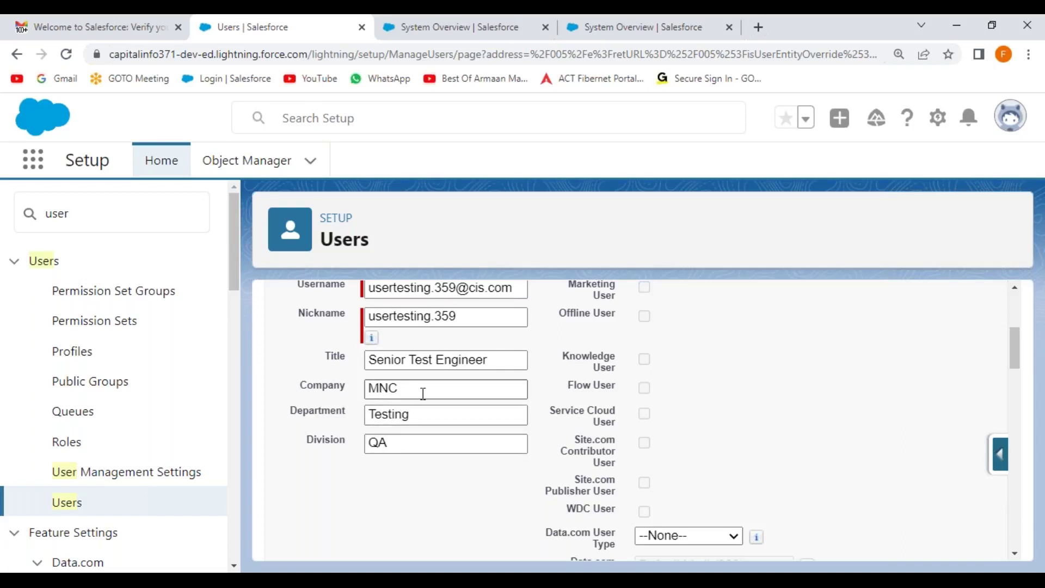
scroll(961, 374, "up", 4)
scroll(819, 357, "down", 1)
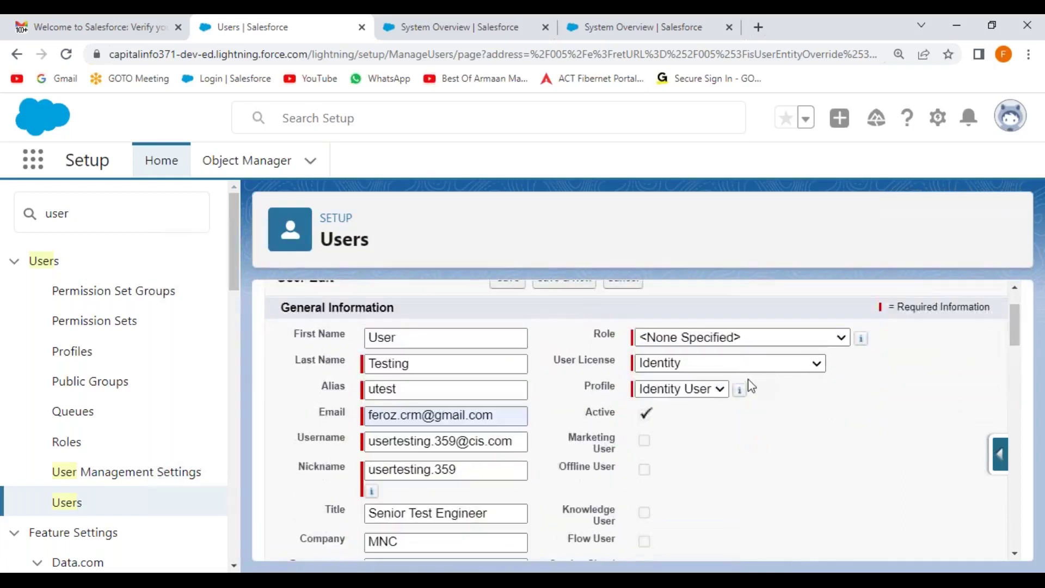
Assign the Salesforce Platform licence and CIS Platform Profile, then save the Testing user
left_click(753, 365)
left_click(735, 479)
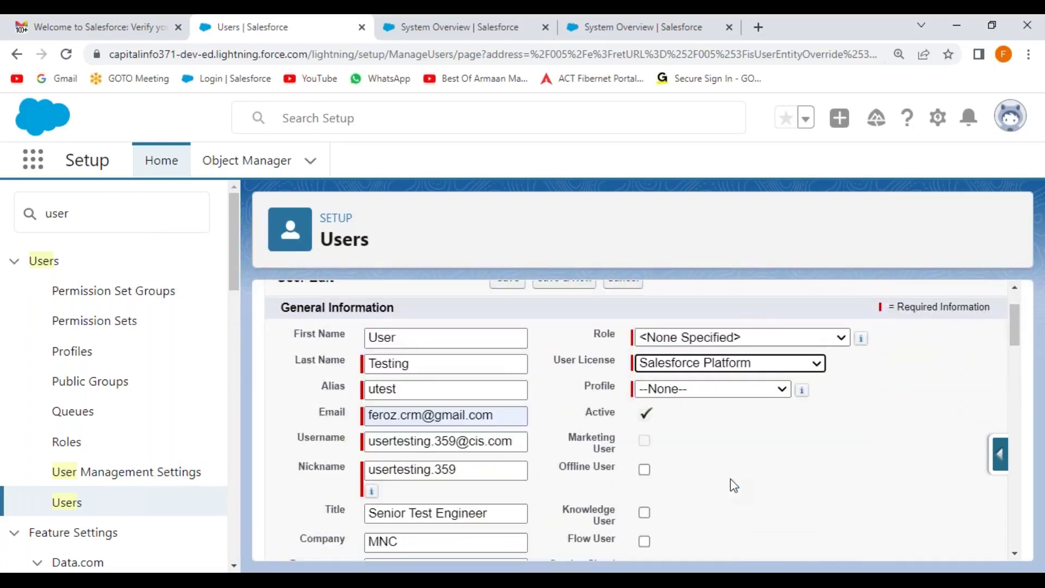
left_click(736, 388)
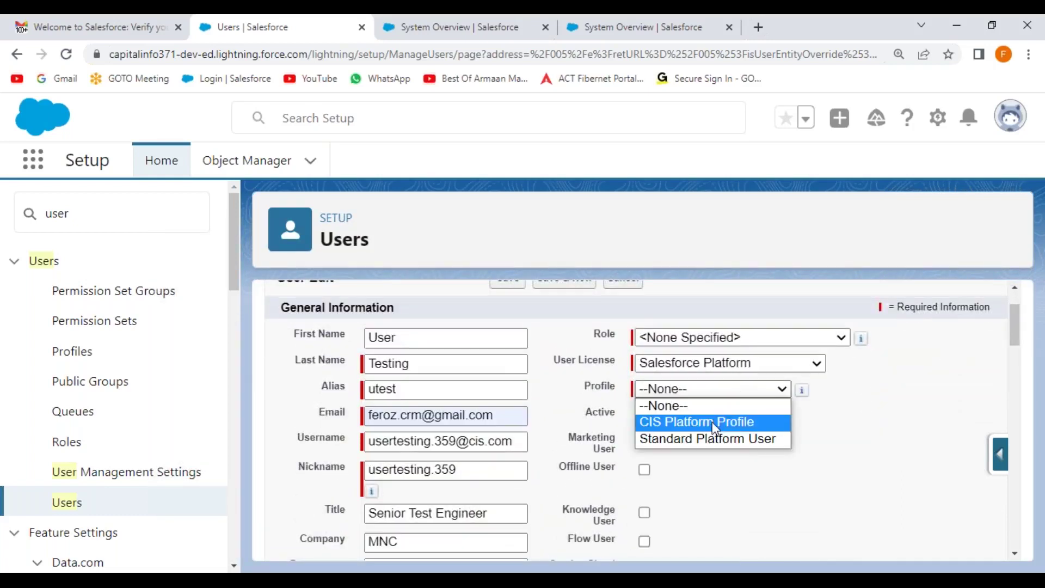
left_click(712, 422)
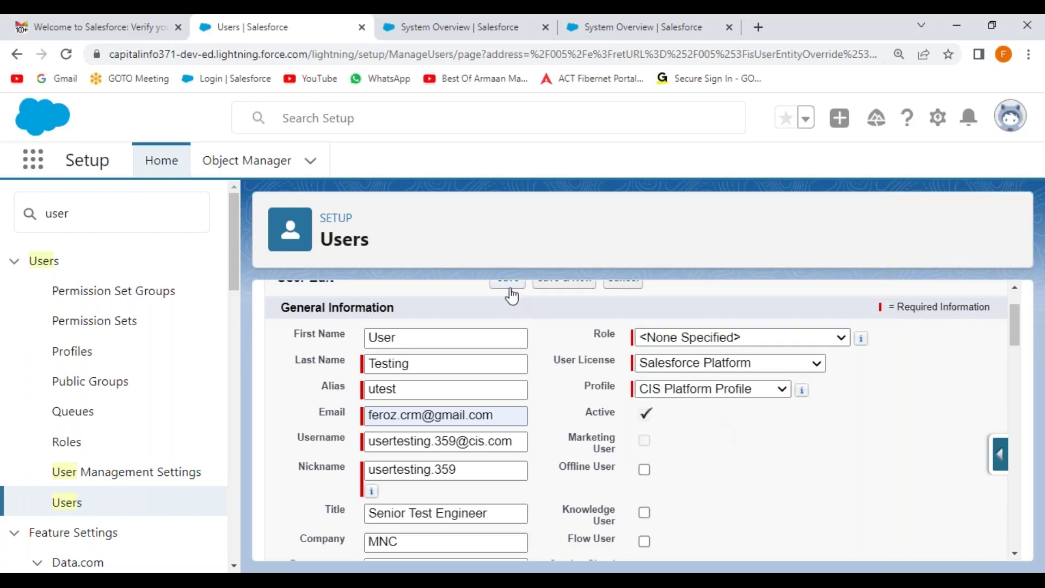
key("Return")
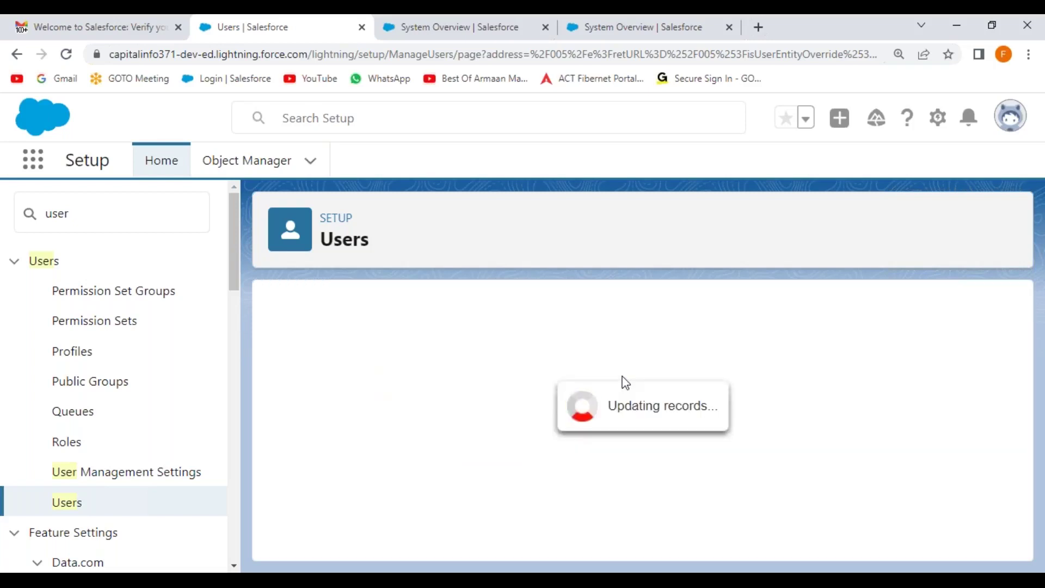
Copy the new user's username and return to the Notepad++ notes
scroll(531, 372, "down", 3)
left_click_drag(530, 357, 406, 360)
key("ctrl+c")
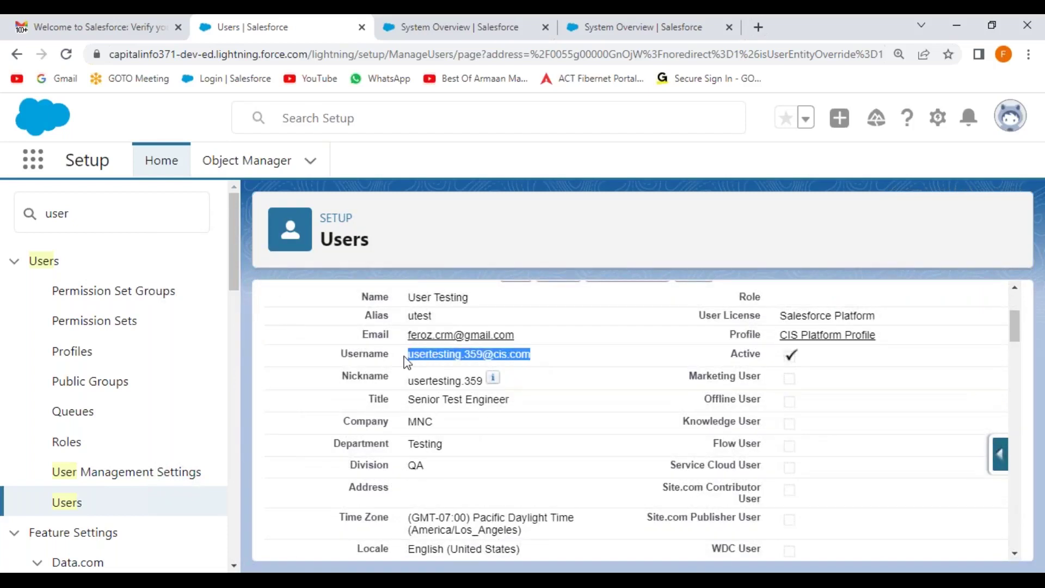
key("alt+Tab")
left_click(374, 271)
Append the copied username in parentheses to the 'Testing User' line and save the notes
left_click(359, 254)
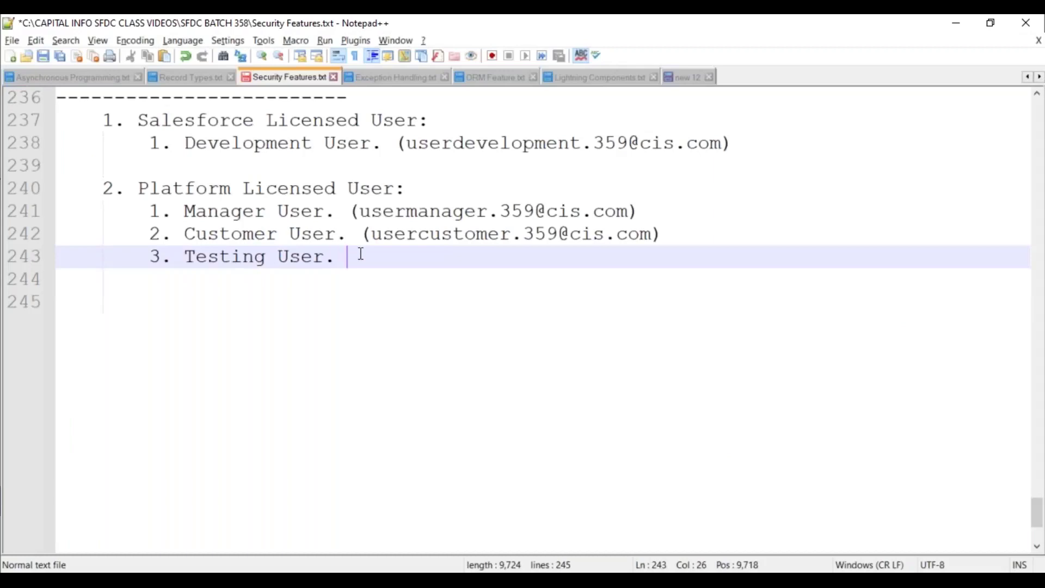
type("(")
key("ctrl+v")
type(")")
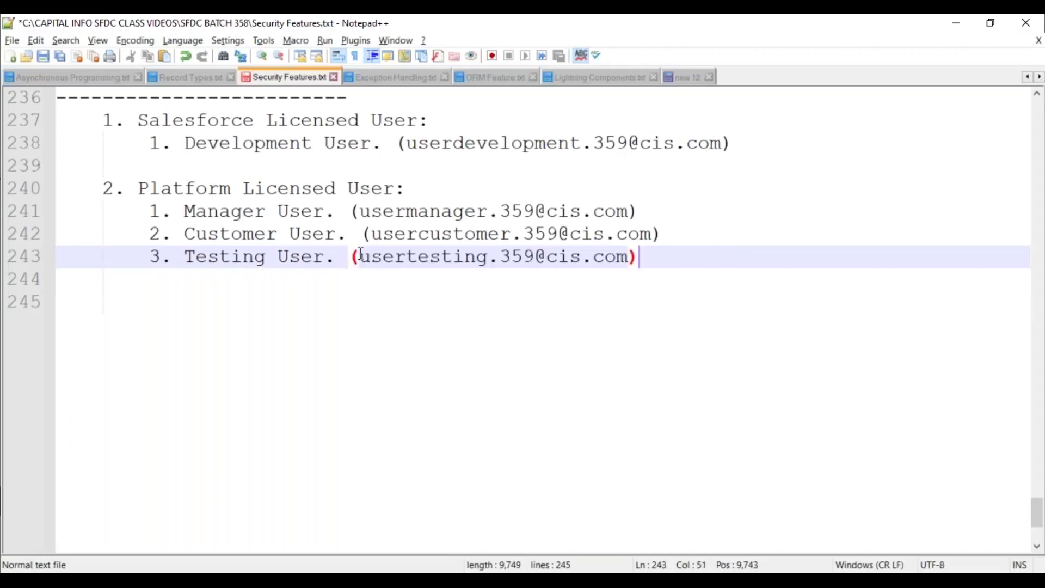
key("Return")
key("Return")
key("BackSpace")
key("BackSpace")
key("ctrl+s")
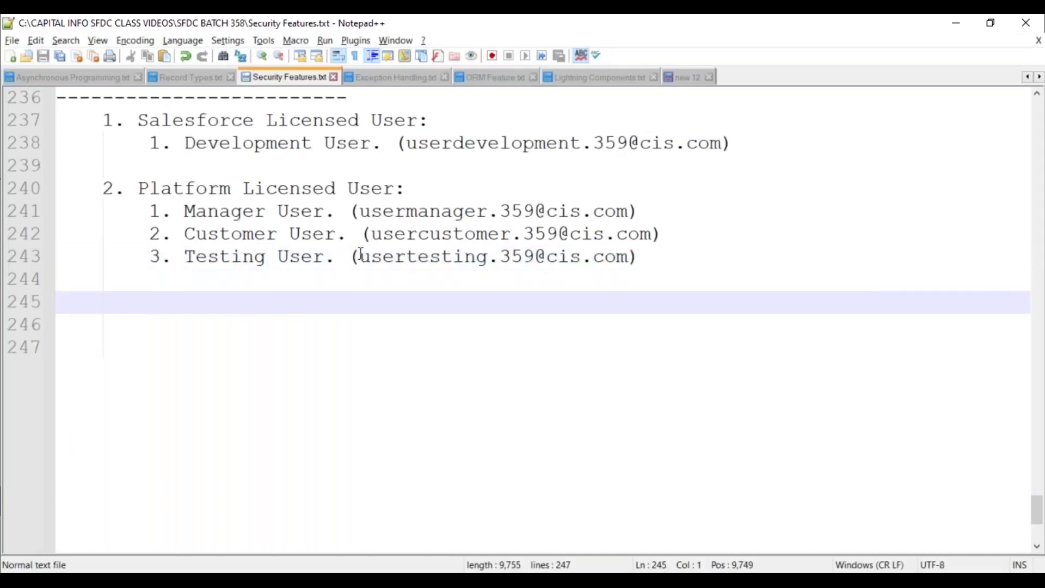
key("alt+Tab")
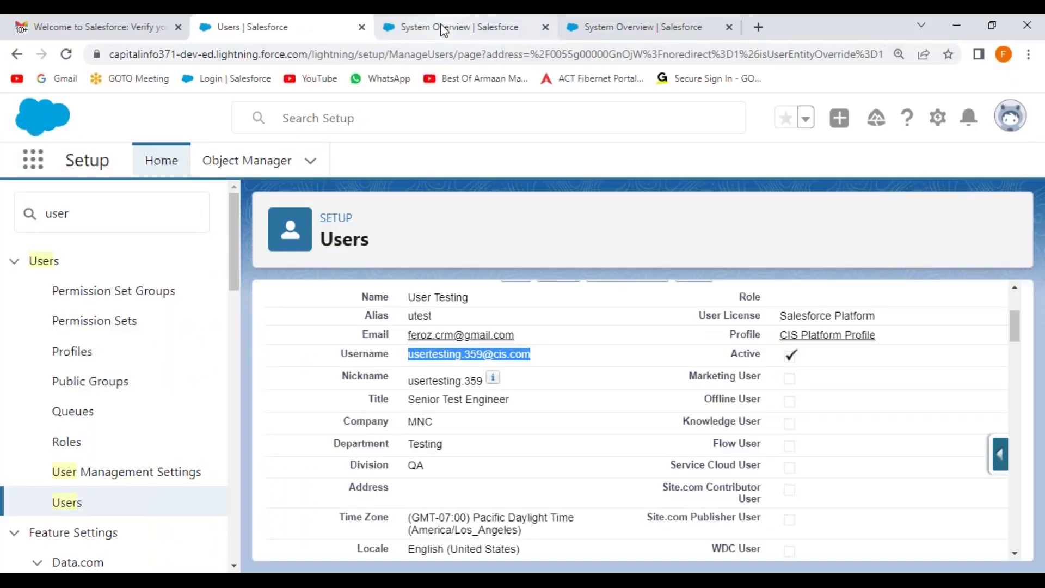
Verify the Testing user's 'Welcome to Salesforce: Verify your account' email and start the password reset
left_click(126, 28)
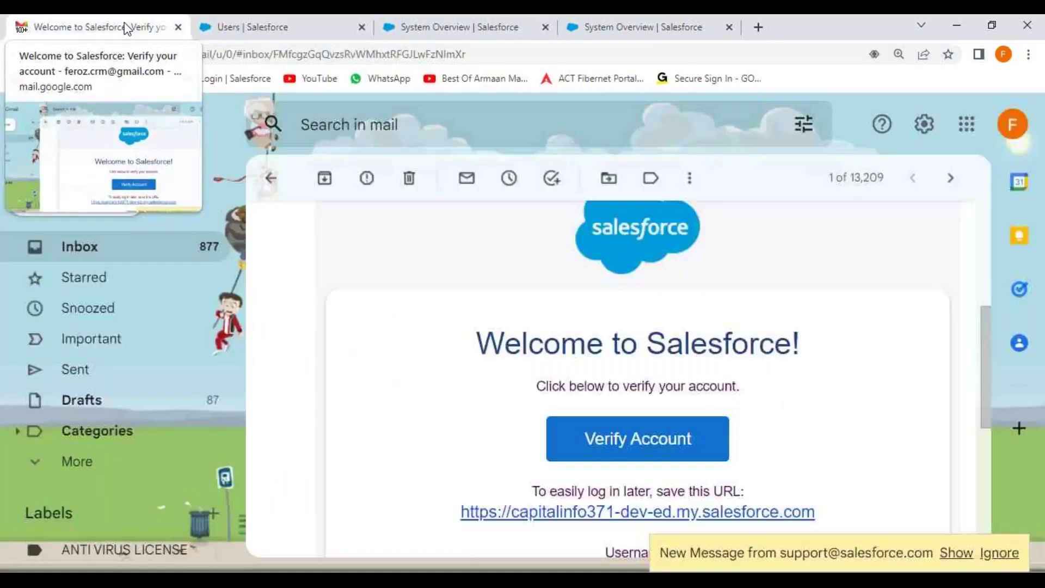
left_click(269, 178)
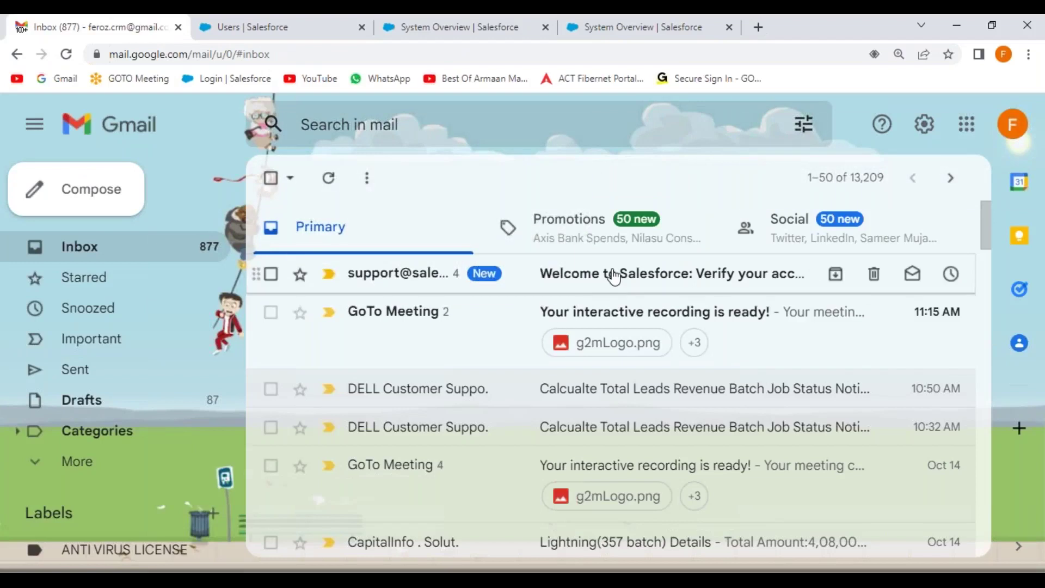
left_click(611, 276)
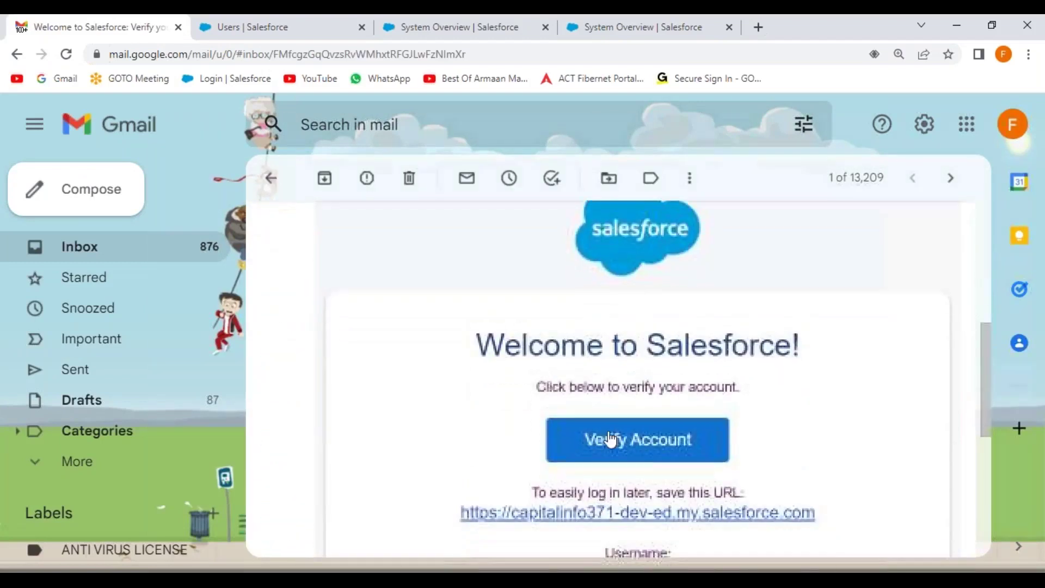
left_click(645, 444)
left_click(526, 337)
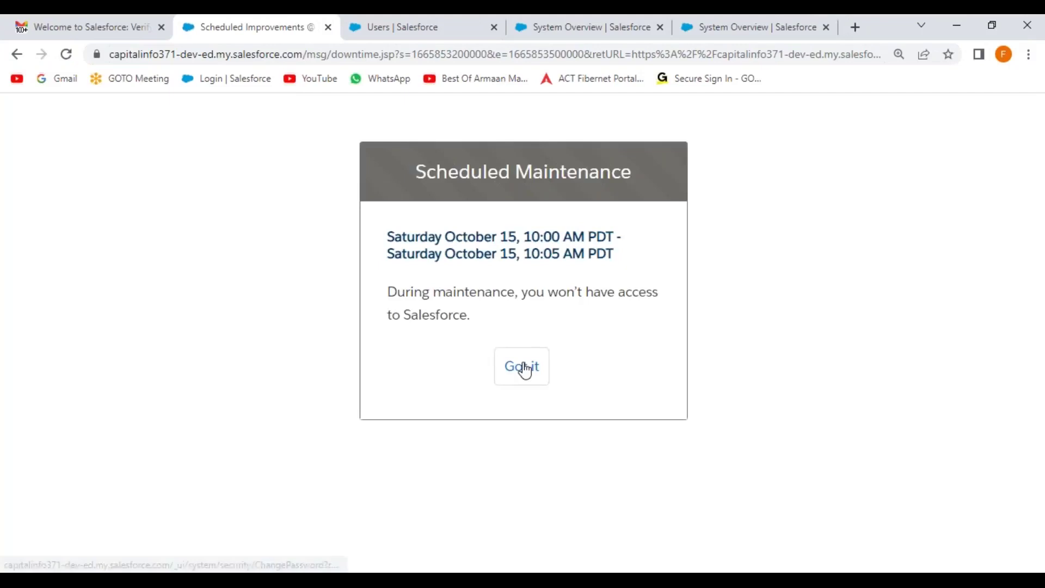
Dismiss the scheduled maintenance notice, then enter and confirm the new password
left_click(520, 367)
scroll(460, 430, "down", 4)
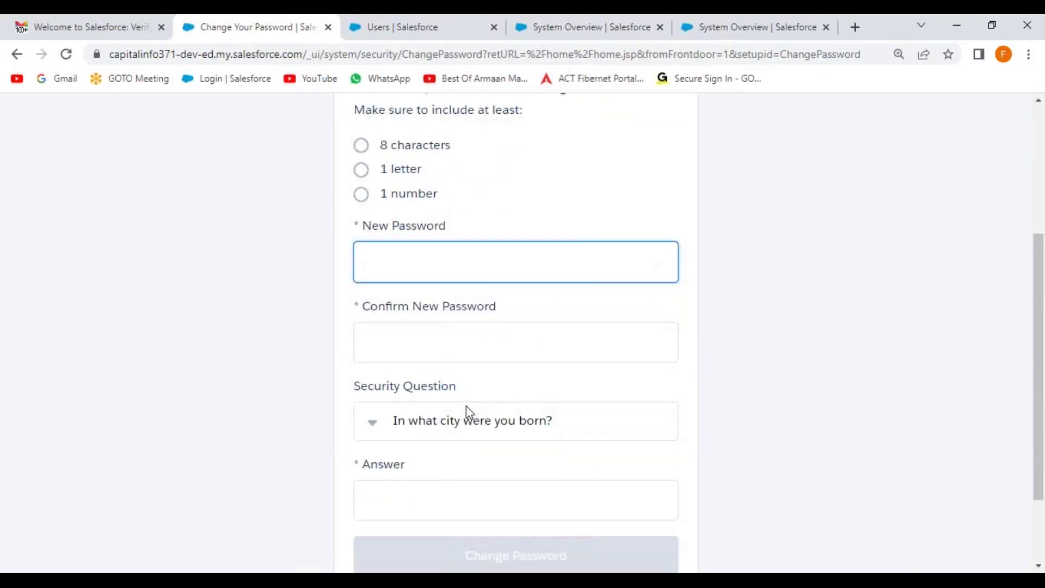
key("Tab")
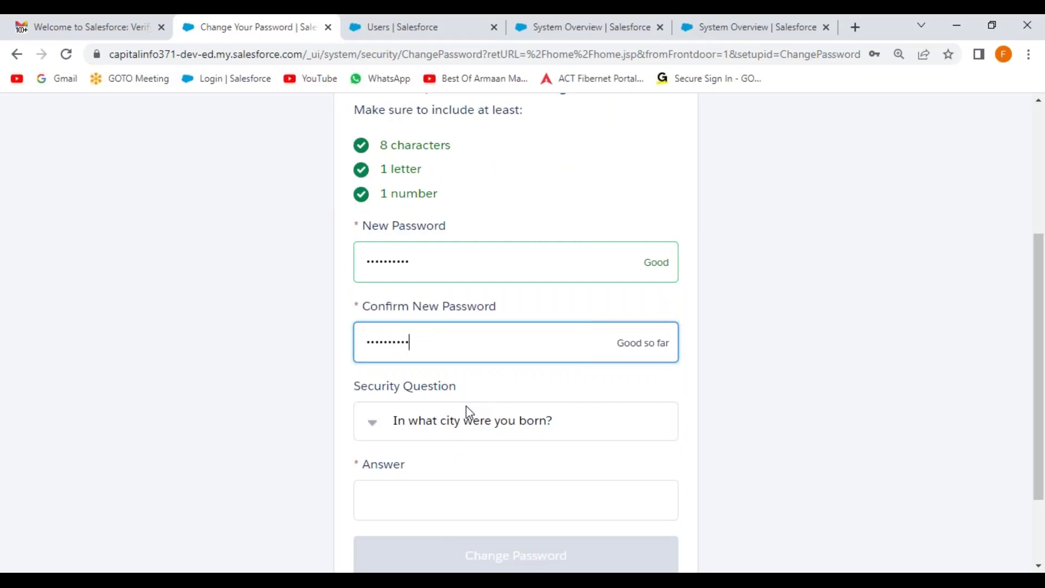
Set the security question to 'In what city was your first job?' with an answer, and submit
left_click(440, 427)
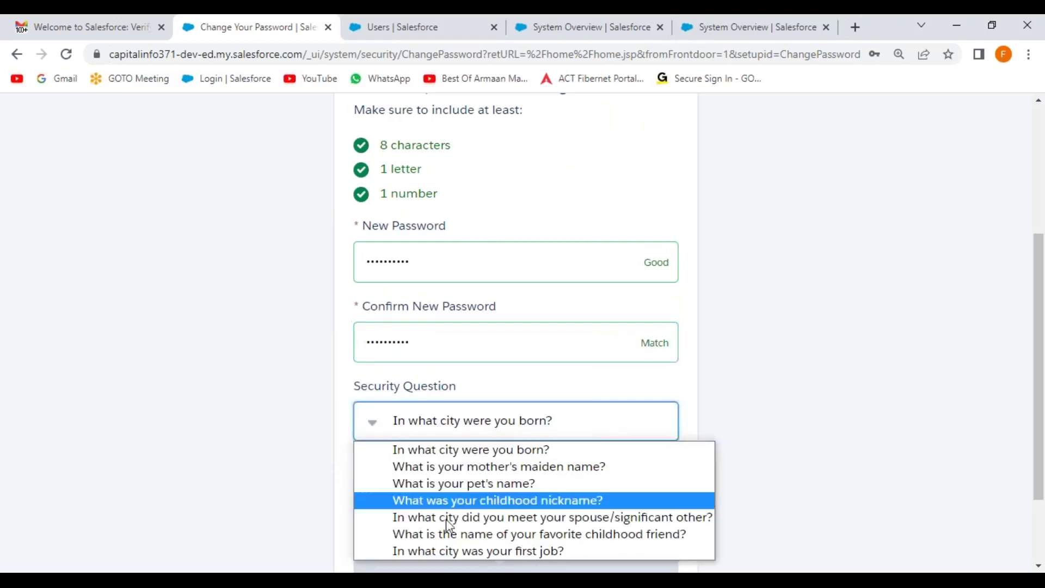
left_click(445, 552)
left_click(413, 503)
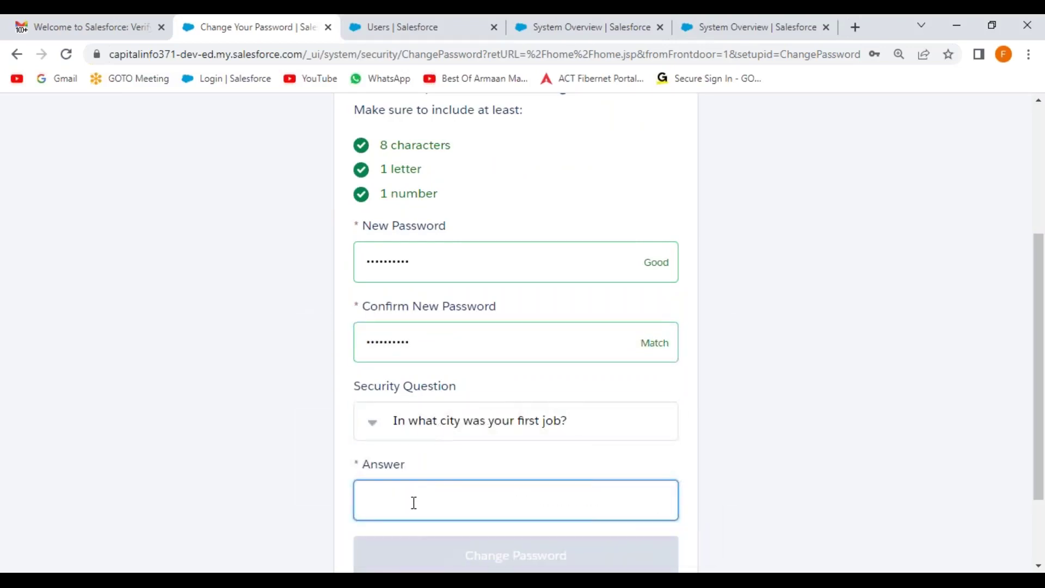
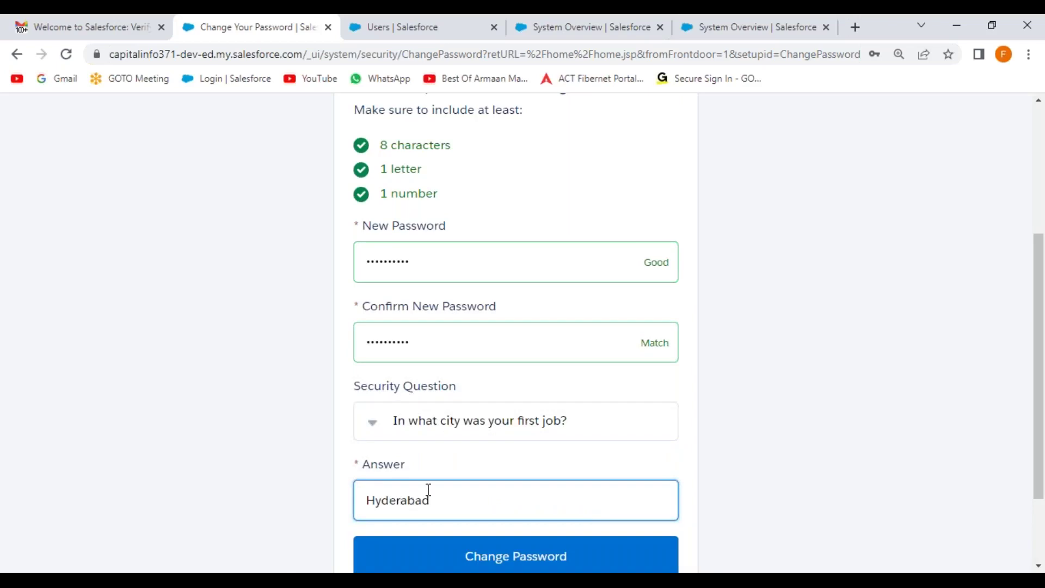
scroll(429, 490, "down", 2)
left_click(511, 452)
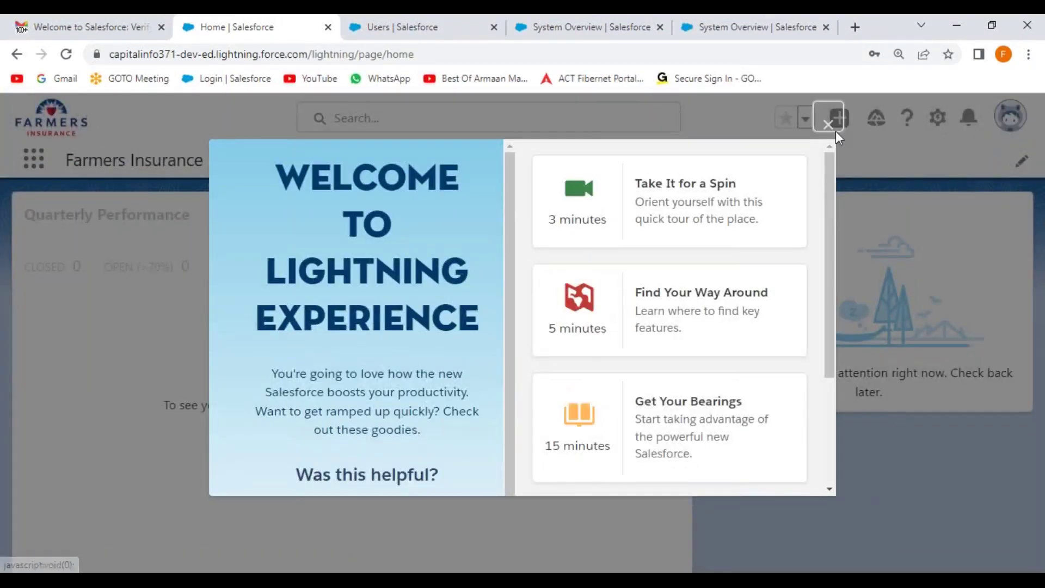
Close the Lightning welcome panel and Learning Paths popover, and briefly view then close App Launcher's full list
left_click(830, 124)
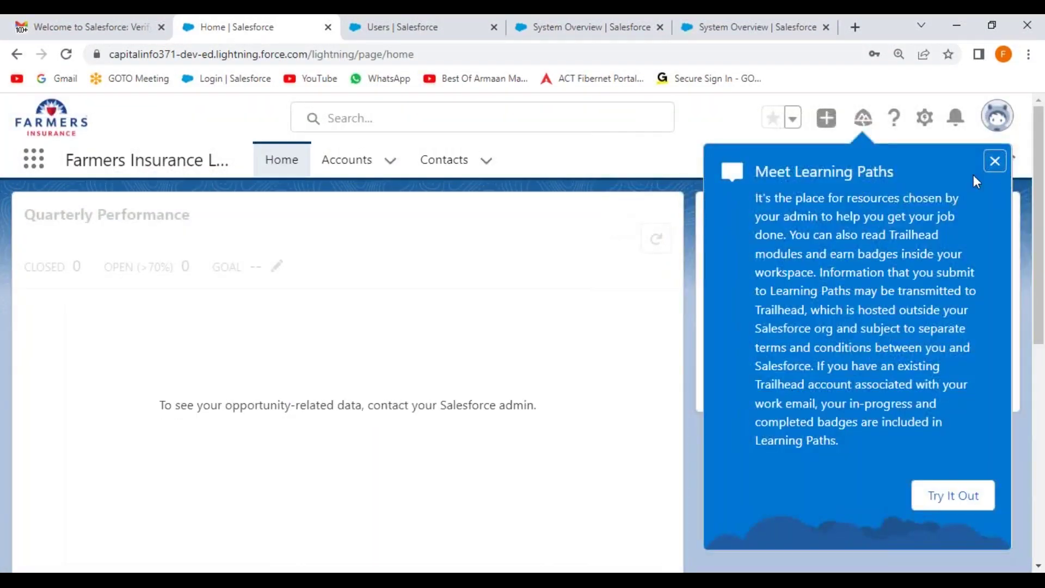
left_click(996, 161)
left_click(35, 163)
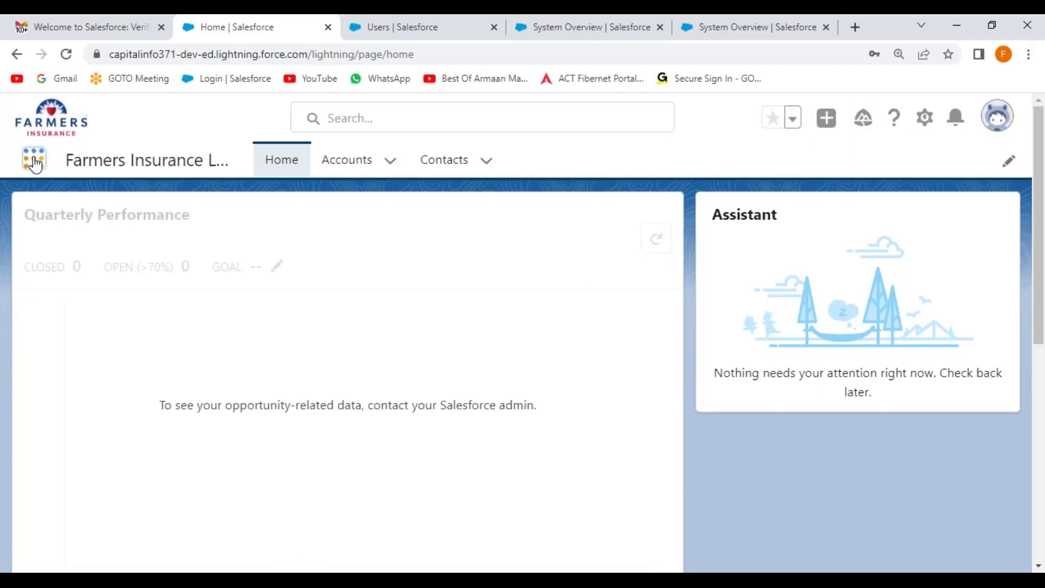
left_click(72, 325)
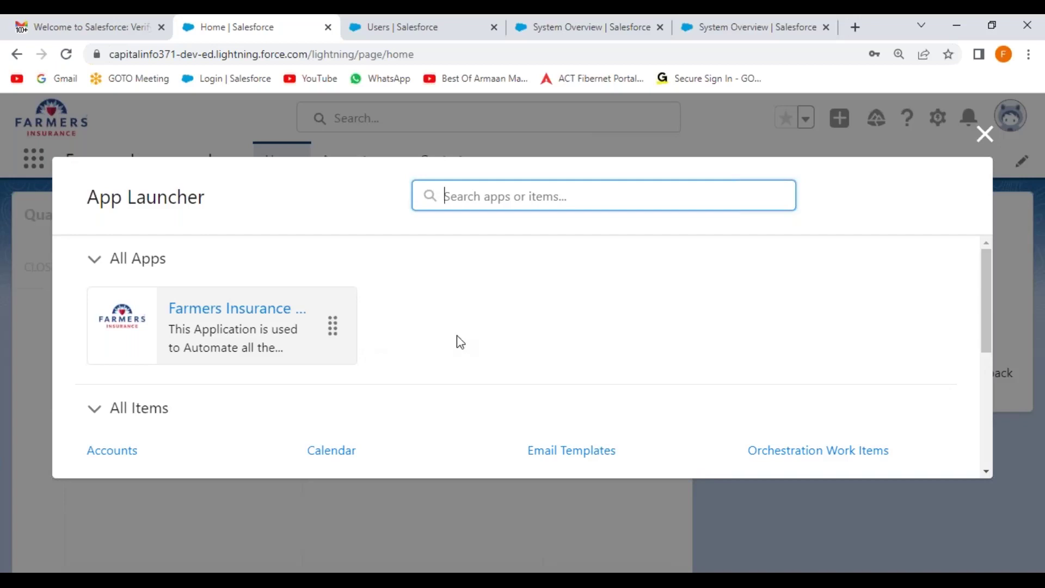
left_click(985, 134)
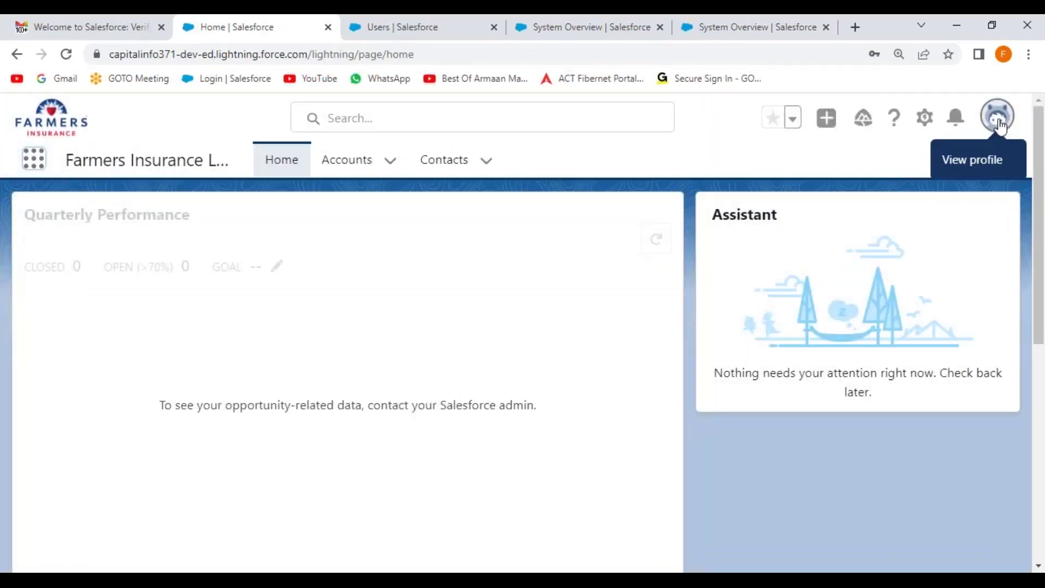
Log the testing user out and sign back in with the saved account's password
left_click(998, 117)
left_click(823, 221)
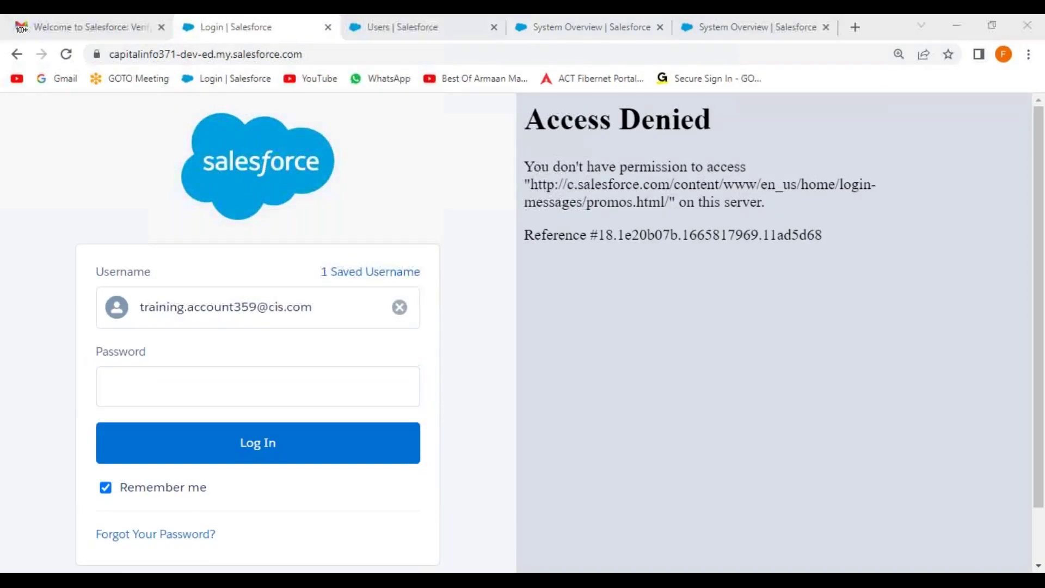
left_click(198, 384)
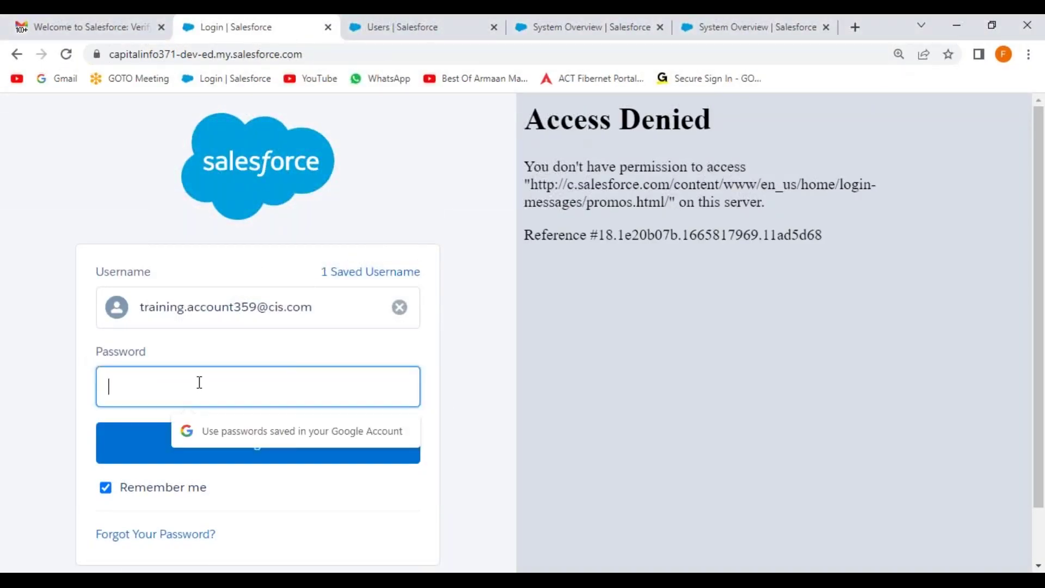
type("•••••••••••")
key("Return")
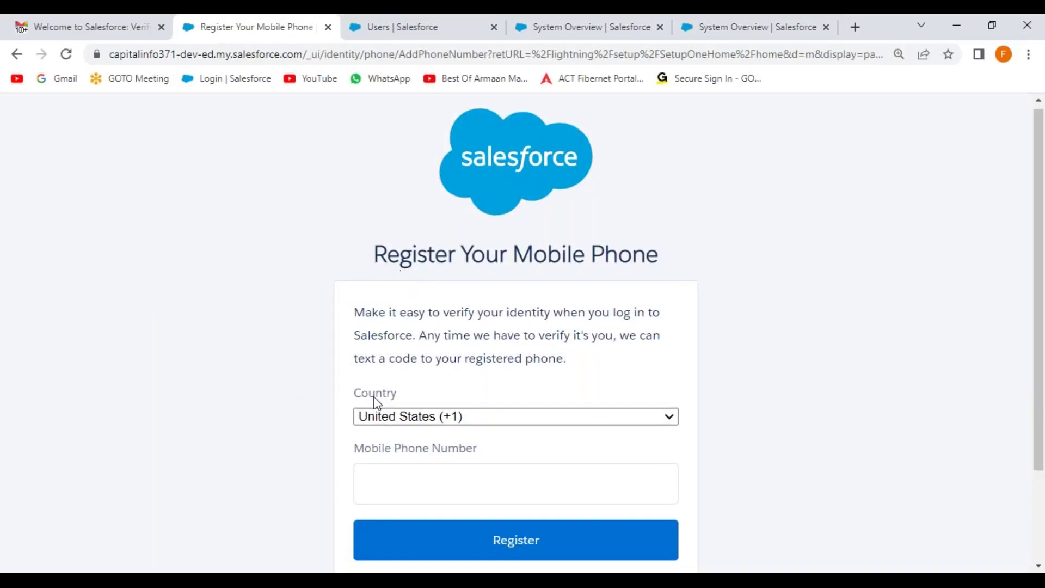
Skip phone registration, reload System Overview, and check Salesforce Platform licences at 3 of 3 used
scroll(376, 435, "down", 2)
left_click(380, 472)
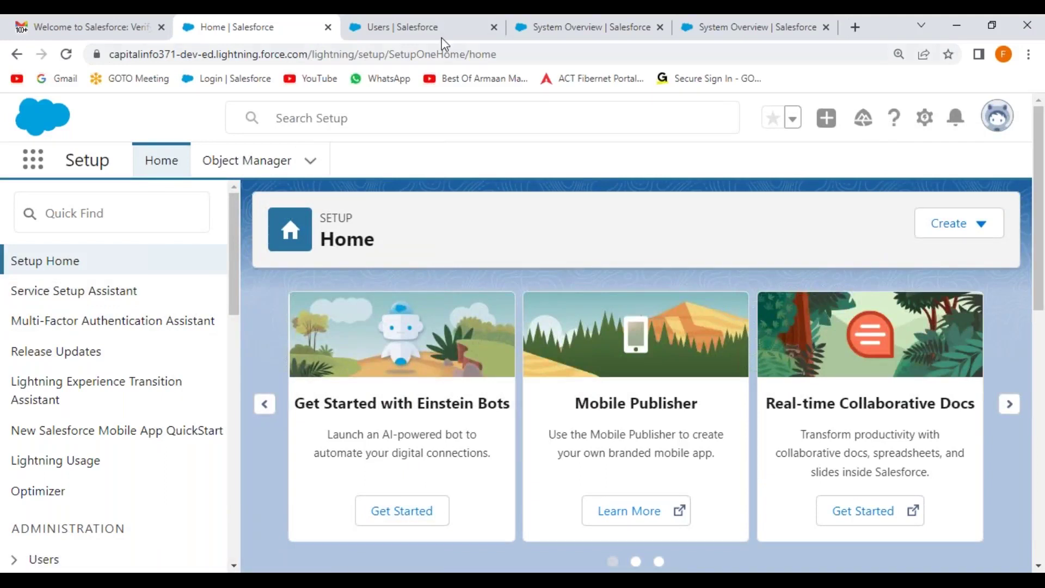
left_click(522, 33)
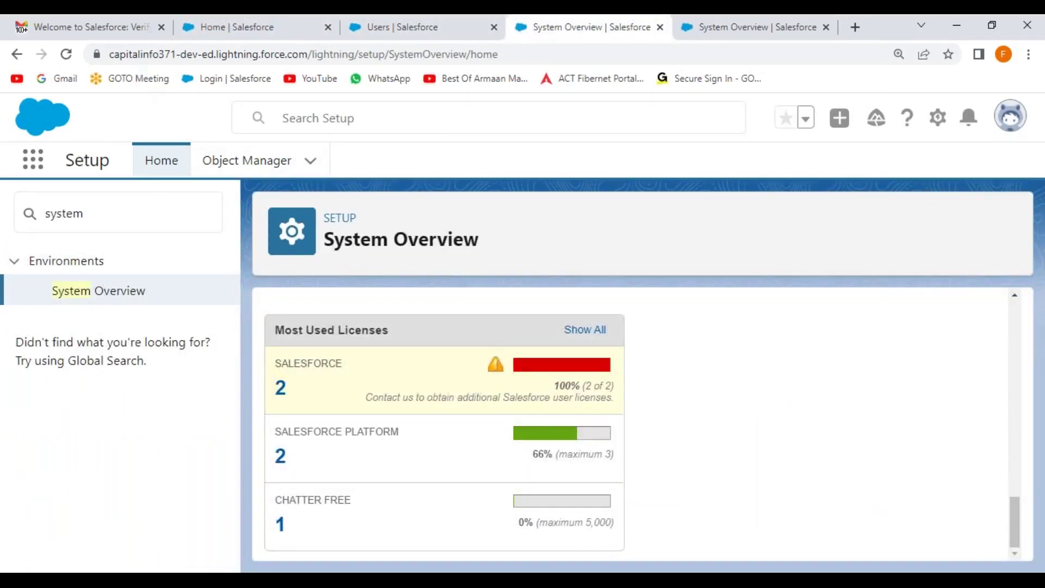
left_click(66, 54)
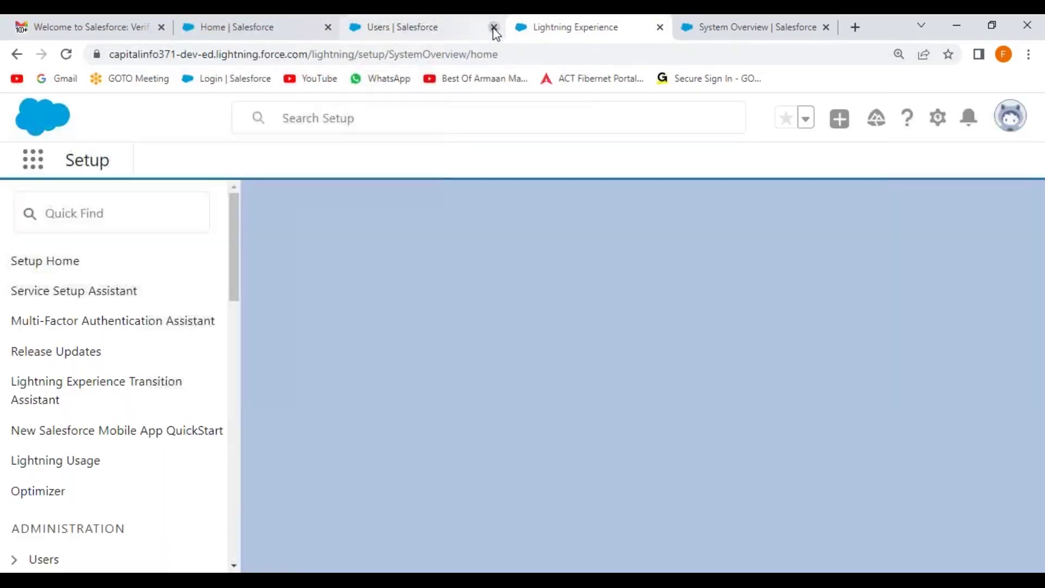
left_click(494, 27)
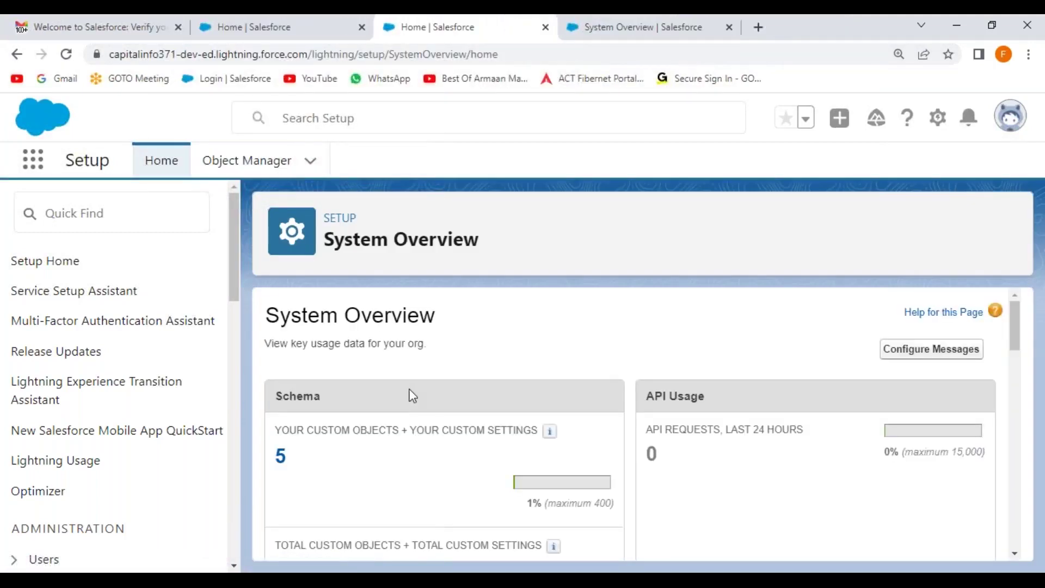
scroll(412, 396, "down", 5)
scroll(412, 396, "down", 10)
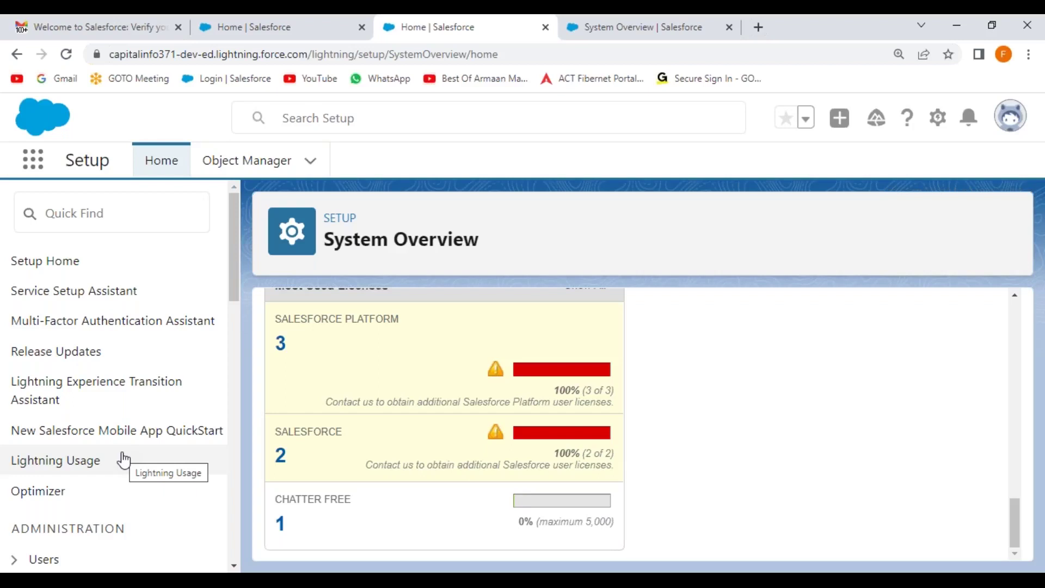
left_click(117, 207)
type("users")
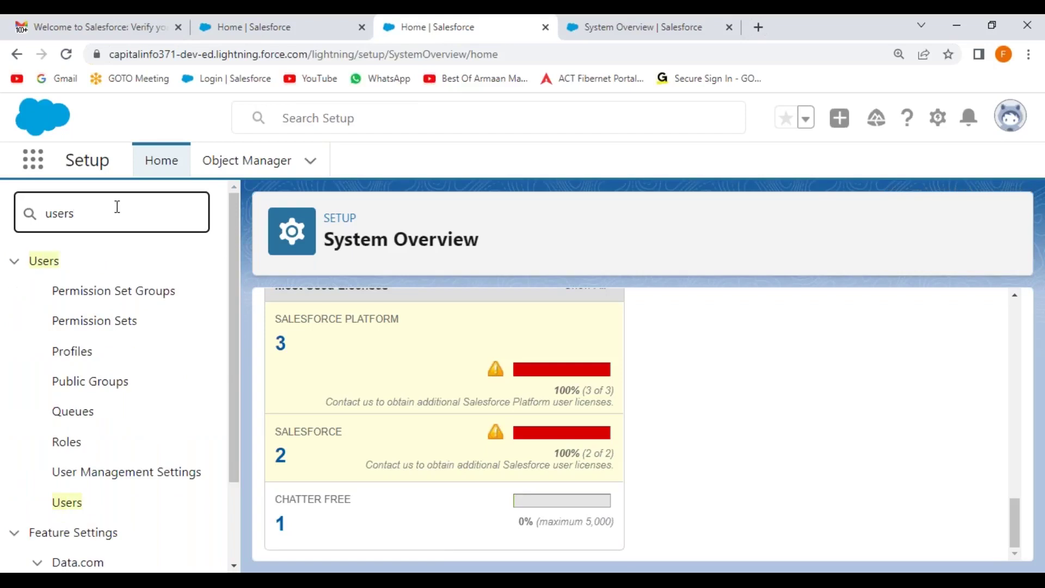
left_click(72, 503)
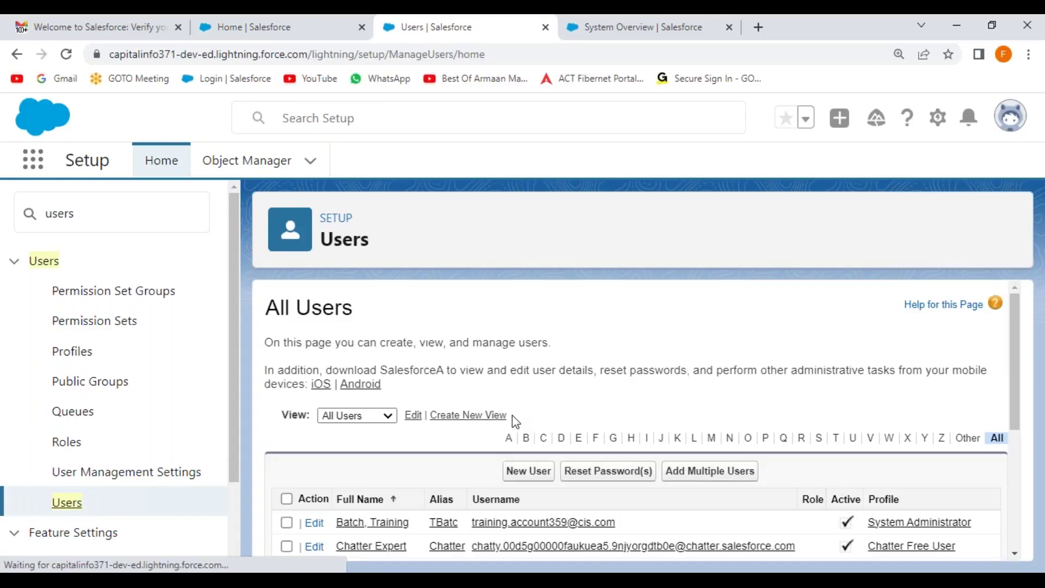
scroll(515, 419, "down", 3)
scroll(515, 414, "down", 2)
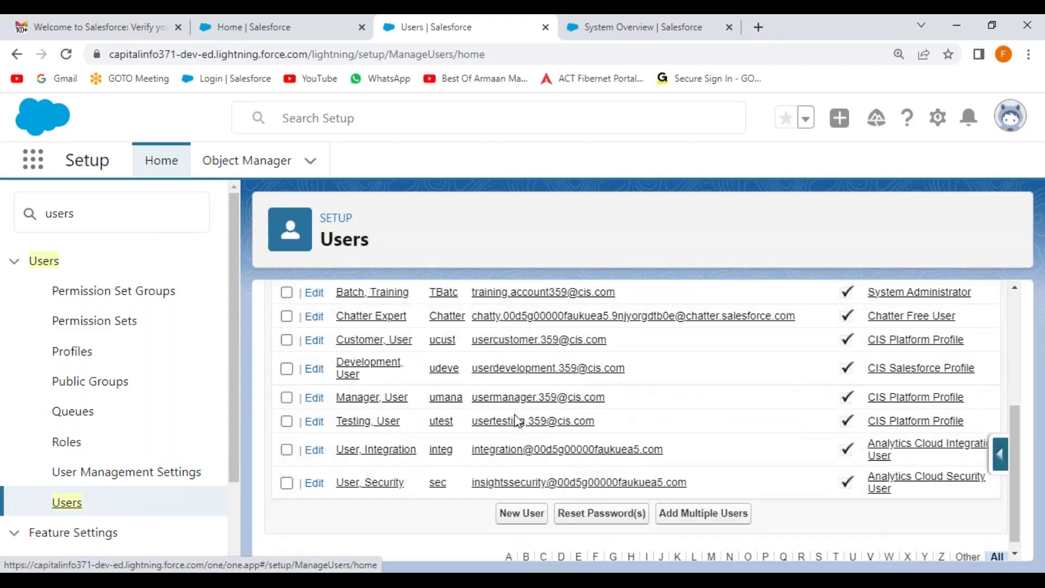
scroll(516, 418, "up", 2)
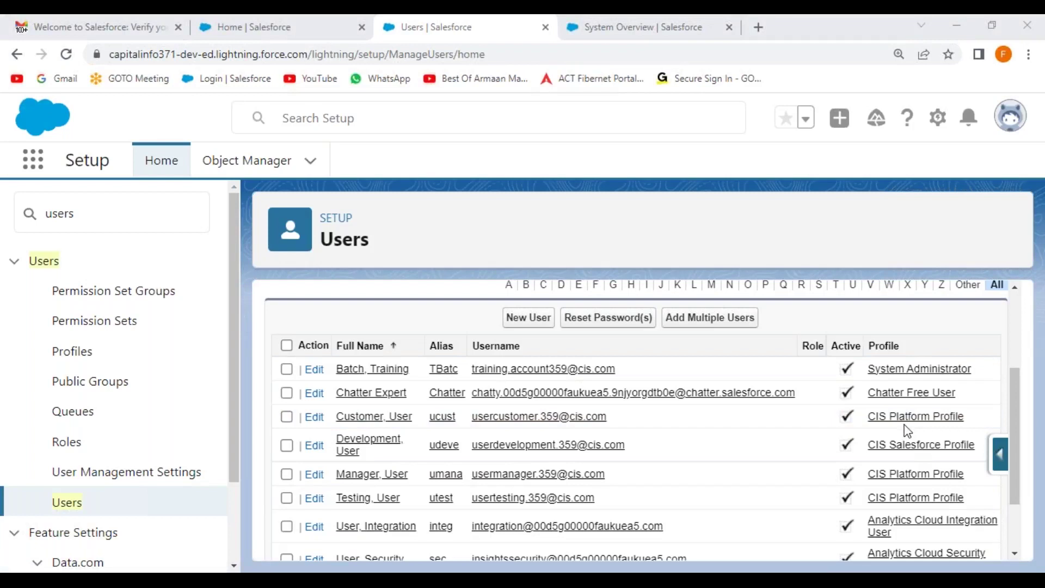
left_click_drag(330, 378, 675, 382)
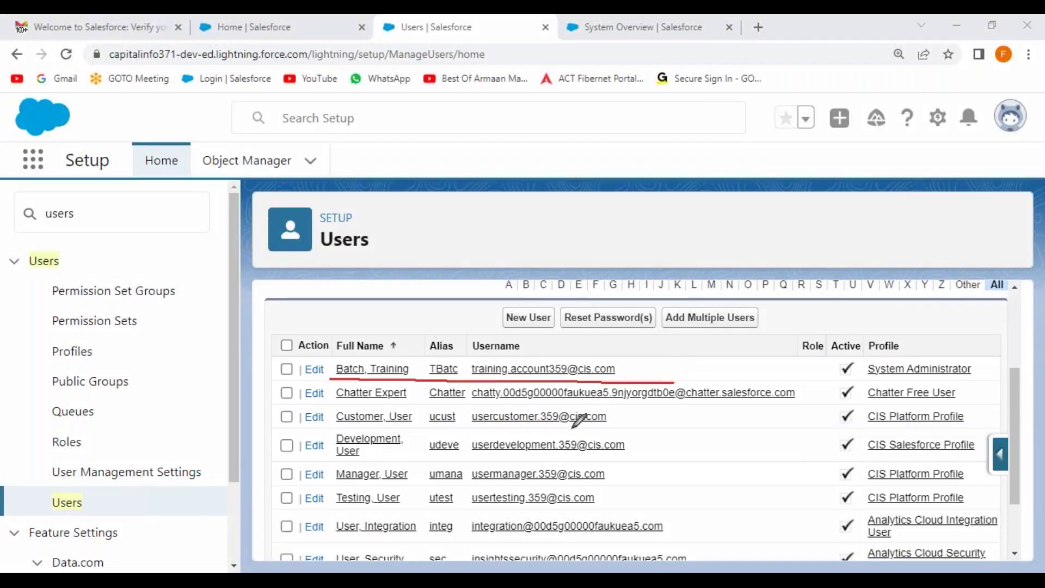
left_click_drag(336, 428, 435, 429)
left_click_drag(334, 460, 418, 460)
left_click_drag(334, 482, 449, 481)
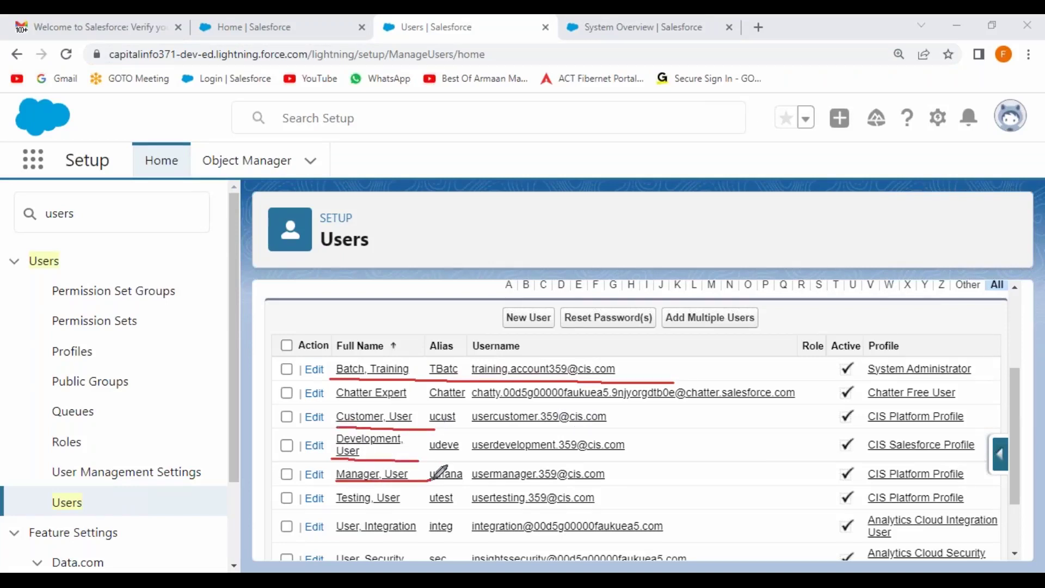
left_click_drag(328, 510, 435, 510)
mouse_move(331, 409)
left_mouse_down()
mouse_move(332, 508)
mouse_move(944, 509)
mouse_move(988, 506)
mouse_move(980, 406)
mouse_move(337, 395)
mouse_move(341, 420)
mouse_move(362, 426)
mouse_move(978, 420)
mouse_move(989, 404)
left_mouse_up()
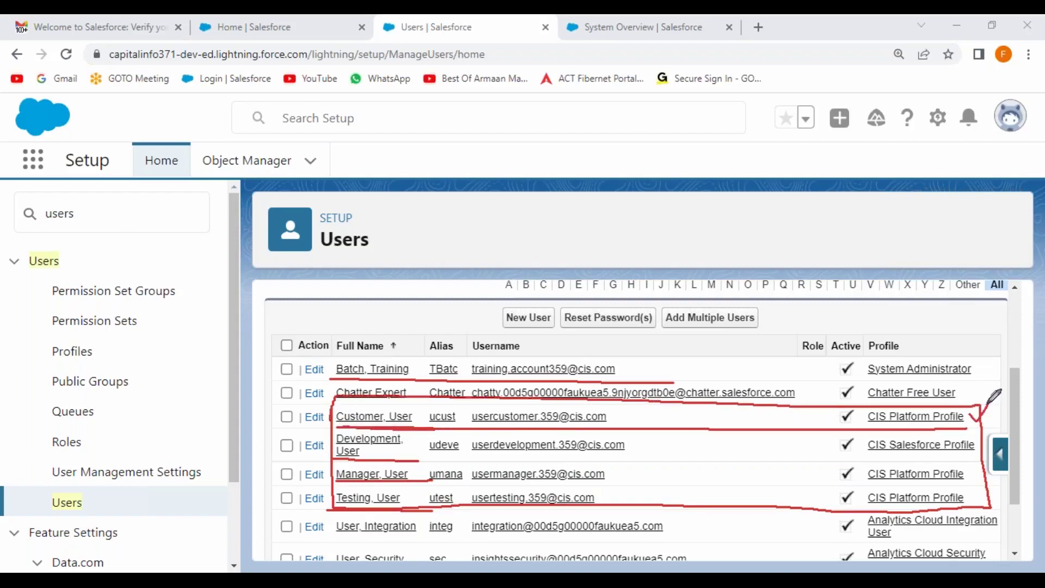
mouse_move(330, 455)
left_mouse_down()
mouse_move(975, 451)
mouse_move(990, 427)
left_mouse_up()
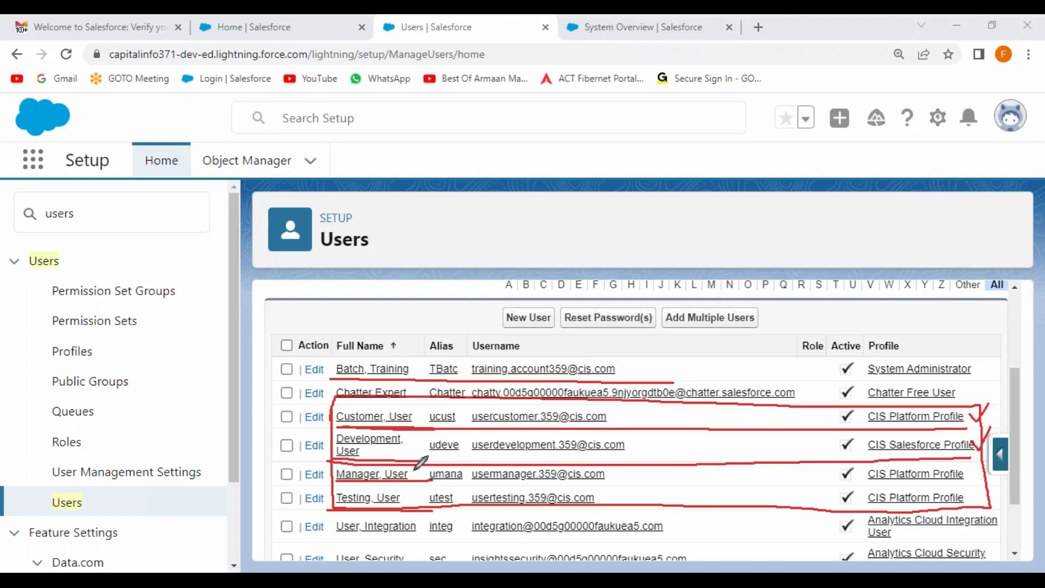
mouse_move(422, 471)
left_mouse_down()
mouse_move(440, 464)
mouse_move(463, 483)
left_mouse_up()
mouse_move(963, 470)
left_mouse_down()
mouse_move(871, 469)
mouse_move(980, 498)
mouse_move(972, 457)
mouse_move(960, 452)
left_mouse_up()
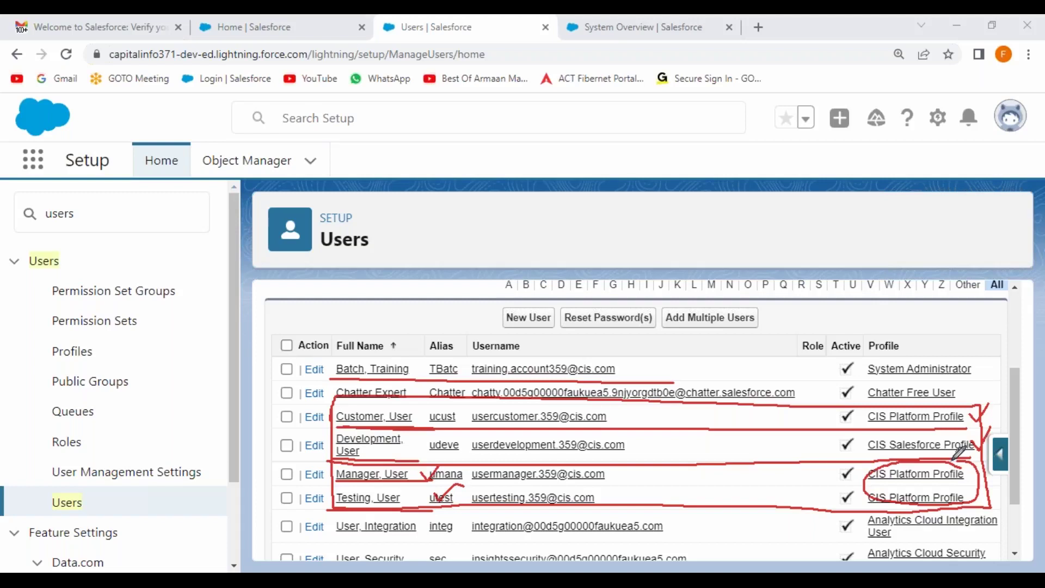
mouse_move(828, 327)
left_mouse_down()
mouse_move(828, 525)
mouse_move(862, 545)
mouse_move(854, 316)
mouse_move(830, 322)
left_mouse_up()
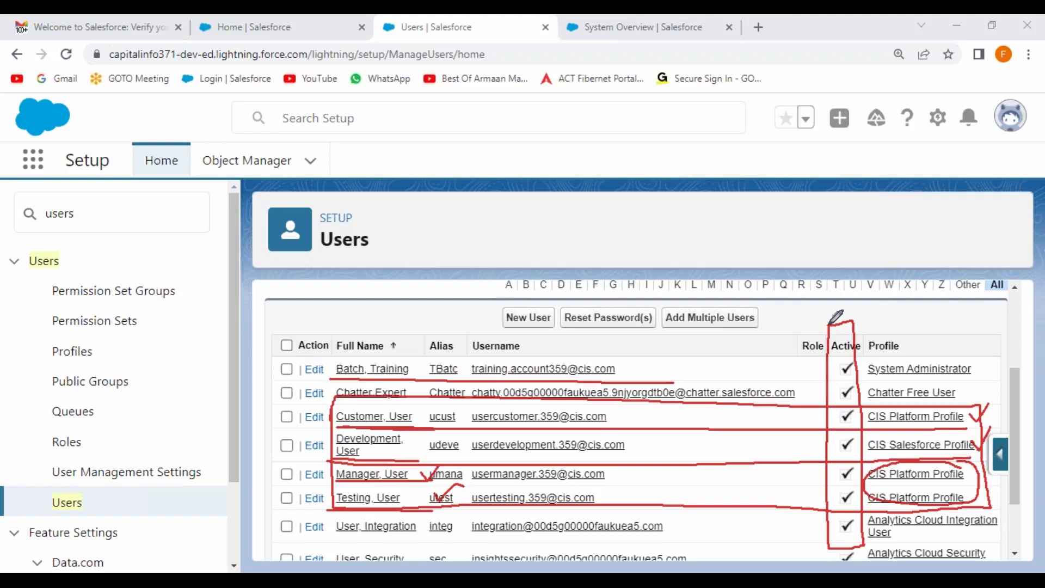
left_click(457, 238)
key("Escape")
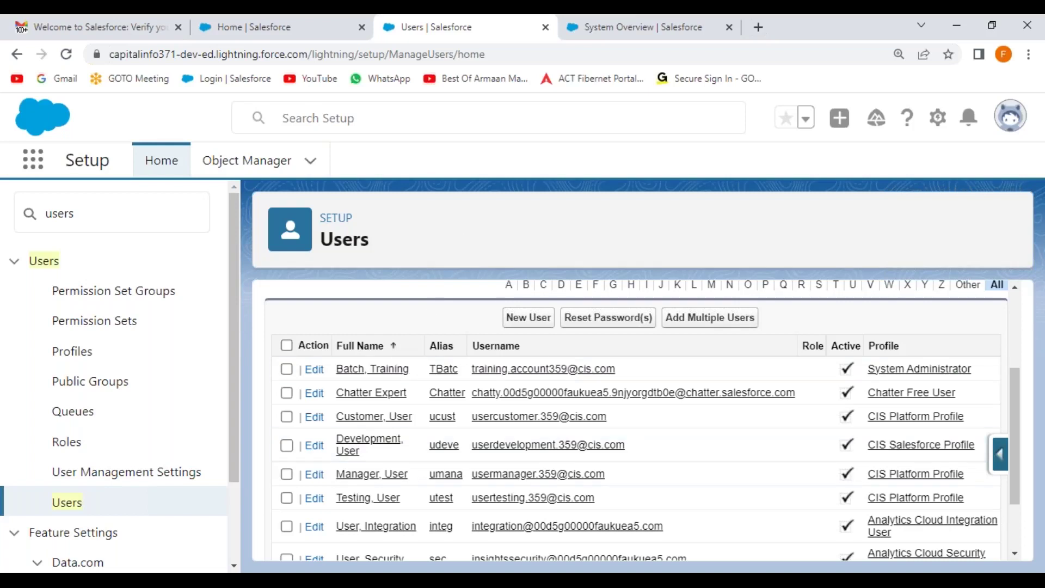
Select the Development User's username on line 238 of the Notepad++ notes, then return to Salesforce
left_click(641, 539)
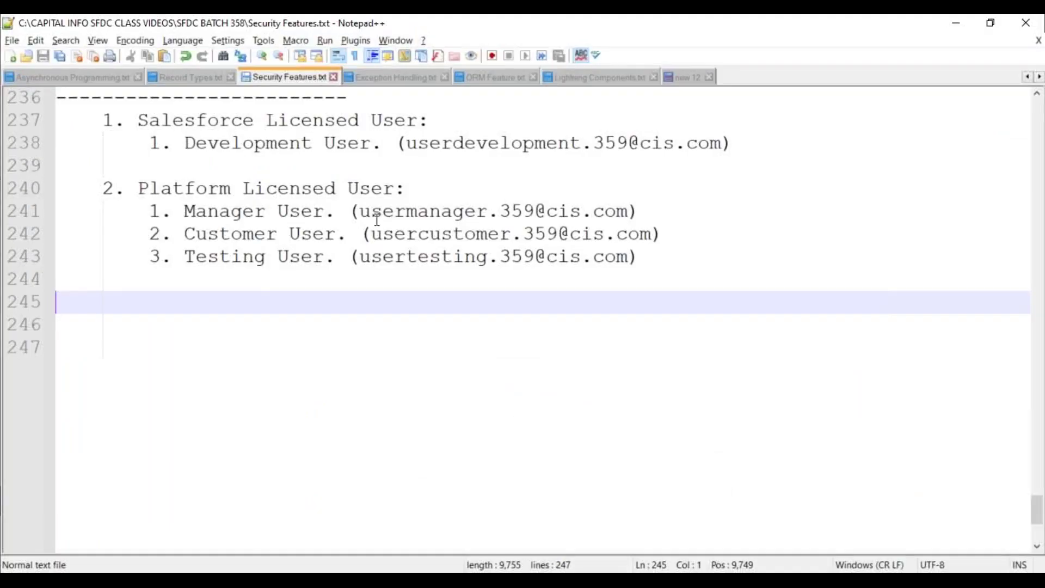
left_click_drag(406, 143, 725, 144)
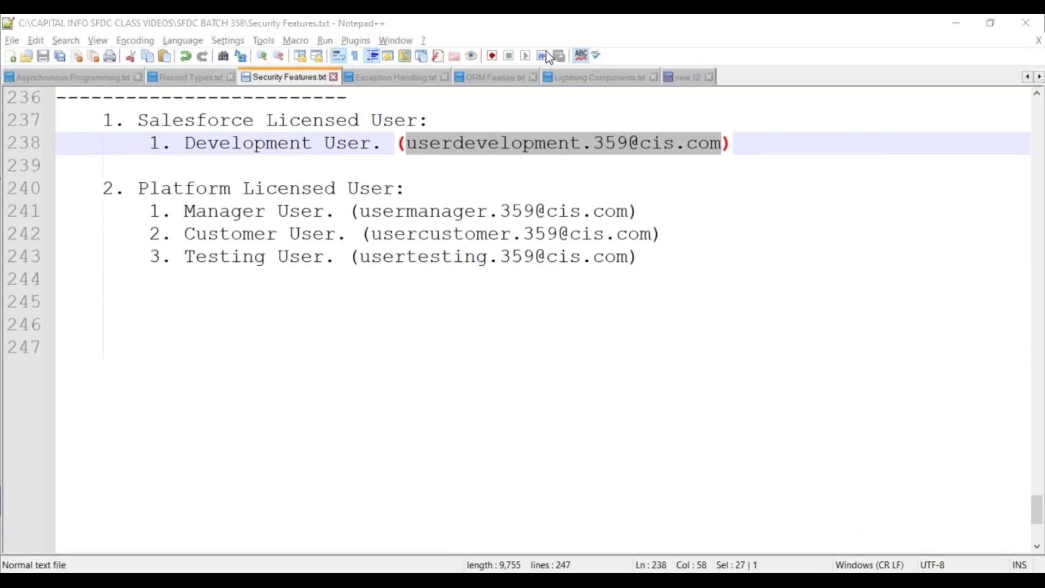
left_click(430, 142)
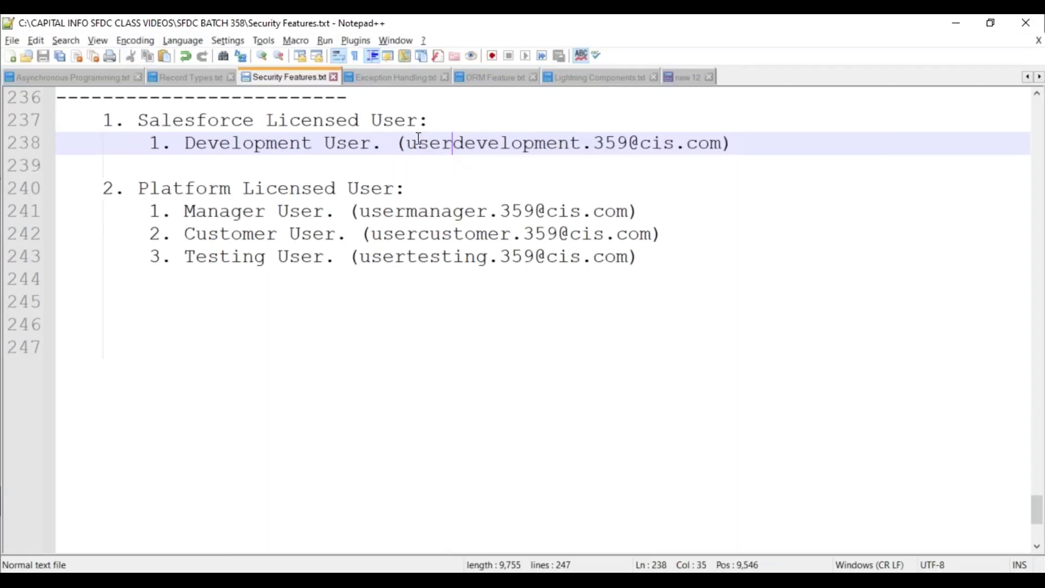
left_click_drag(405, 142, 726, 144)
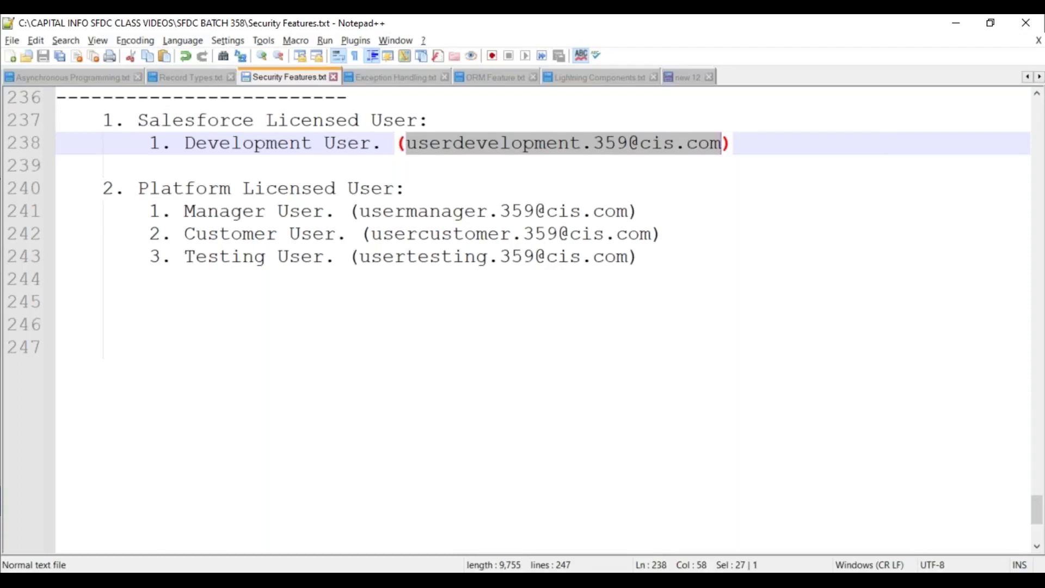
left_click(497, 519)
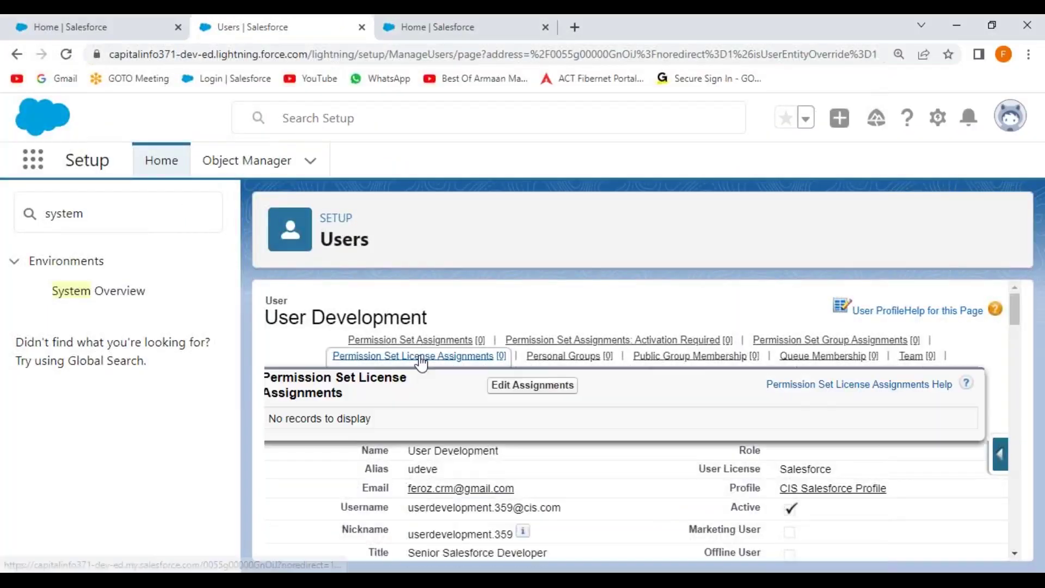
Close the Users and extra Home tabs, confirm the logged-in account, and launch a new Edge window
left_click(403, 26)
left_click(362, 27)
left_click(362, 27)
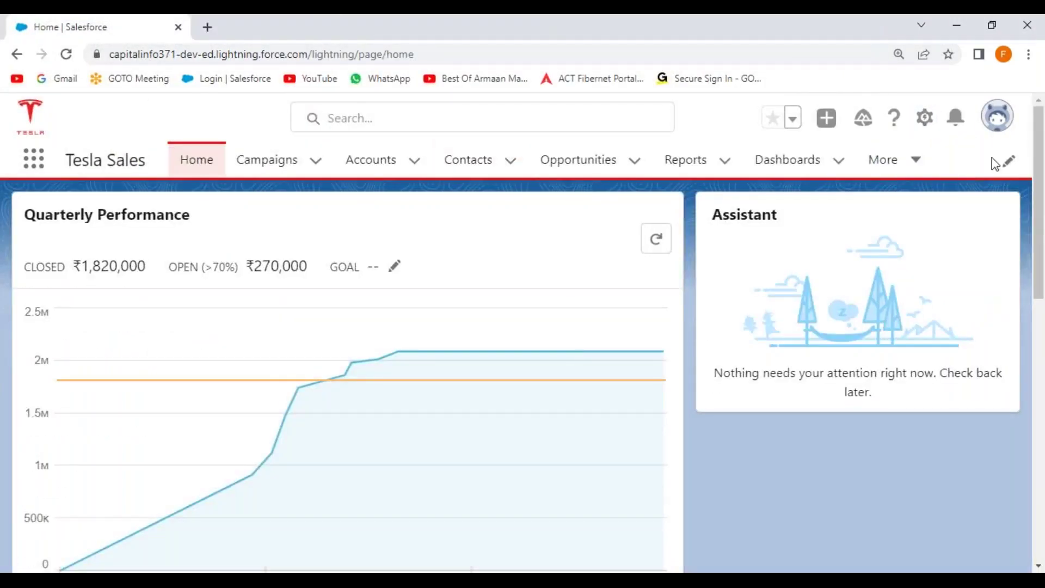
left_click(998, 115)
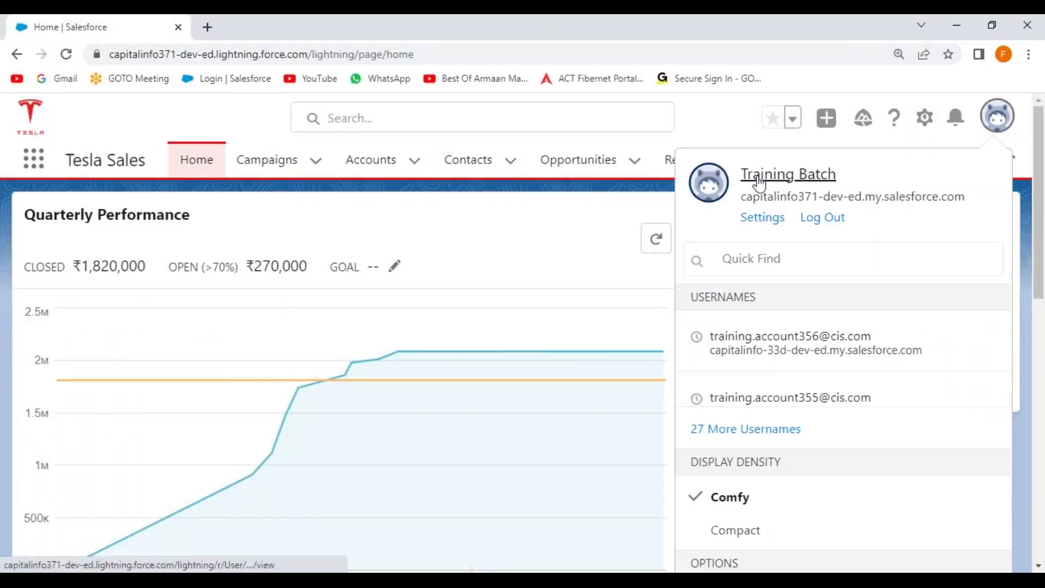
left_click(151, 130)
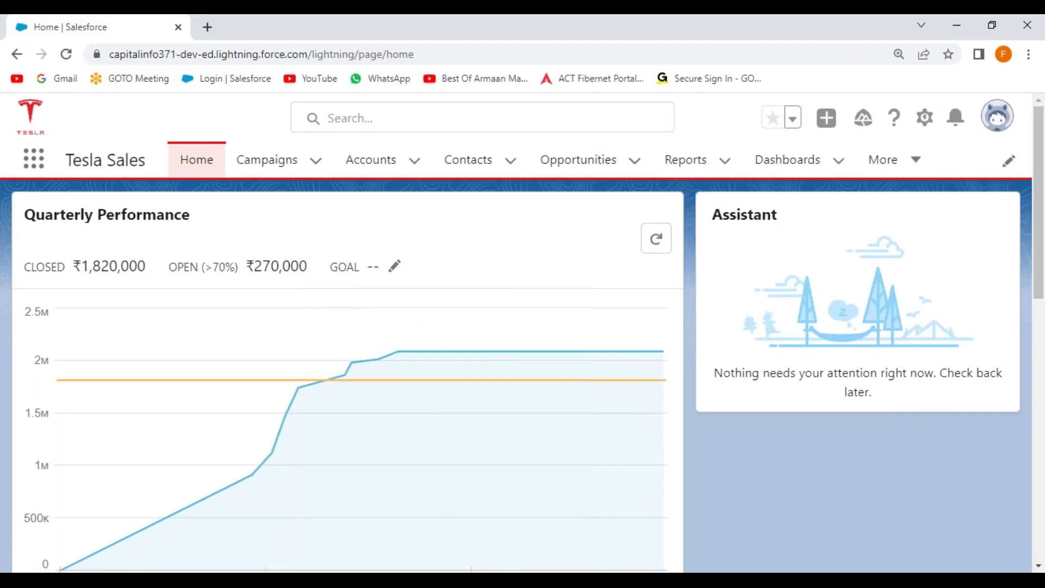
left_click(383, 569)
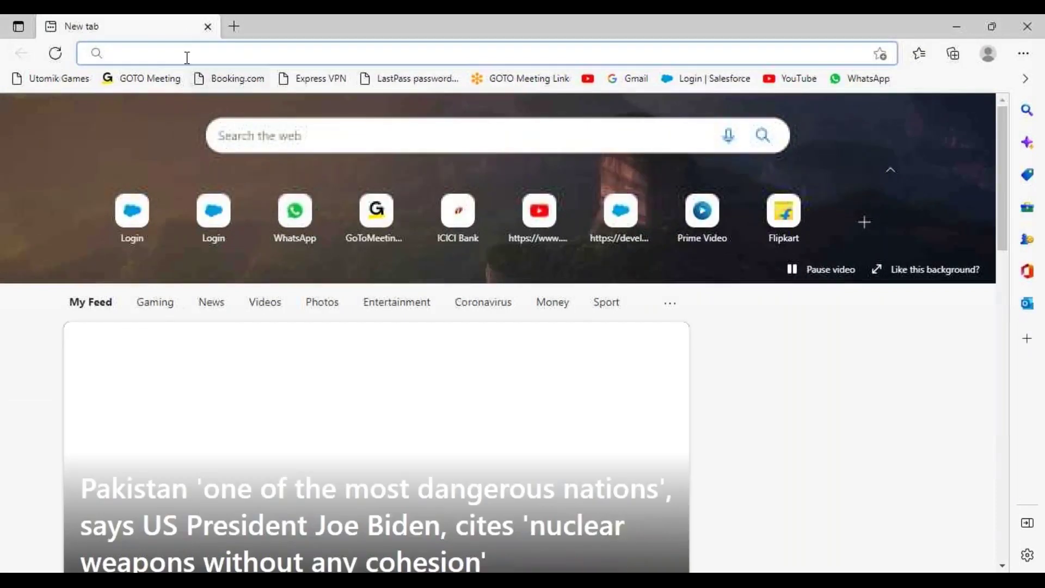
Log in at login.salesforce.com with the pasted development username and its password
type("https:")
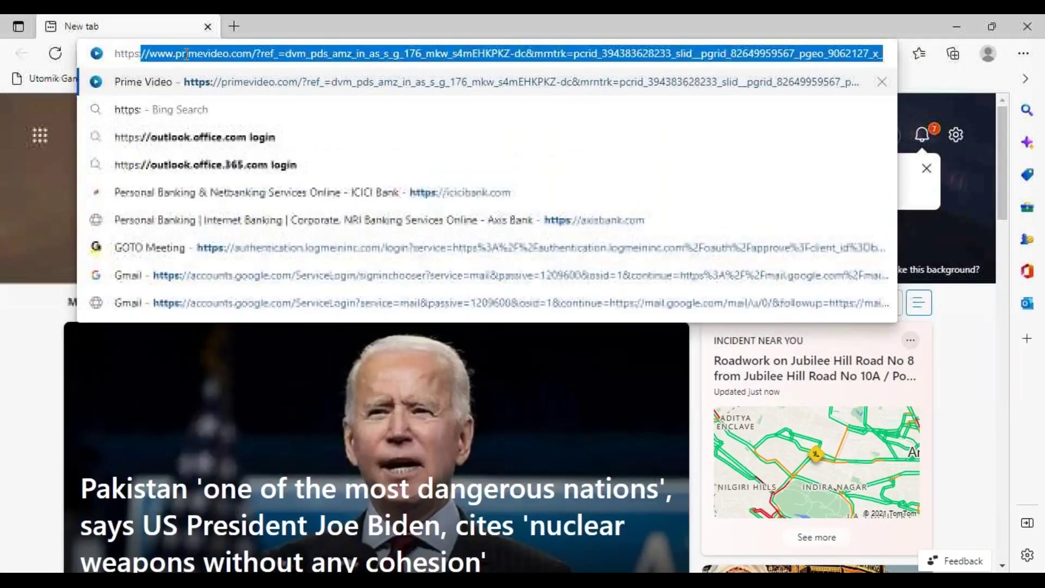
type("//login.salesforce.com")
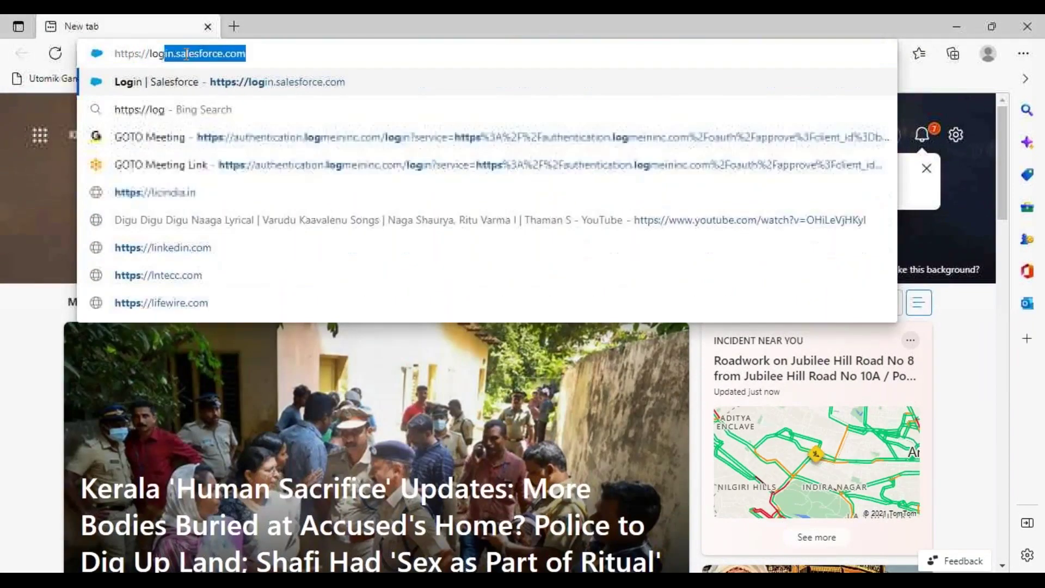
key("Return")
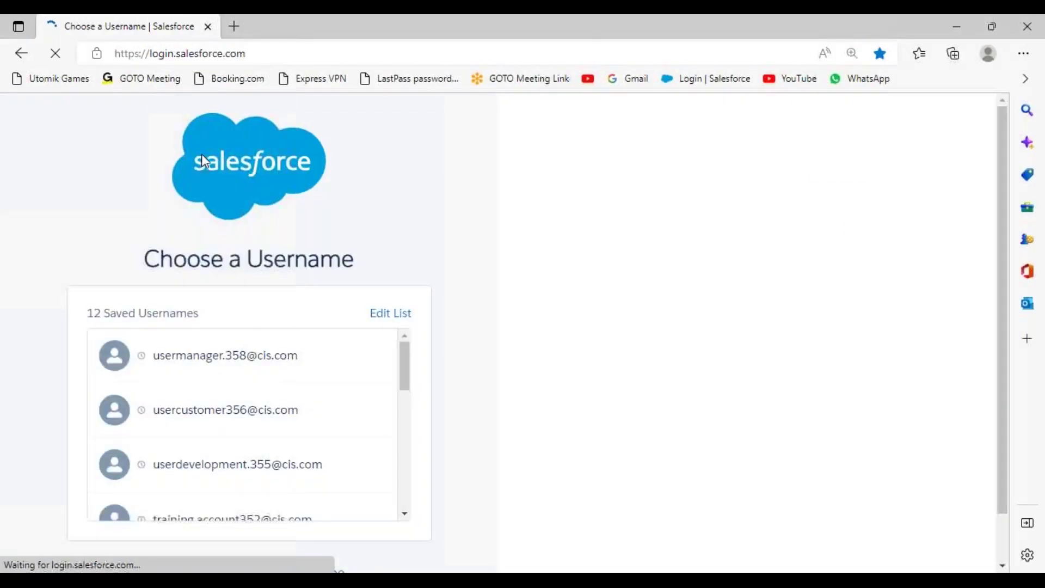
scroll(470, 392, "down", 1)
left_click(313, 518)
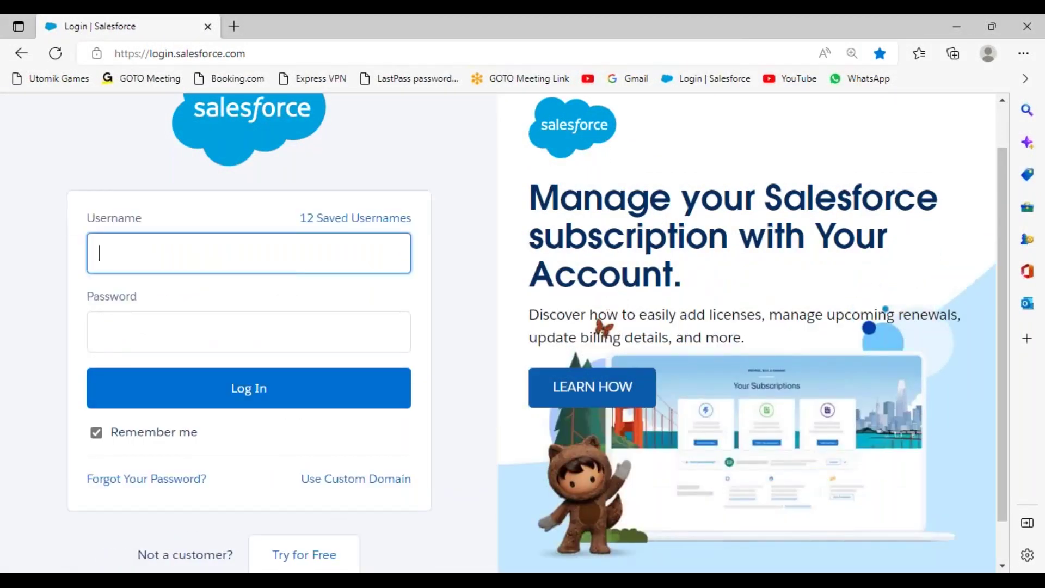
key("alt+Tab")
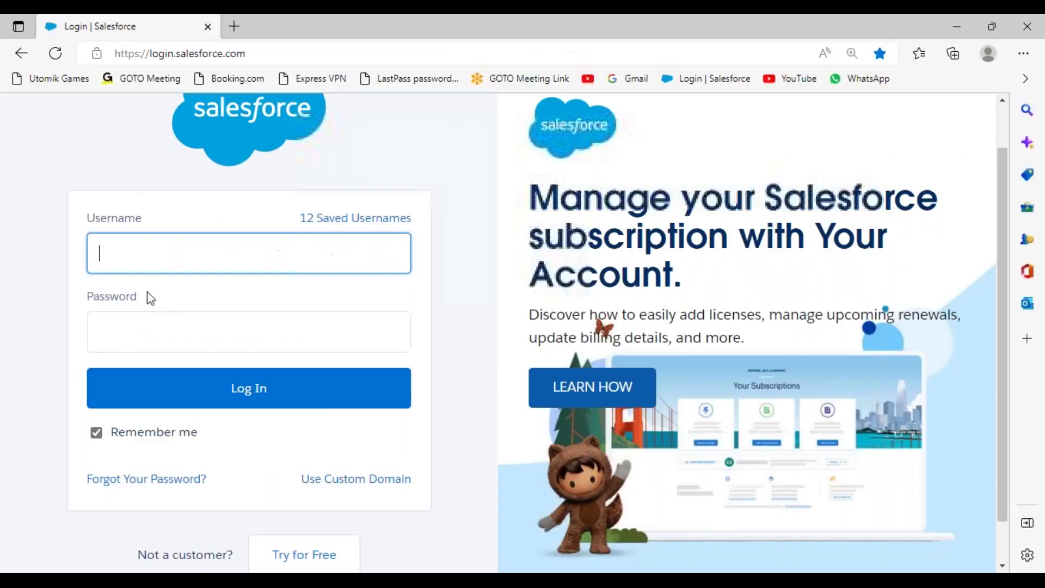
key("alt+Tab")
key("ctrl+v")
left_click(158, 327)
type("••••••••••")
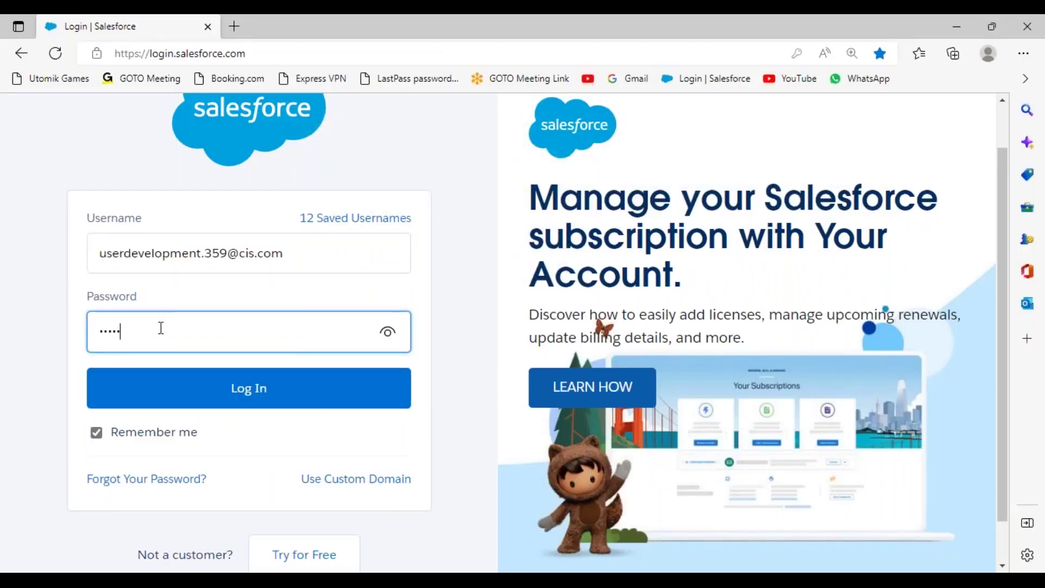
left_click(256, 396)
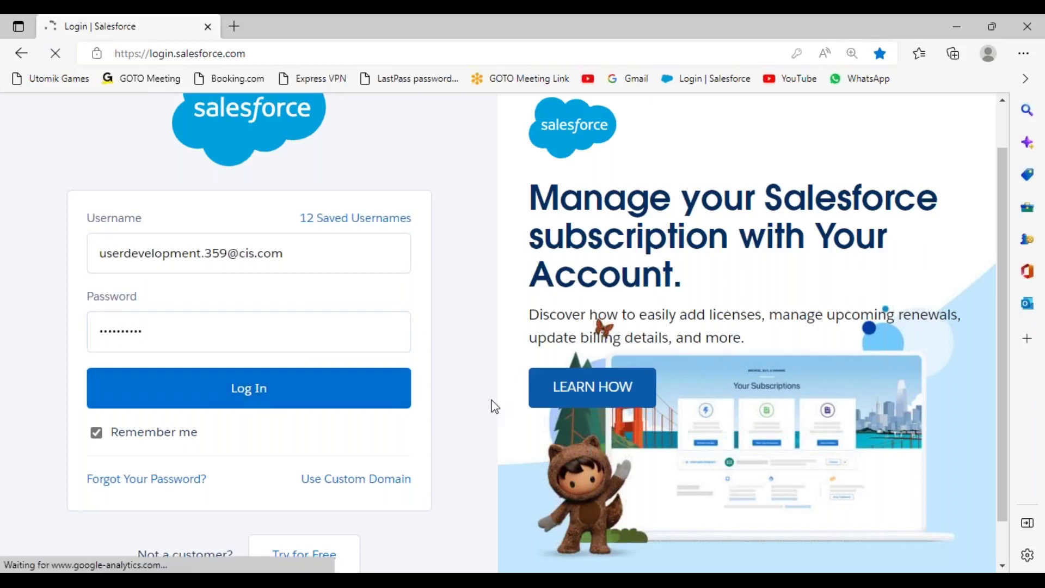
Skip phone registration, allow notifications, close Go Mobile, and set the Edge page zoom to 120%
scroll(504, 355, "down", 1)
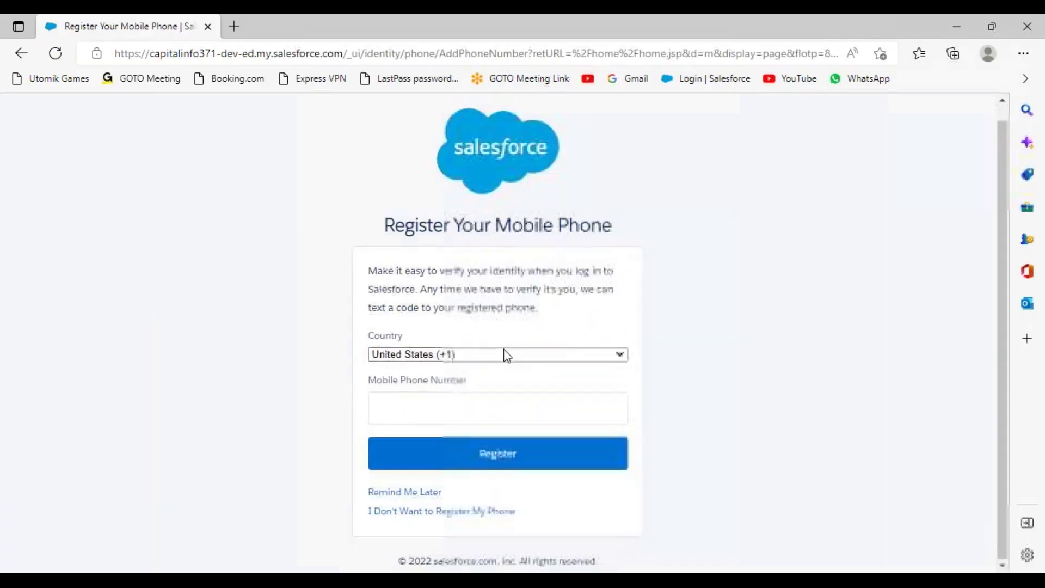
left_click(411, 490)
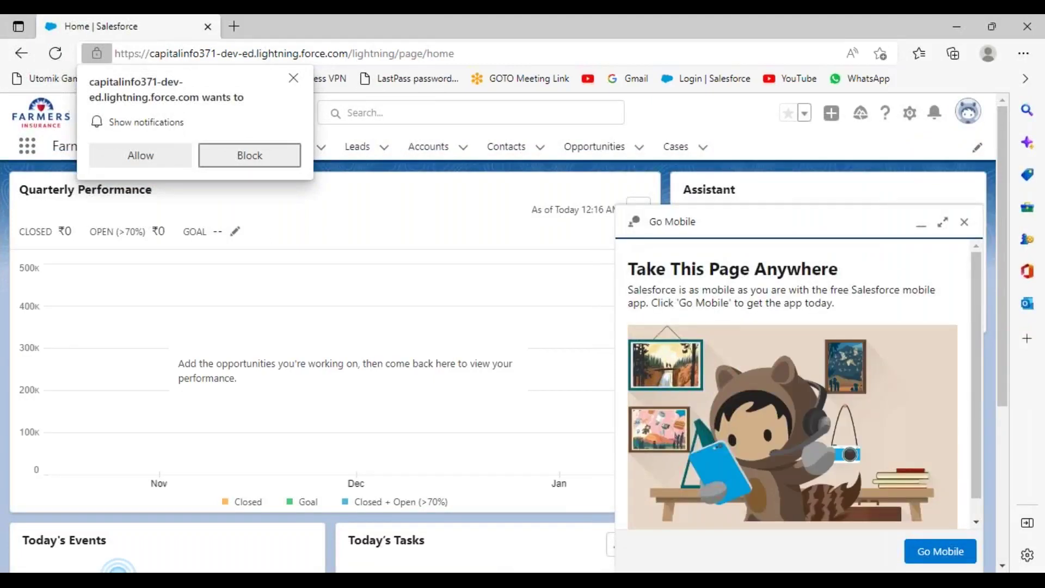
left_click(142, 158)
left_click(965, 224)
left_click(1023, 54)
left_click(958, 107)
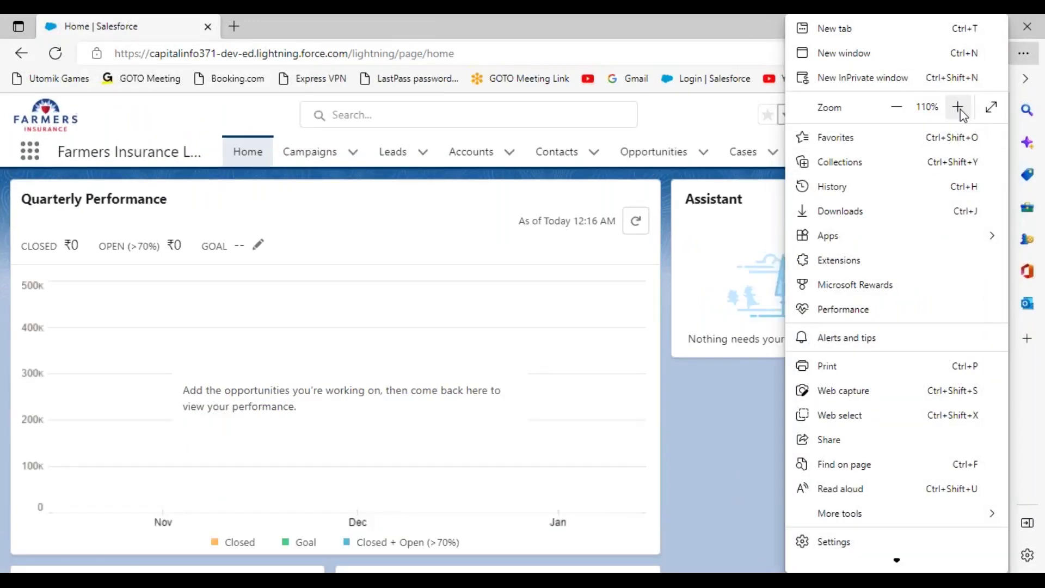
left_click(958, 108)
left_click(142, 123)
Select the Manager User's username on line 241 in the Notepad++ notes
left_click(626, 569)
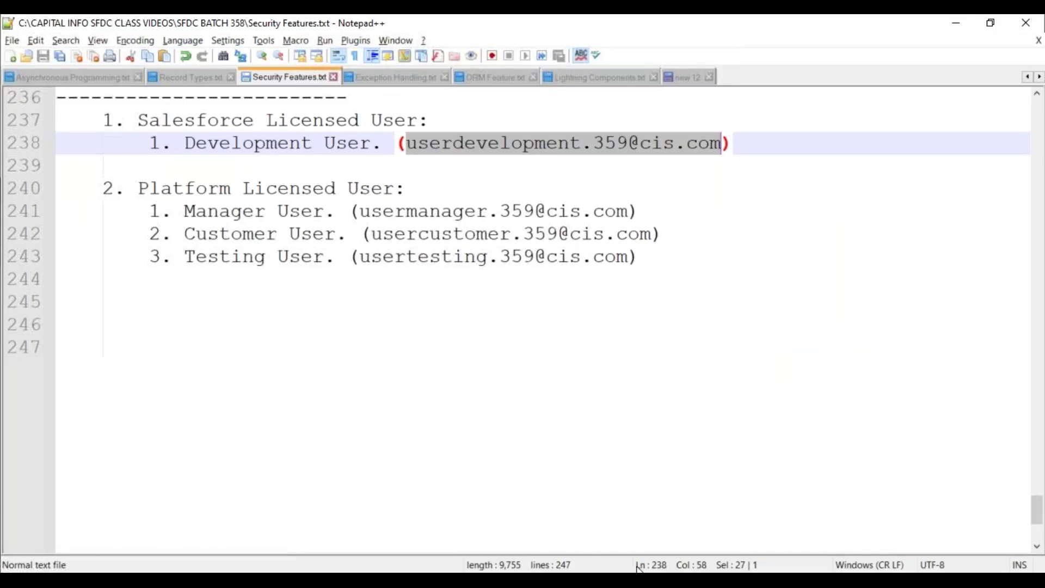
left_click(361, 211)
left_click_drag(361, 211, 627, 211)
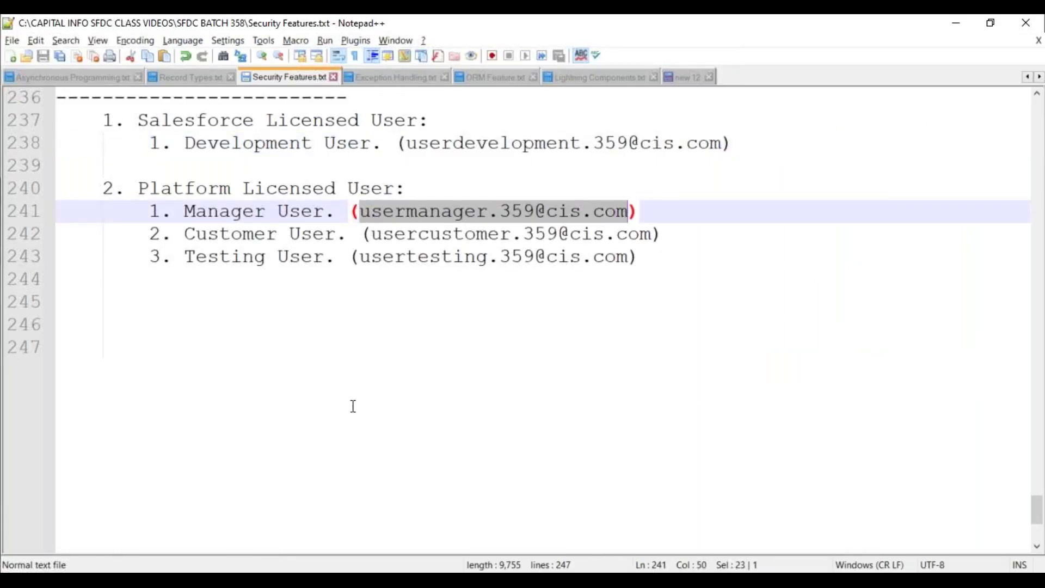